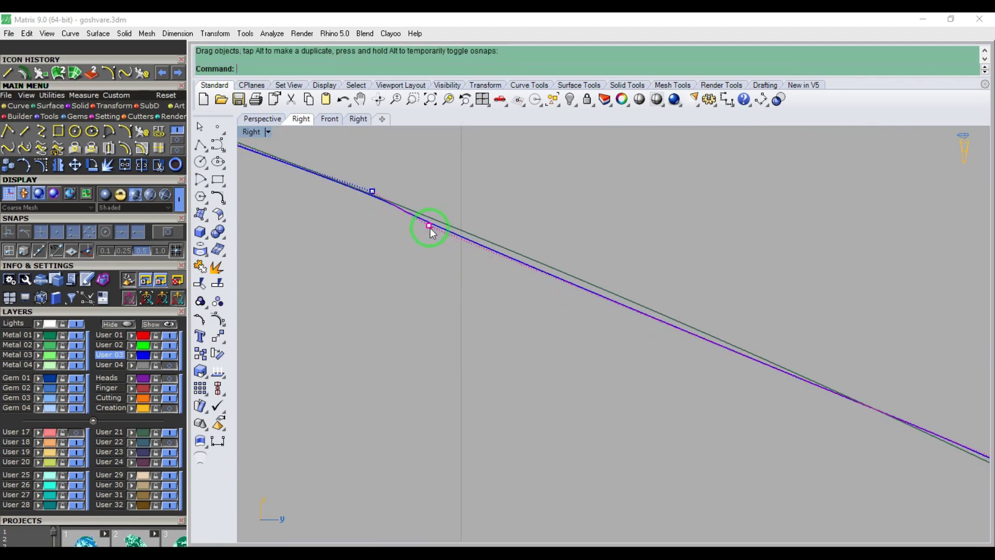
- Reposition the control points of the lower end curve in the Right view to smooth its arc, and turn the points off
scroll(415, 243, down, 15)
scroll(599, 361, up, 6)
click(601, 368)
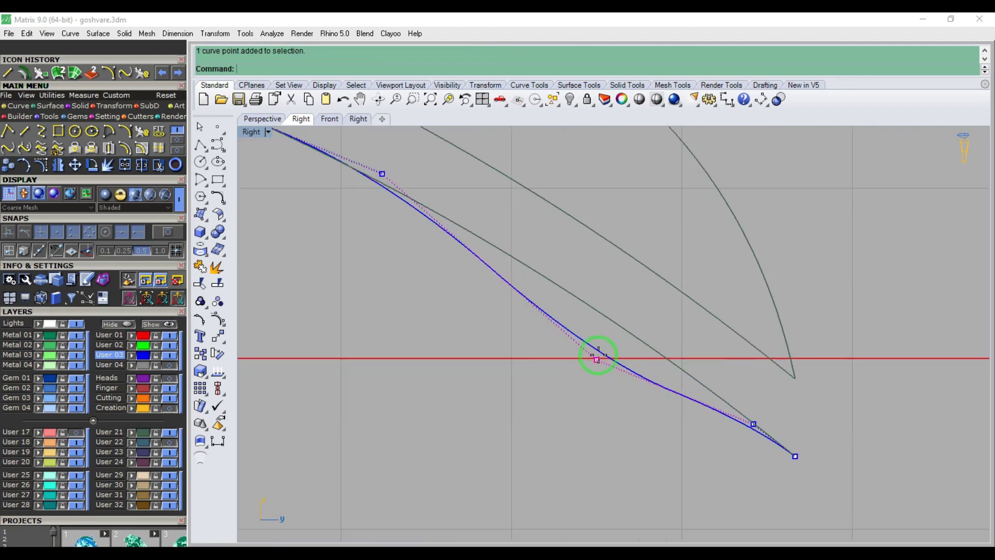
drag(601, 368, 606, 315)
scroll(608, 350, down, 11)
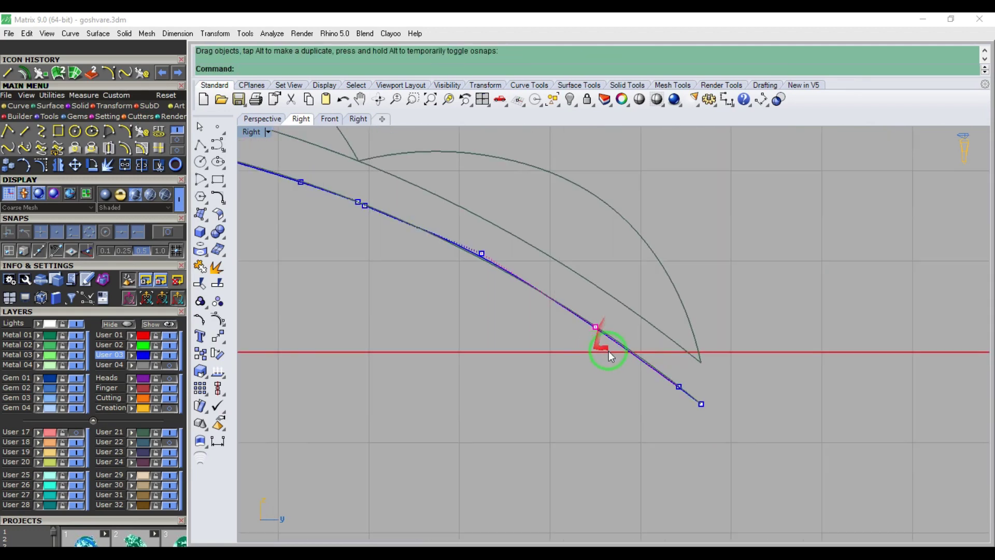
key(Escape)
key(Escape)
- Select the lower outline curves and their cross-section lines in the Perspective view and assign them to layer User 23
key(F4)
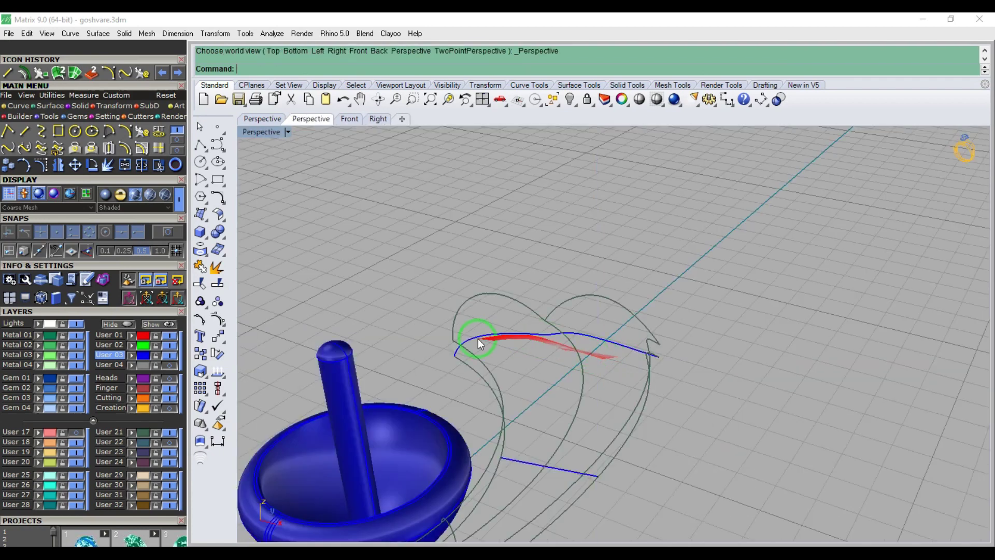
right_drag(475, 337, 675, 347)
click(675, 347)
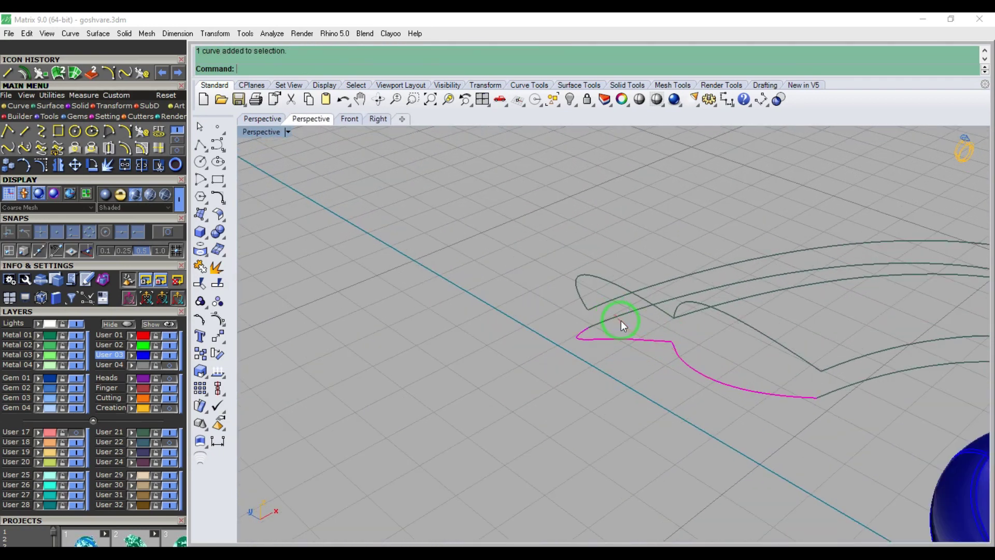
right_drag(829, 390, 668, 285)
scroll(836, 306, up, 1)
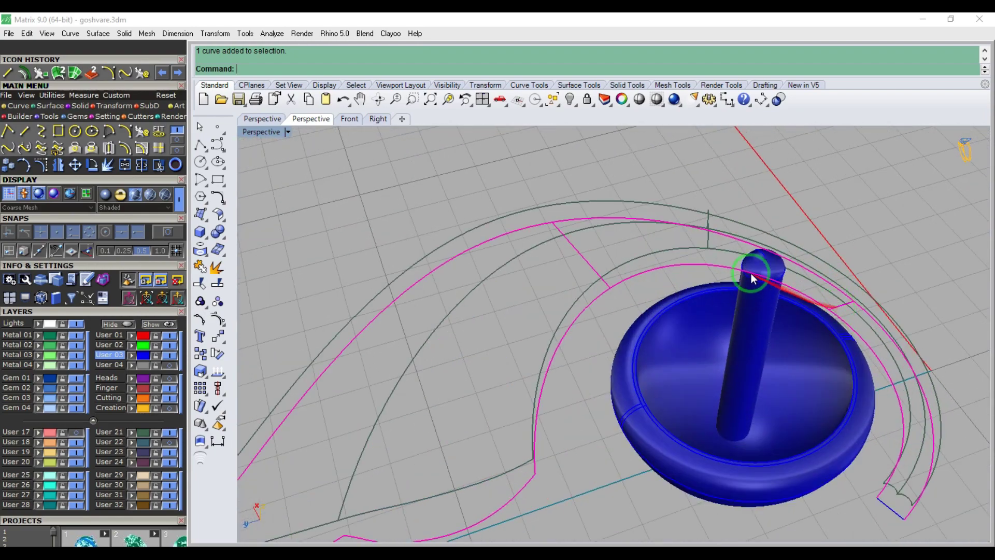
scroll(826, 415, down, 2)
scroll(834, 418, up, 5)
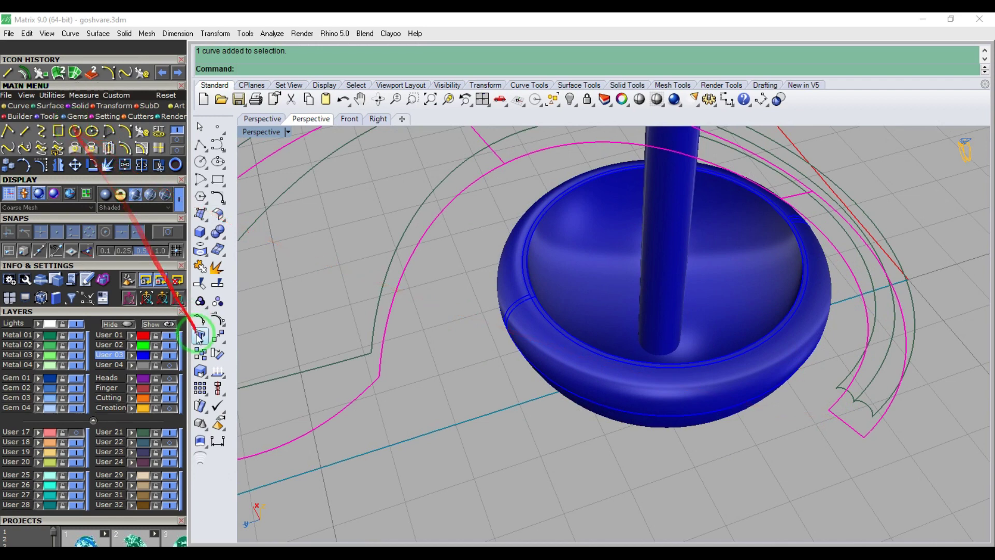
click(132, 452)
- Create a surface from the selected curve network with 0.01 edge and interior tolerances, and assign it to layer User 24
click(80, 95)
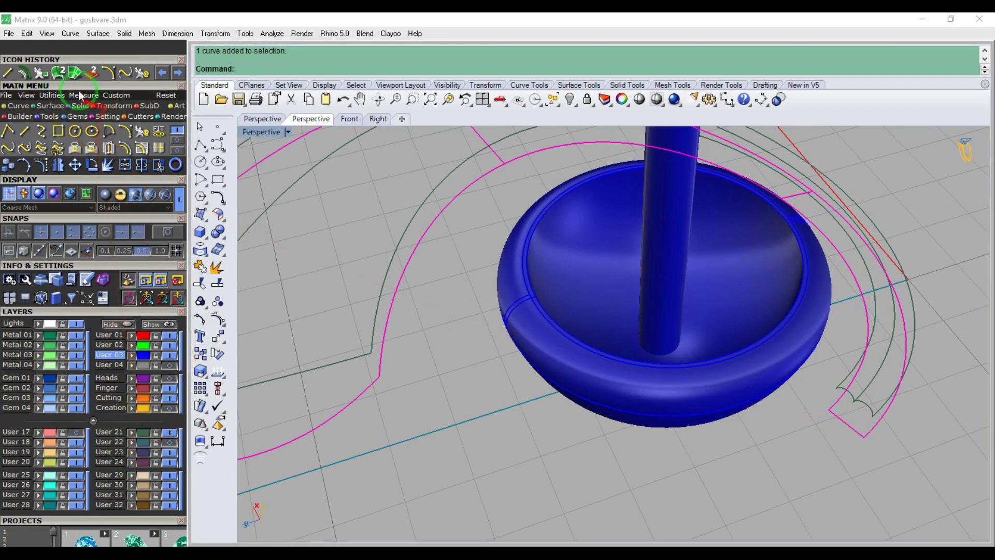
click(74, 75)
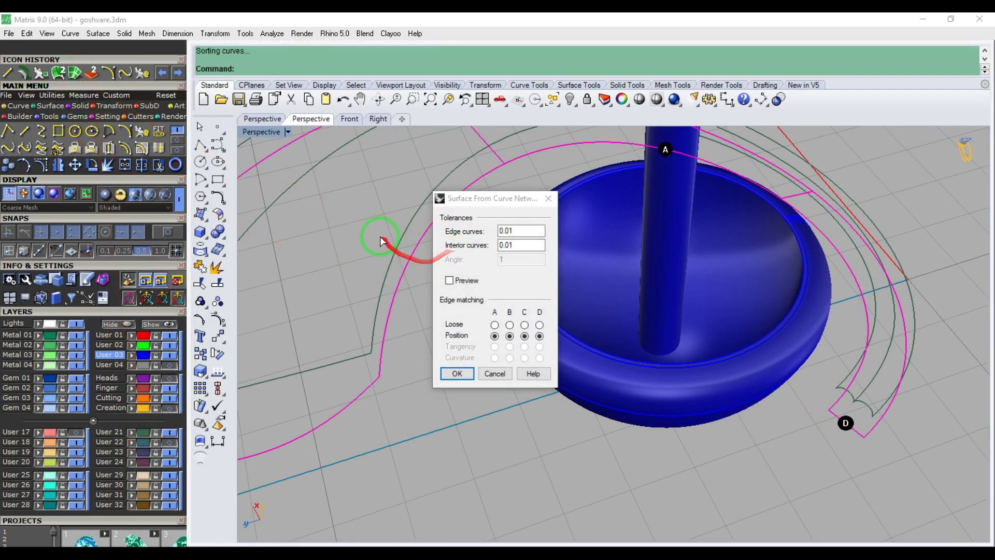
key(Return)
scroll(513, 317, down, 5)
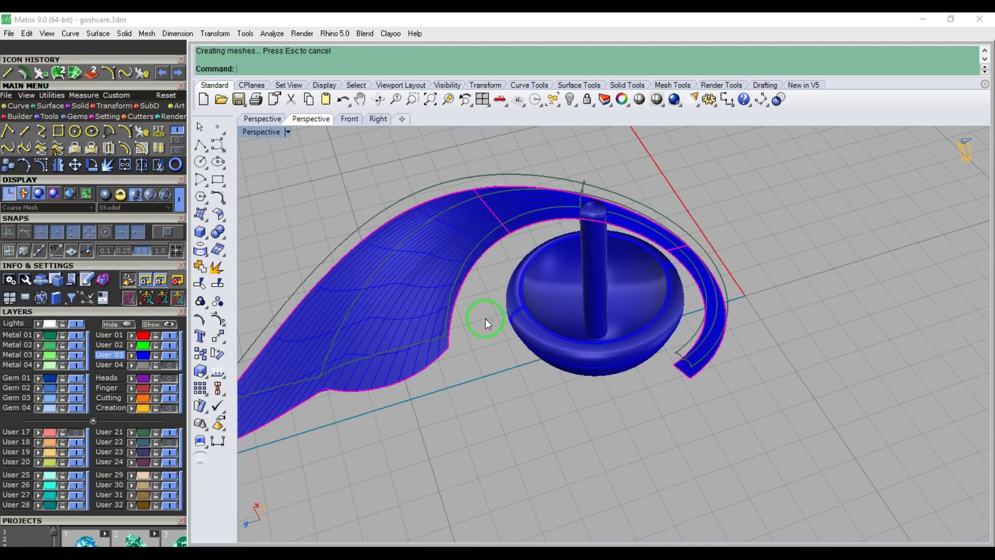
click(382, 333)
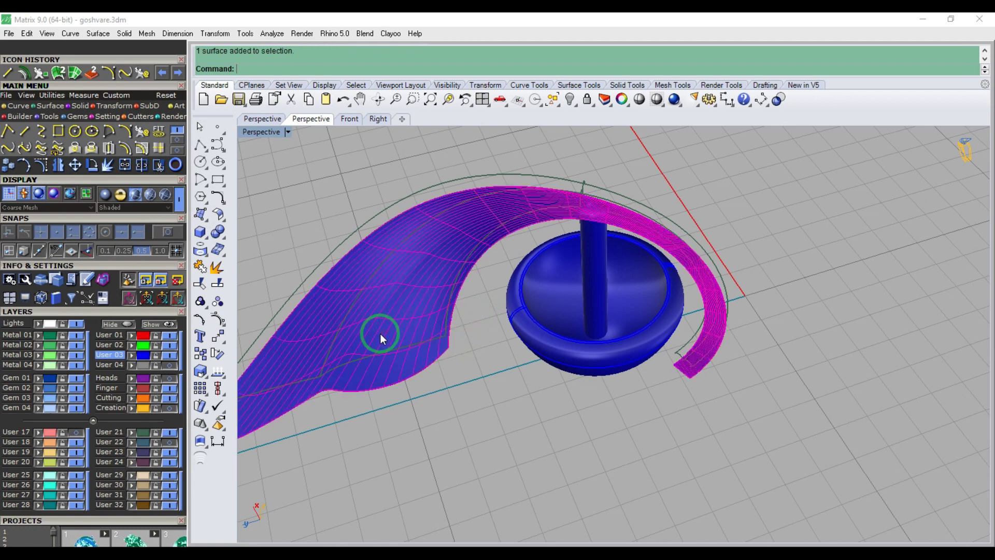
click(132, 464)
- Turn on object snaps and draw lines joining the upper and lower curve ends at both corners of the wide end
click(9, 77)
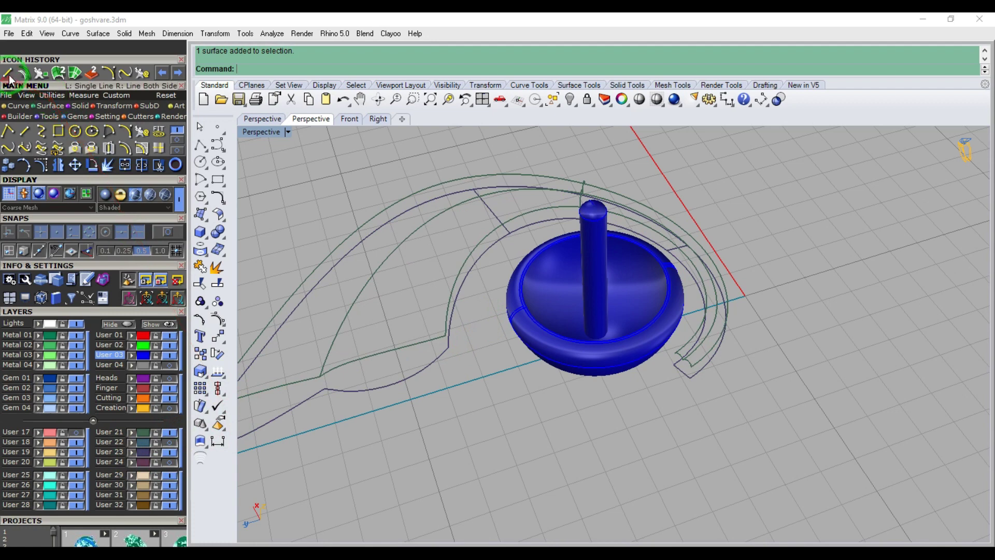
scroll(445, 337, up, 3)
click(168, 233)
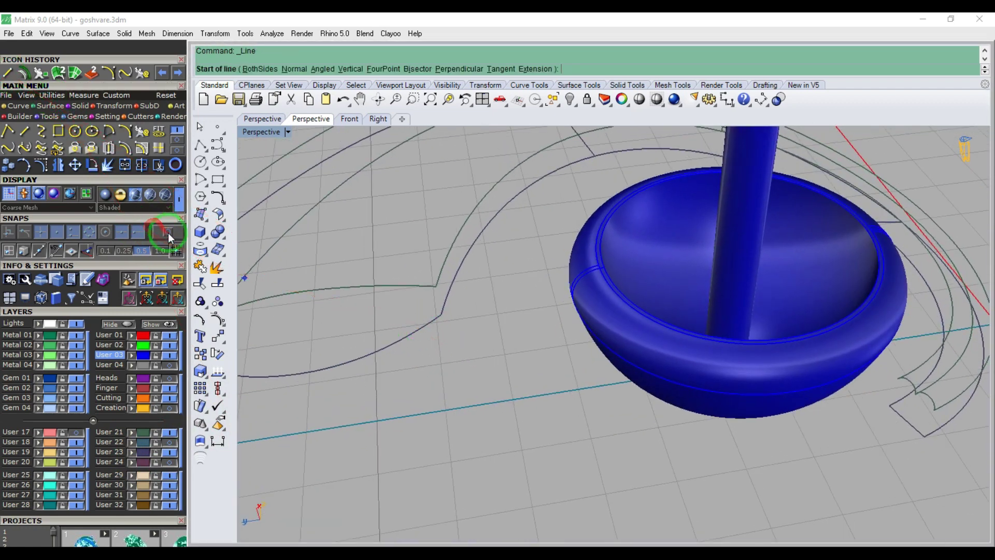
click(435, 290)
click(442, 311)
scroll(346, 356, down, 3)
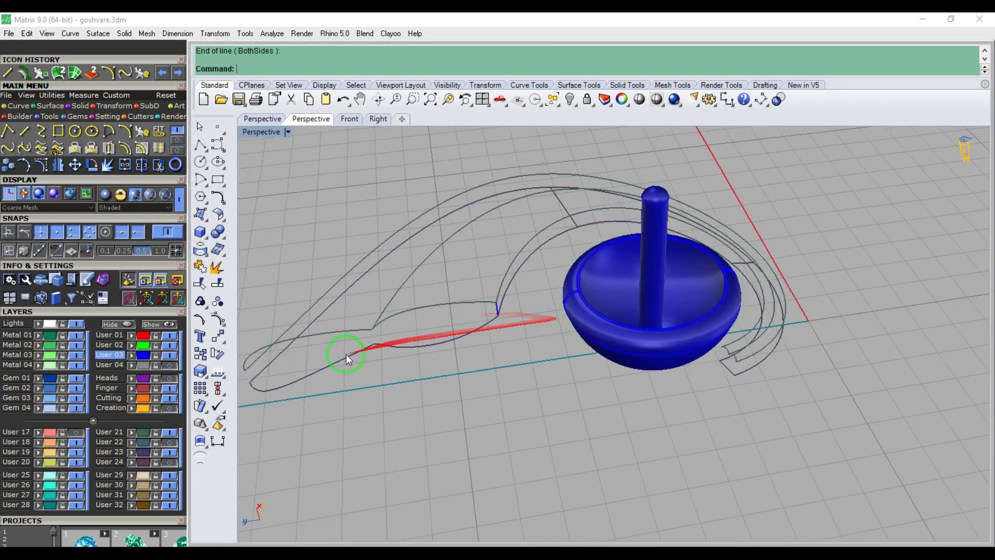
scroll(246, 375, up, 5)
right_click(245, 368)
click(242, 364)
click(249, 385)
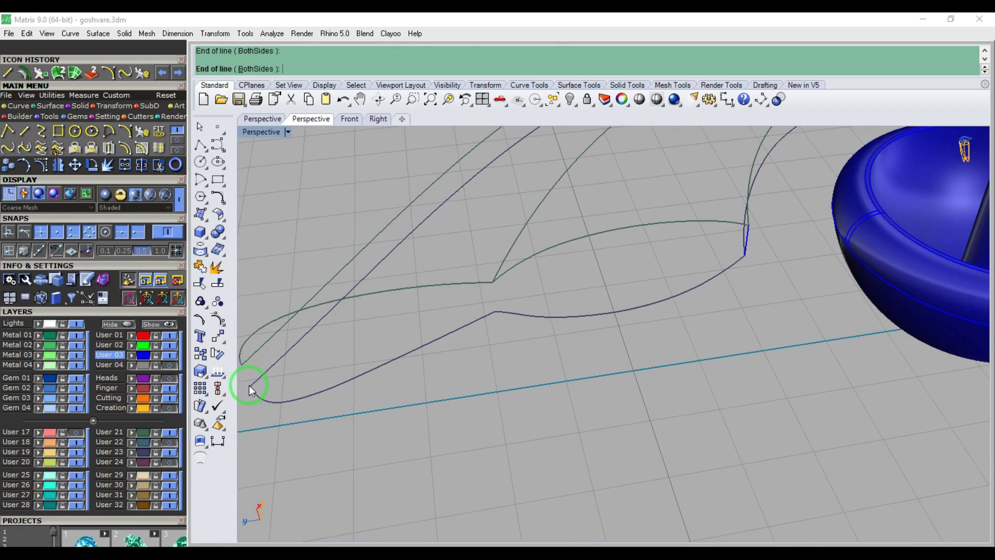
- Draw two lines joining the upper and lower curve ends at both corners of the narrow end
scroll(332, 371, down, 3)
click(386, 369)
scroll(716, 358, up, 6)
right_click(727, 359)
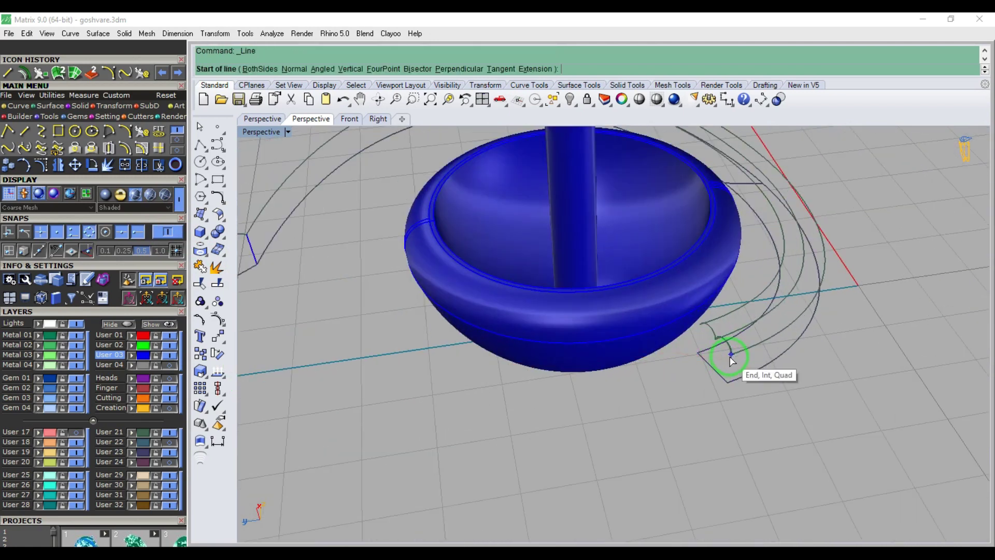
click(731, 355)
click(728, 383)
right_click(704, 336)
click(703, 344)
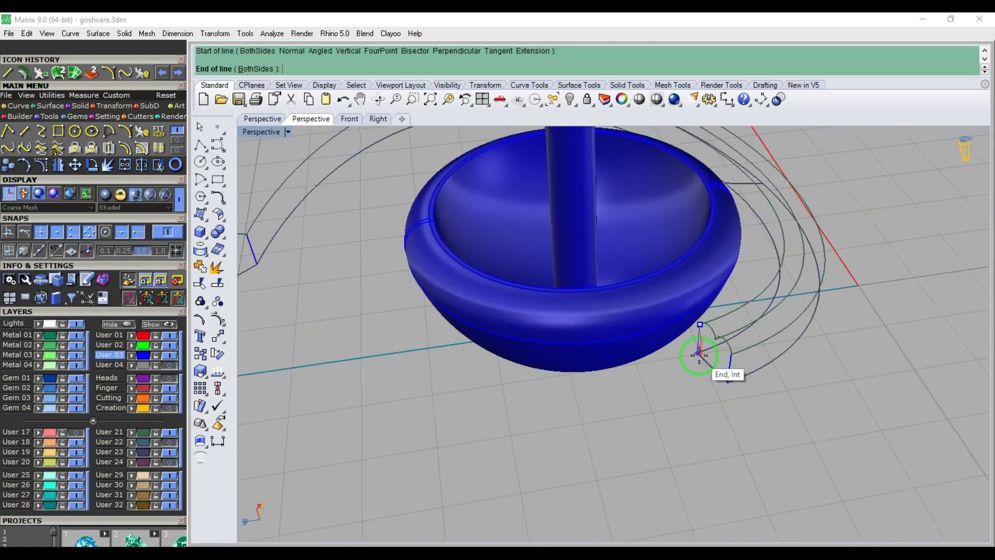
click(734, 356)
- Create the outer side wall with Sweep 2 Rails along the upper and lower outer curves, without simplifying the cross sections
scroll(752, 384, down, 5)
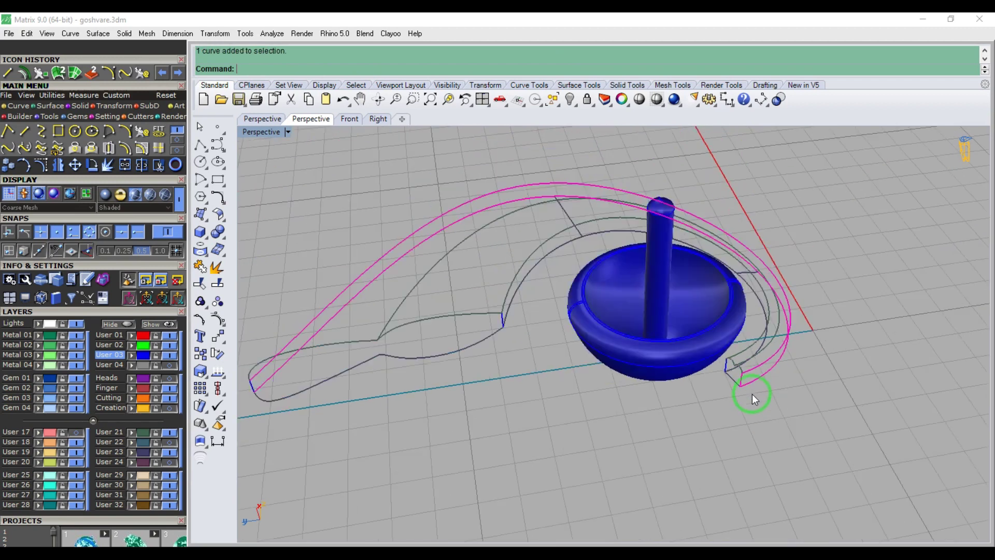
scroll(337, 395, up, 5)
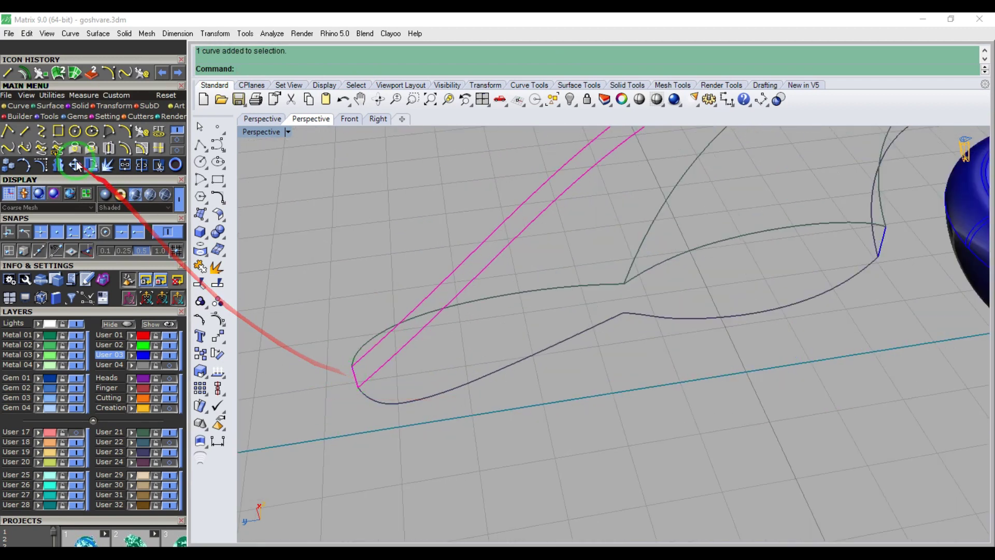
click(58, 73)
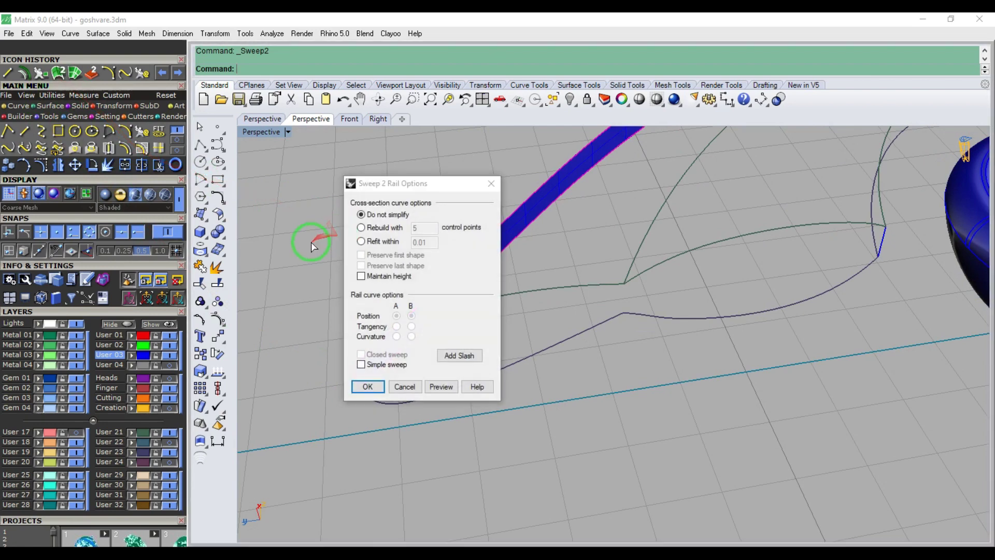
key(Return)
- Join the two upper arcs at the wide end and sweep a wall between them and the lower end curve
click(357, 357)
click(366, 391)
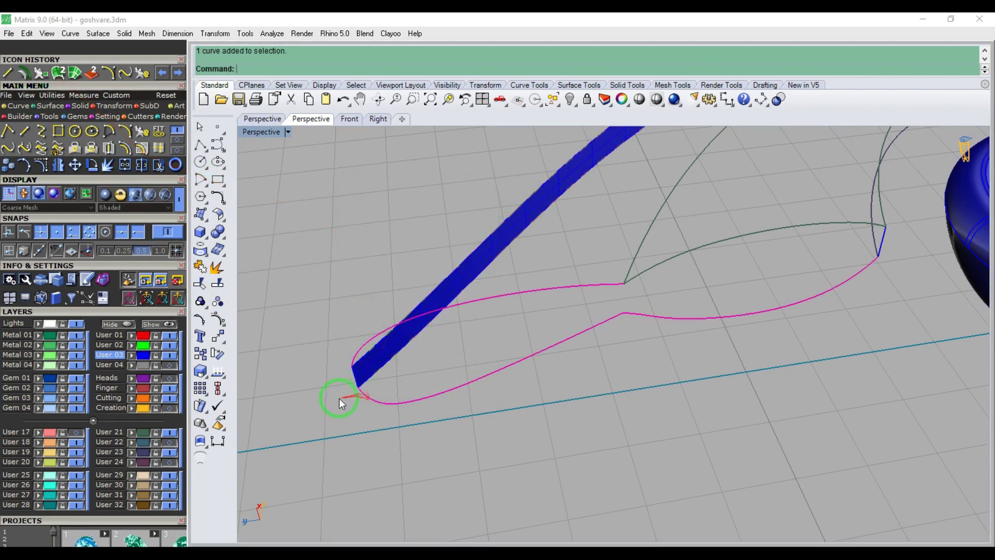
scroll(345, 357, down, 4)
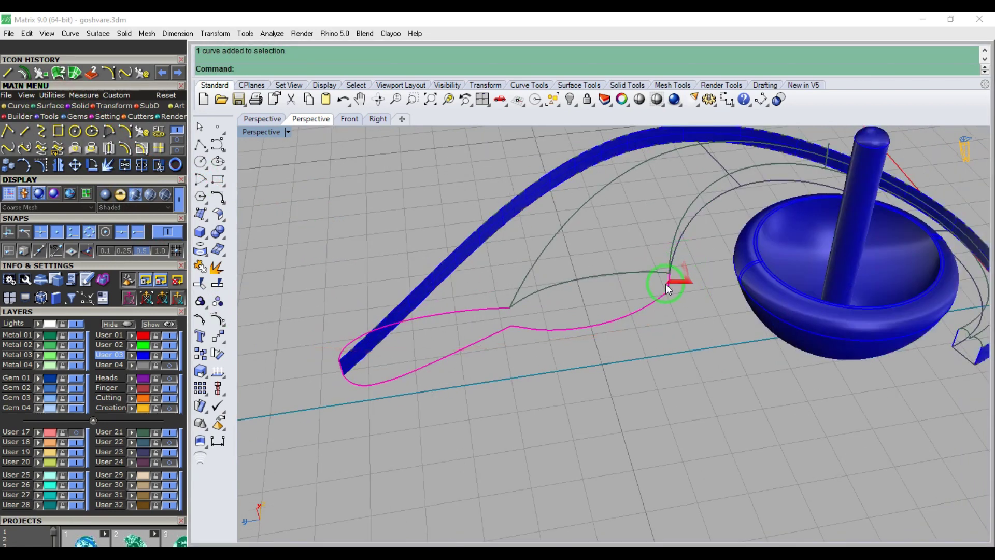
click(551, 288)
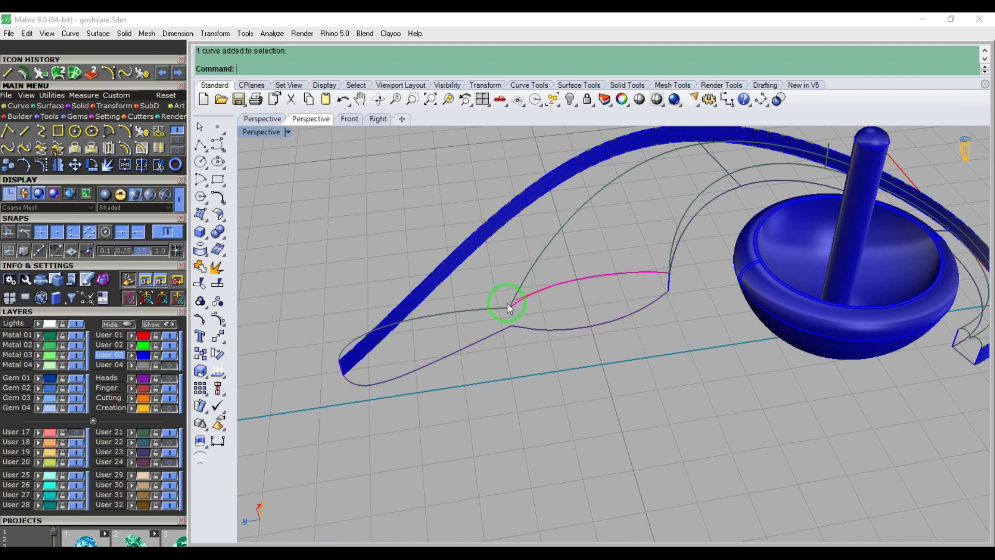
click(60, 164)
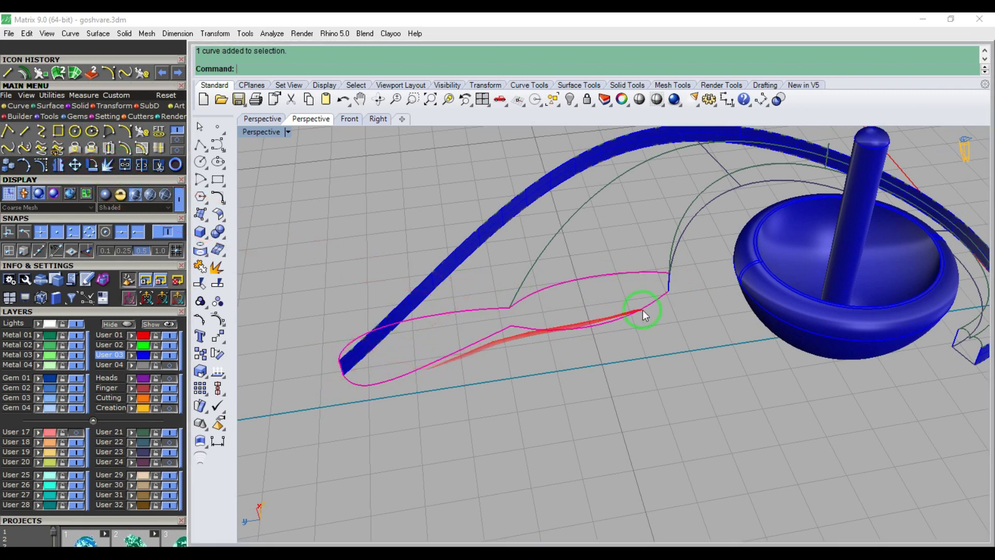
click(58, 73)
right_click(396, 211)
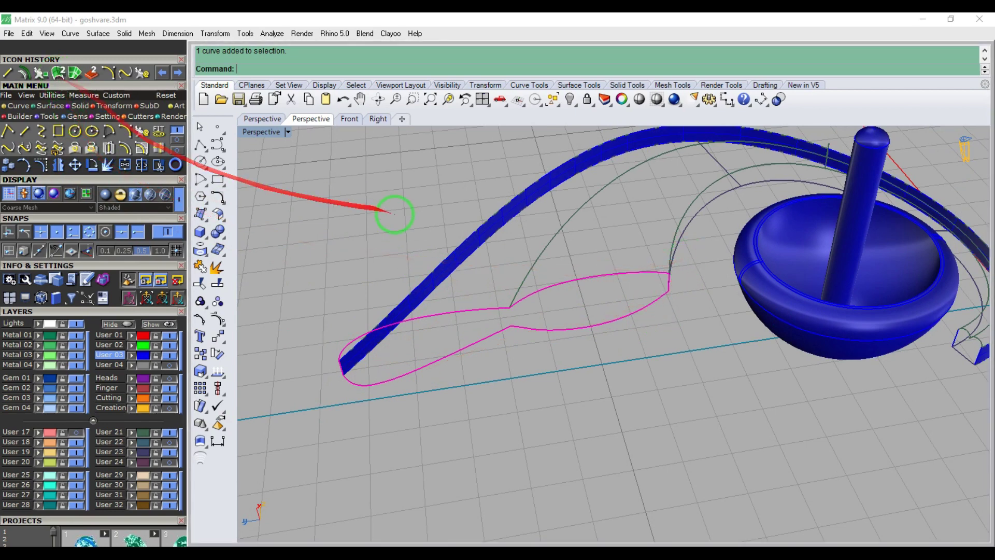
right_click(318, 216)
- Create the inner side wall with Sweep 2 Rails along the upper and lower inner curves, using the connecting end lines
click(652, 260)
right_drag(676, 295, 629, 326)
click(675, 260)
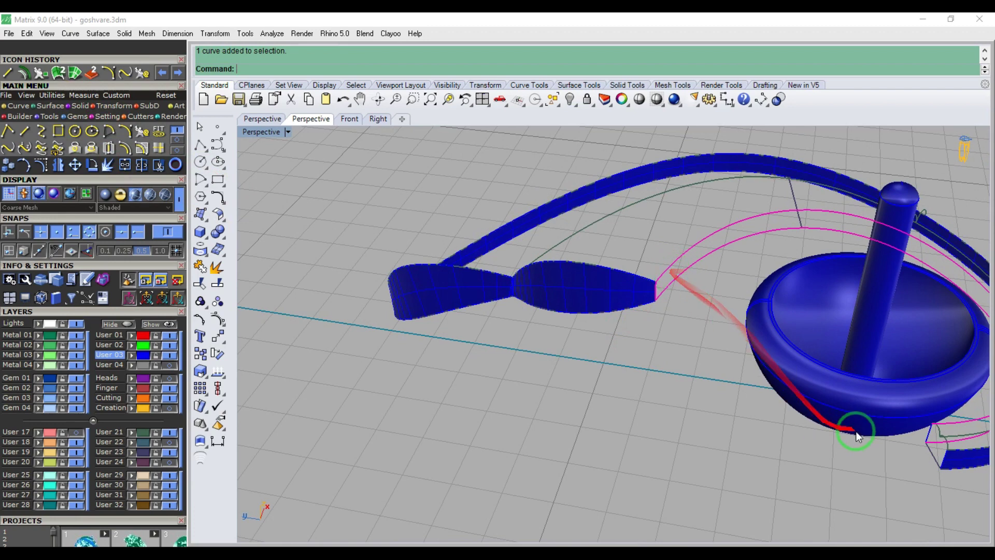
click(930, 435)
click(539, 346)
right_click(540, 341)
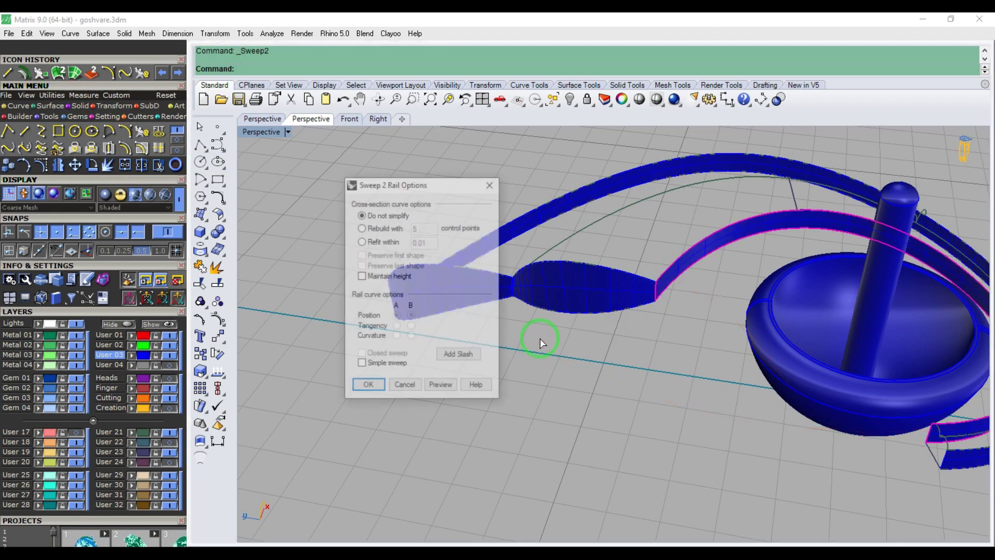
right_click(590, 301)
- Select the wide-end wall and both swept side walls and assign them to layer User 29
click(590, 301)
scroll(686, 260, up, 6)
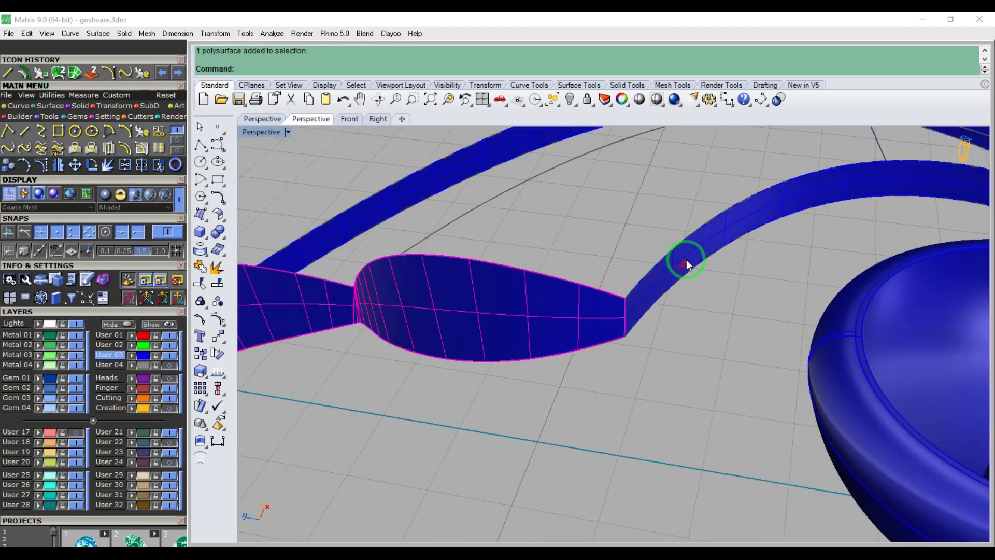
shift+click(685, 260)
shift+click(419, 180)
scroll(686, 314, down, 5)
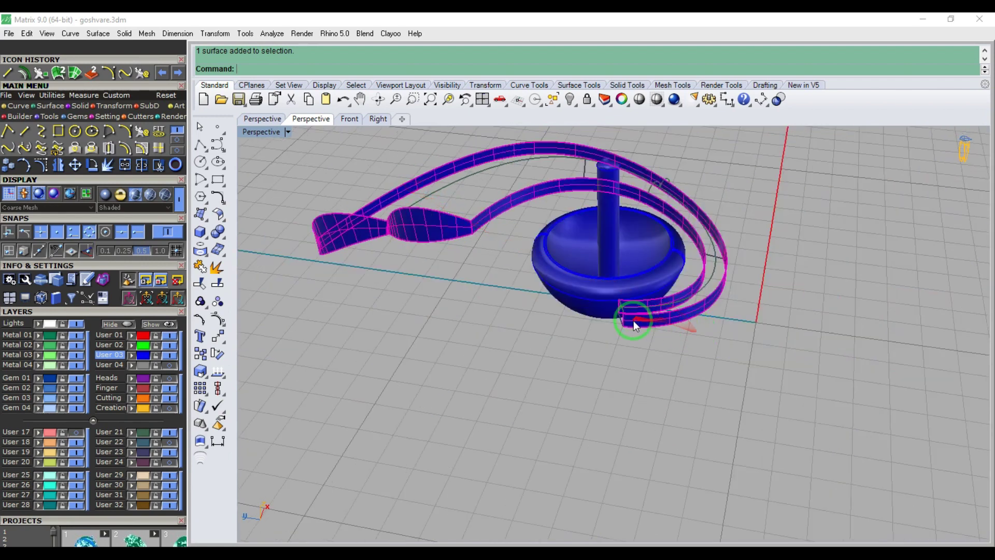
click(132, 476)
- Hide curve layers User 21 and User 23, and show surface layers User 22, User 24 and User 29
click(171, 475)
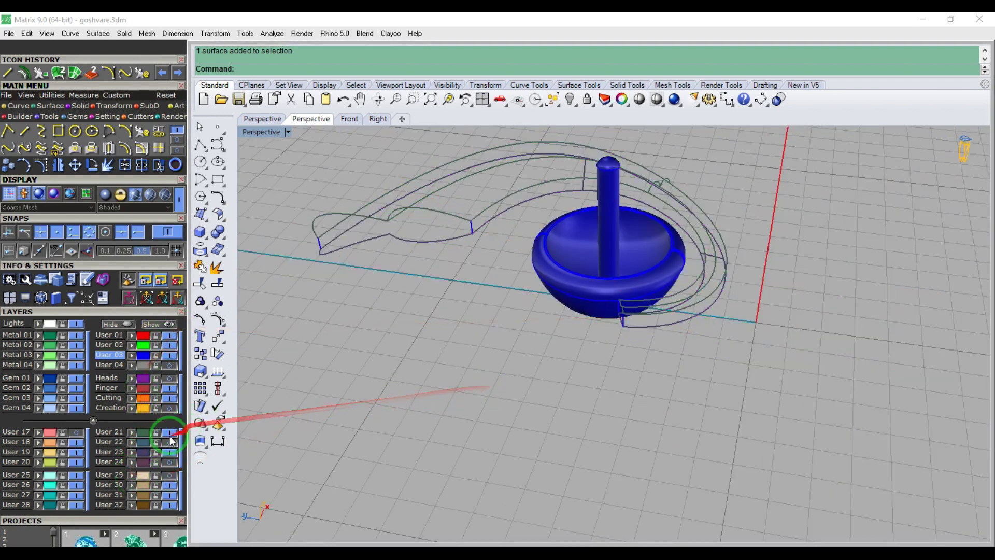
click(170, 452)
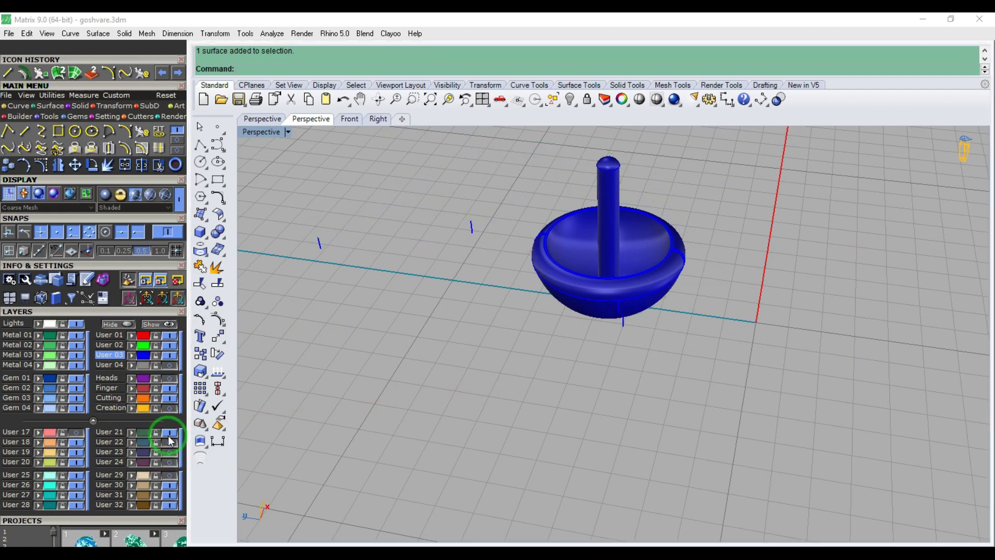
click(168, 475)
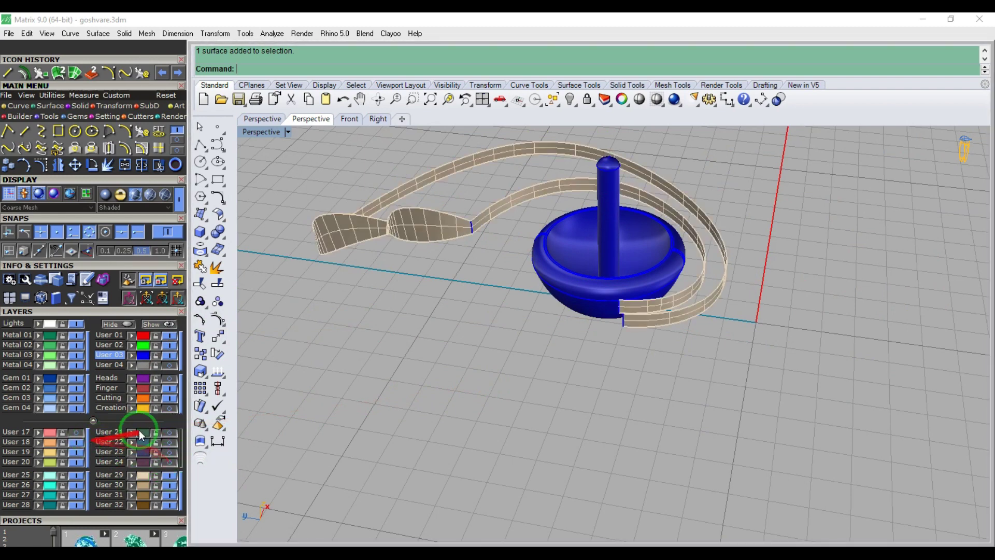
click(169, 462)
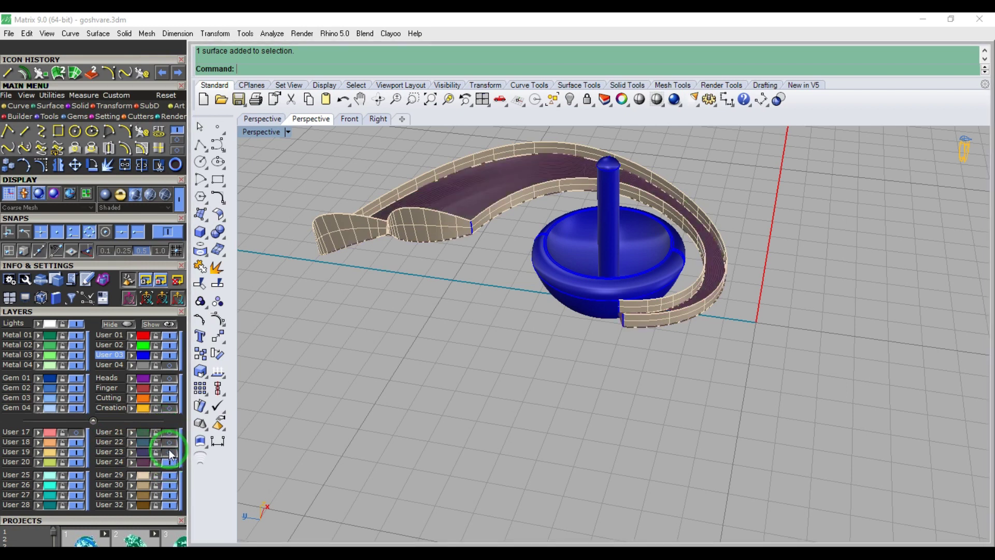
click(169, 443)
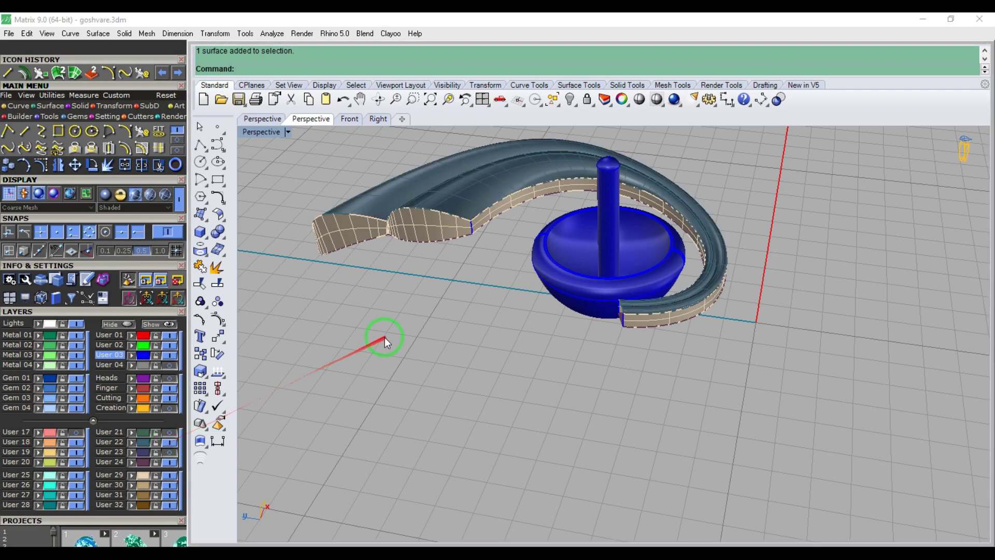
- Select the wide-end wall, both side walls and the bottom surface of the curved body, and join them
right_drag(382, 344, 452, 339)
scroll(524, 272, down, 4)
scroll(407, 246, up, 12)
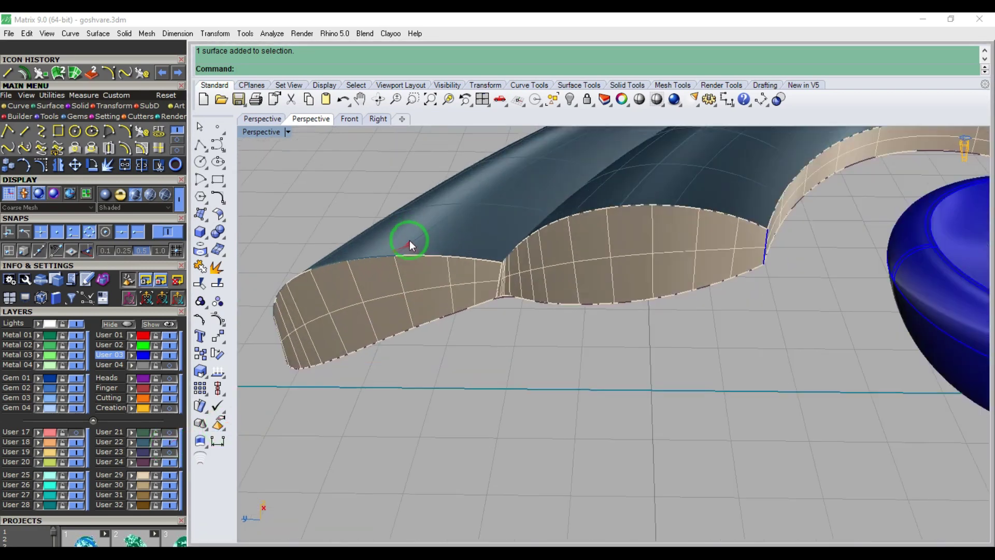
shift+click(424, 281)
scroll(631, 258, down, 6)
mouse_move(631, 258)
right_down()
mouse_move(631, 281)
mouse_move(631, 253)
right_up()
scroll(632, 253, up, 6)
scroll(631, 253, up, 2)
shift+click(631, 253)
right_drag(493, 409, 530, 290)
shift+click(531, 288)
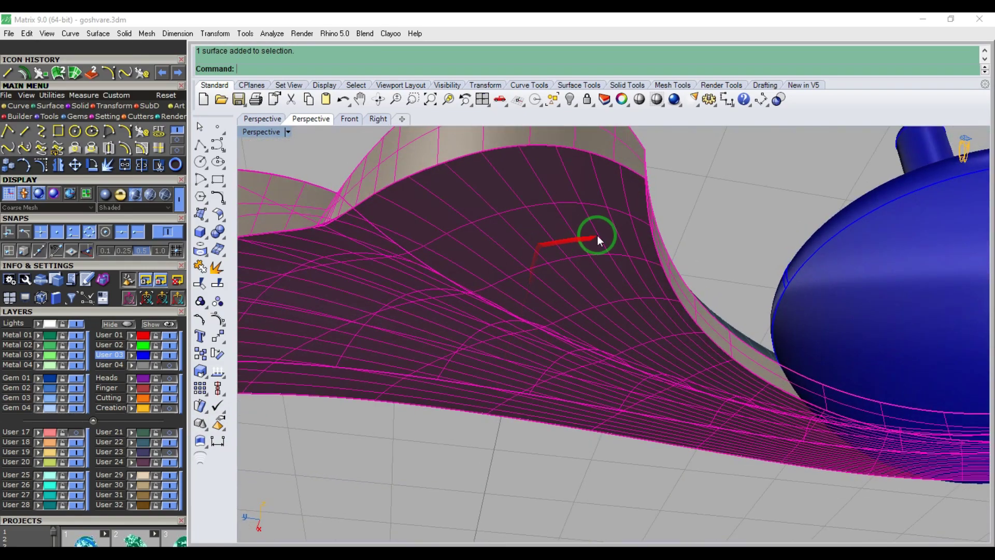
scroll(604, 245, down, 5)
right_drag(416, 338, 710, 232)
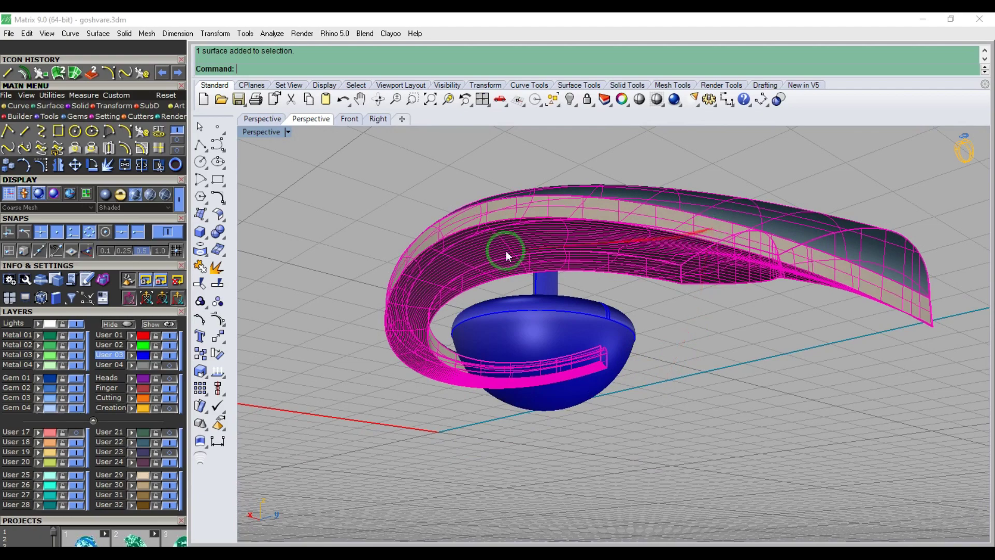
click(126, 166)
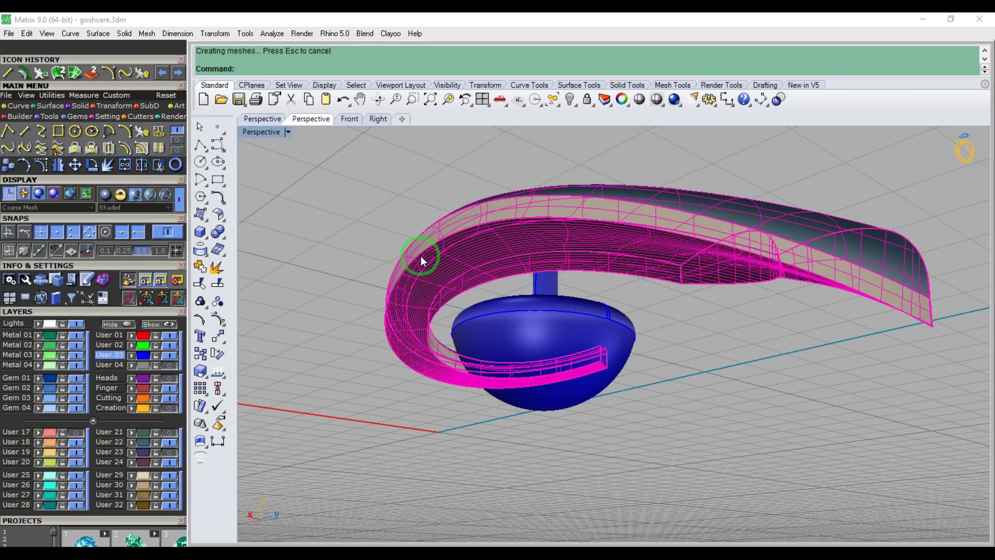
key(Escape)
- Try to join the two upper surfaces of the curved body with Join
right_drag(558, 235, 602, 334)
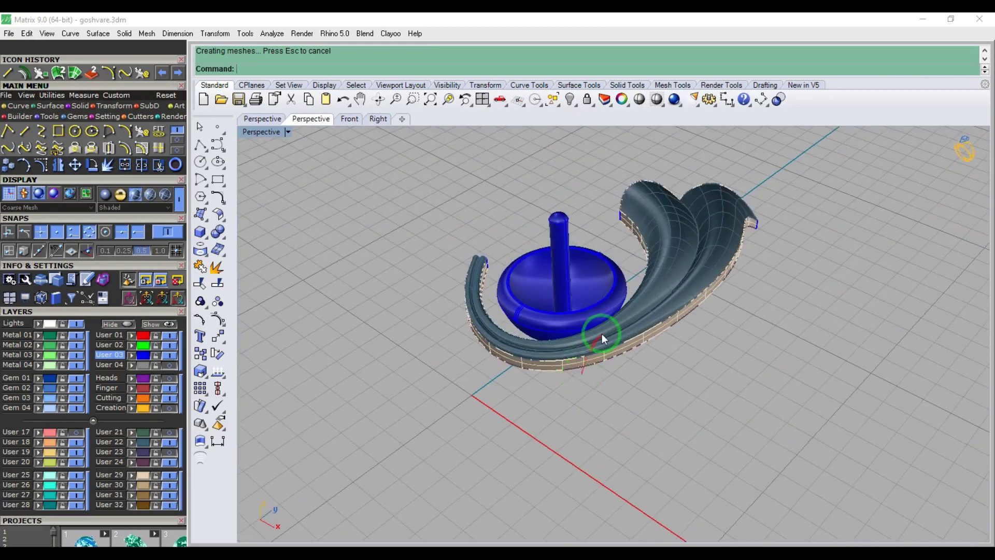
scroll(658, 294, up, 7)
click(659, 293)
shift+click(674, 336)
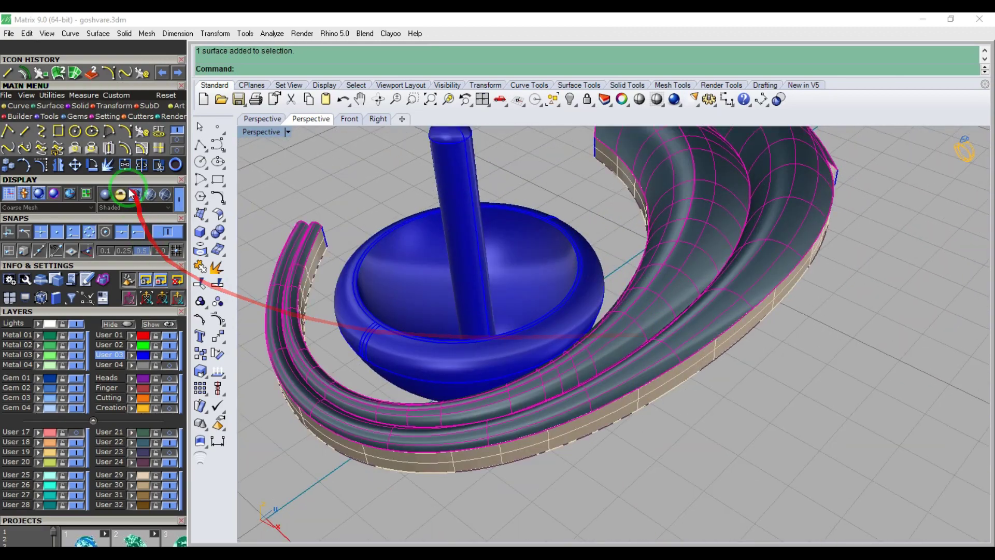
click(126, 166)
- Show the naked edges of the two upper surfaces and join the pair of edges along their shared seam
click(679, 293)
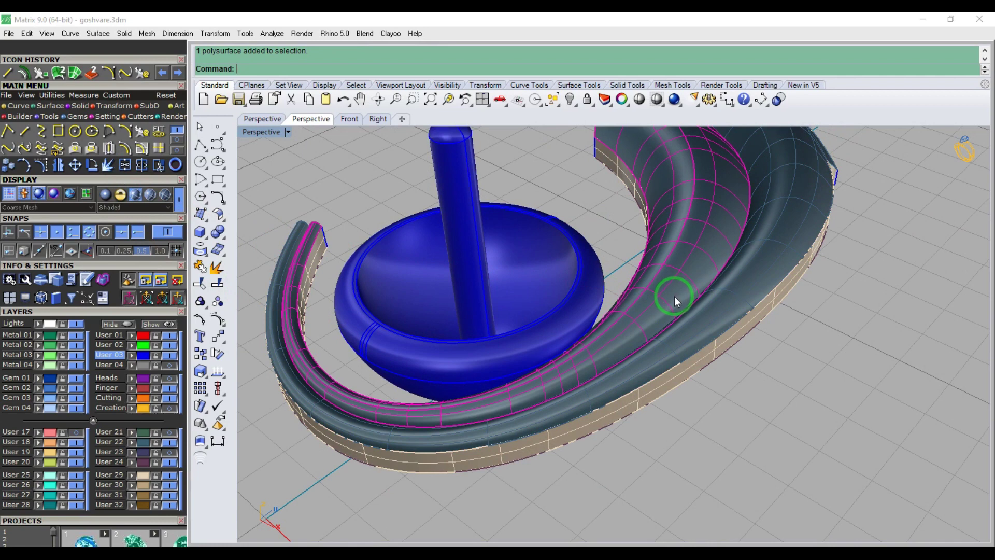
click(707, 311)
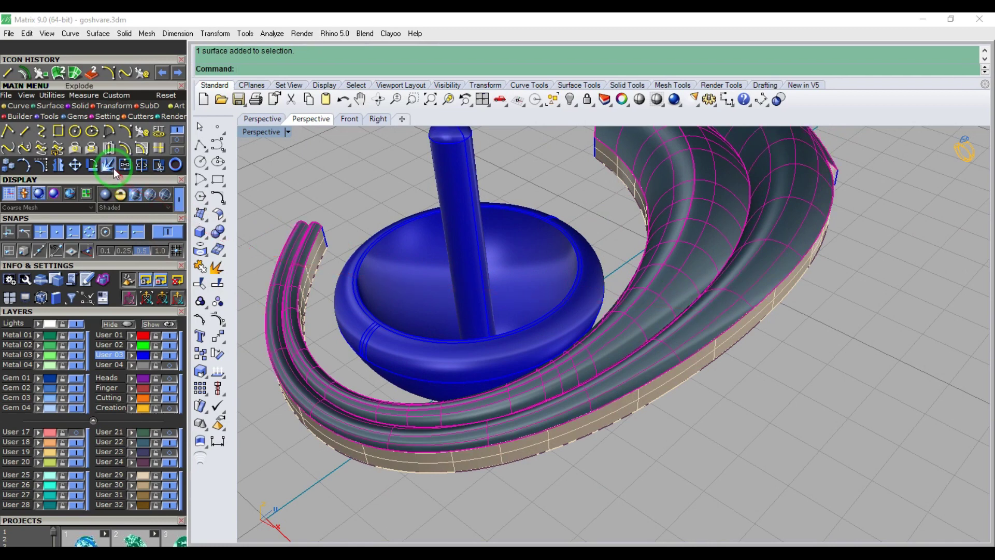
click(51, 95)
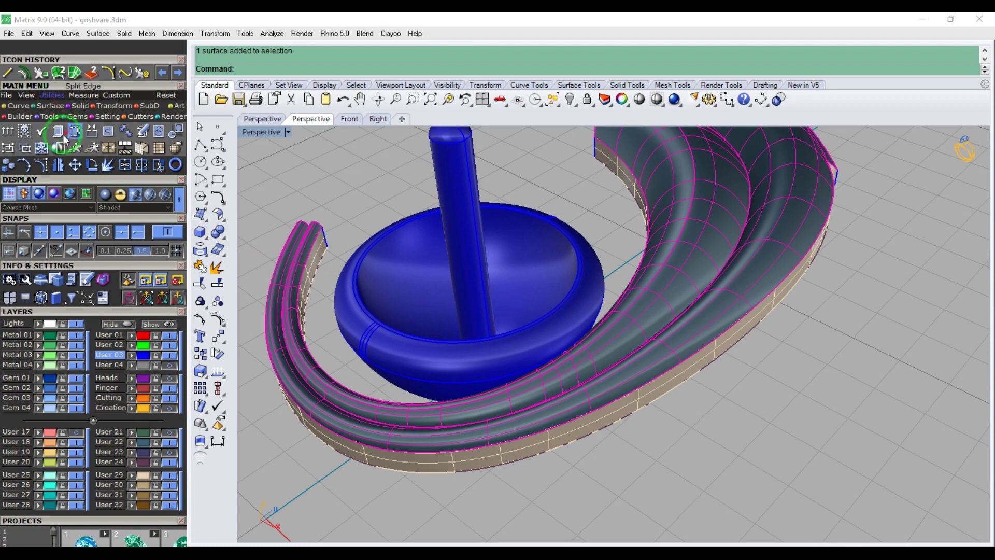
click(58, 131)
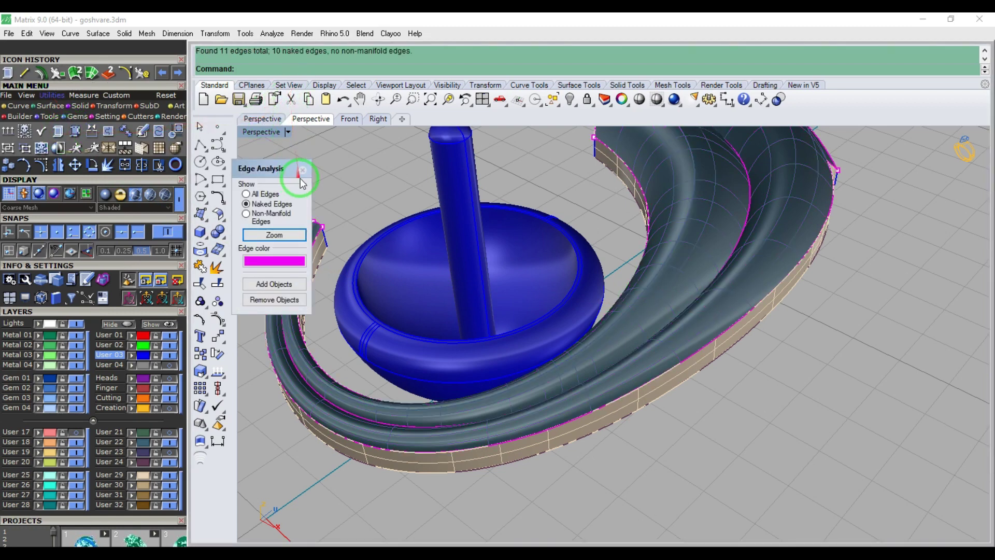
click(109, 131)
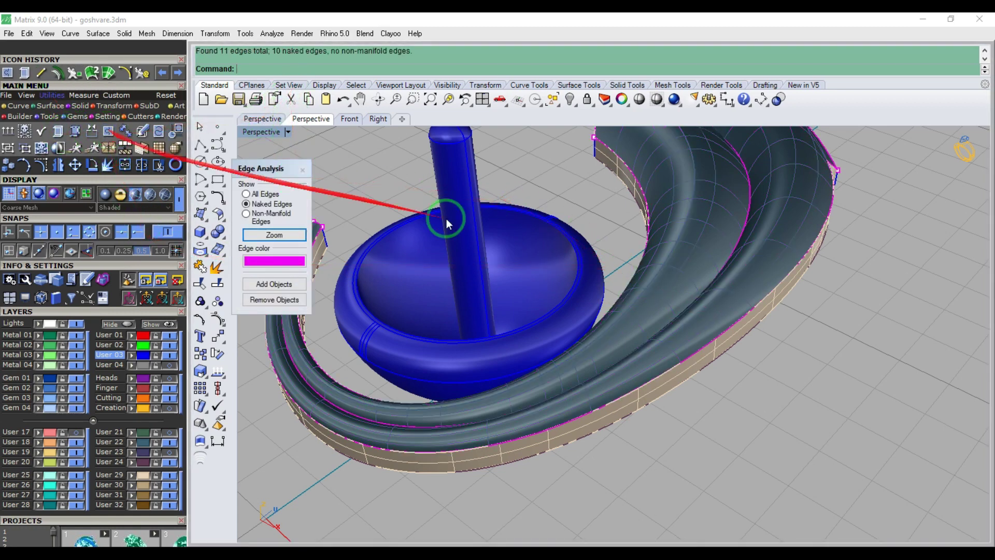
click(748, 213)
click(748, 213)
click(748, 213)
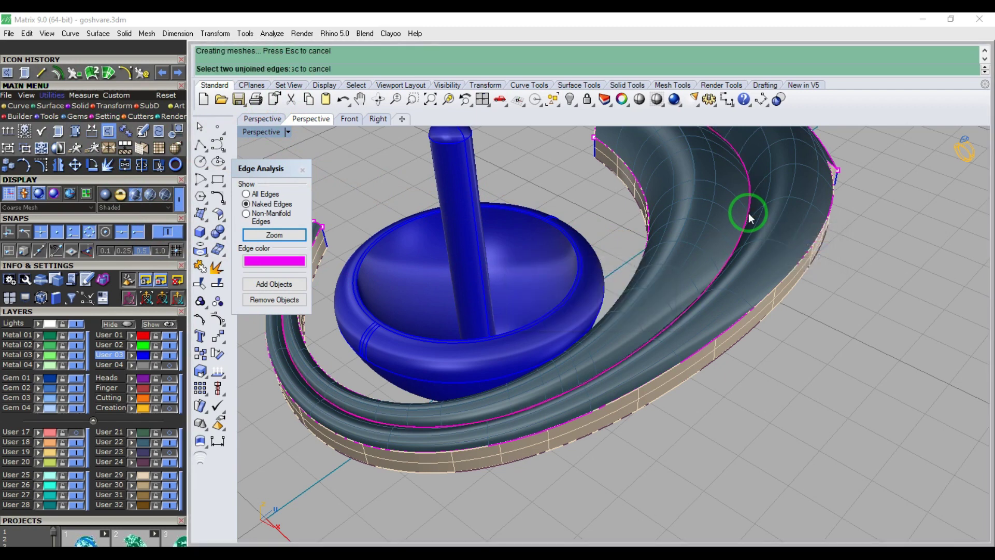
right_drag(760, 265, 431, 239)
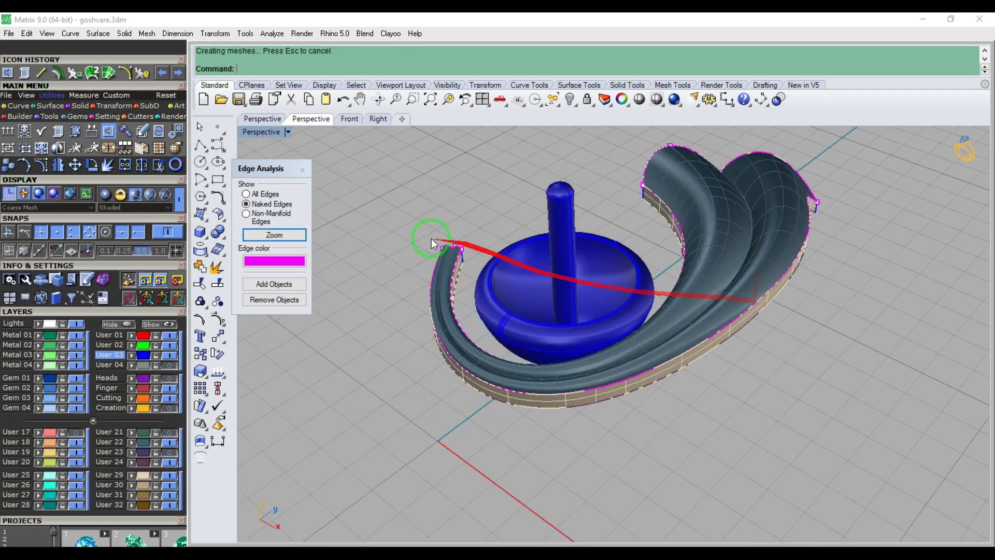
click(302, 170)
- Join the upper polysurface with the polysurface of the side and end walls
click(730, 234)
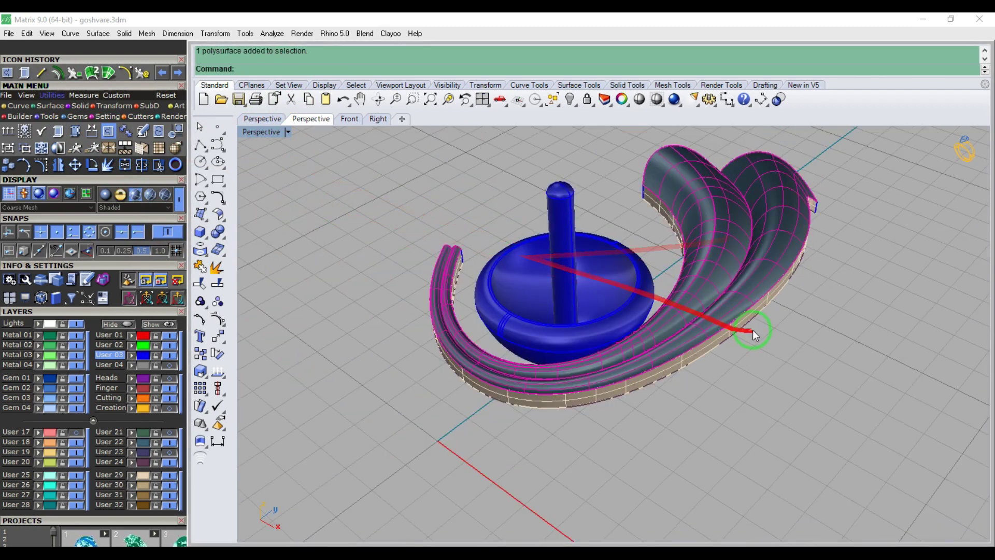
right_drag(752, 330, 727, 275)
scroll(733, 322, up, 4)
click(686, 310)
click(125, 166)
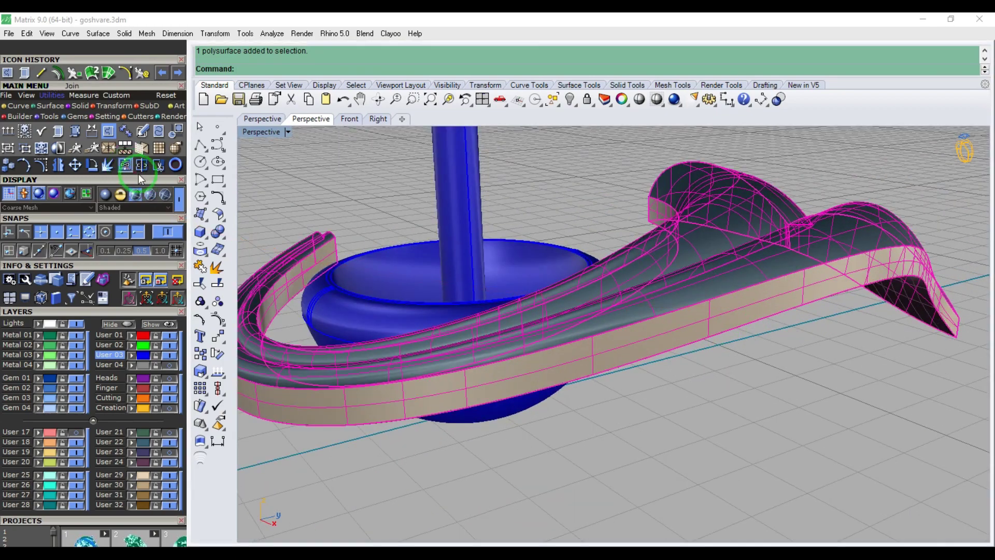
click(706, 297)
right_drag(607, 272, 684, 293)
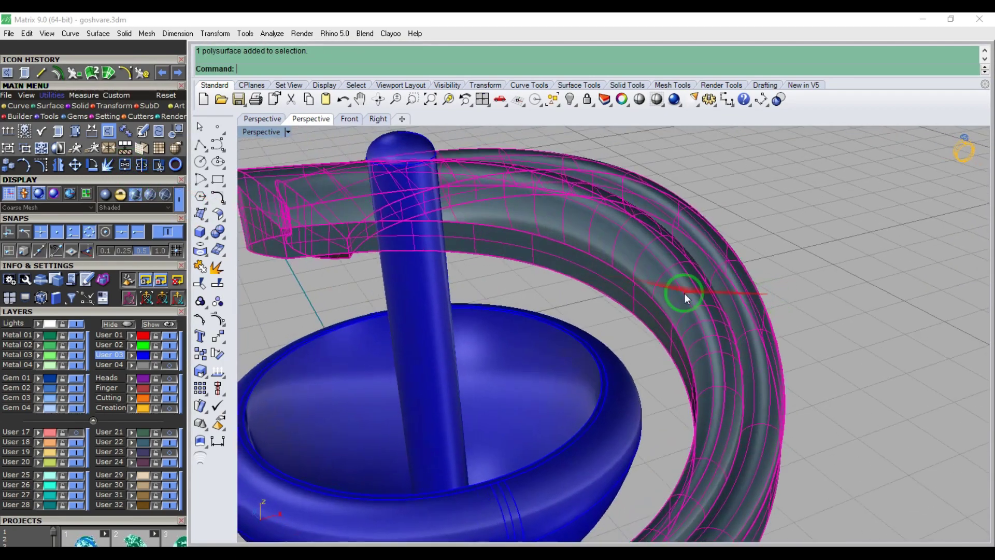
key(Escape)
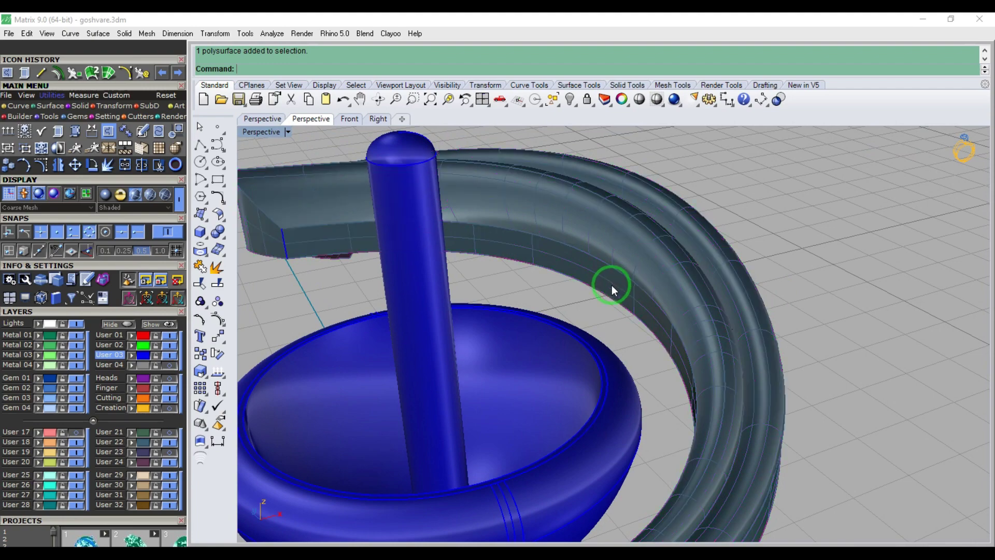
- Show the naked edges of the bottom surface and walls, and join the bottom to the inner wall, accepting the joining tolerance
right_drag(612, 285, 631, 178)
click(671, 291)
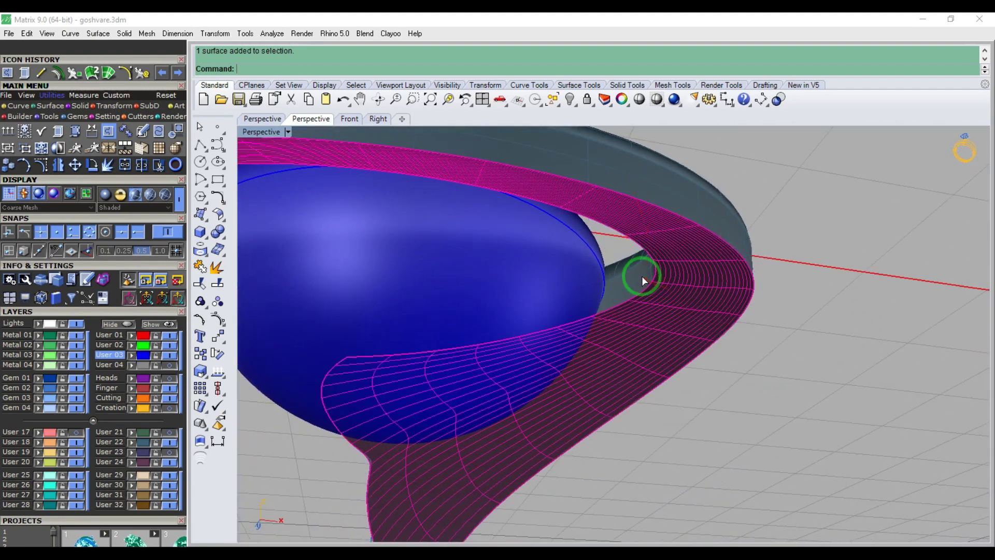
click(642, 276)
key(Return)
click(664, 276)
click(108, 131)
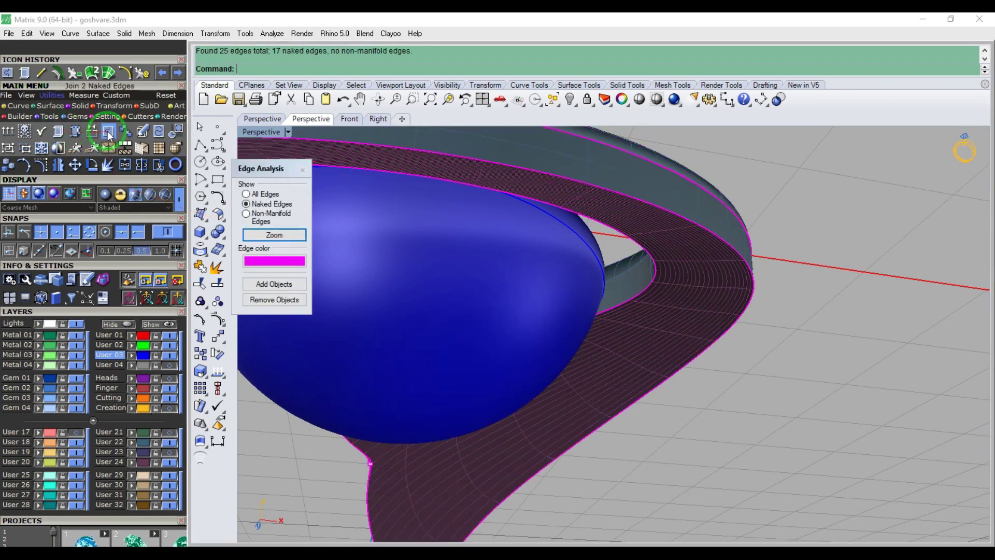
click(654, 261)
right_click(653, 260)
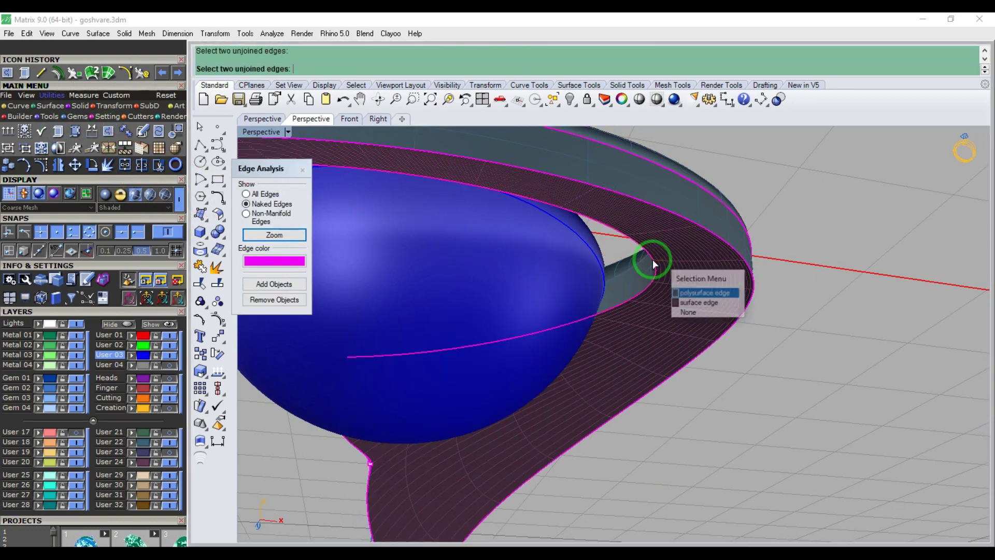
click(653, 261)
right_click(652, 260)
click(580, 316)
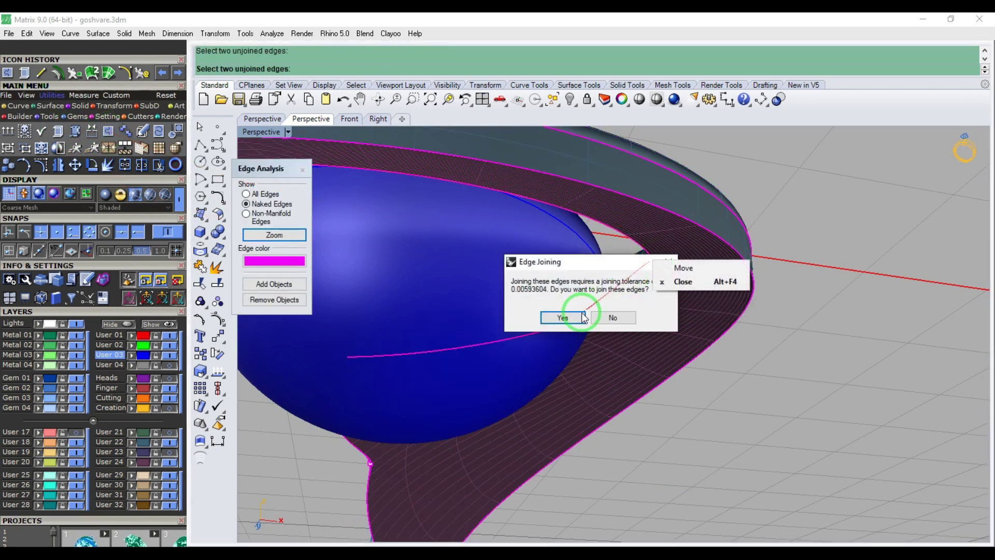
- Join the outer wall to the bottom and upper surfaces along its lower and upper naked edges
click(713, 232)
right_click(713, 232)
click(713, 231)
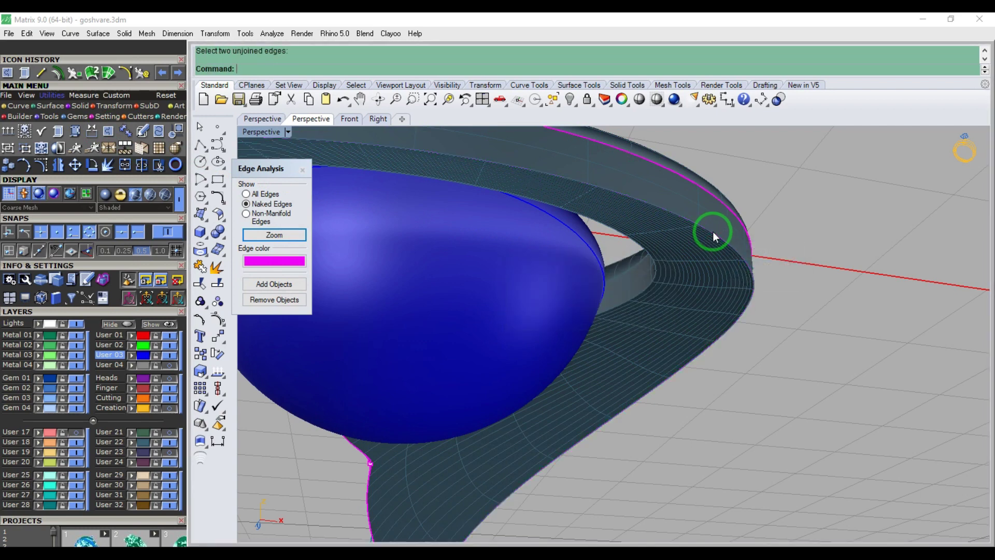
right_click(723, 203)
click(723, 204)
right_click(723, 203)
click(723, 204)
- Join the naked edges between the upper surface and the end wall along the larger arc at the wide end
scroll(717, 210, down, 5)
right_drag(459, 267, 760, 286)
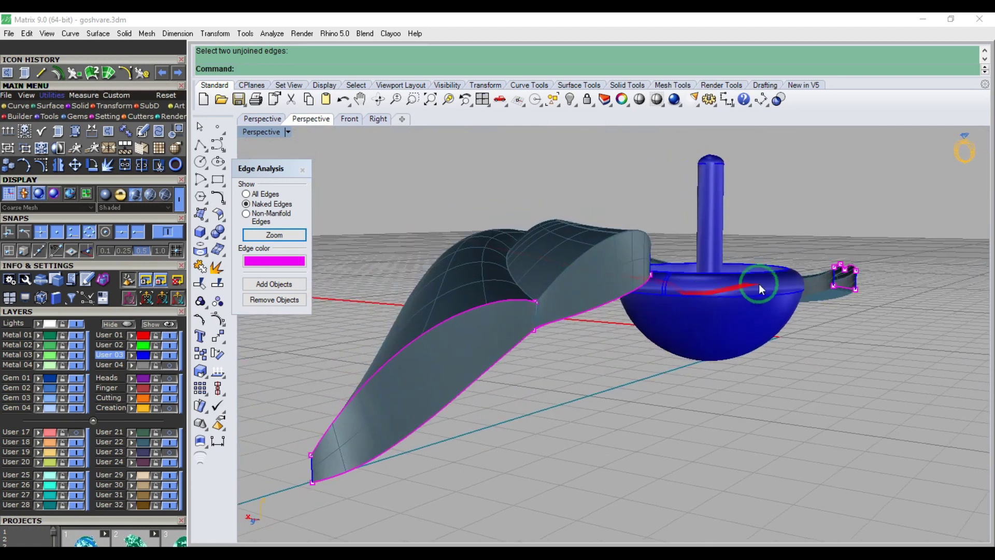
click(511, 303)
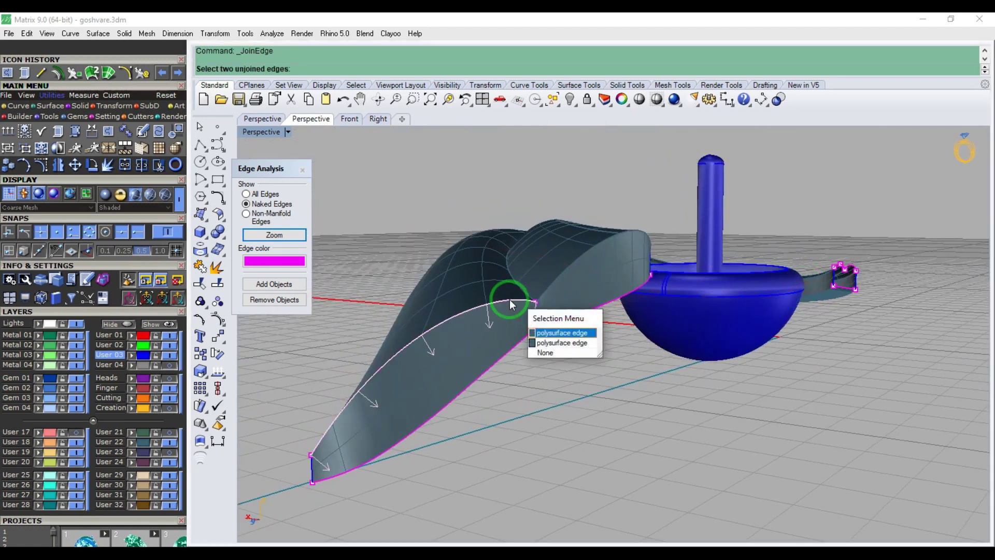
key(Return)
click(567, 315)
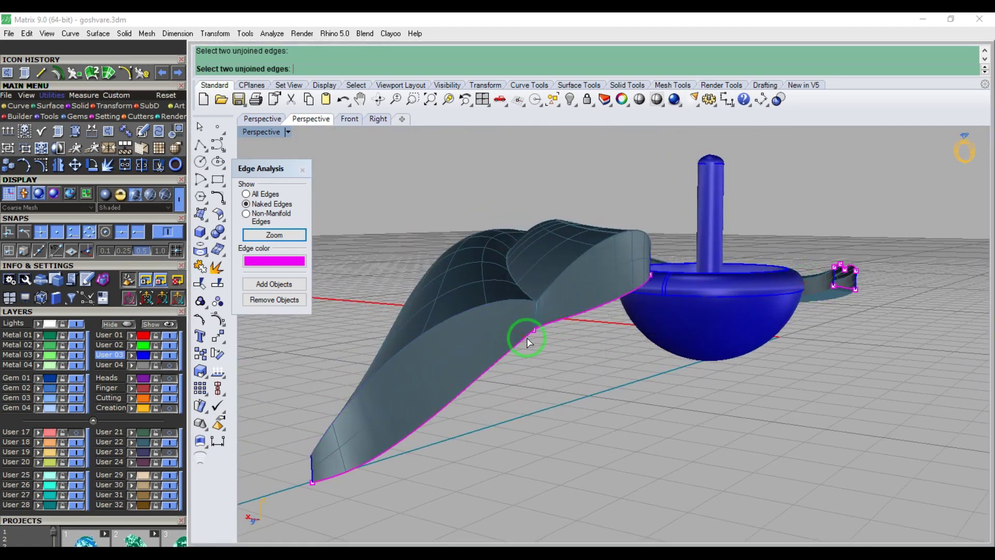
- Join both lower naked edges of the wide-end wall to the bottom surface, accepting the joining tolerance
click(528, 342)
click(558, 317)
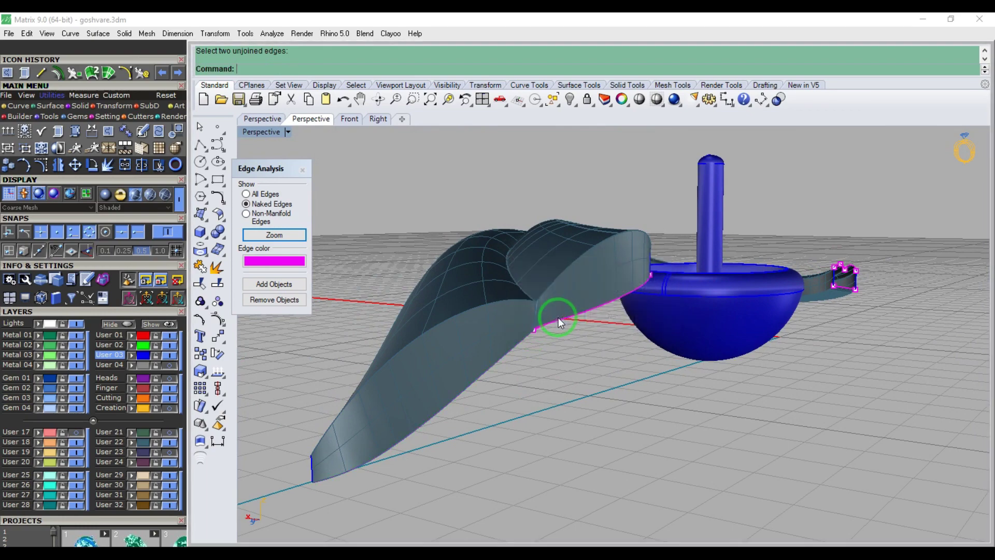
key(Return)
click(558, 319)
key(Return)
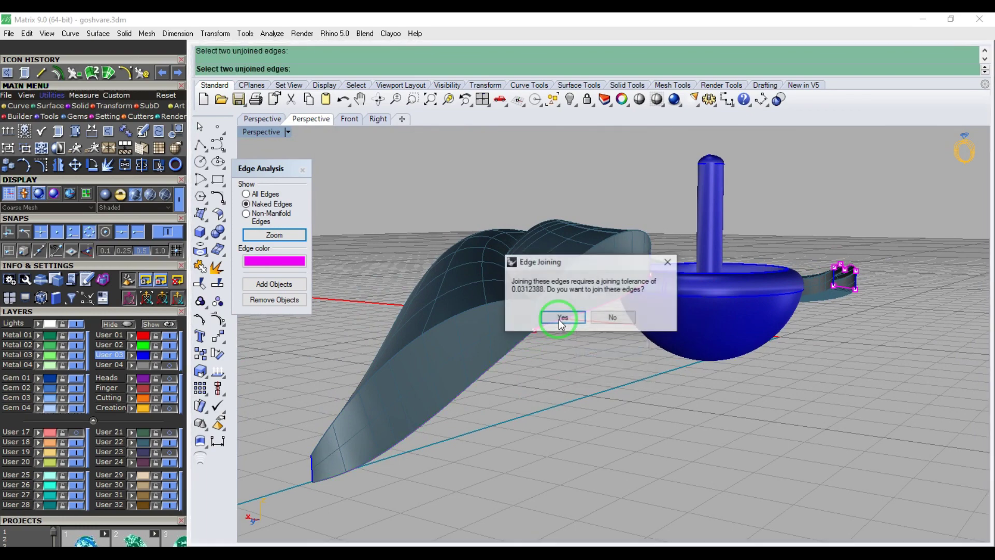
click(562, 318)
- Rerun the naked edge analysis on the whole joined body and inspect both its narrow and wide ends
right_drag(546, 323, 702, 357)
scroll(702, 357, up, 5)
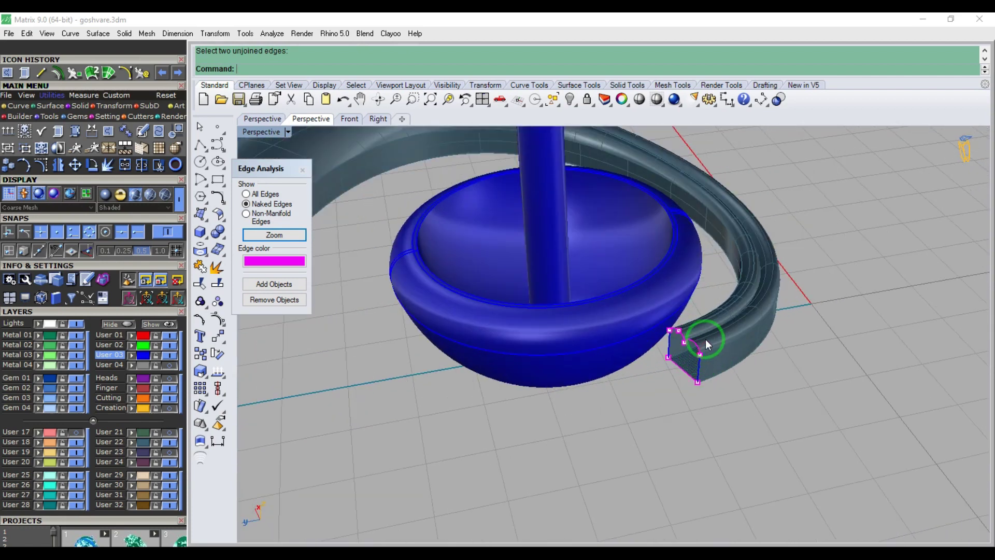
click(304, 170)
click(715, 212)
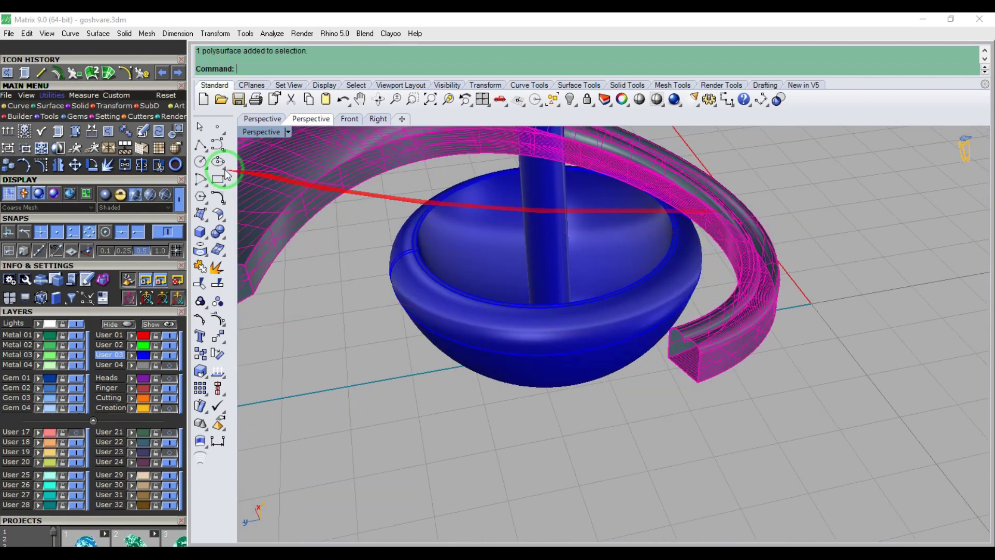
click(58, 132)
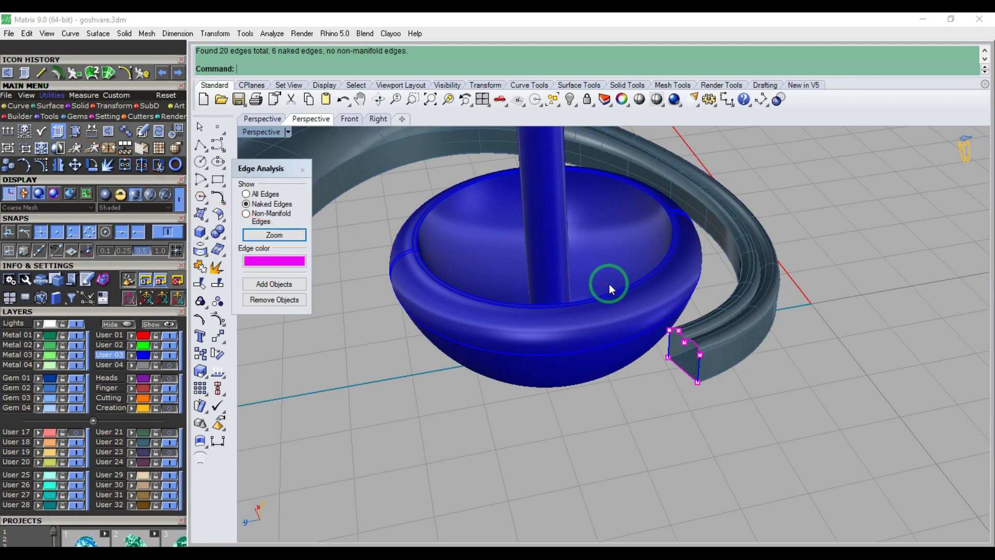
right_drag(502, 232, 577, 351)
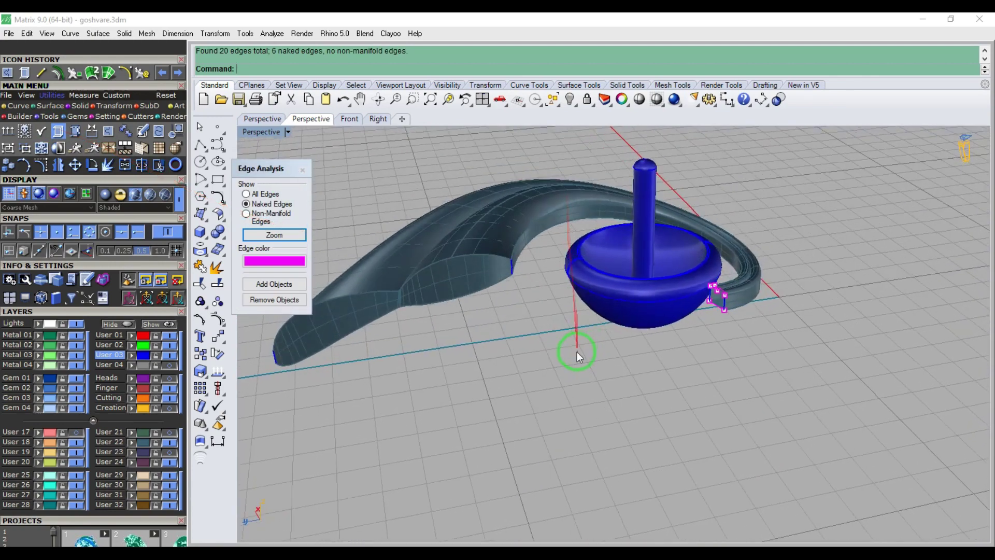
click(302, 170)
- In the Top view, draw a straight line across the body just behind its narrow end and shift it slightly
key(F5)
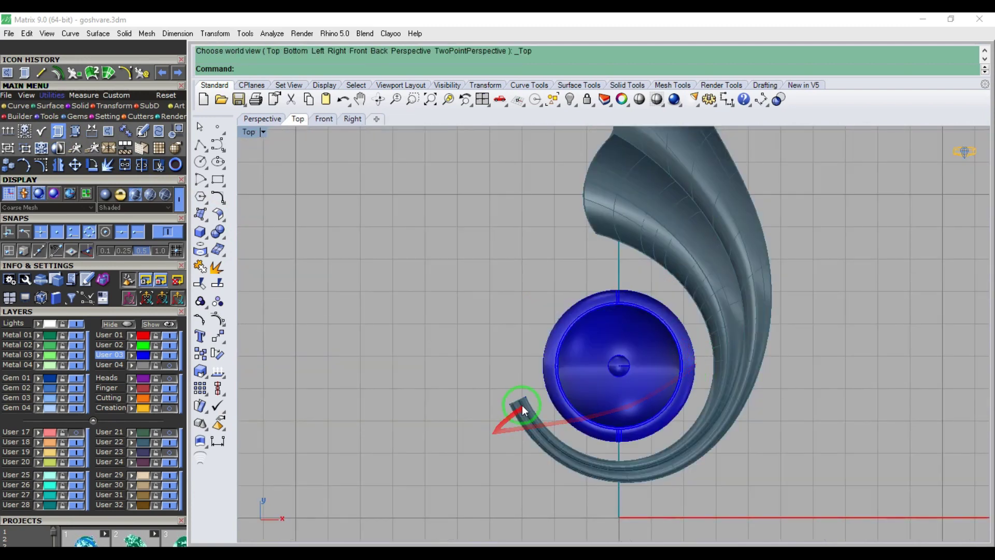
scroll(521, 406, up, 8)
click(25, 73)
scroll(489, 417, up, 4)
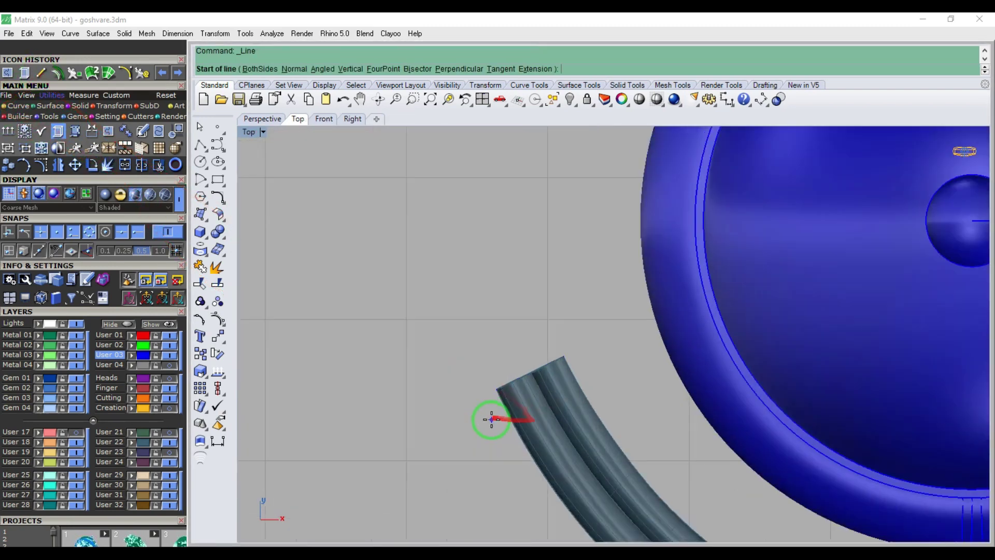
click(482, 420)
click(634, 341)
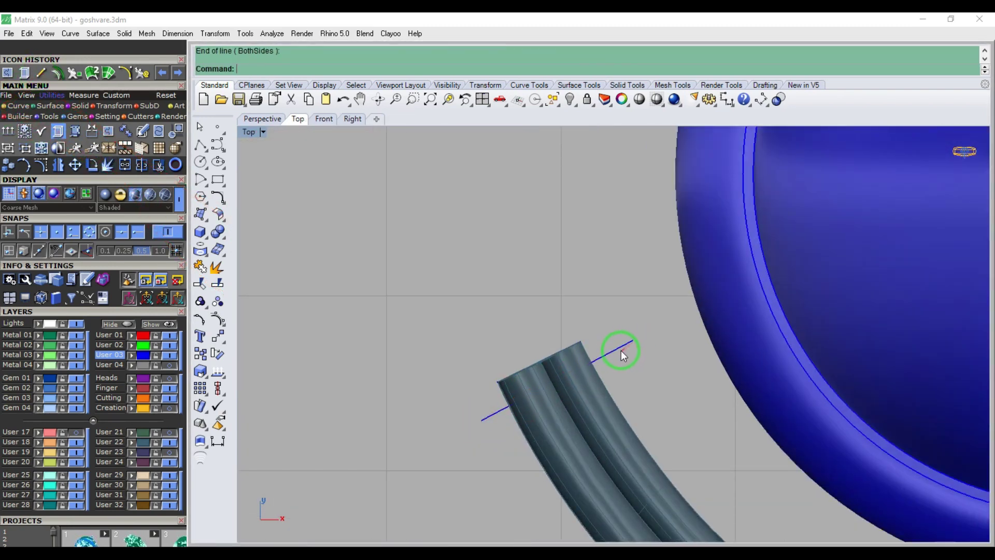
drag(624, 346, 625, 341)
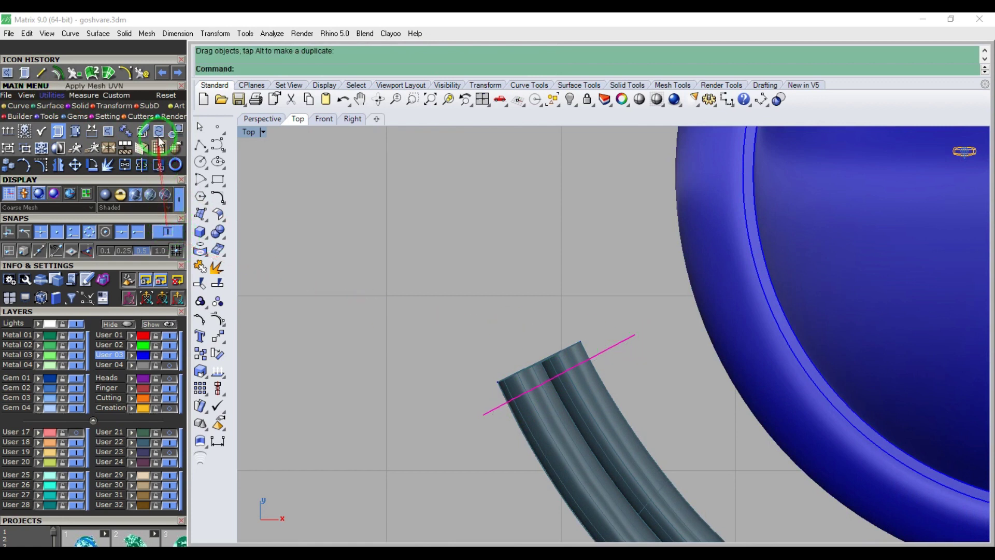
- Trim off the body's narrow end along the drawn line and delete the cutting line
click(161, 168)
scroll(549, 343, up, 4)
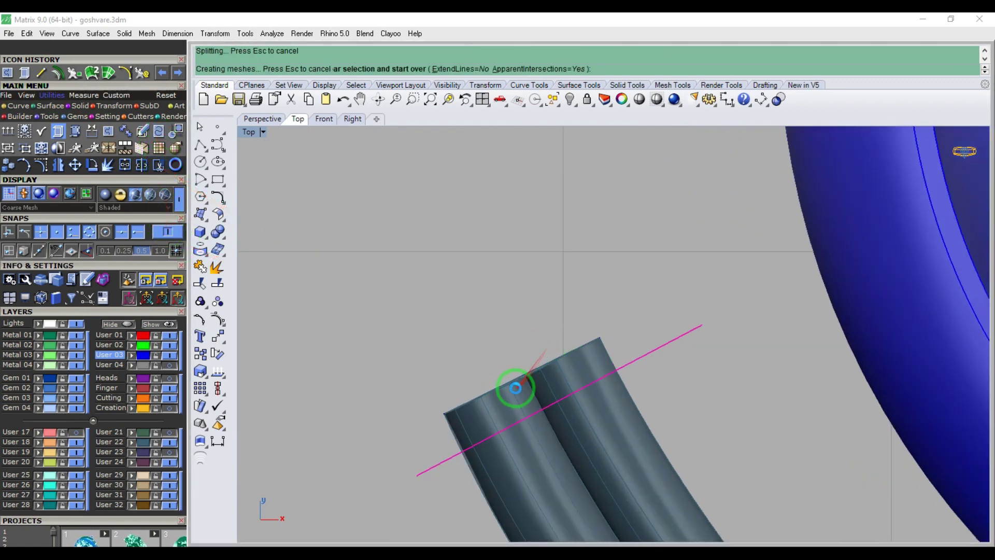
right_click(457, 407)
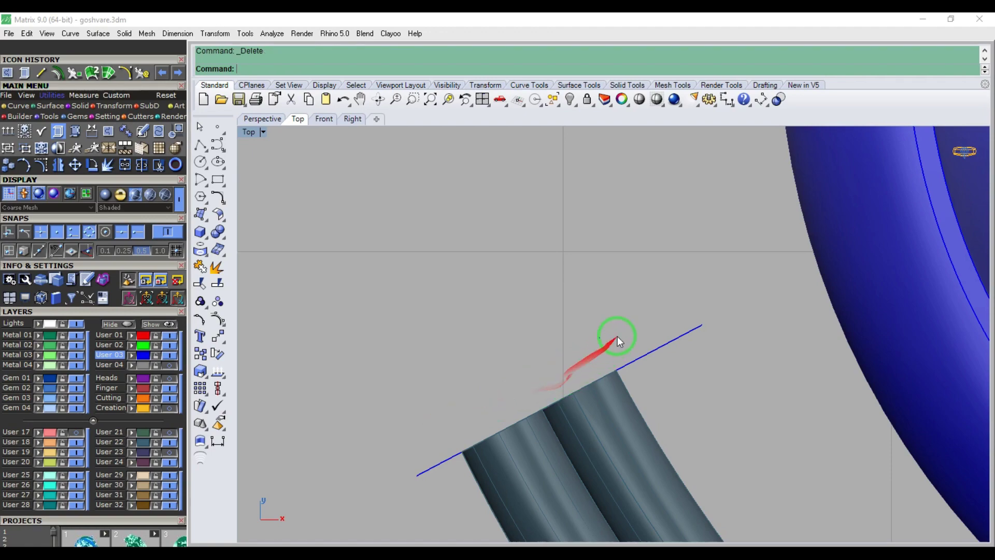
key(F1)
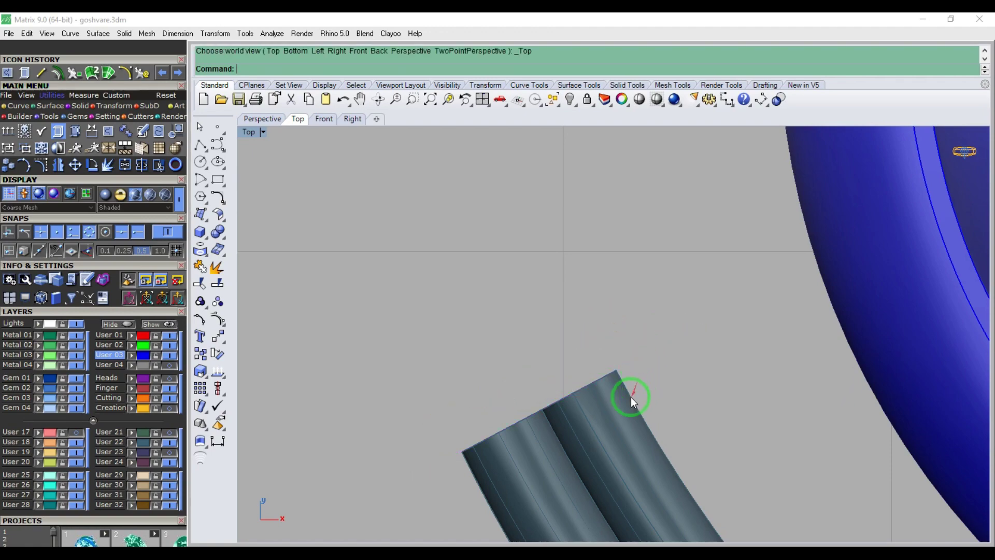
- Cap the open narrow end of the curved body to close it into a solid
key(F4)
right_drag(559, 406, 770, 399)
scroll(621, 355, up, 5)
scroll(621, 355, up, 4)
right_drag(621, 354, 658, 354)
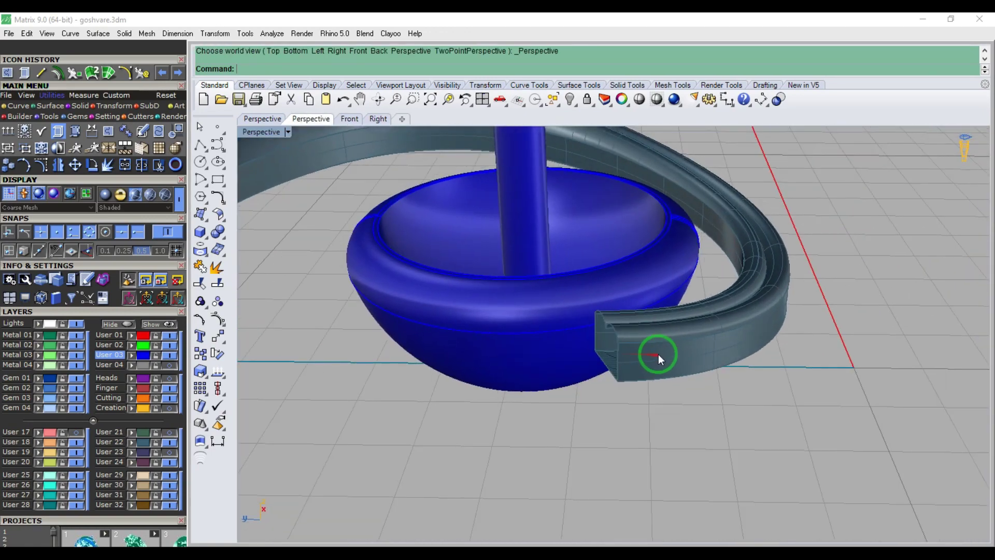
click(658, 354)
click(77, 106)
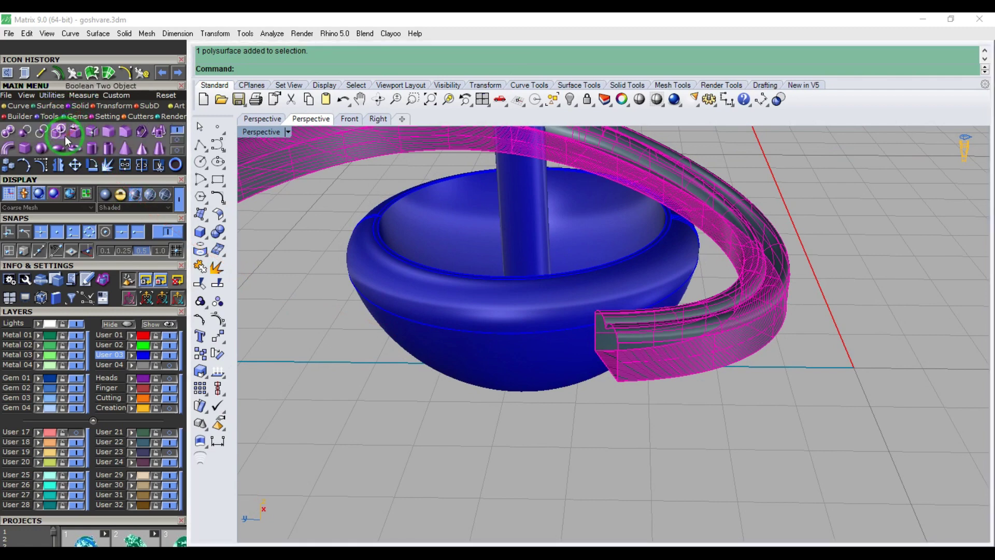
click(64, 136)
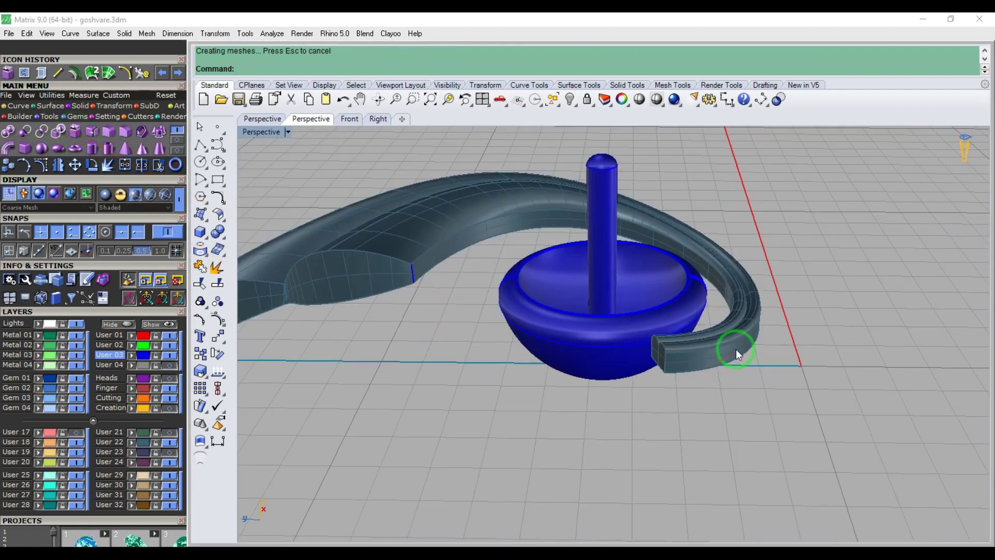
- Save the current file
scroll(737, 350, down, 3)
click(6, 95)
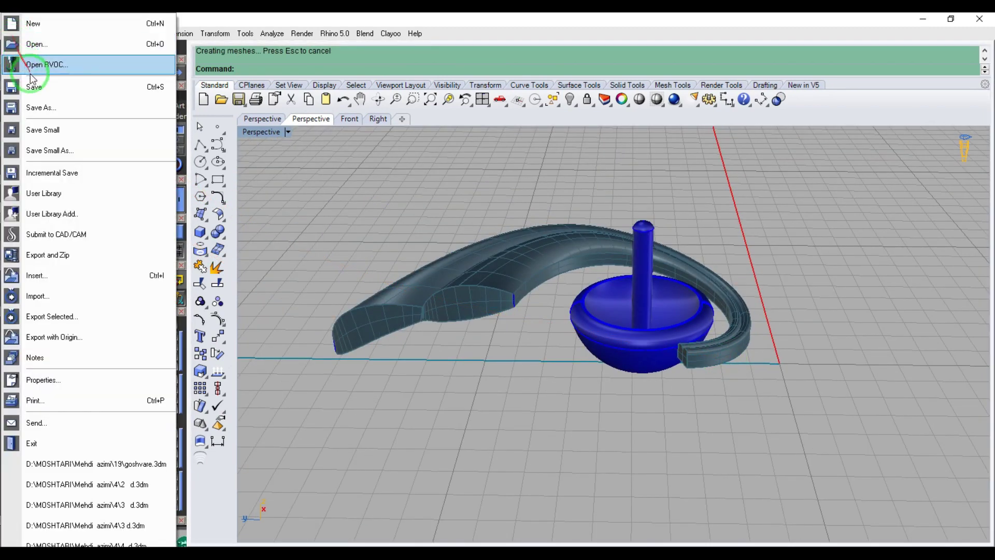
click(35, 89)
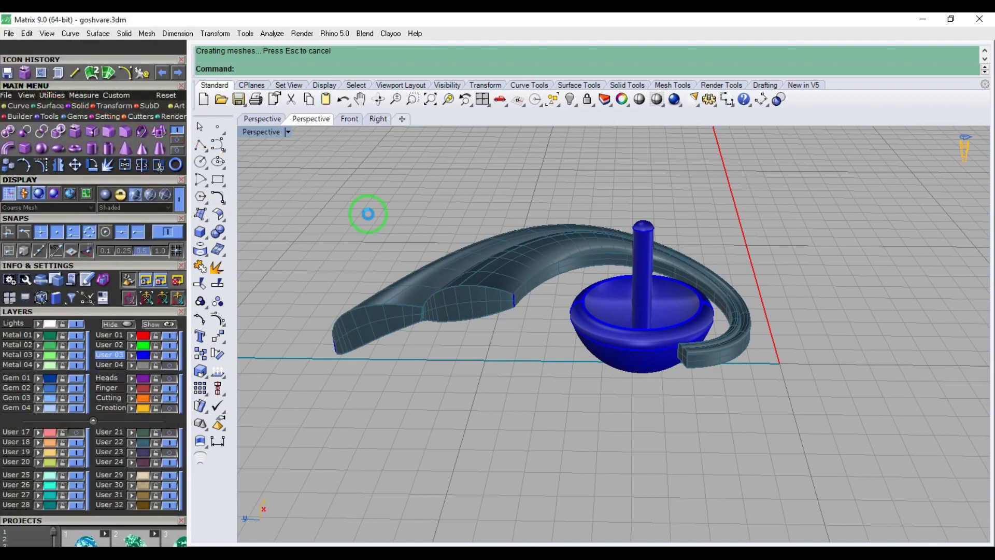
- Move the curved body to layer User 29, hide that layer and delete the stray lines left at the wide end
click(439, 289)
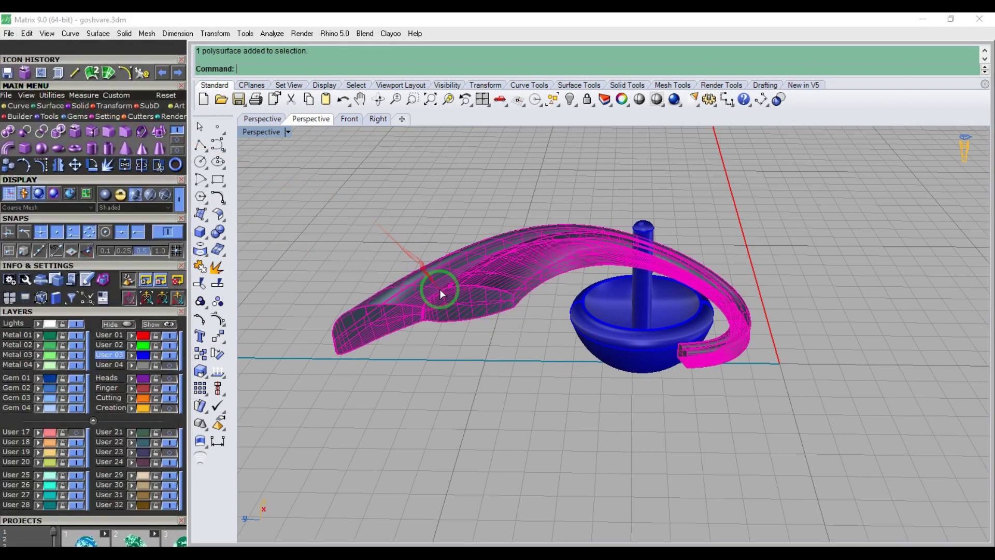
click(139, 474)
click(170, 475)
drag(524, 281, 504, 317)
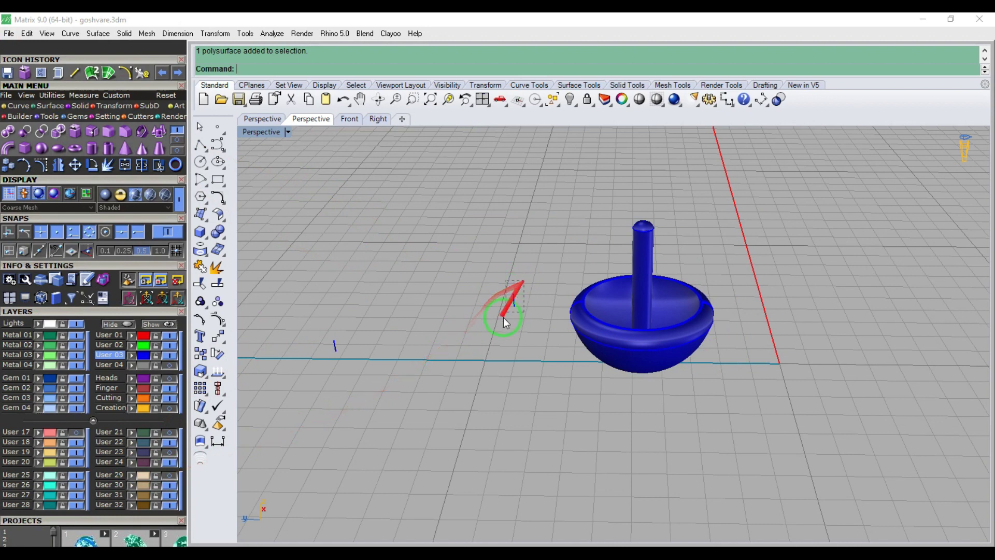
key(Delete)
- Show the construction curves on layers User 23 and User 21, hide them again and turn layer User 29 back on
click(169, 452)
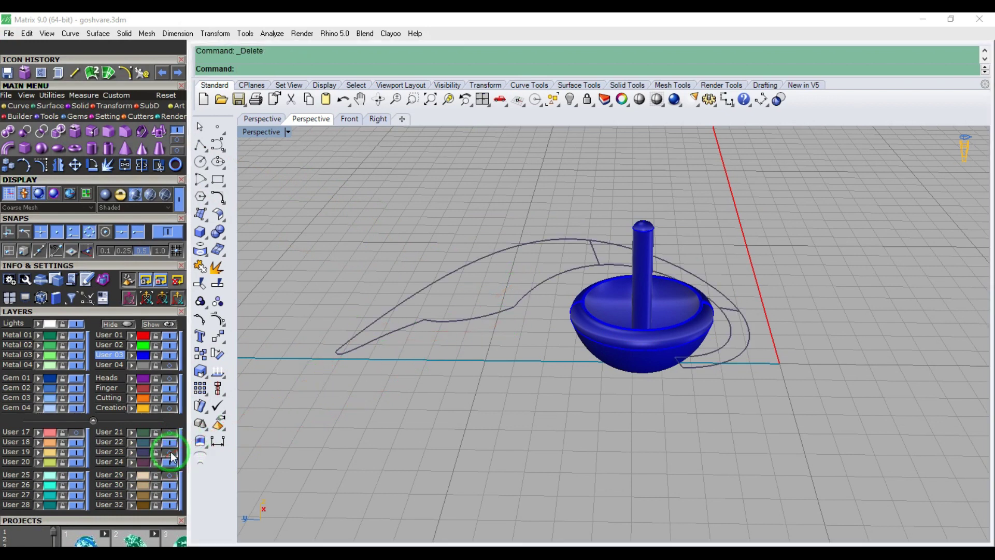
click(170, 452)
click(170, 434)
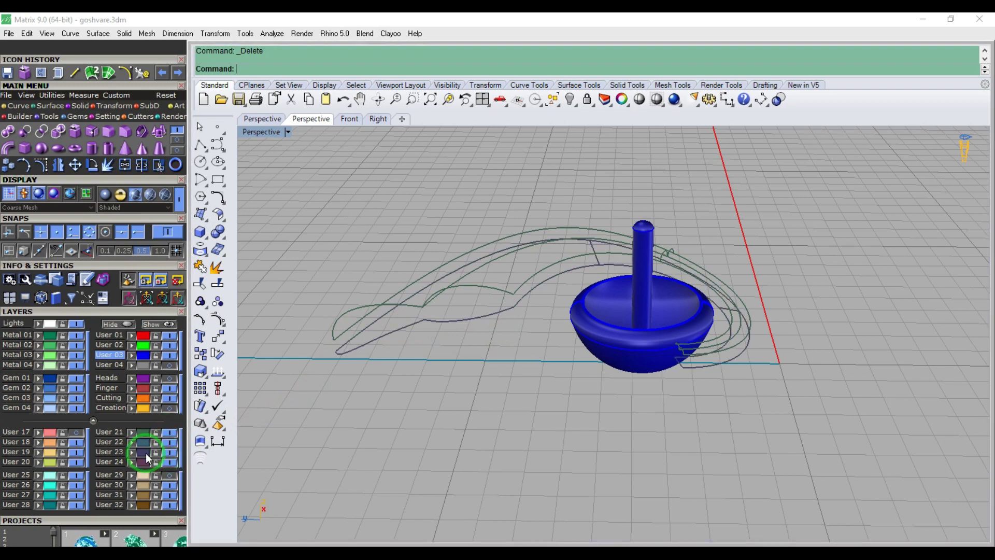
click(170, 434)
click(170, 475)
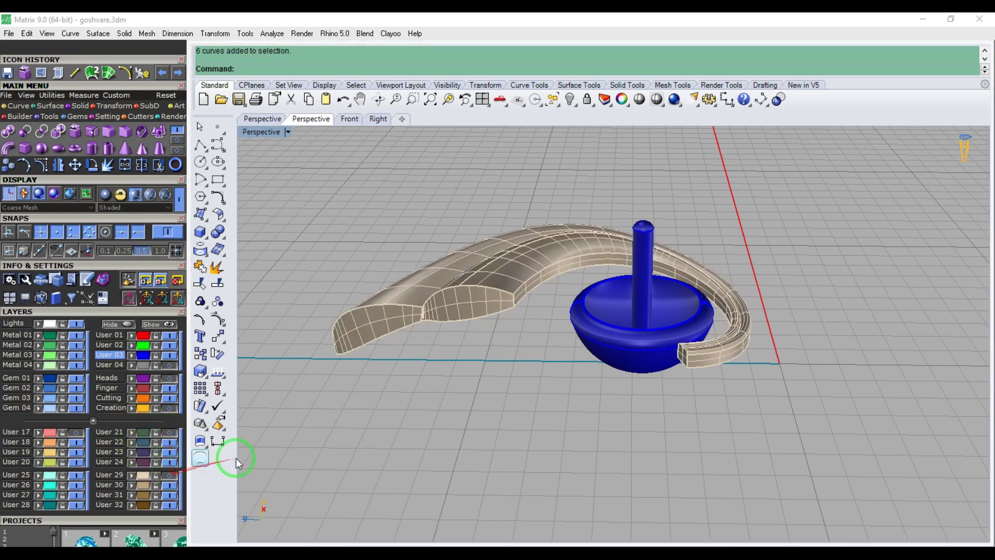
- Turn off the surface isocurve display in the curved body's object properties
click(460, 301)
click(605, 99)
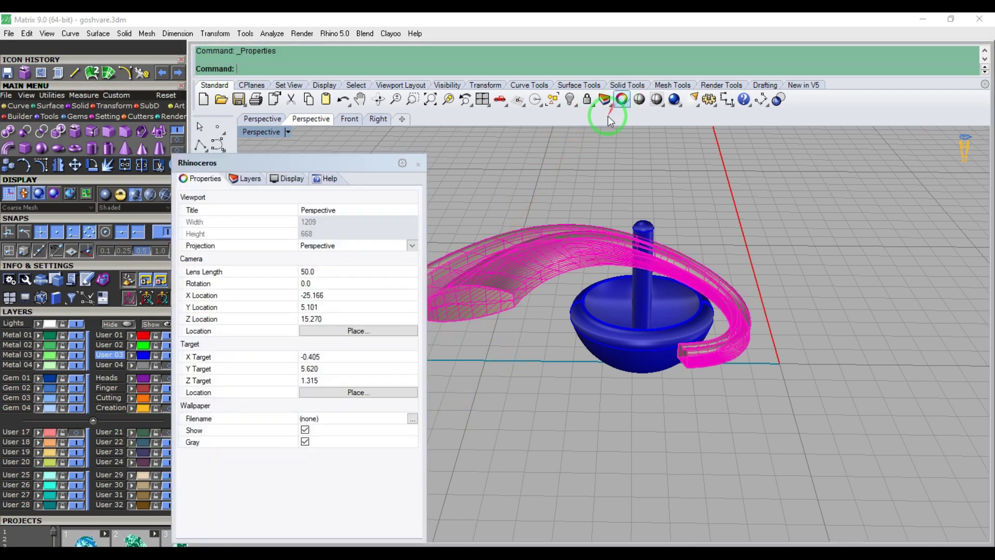
click(305, 425)
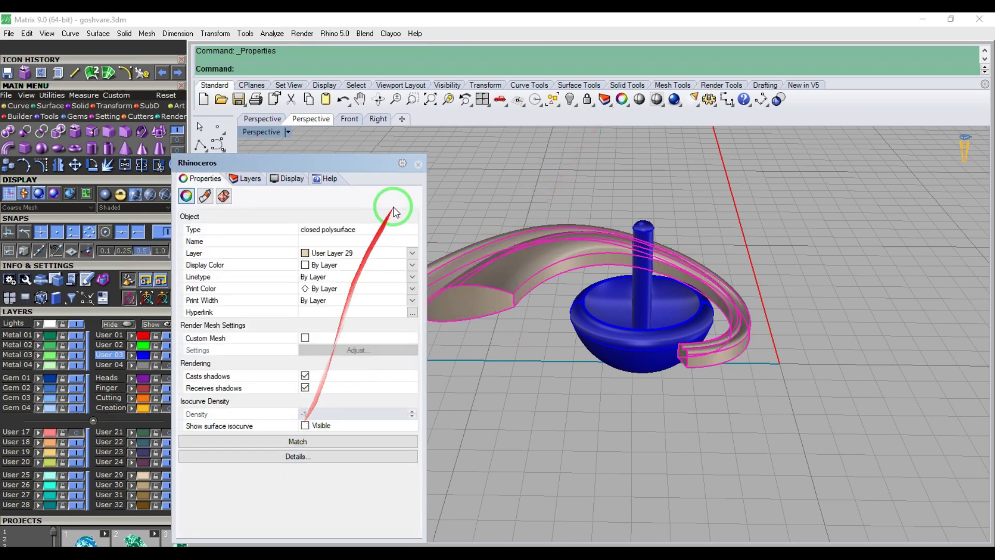
click(418, 164)
- Turn on layer User 17 with the pearl sphere and show all hidden prong-set gems
right_drag(655, 220, 543, 319)
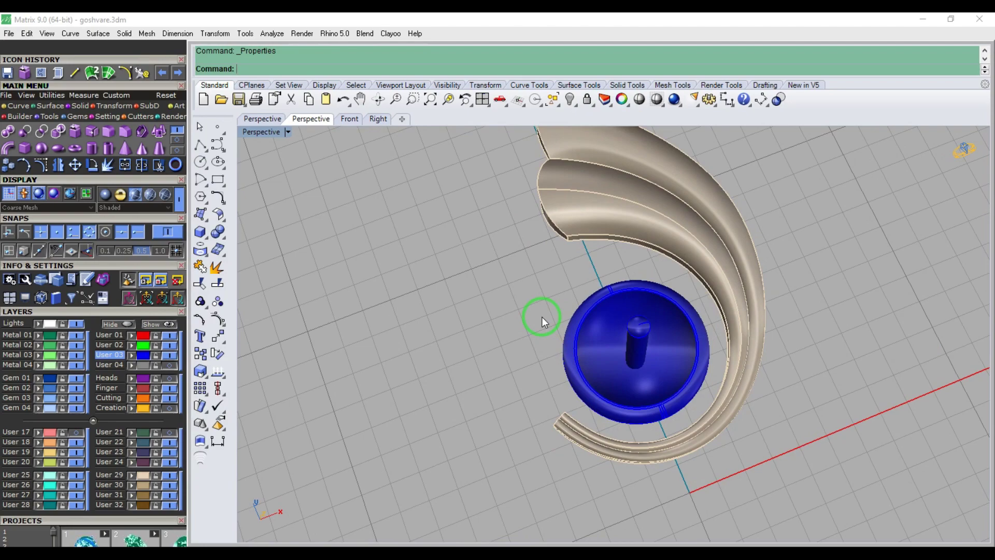
right_drag(543, 316, 382, 399)
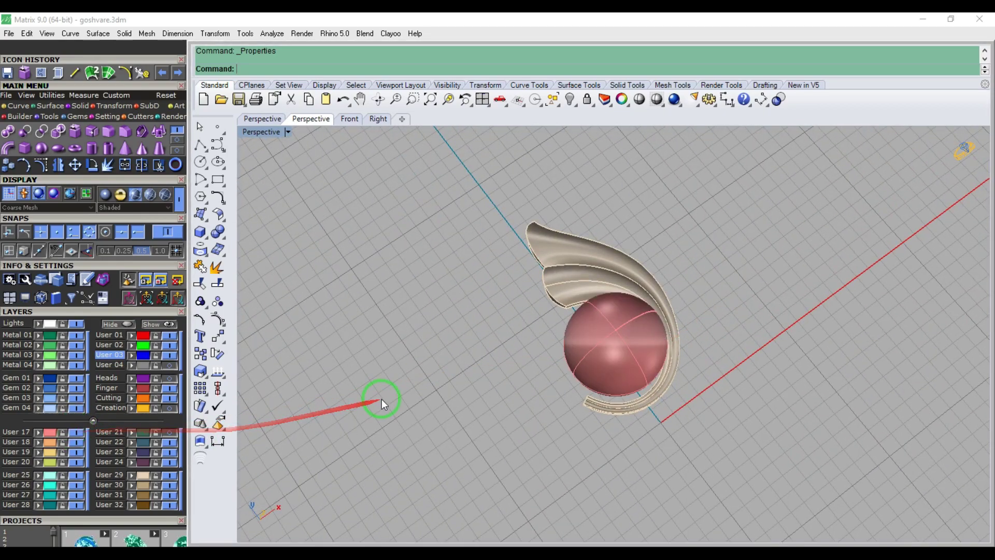
click(159, 324)
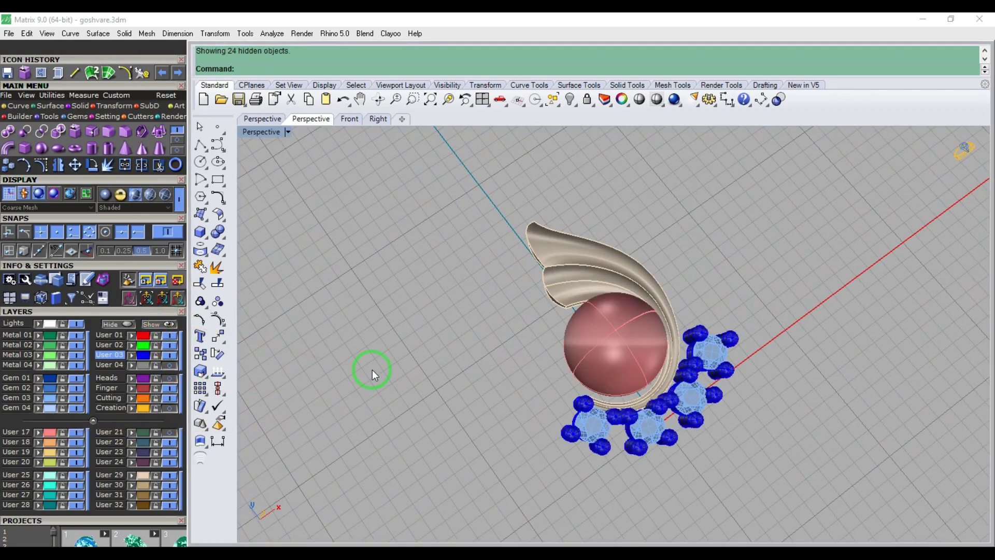
- In the Top view, move the leftmost gem setting slightly so its prong overlaps the body's narrow end
key(ctrl+F1)
right_drag(479, 409, 441, 374)
scroll(516, 386, up, 8)
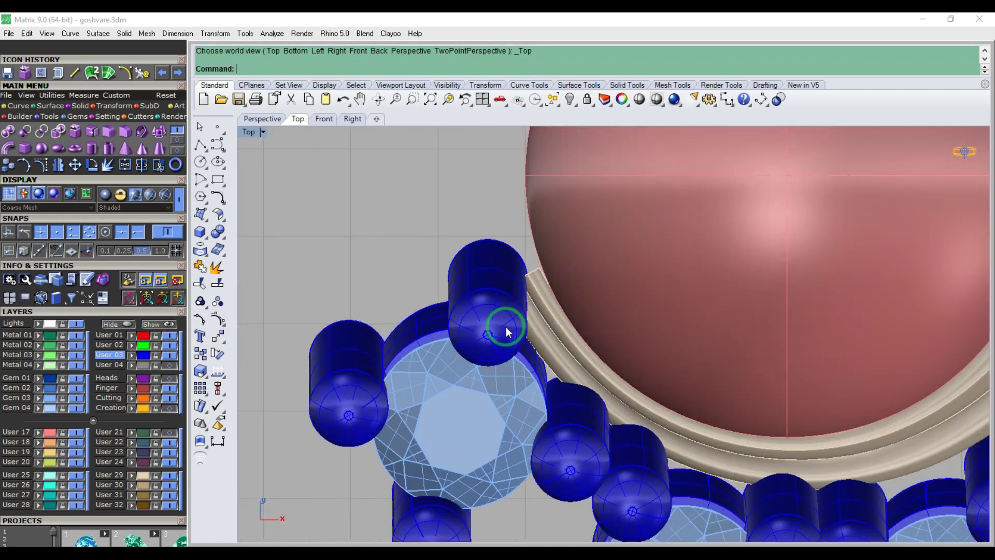
drag(505, 329, 521, 284)
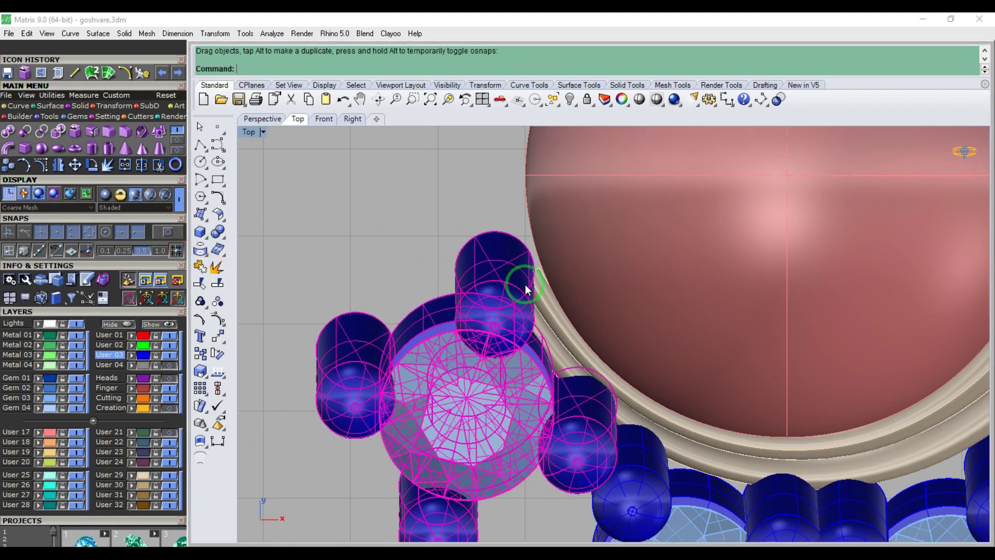
scroll(581, 370, down, 3)
scroll(580, 370, up, 3)
- Move the second gem setting from the left against the body's lower rim and rotate it slightly to follow the curve
mouse_move(576, 375)
mouse_down()
mouse_move(567, 362)
mouse_move(575, 365)
mouse_up()
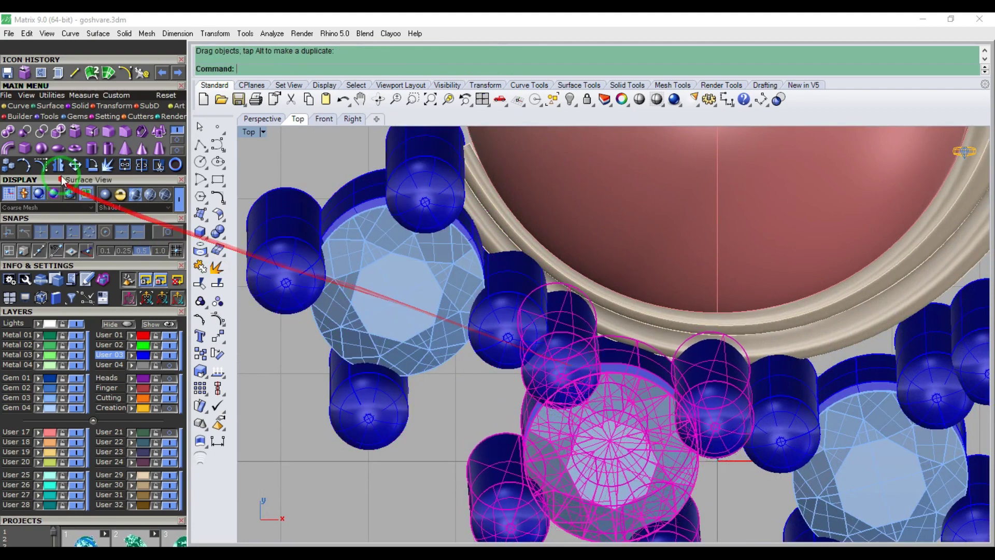
click(92, 165)
click(767, 399)
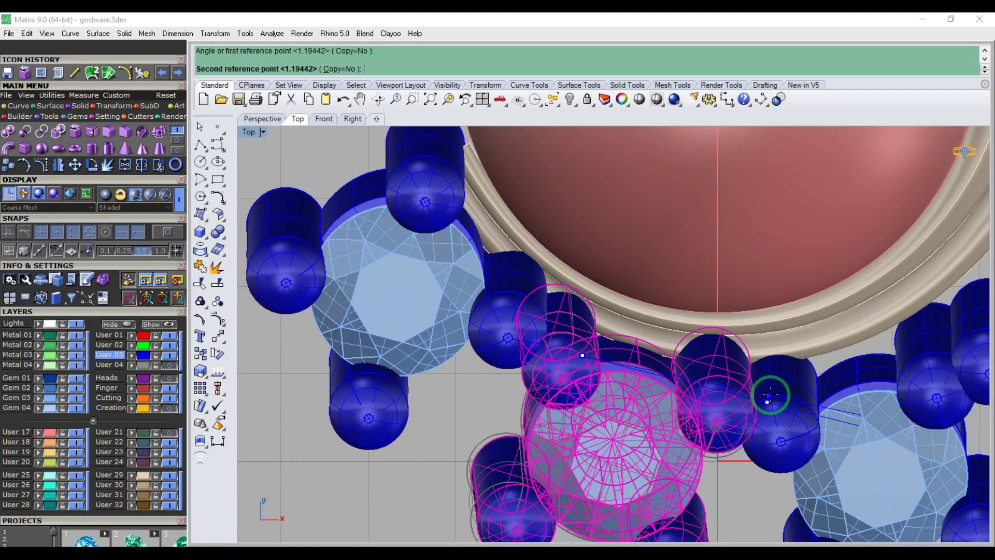
click(719, 403)
right_drag(719, 403, 566, 354)
scroll(491, 309, up, 4)
drag(491, 313, 481, 284)
scroll(479, 291, up, 4)
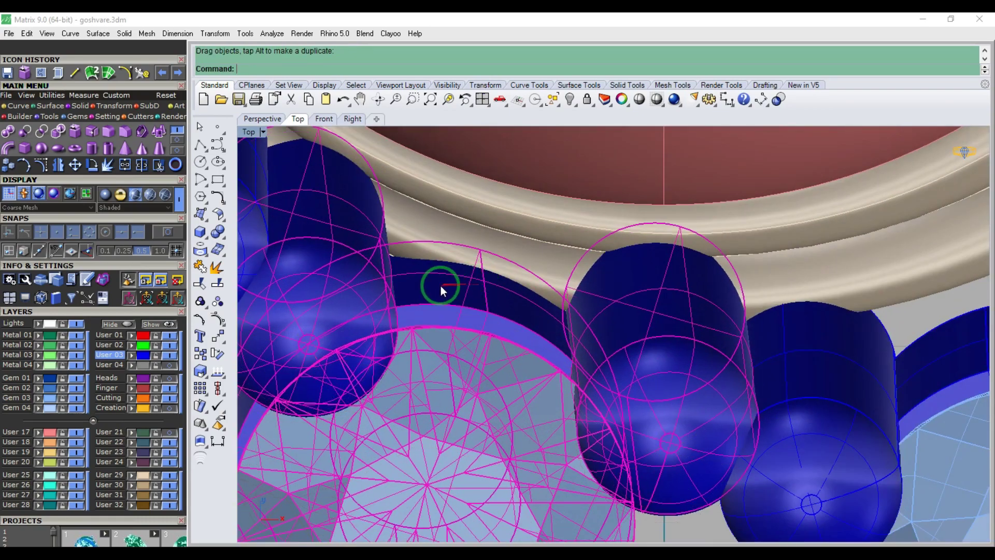
scroll(440, 287, down, 8)
key(Escape)
- Shift the third gem setting sideways beside its neighbour and rotate it slightly to follow the body's curve
drag(586, 338, 610, 335)
right_click(589, 329)
click(590, 328)
click(754, 299)
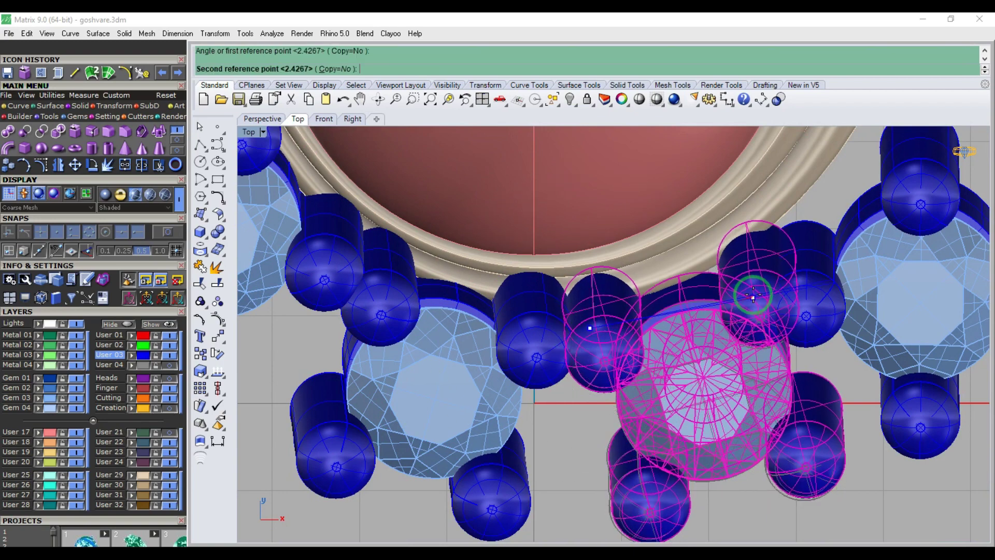
click(754, 295)
- Move the rightmost gem setting towards the body's outer edge and rotate it counterclockwise to follow the curve
right_drag(807, 277, 599, 383)
drag(616, 388, 624, 338)
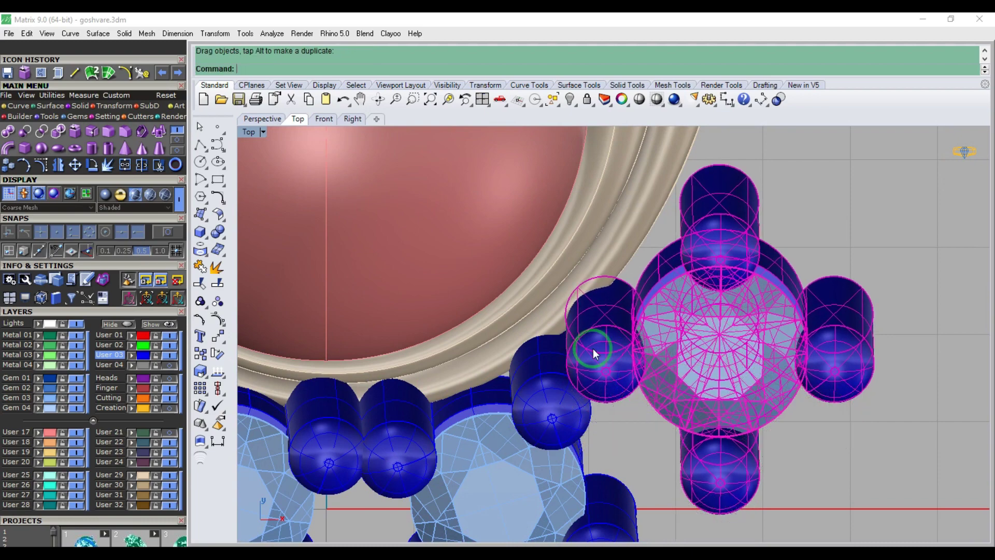
right_click(594, 348)
click(592, 349)
scroll(602, 344, down, 6)
click(676, 270)
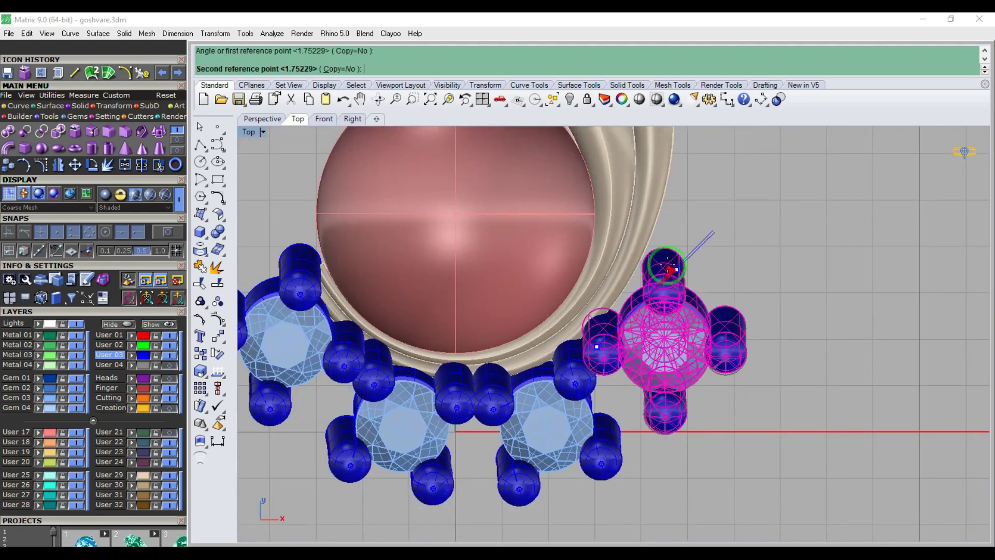
click(655, 254)
scroll(612, 308, down, 4)
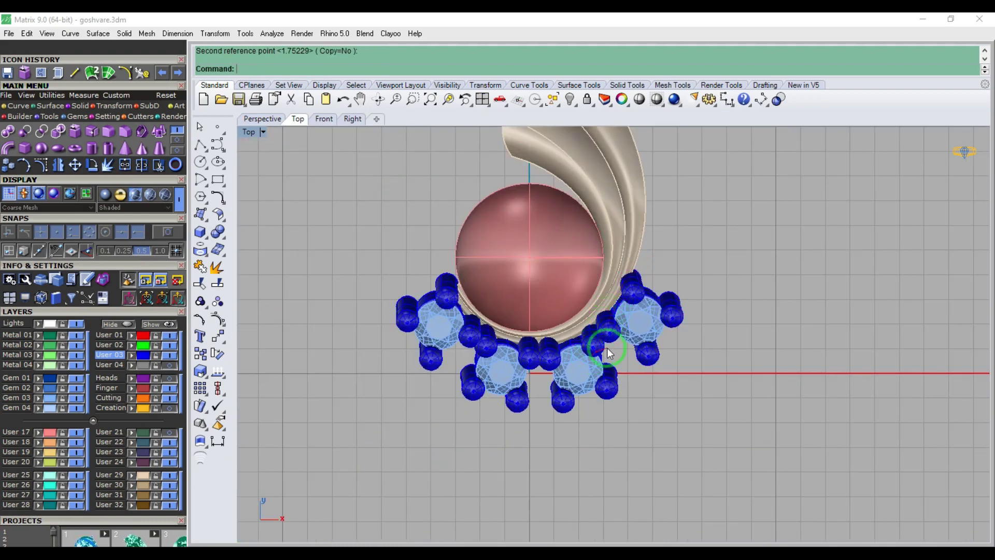
- In the Right view, place a copy of the curved body a short distance above the original
key(F1)
key(F4)
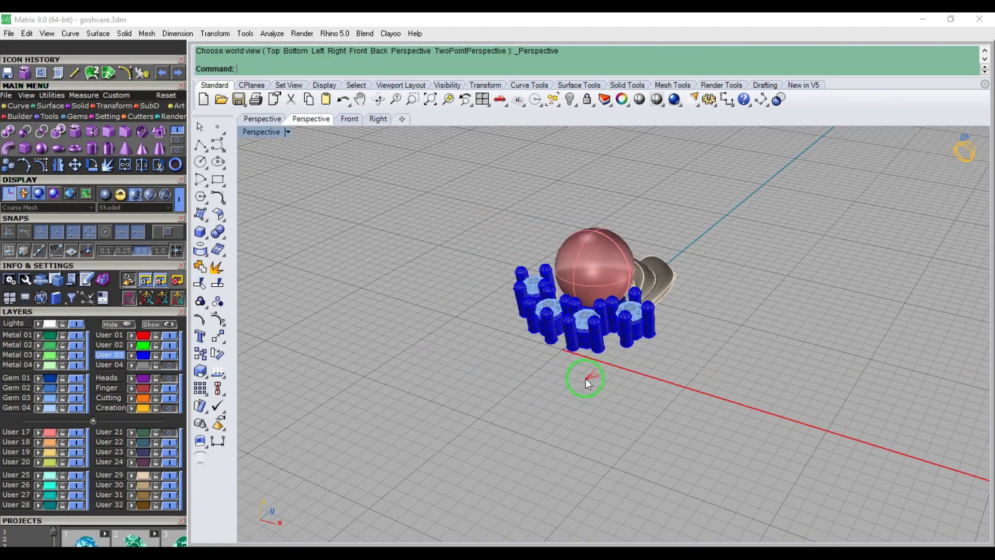
scroll(608, 320, up, 6)
right_drag(642, 323, 668, 288)
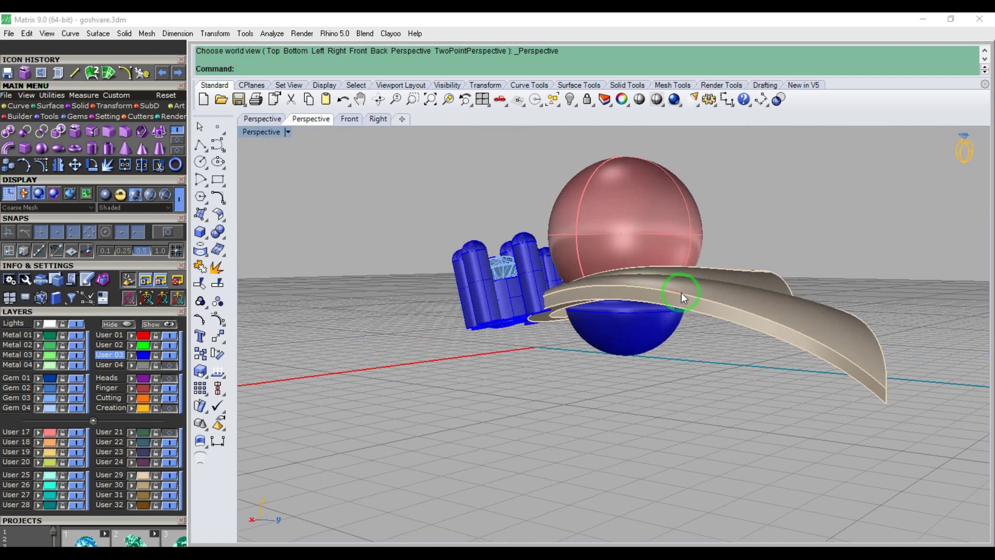
click(682, 293)
key(ctrl+F2)
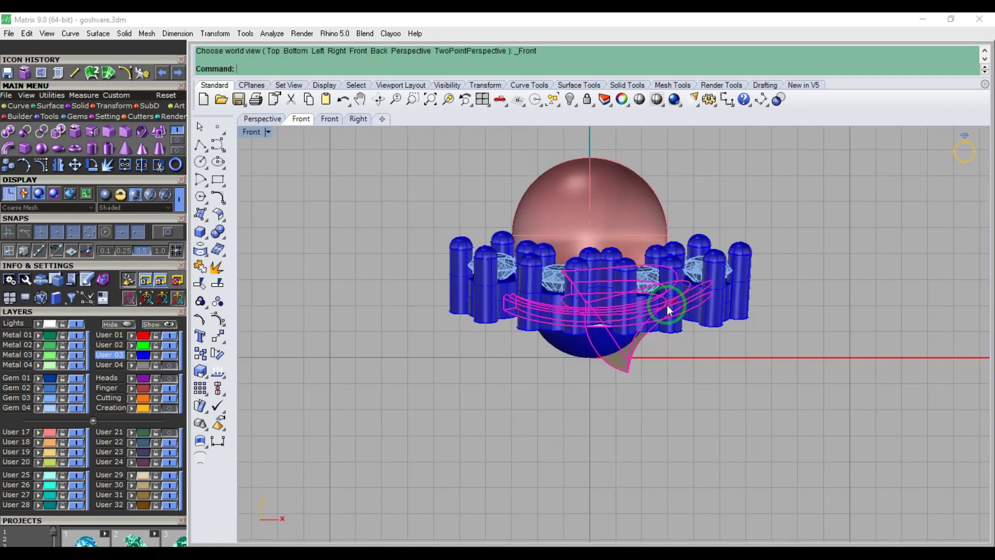
key(ctrl+F3)
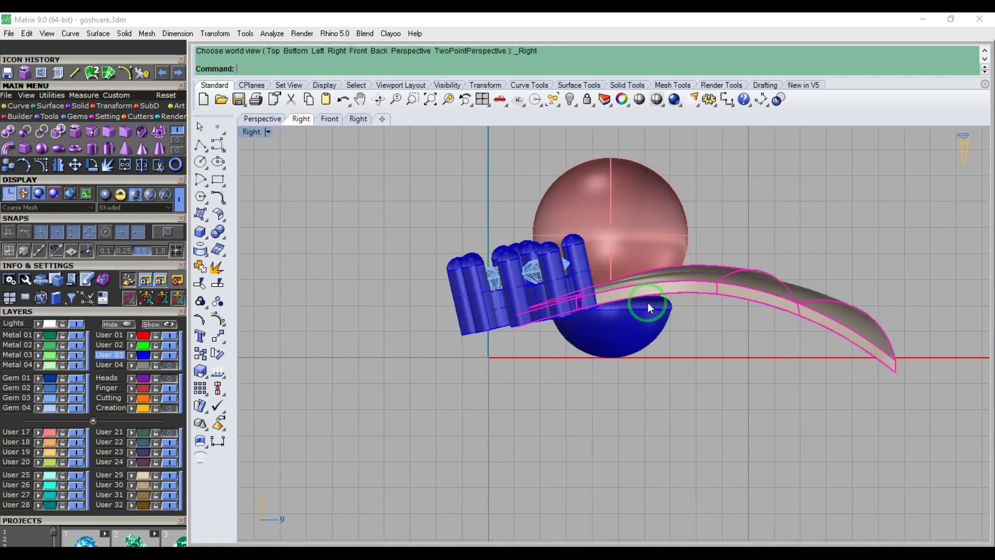
click(8, 165)
scroll(591, 306, up, 2)
scroll(591, 306, up, 4)
click(589, 300)
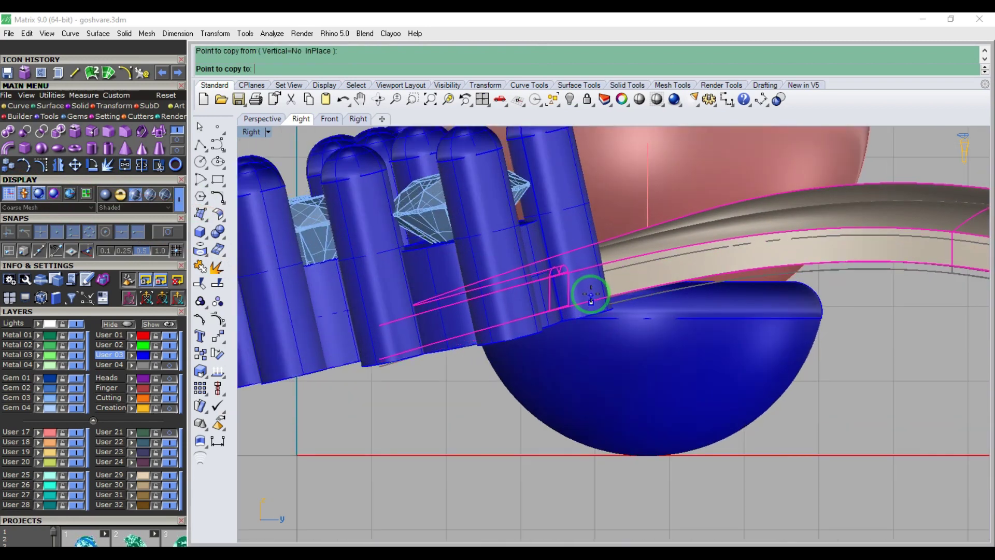
click(591, 286)
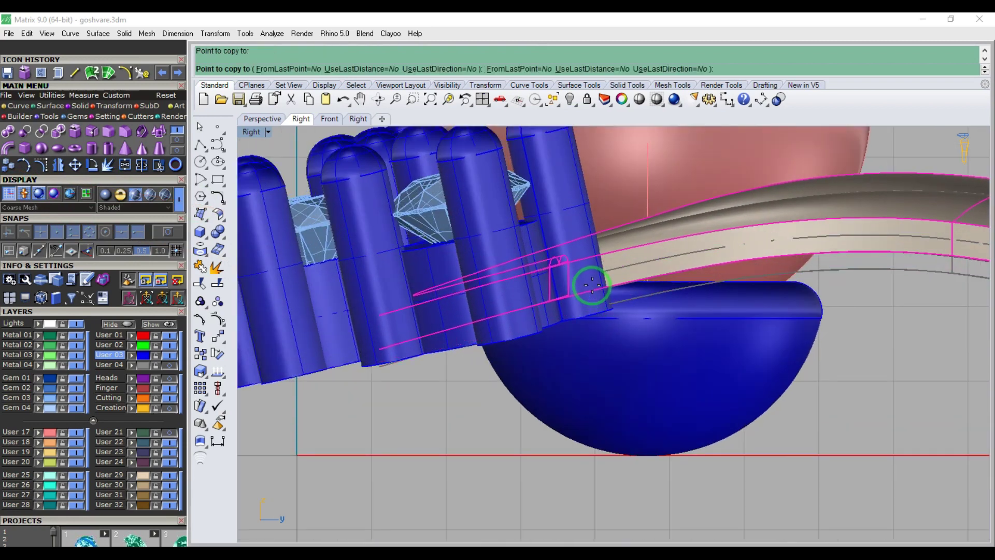
key(Return)
scroll(533, 300, down, 5)
key(Escape)
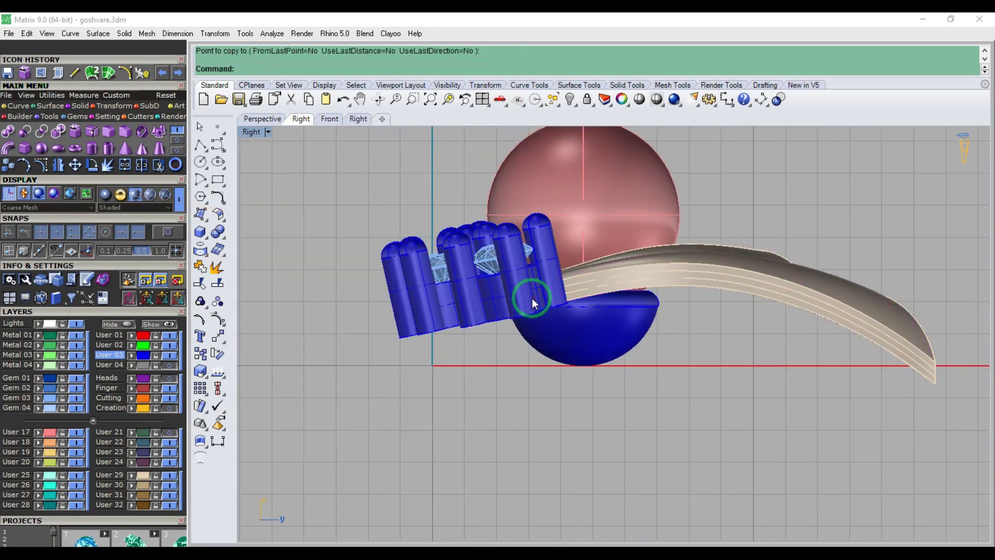
- Dimension the thickness of the curved body at its crest in the Right view
click(761, 100)
scroll(689, 285, up, 2)
click(689, 285)
scroll(689, 260, up, 5)
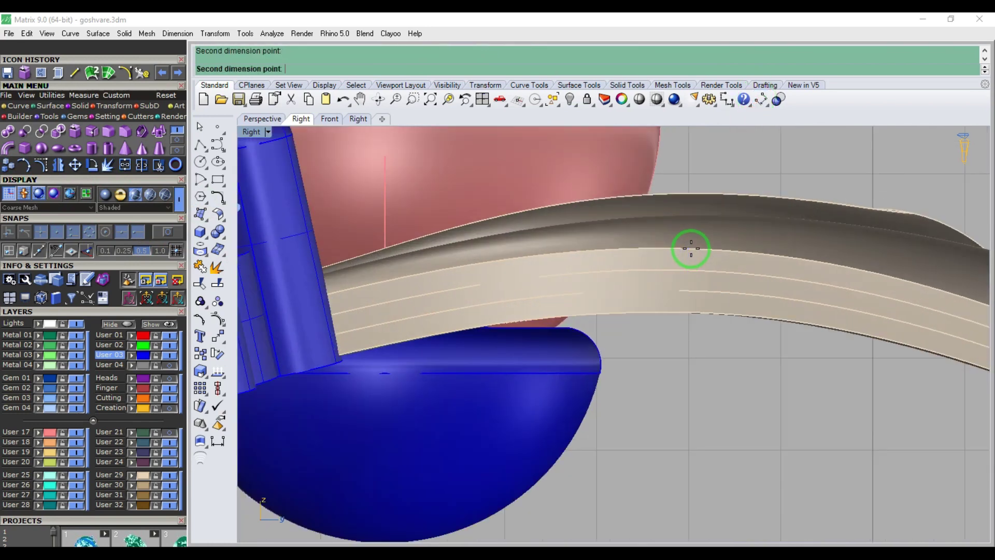
click(691, 248)
scroll(667, 272, down, 6)
key(Escape)
scroll(624, 284, down, 6)
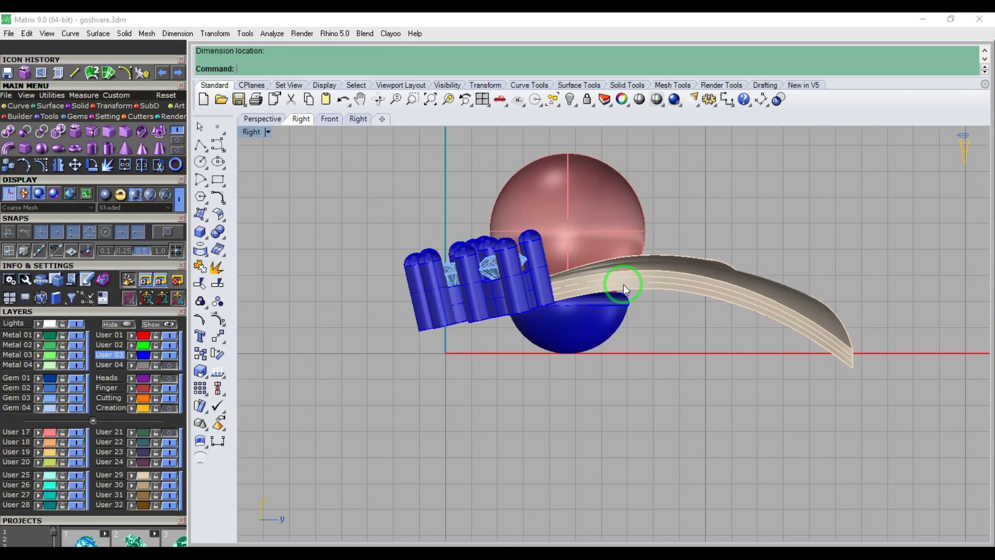
- Inspect the underside of the assembly in the Perspective view and switch to the Bottom view
key(F4)
right_drag(696, 277, 652, 315)
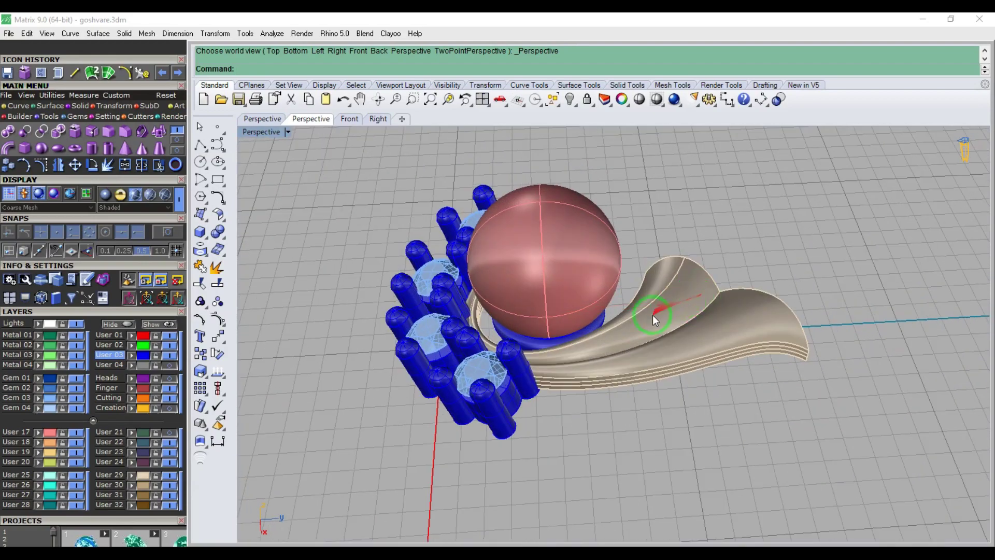
right_drag(469, 419, 490, 268)
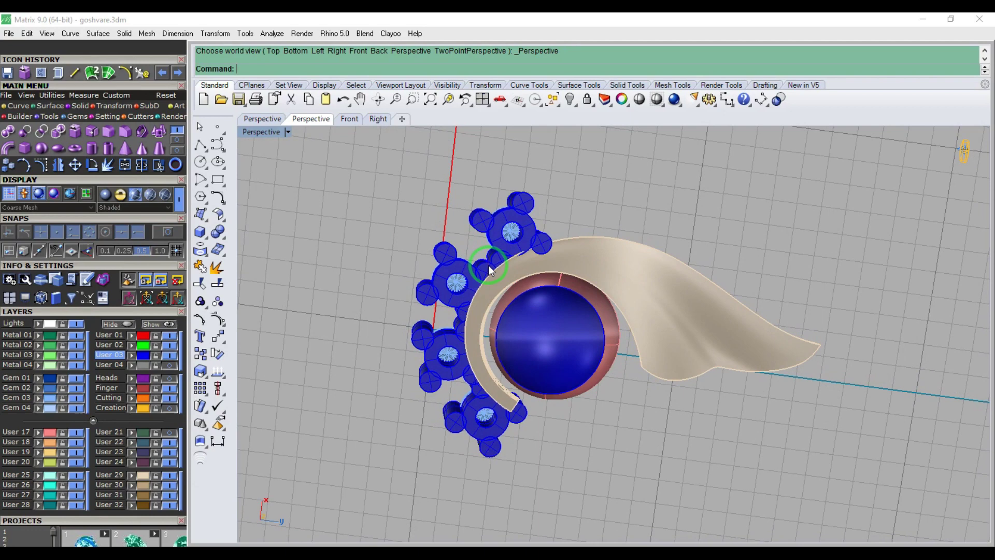
key(ctrl+F1)
right_drag(574, 229, 498, 248)
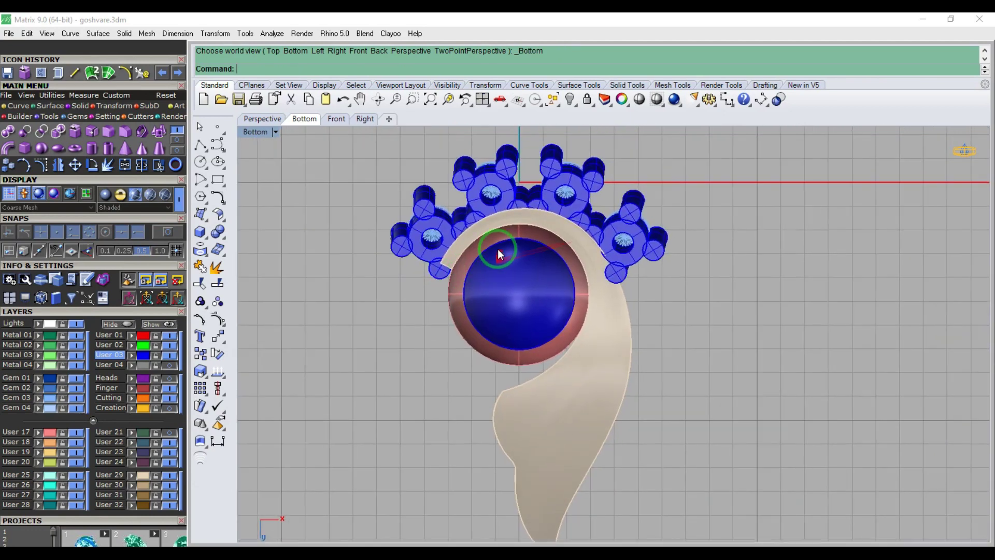
scroll(499, 242, up, 2)
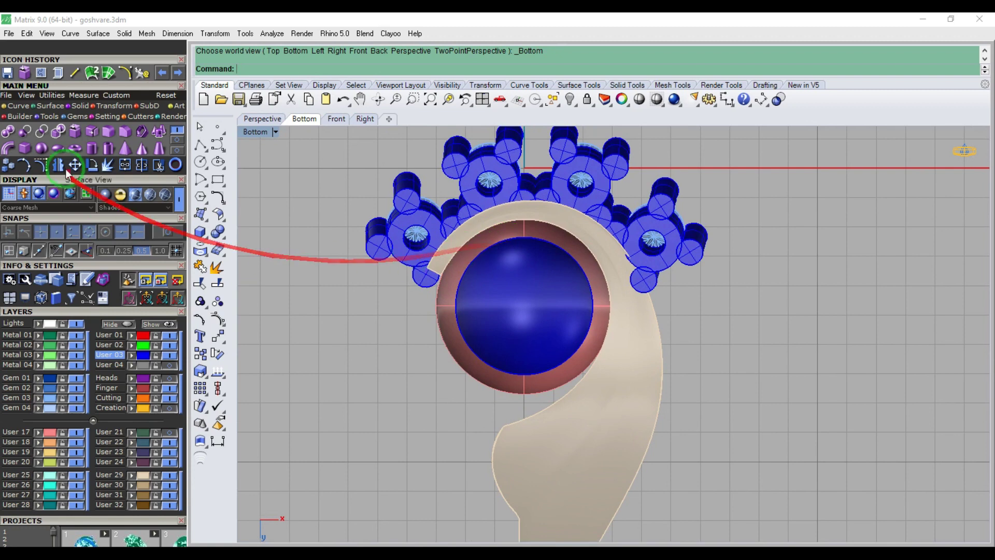
click(20, 105)
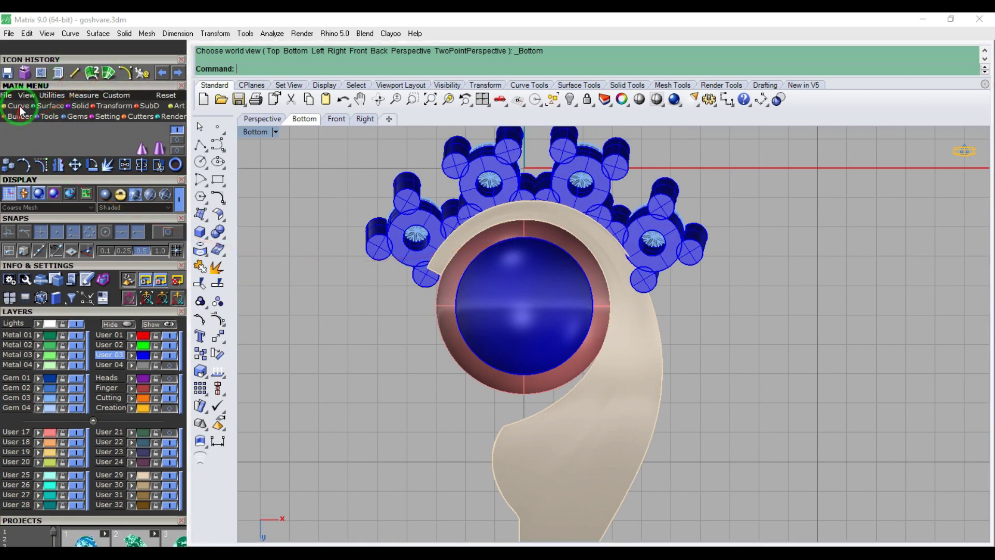
click(85, 153)
scroll(450, 273, up, 5)
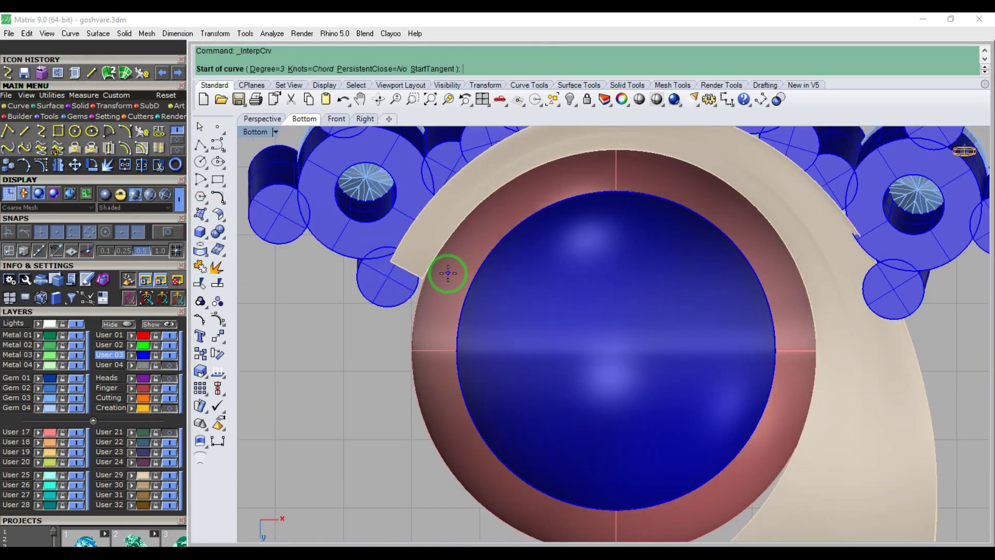
click(446, 284)
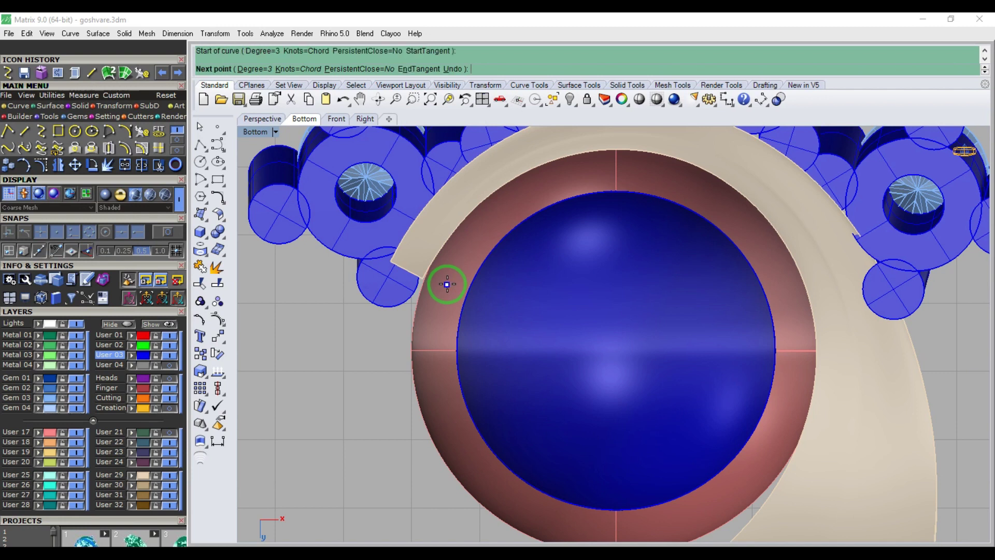
click(494, 221)
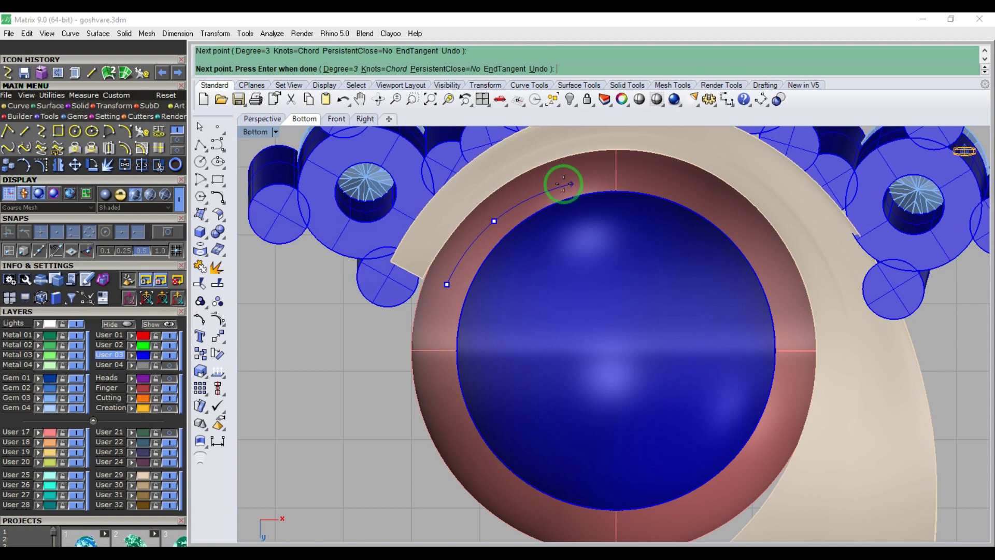
scroll(434, 219, down, 3)
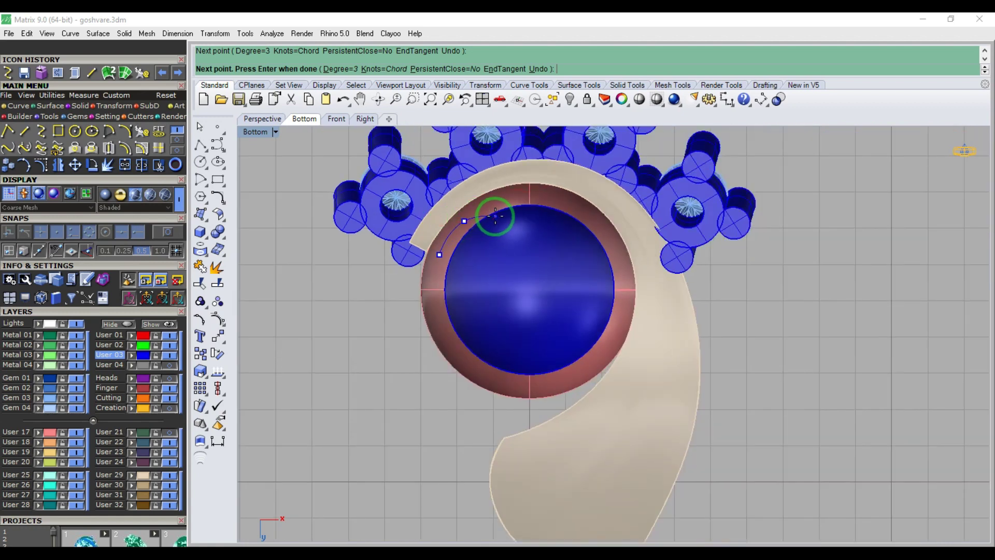
key(Escape)
scroll(544, 192, up, 2)
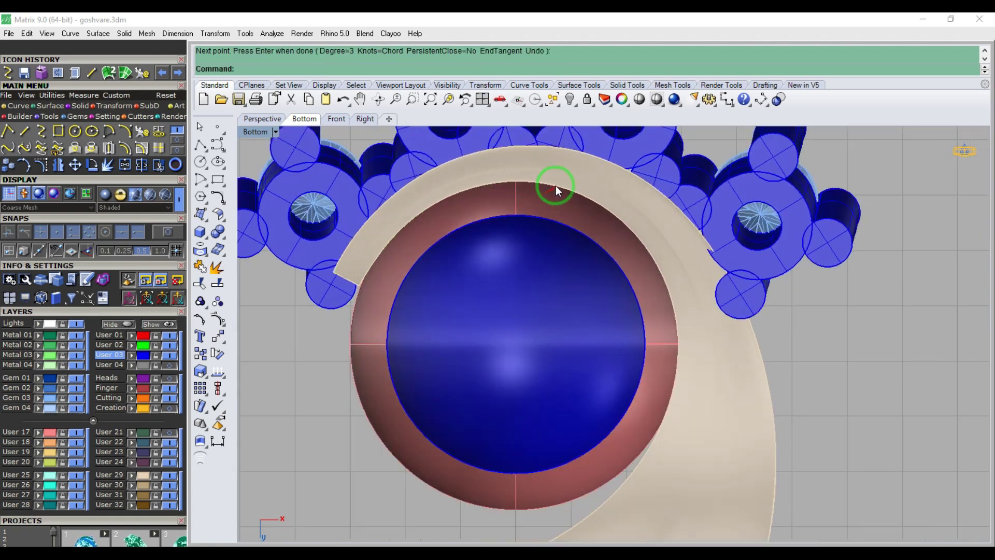
- Try to move the curved body with the four gem settings straight towards the pearl cup's edge, and undo the move
click(565, 178)
scroll(518, 265, down, 8)
shift+click(425, 238)
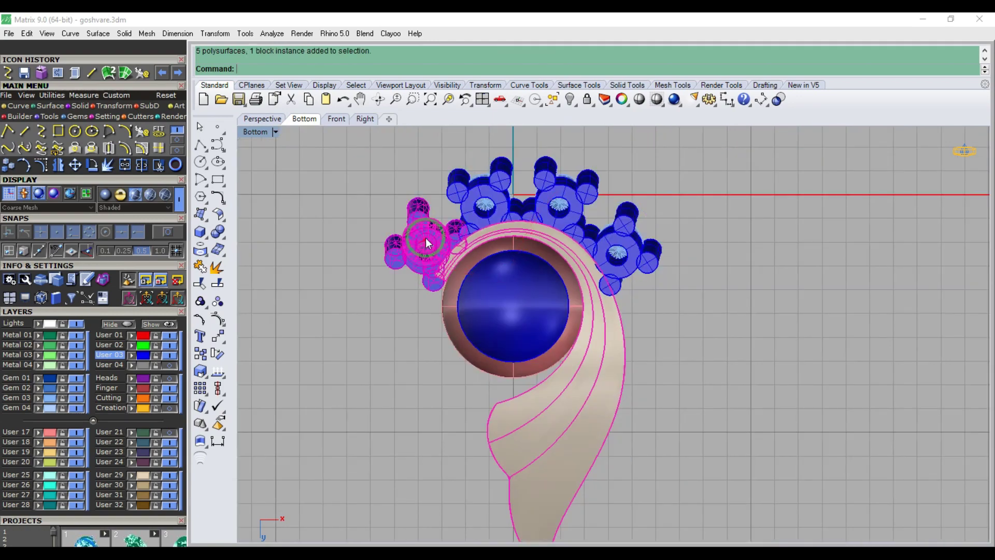
shift+click(487, 206)
shift+click(548, 201)
shift+click(608, 233)
scroll(510, 237, up, 5)
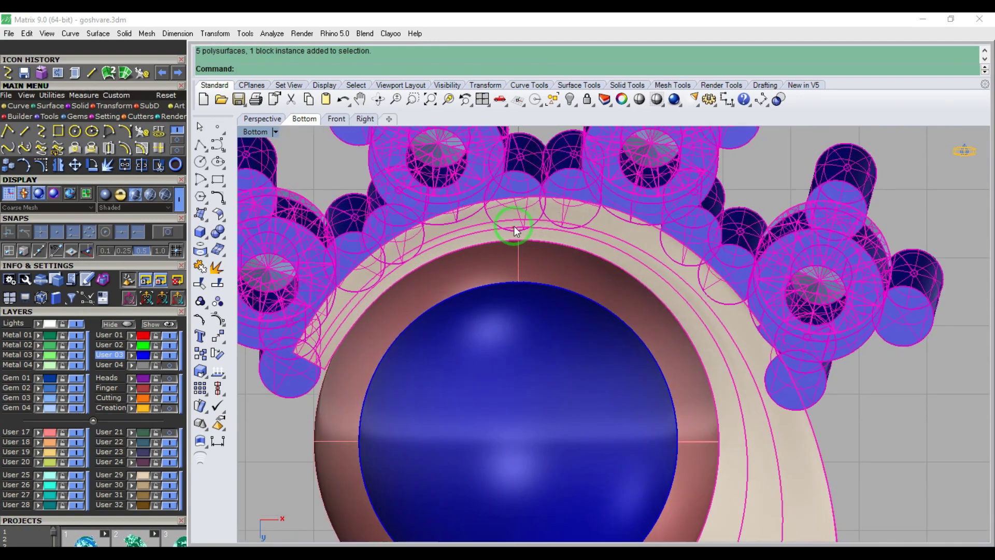
drag(514, 225, 513, 269)
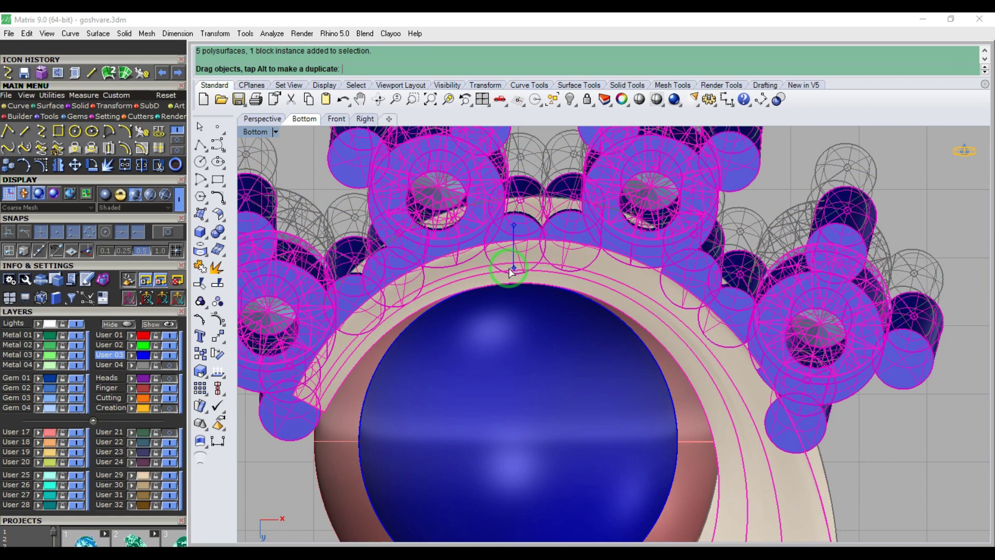
drag(508, 267, 507, 266)
scroll(489, 240, down, 3)
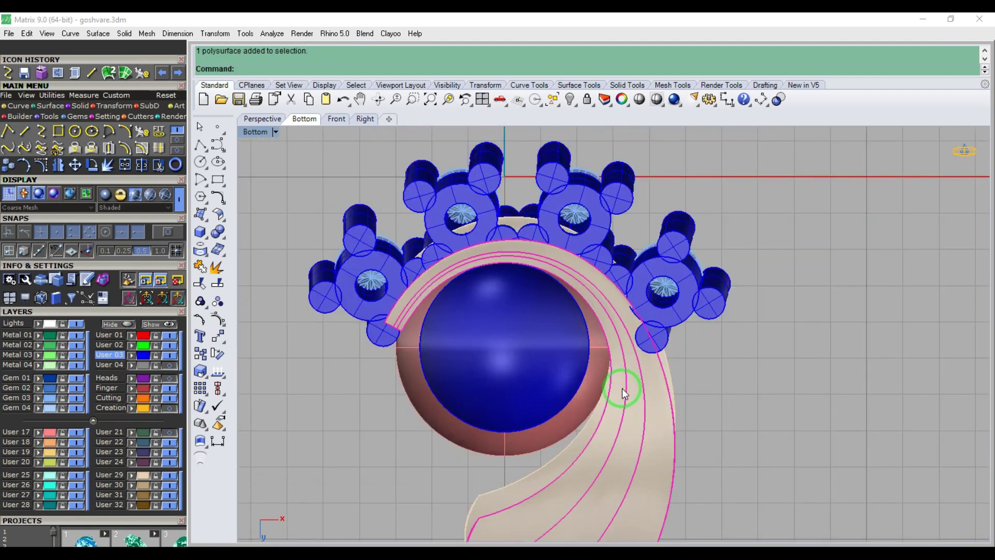
key(ctrl+z)
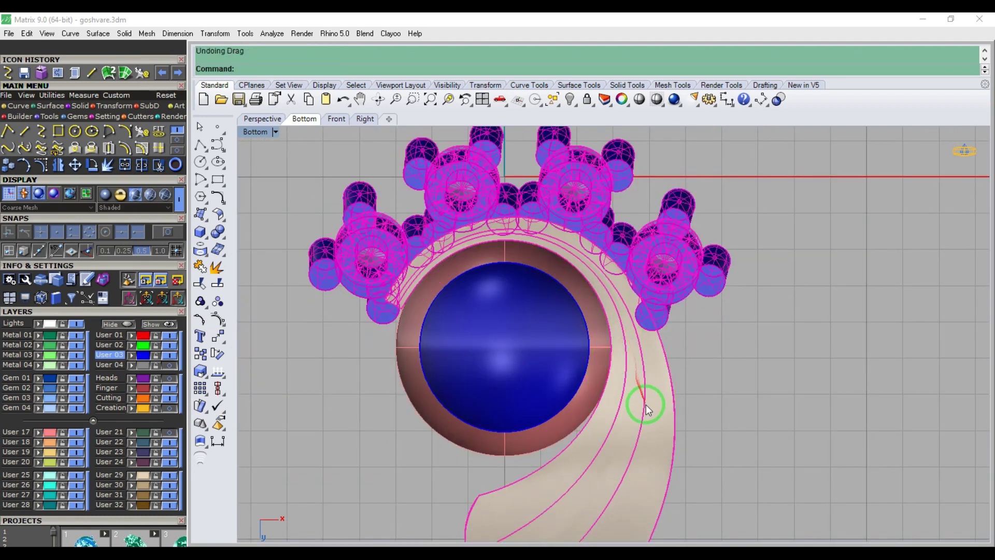
- Move both body pieces and the four gem settings straight towards the pearl cup until the inner rim meets its edge
click(645, 404)
scroll(470, 247, up, 5)
drag(471, 234, 473, 296)
scroll(509, 246, down, 9)
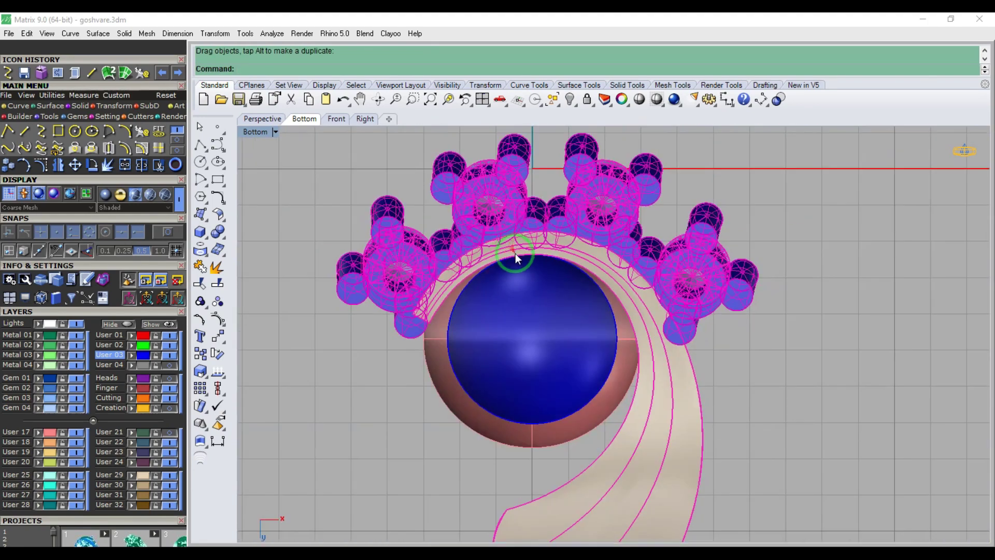
key(Escape)
- Bend both body pieces with a spine from the arc's crown to its free end so the end wraps around the pearl cup
drag(659, 439, 654, 438)
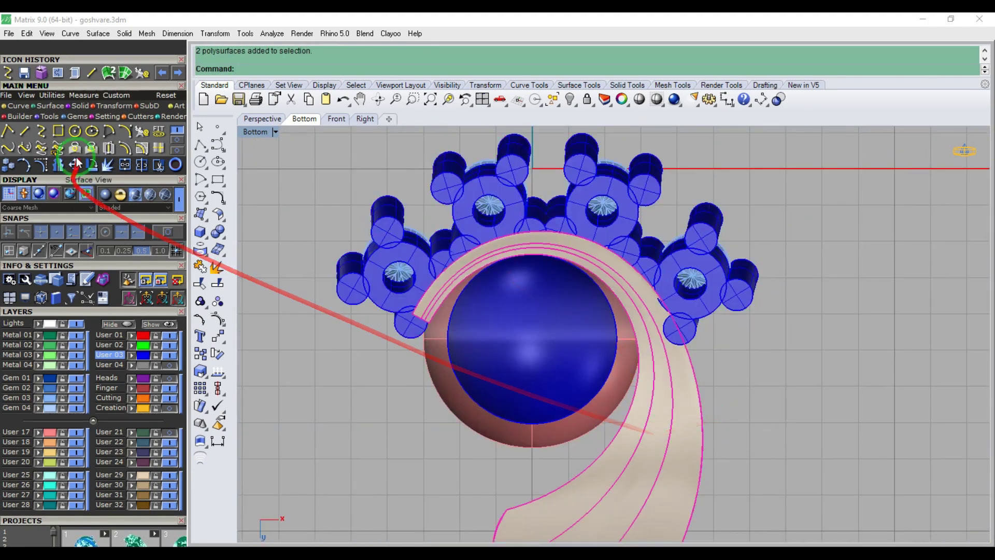
click(112, 107)
click(125, 132)
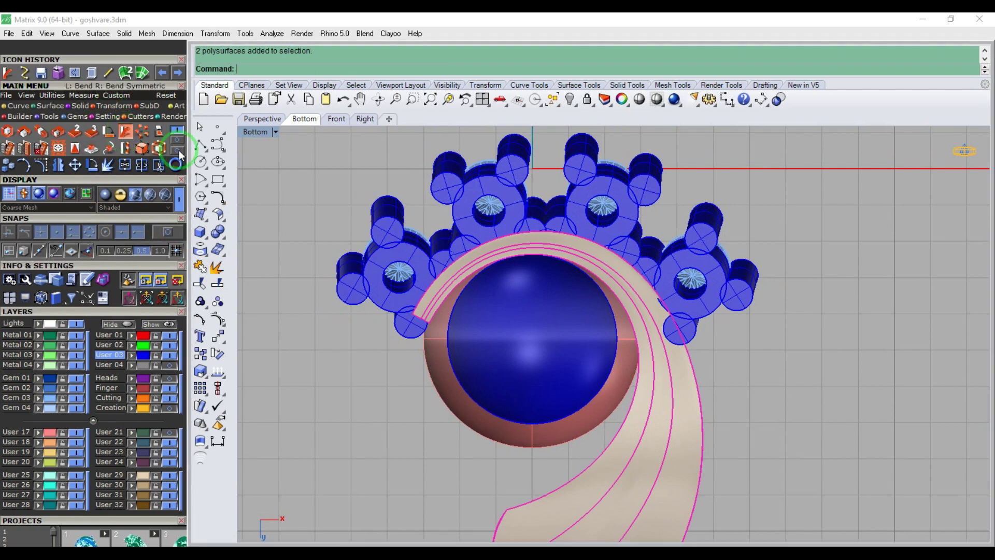
scroll(518, 251, up, 3)
click(524, 254)
click(386, 317)
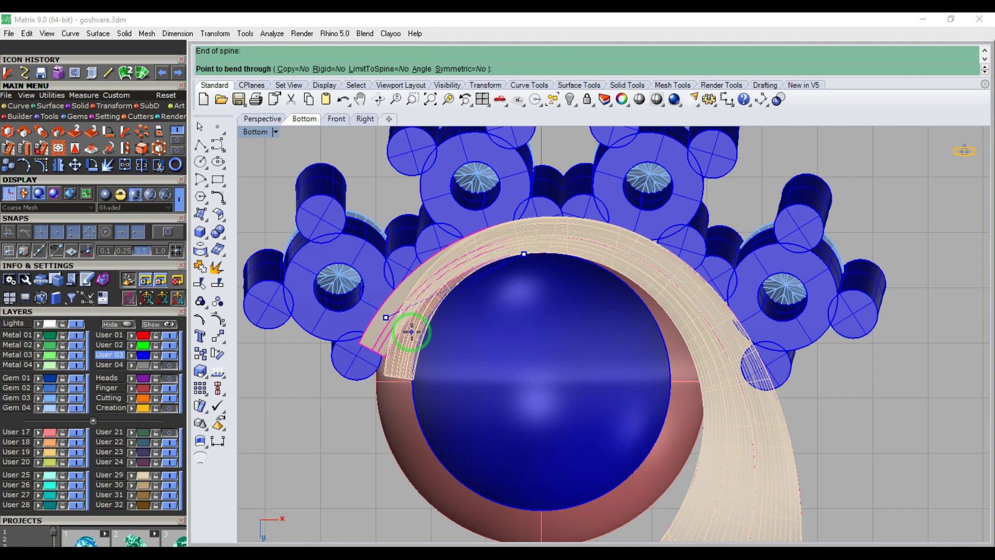
click(412, 331)
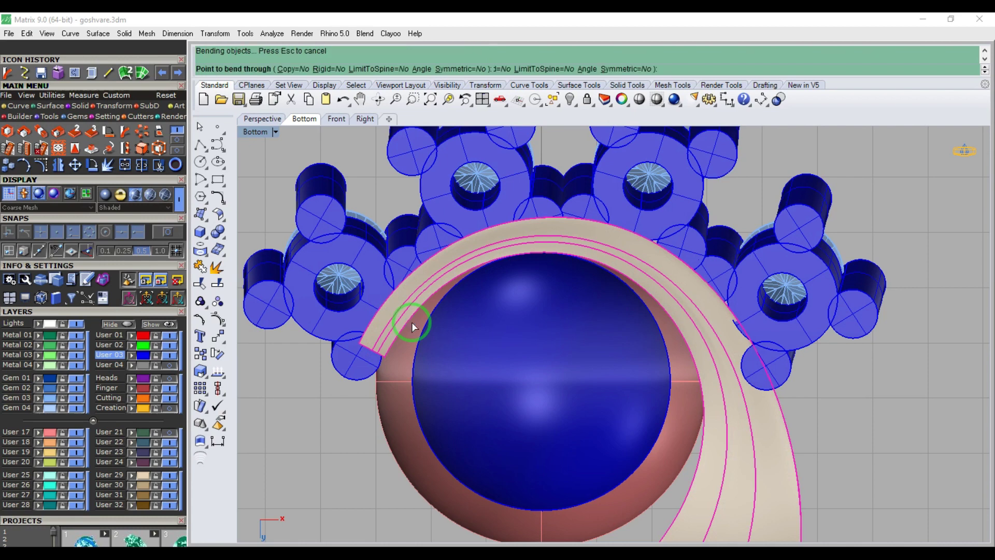
click(411, 322)
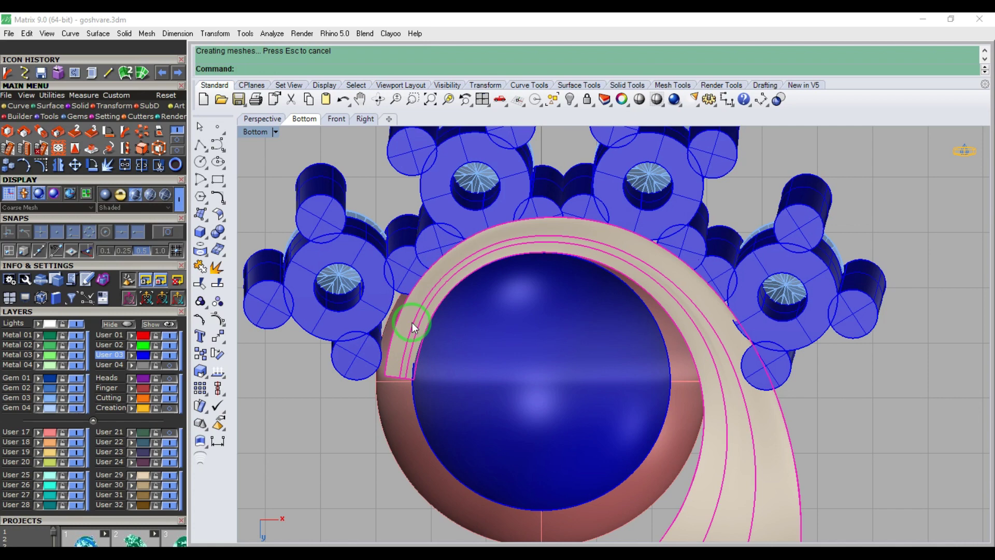
key(Escape)
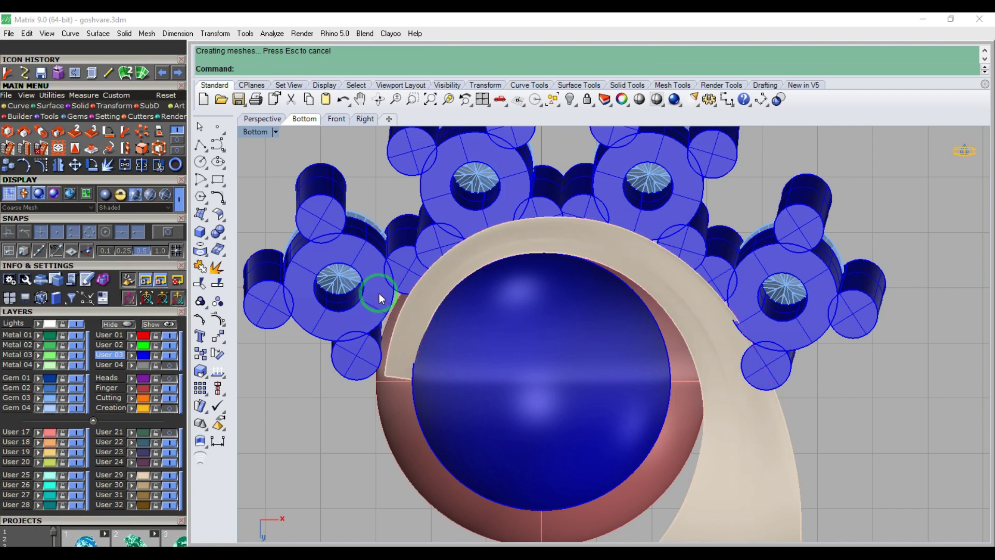
- Rotate the leftmost gem setting slightly about its inner prong so it follows the bent end of the body
click(404, 281)
click(92, 165)
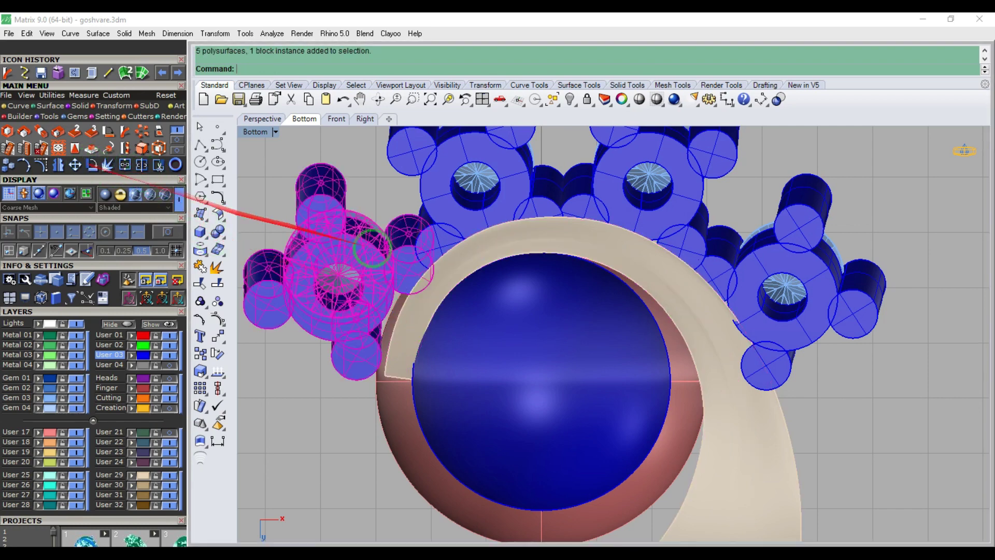
click(422, 266)
click(361, 342)
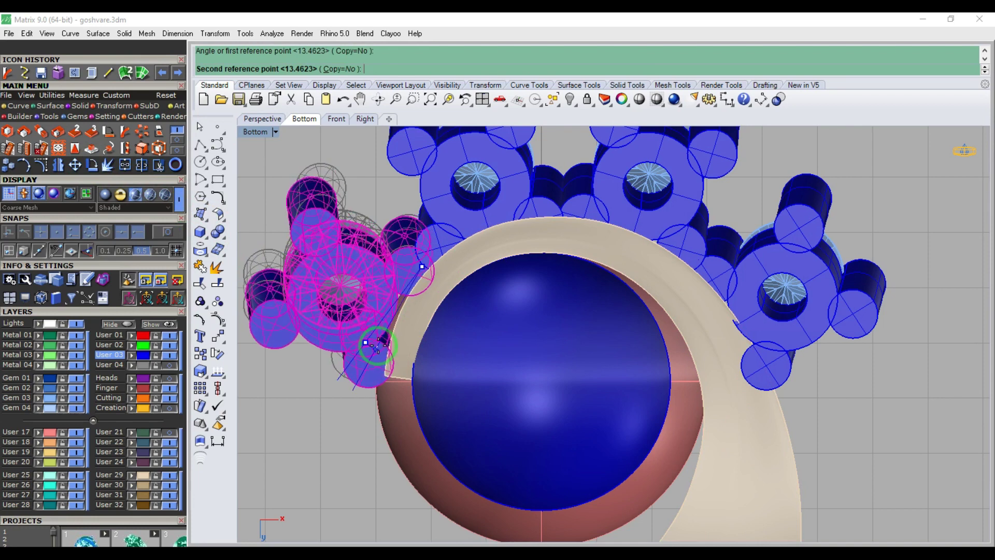
click(372, 347)
scroll(393, 300, down, 4)
key(Escape)
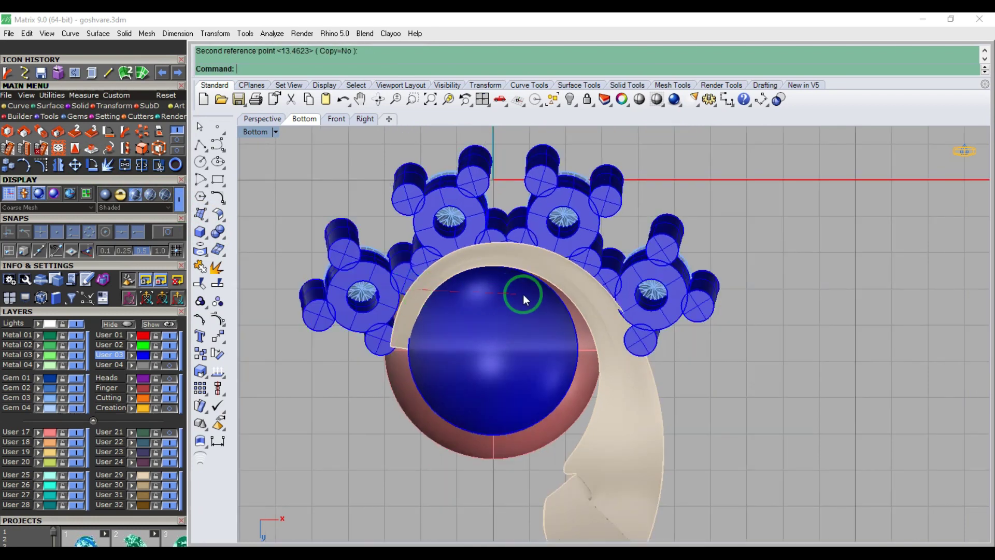
- Undo the leftmost gem setting's rotation and the bend of the body pieces
right_drag(575, 291, 502, 242)
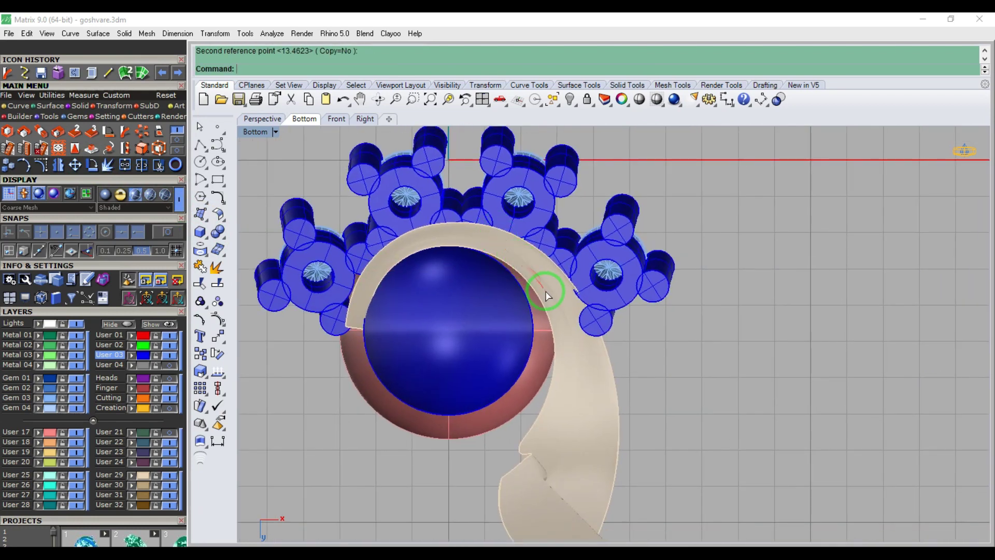
click(526, 277)
scroll(526, 276, down, 2)
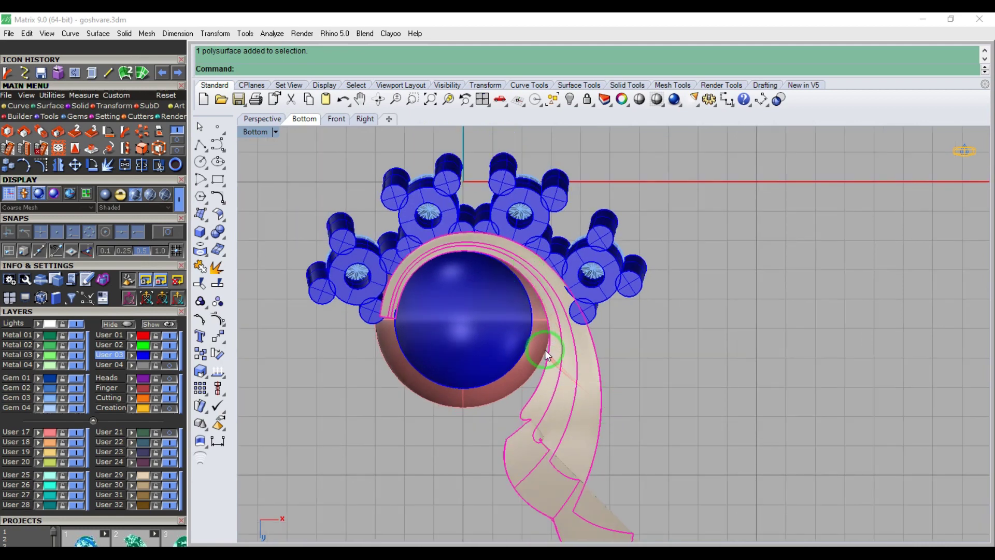
key(ctrl+z)
key(ctrl+z)
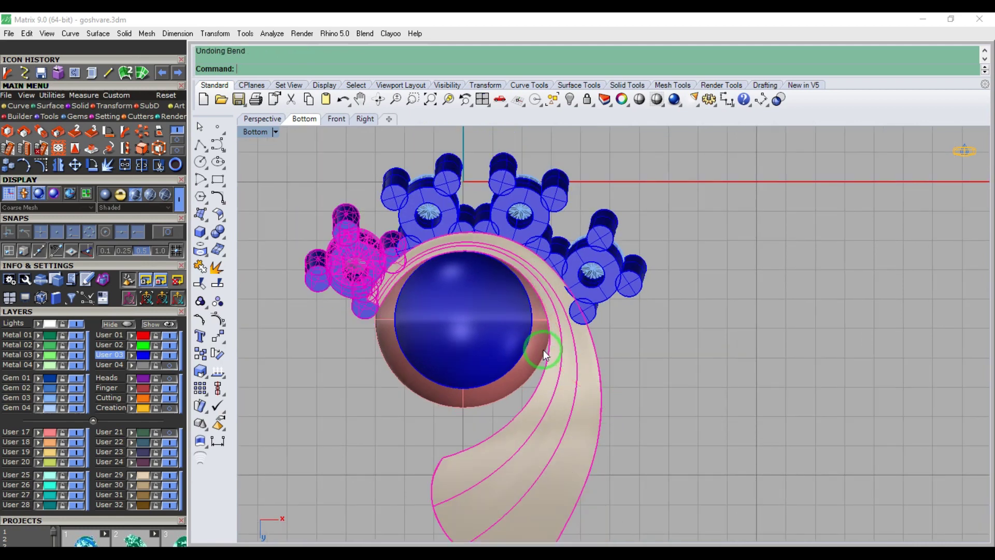
key(Escape)
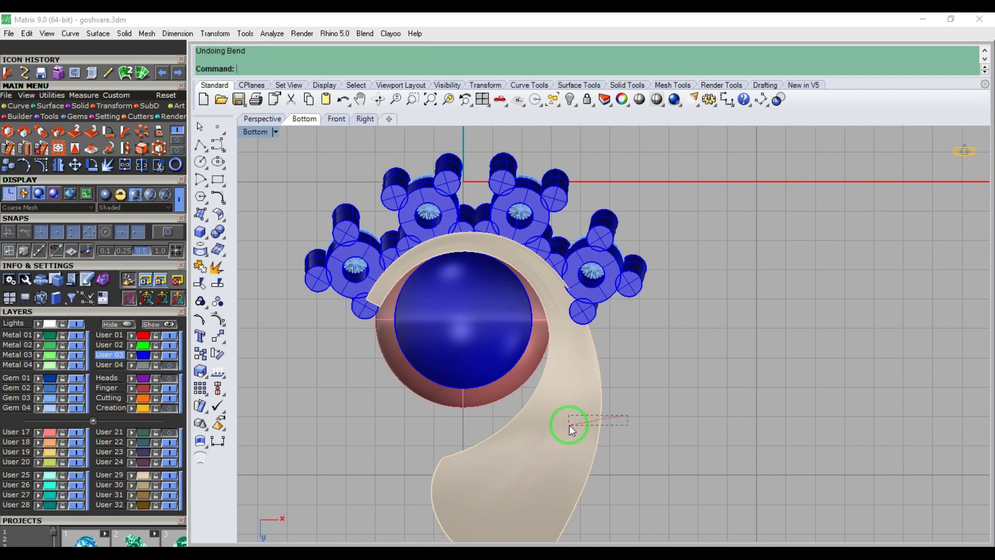
- Try to shift the two body pieces at the pearl cup's edge, and undo back past the inward move of the settings
drag(570, 426, 569, 424)
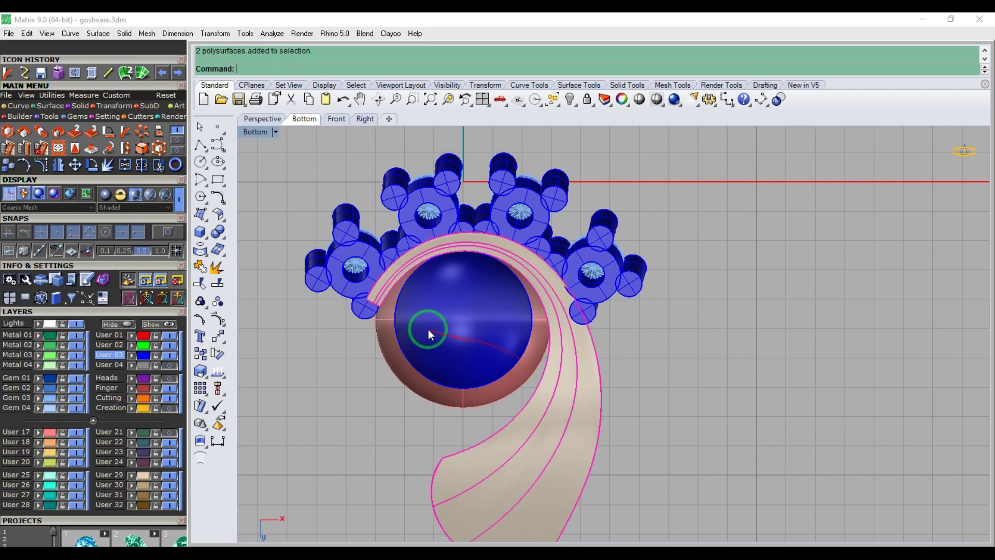
scroll(432, 253, up, 10)
drag(431, 250, 431, 233)
drag(460, 269, 454, 294)
scroll(454, 290, down, 5)
key(ctrl+z)
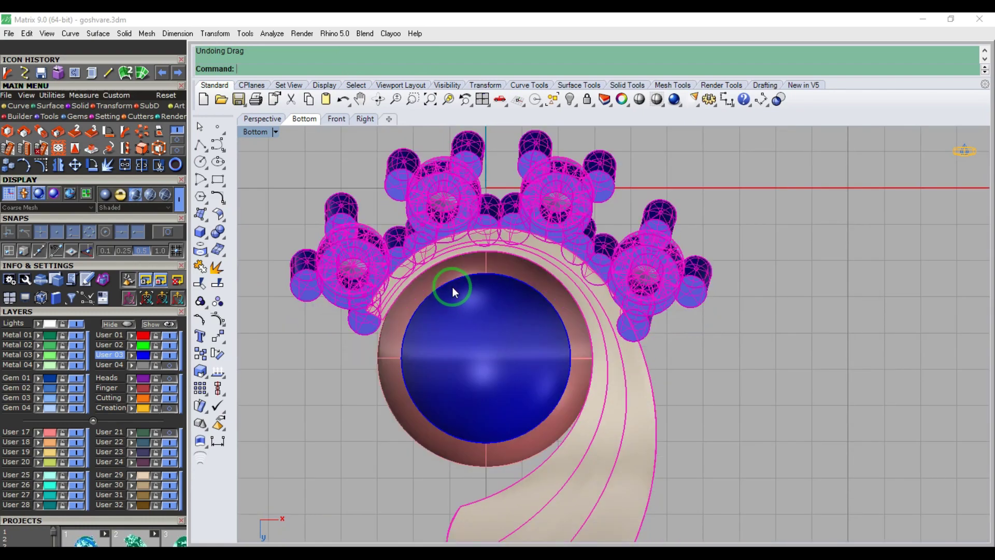
- Move both body pieces and all four gem settings together slightly inward toward the pearl cup
key(Escape)
click(470, 247)
shift+click(368, 263)
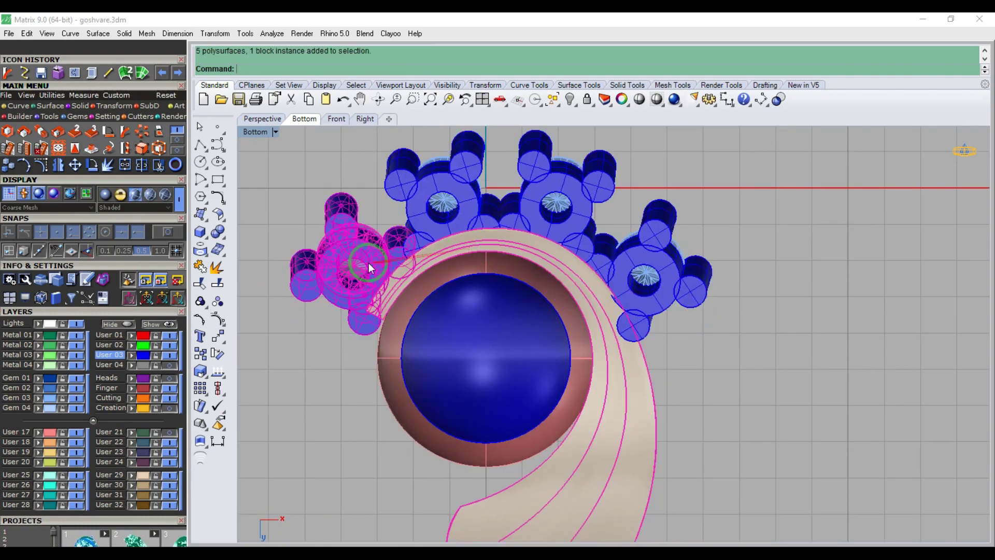
shift+click(449, 202)
shift+click(518, 199)
shift+click(644, 260)
scroll(474, 256, up, 5)
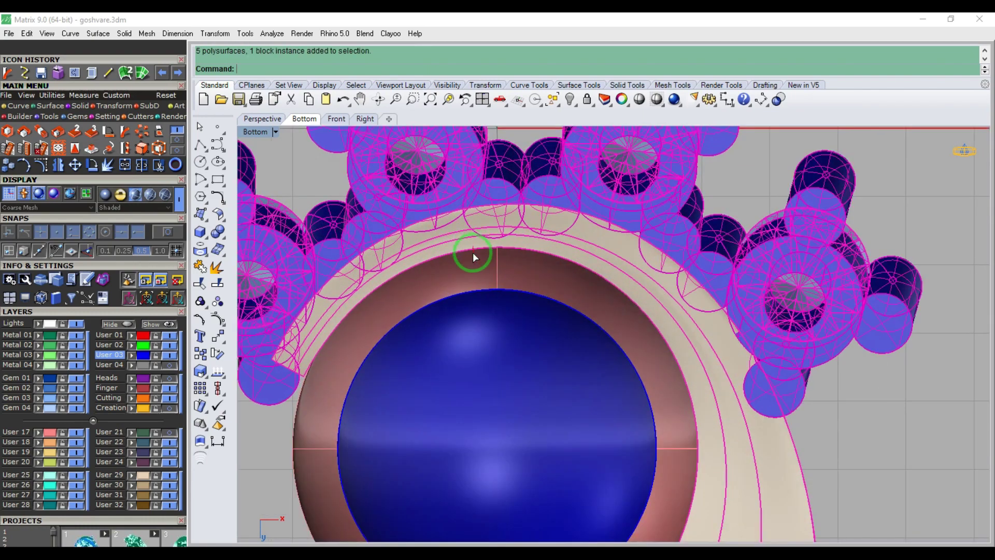
drag(472, 244, 473, 260)
scroll(524, 259, down, 3)
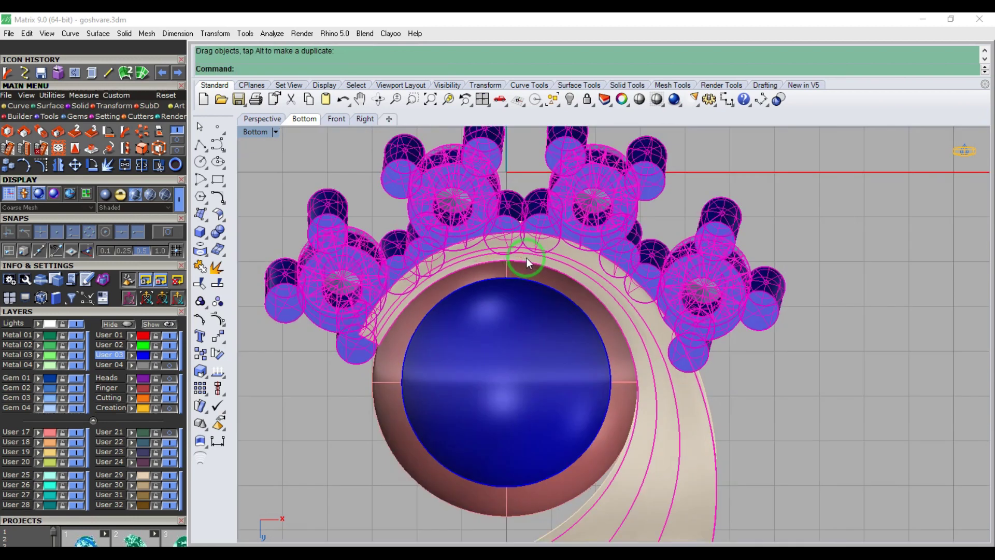
key(Escape)
scroll(503, 254, down, 6)
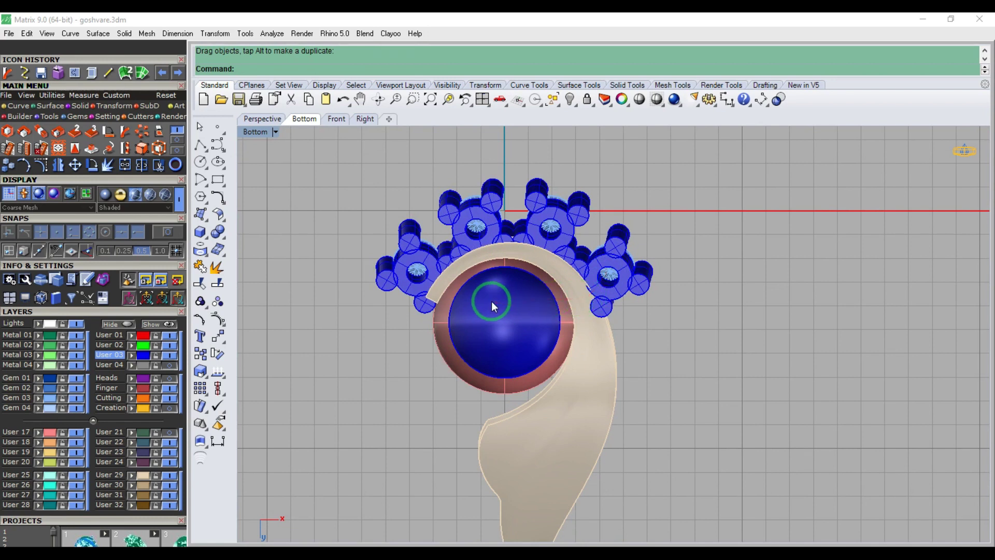
- In the bottom view, draw an interpolated curve along the pearl cup's rim, from the body's free end around to its opposite side
click(18, 105)
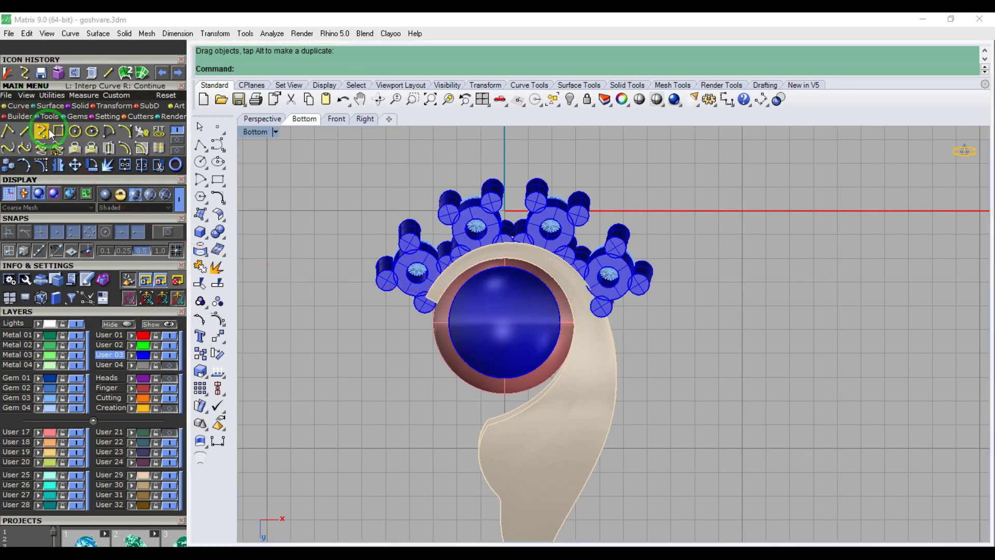
scroll(506, 316, down, 2)
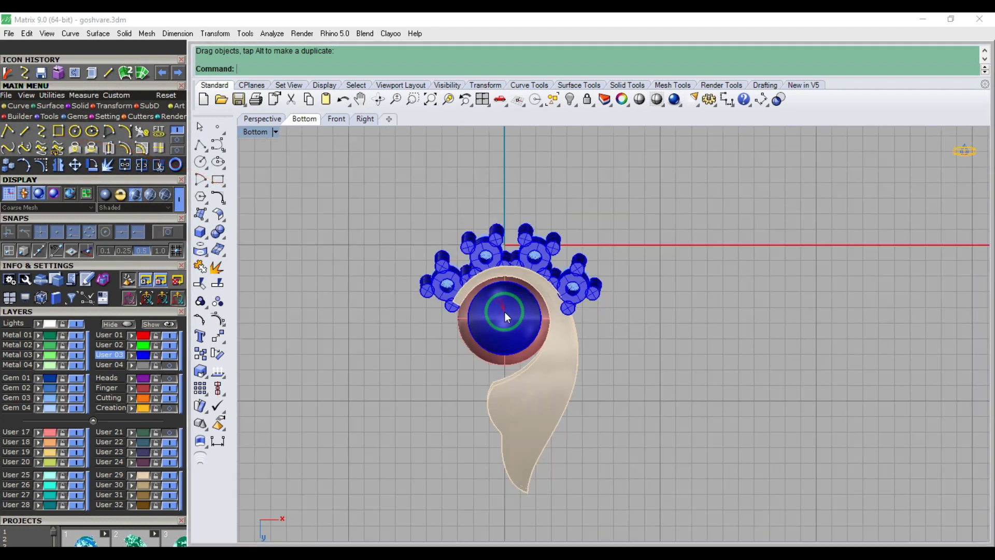
key(ctrl+F1)
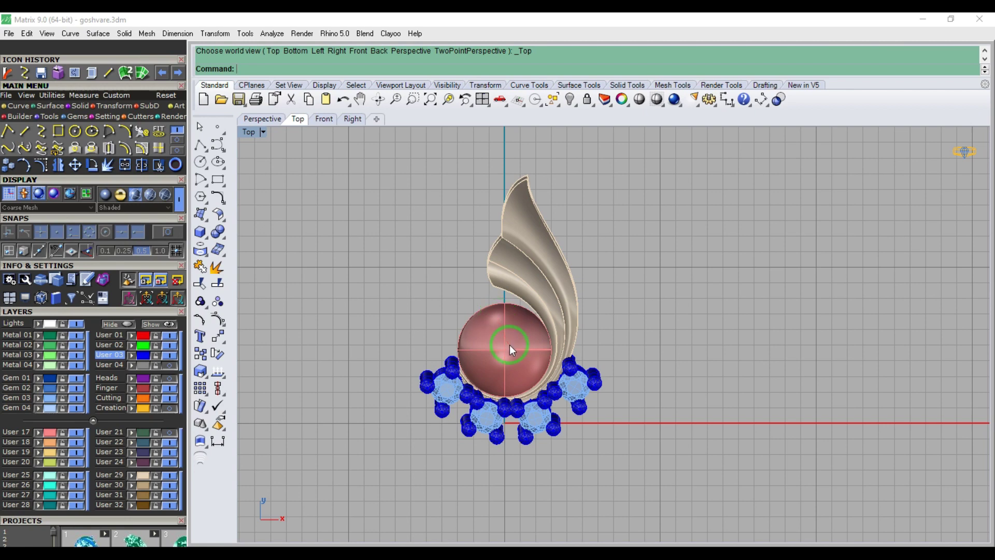
key(F1)
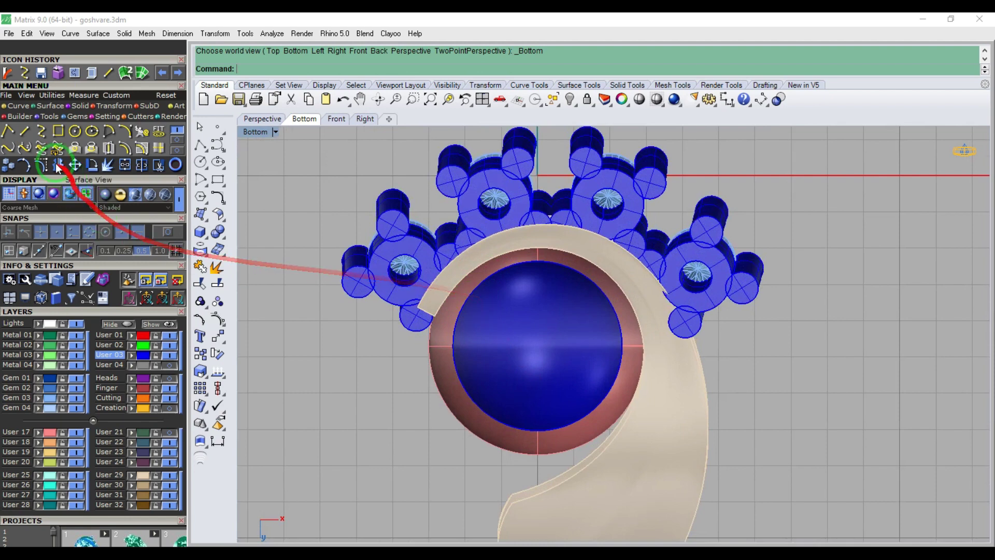
click(103, 169)
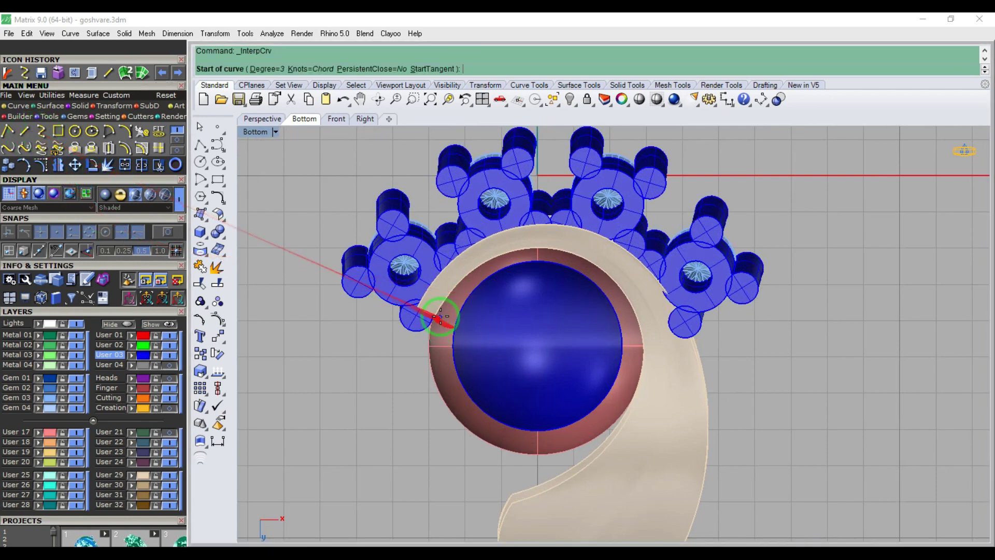
scroll(447, 319, up, 6)
click(450, 323)
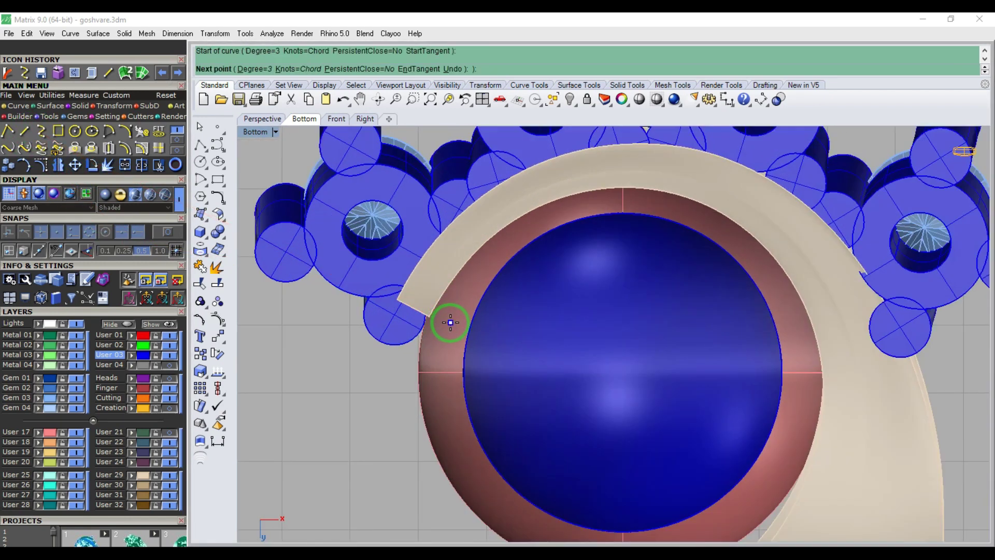
click(495, 252)
click(599, 203)
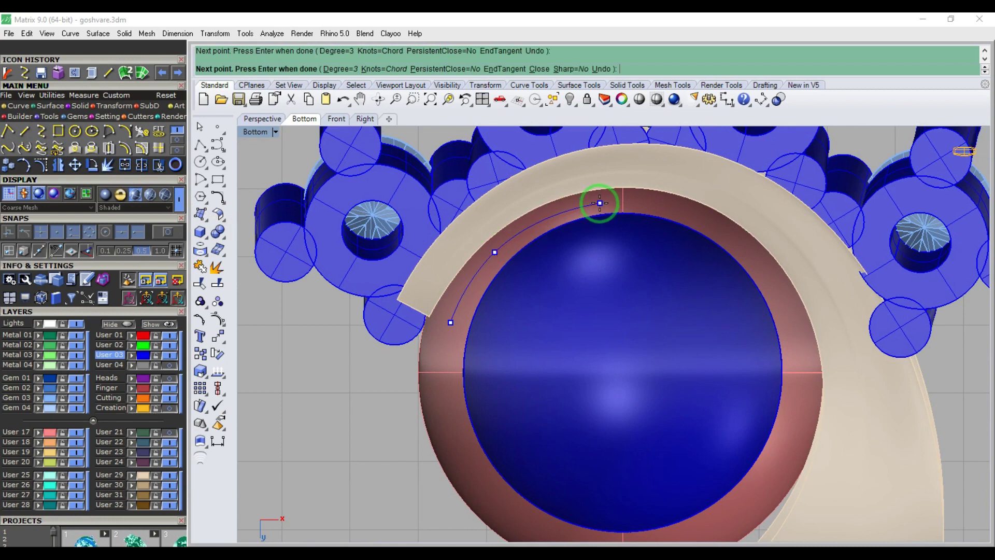
click(731, 237)
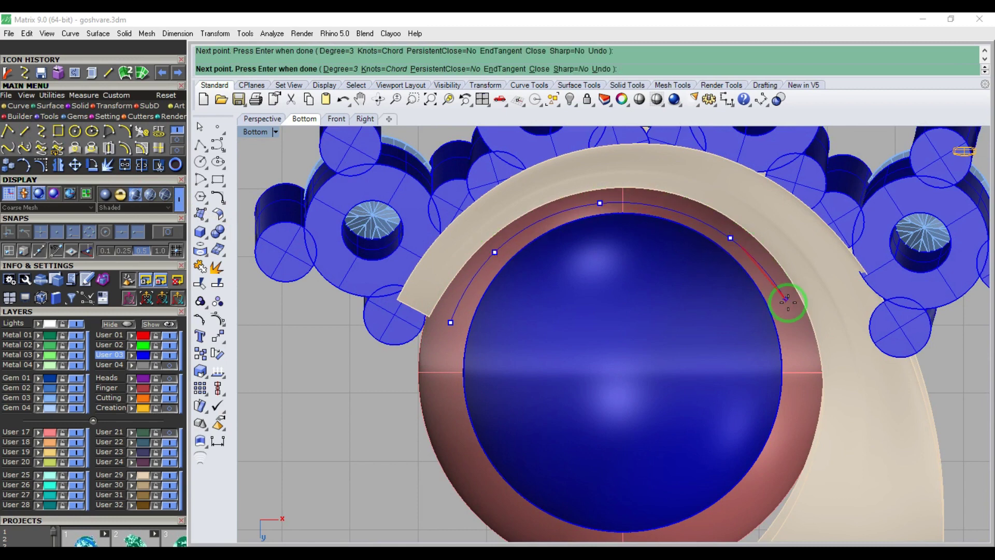
click(800, 355)
right_drag(811, 433, 751, 300)
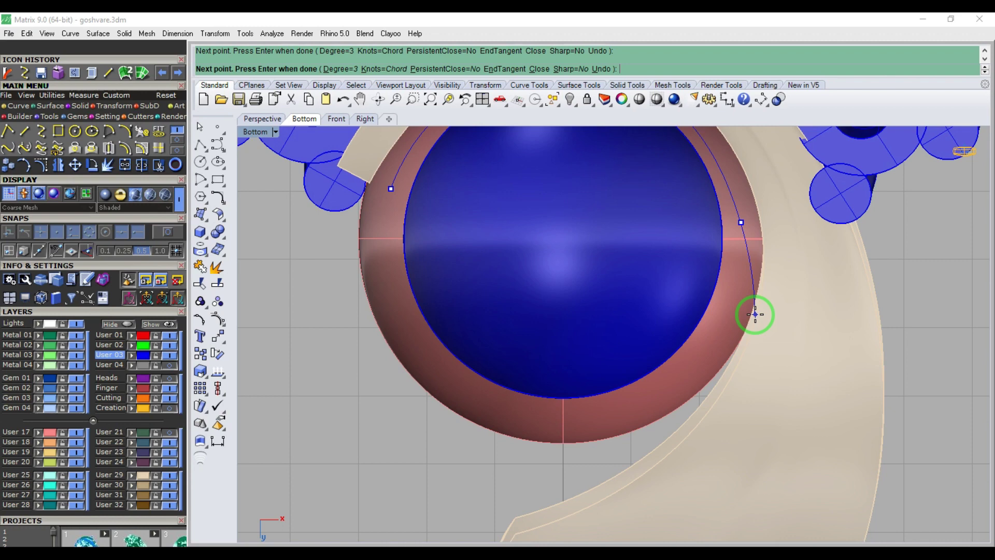
right_drag(692, 254, 653, 400)
right_click(703, 391)
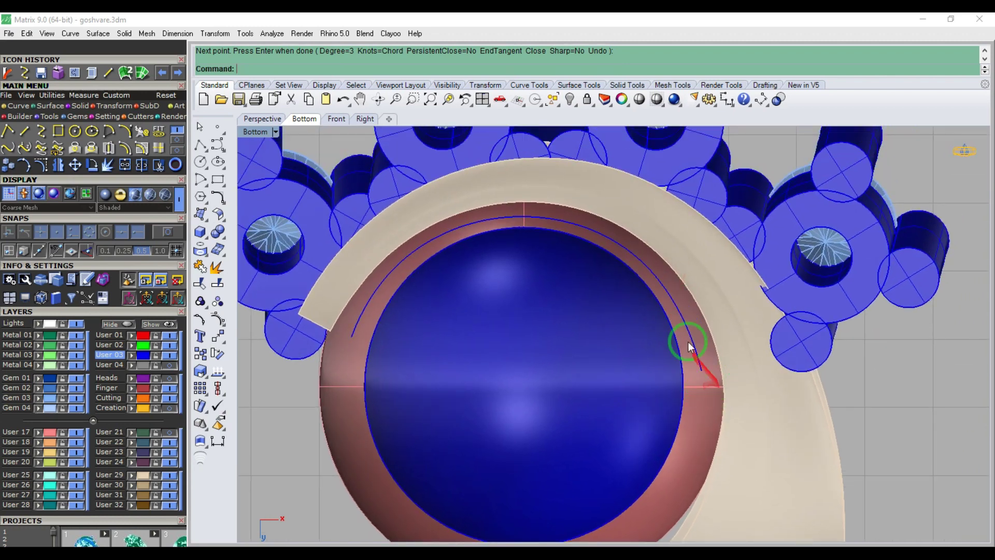
- Create a round-capped pipe of 0.8 diameter along the rim curve, and delete the curve
click(678, 308)
click(72, 106)
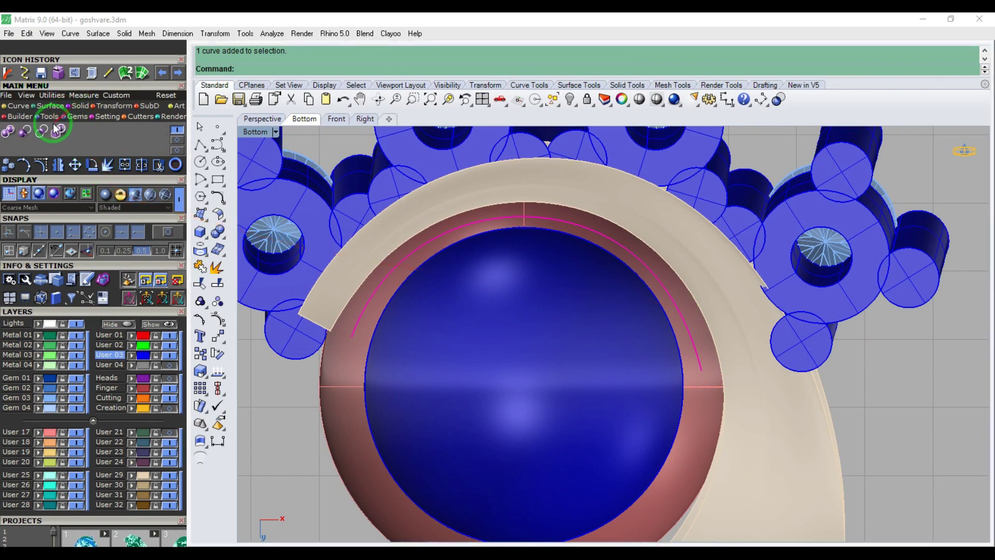
click(8, 148)
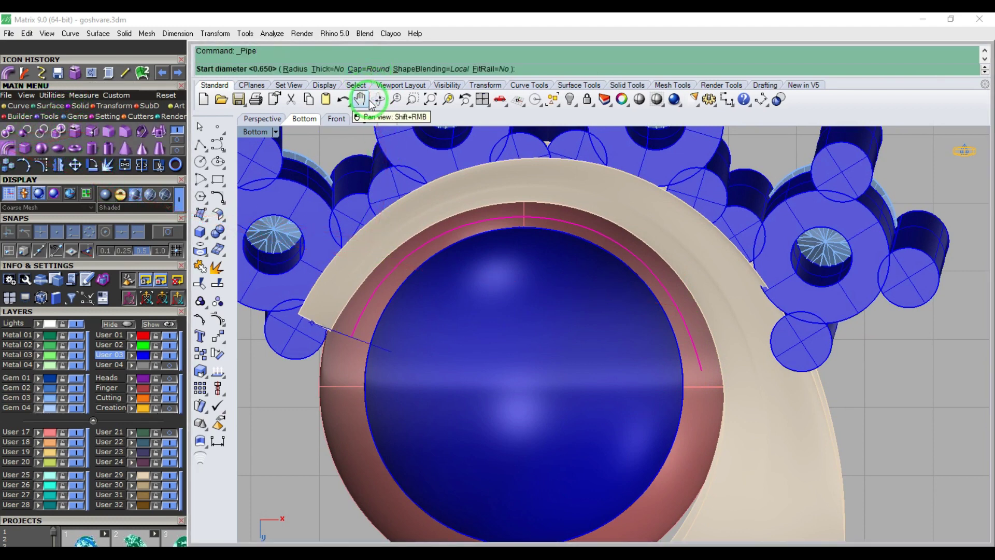
text(.8)
key(Return)
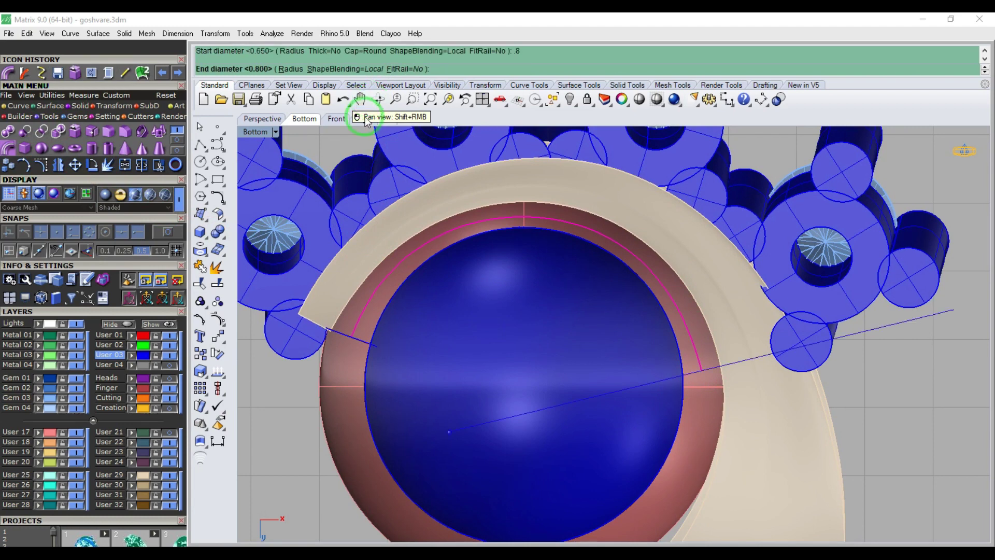
key(Return)
key(Return)
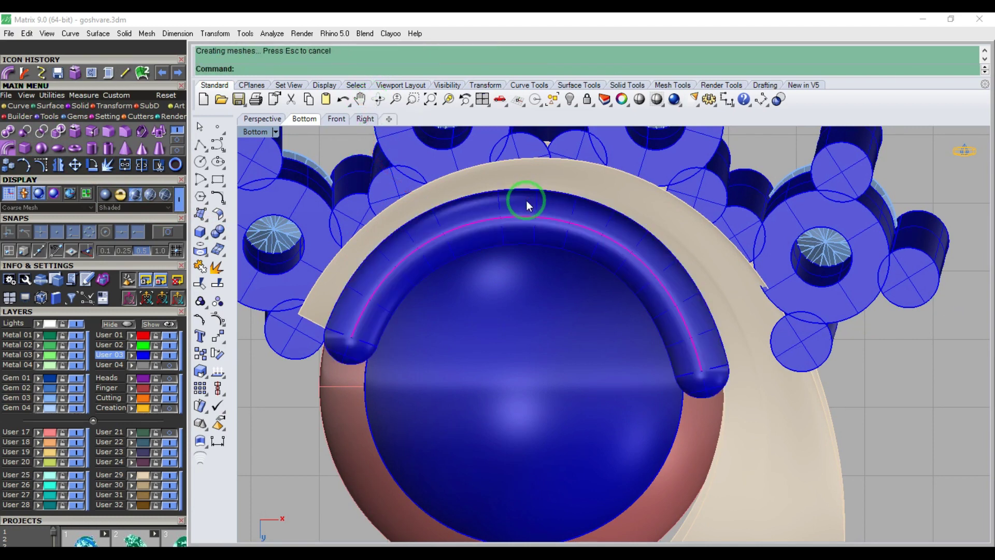
key(Delete)
- Raise the curved pipe vertically until it sits against the pearl cup and the underside of the body
key(F4)
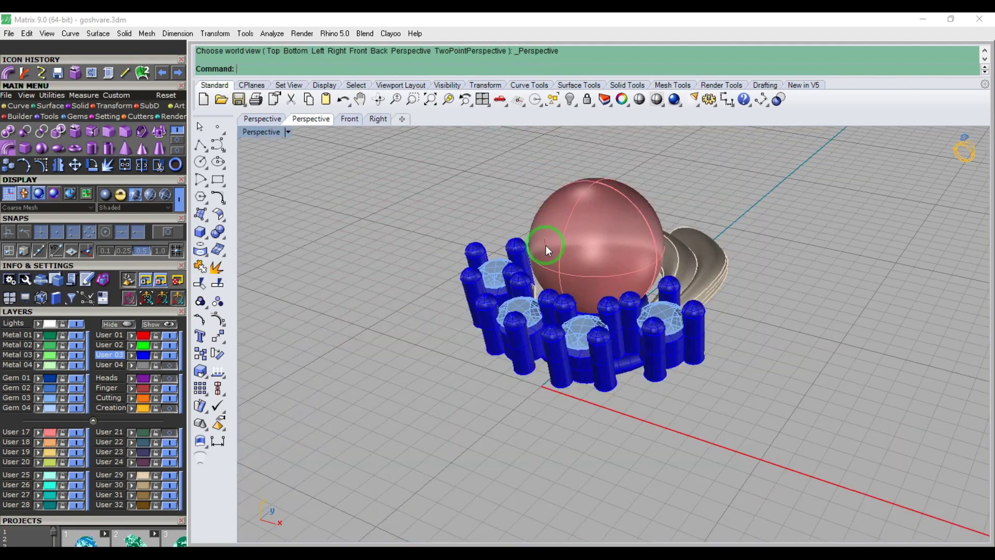
right_drag(547, 246, 589, 347)
click(590, 347)
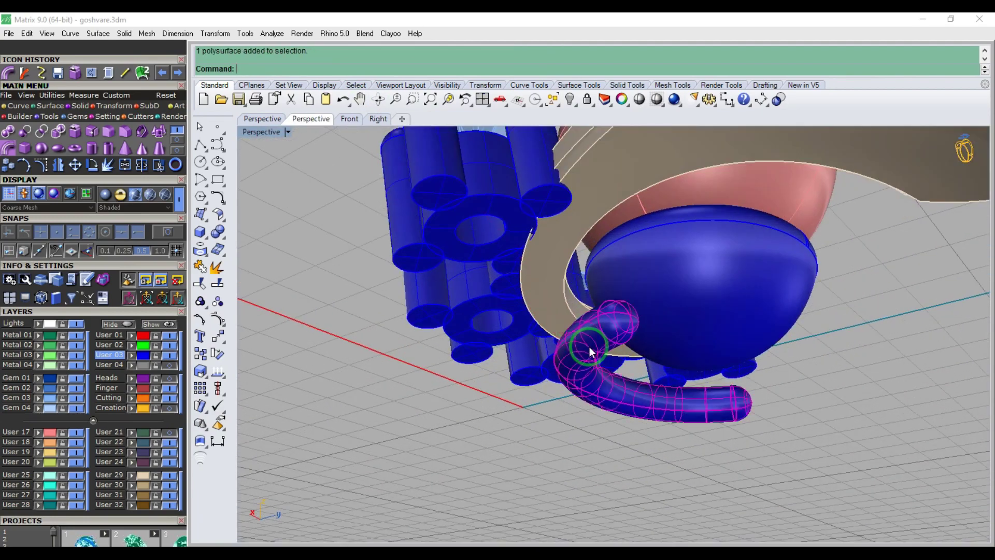
drag(641, 398, 643, 305)
right_drag(617, 337, 579, 184)
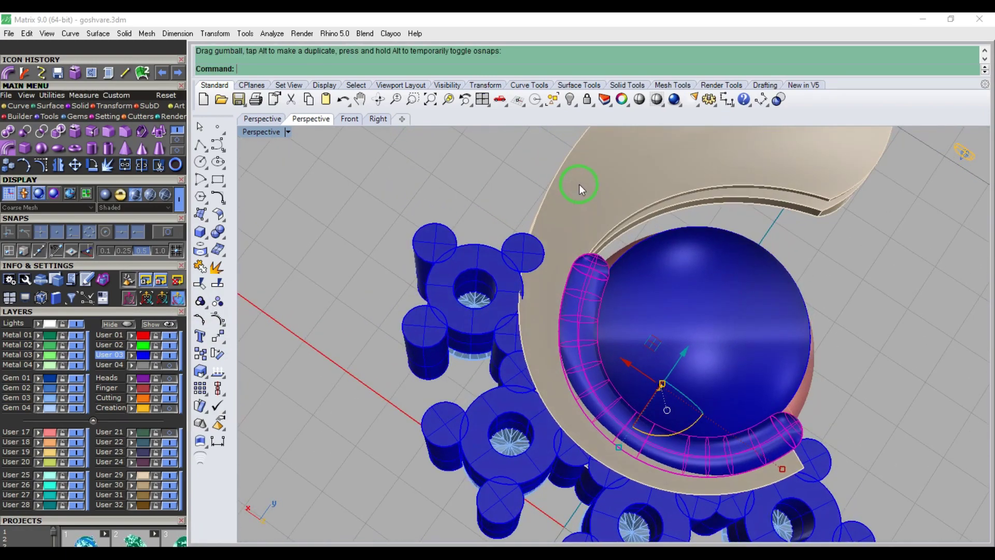
key(Escape)
right_drag(615, 417, 600, 322)
- In a ghosted front view, bend the pipe's right half slightly upward with a spine from its middle to its right end
click(600, 311)
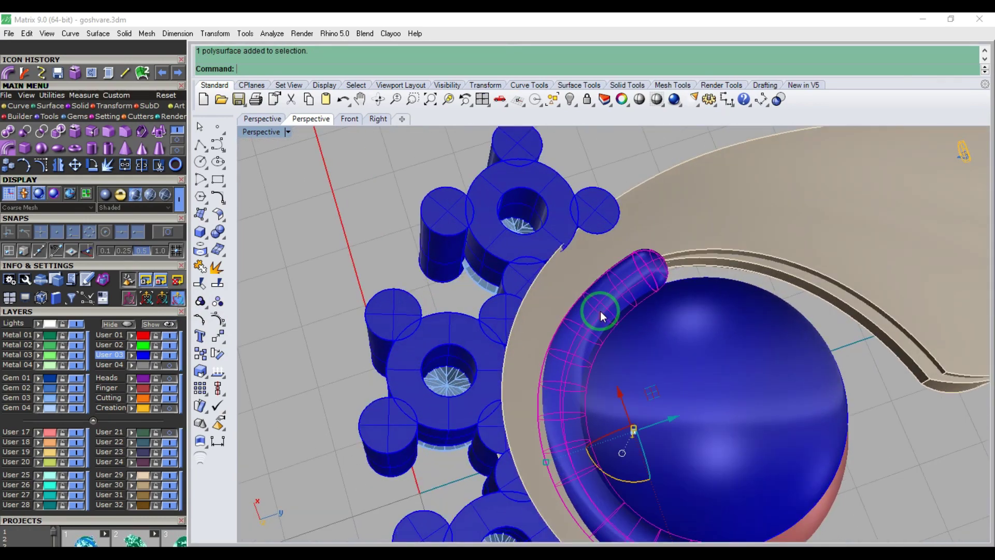
key(ctrl+F2)
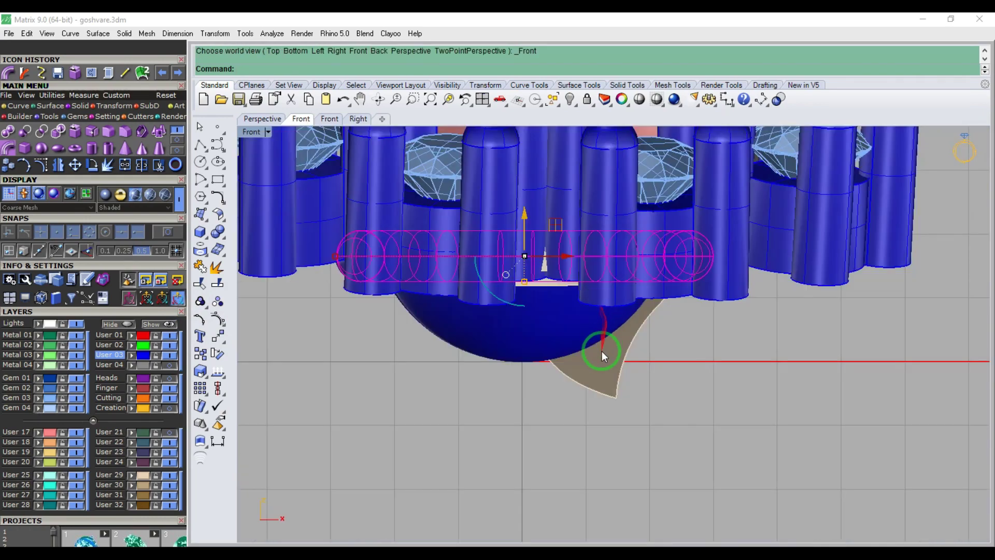
scroll(602, 350, down, 3)
click(253, 132)
click(303, 92)
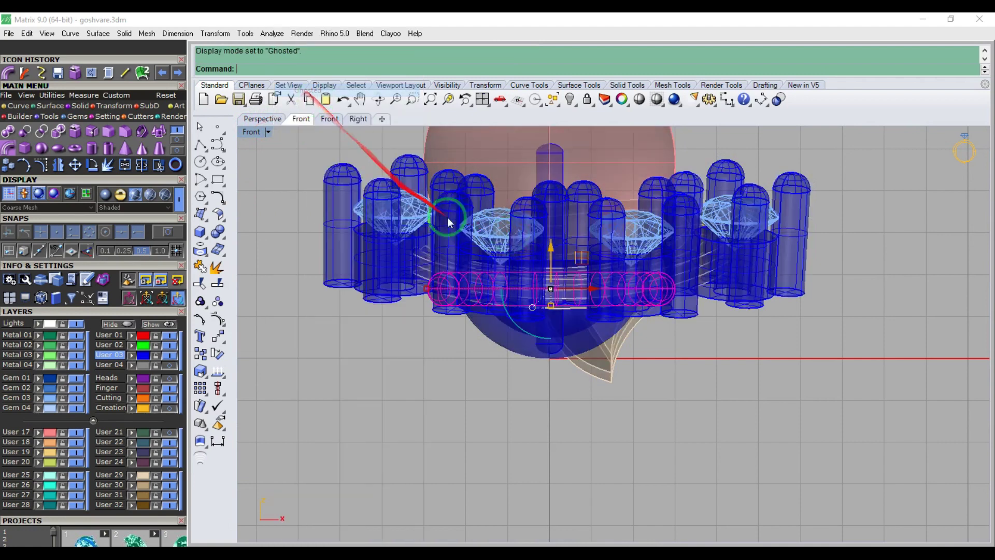
click(103, 106)
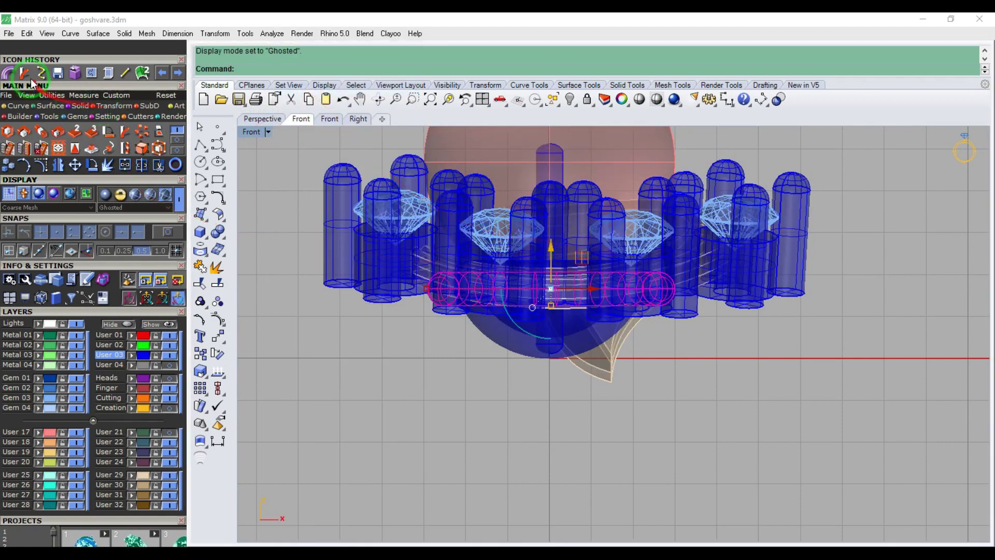
click(25, 76)
click(551, 289)
scroll(599, 297, up, 2)
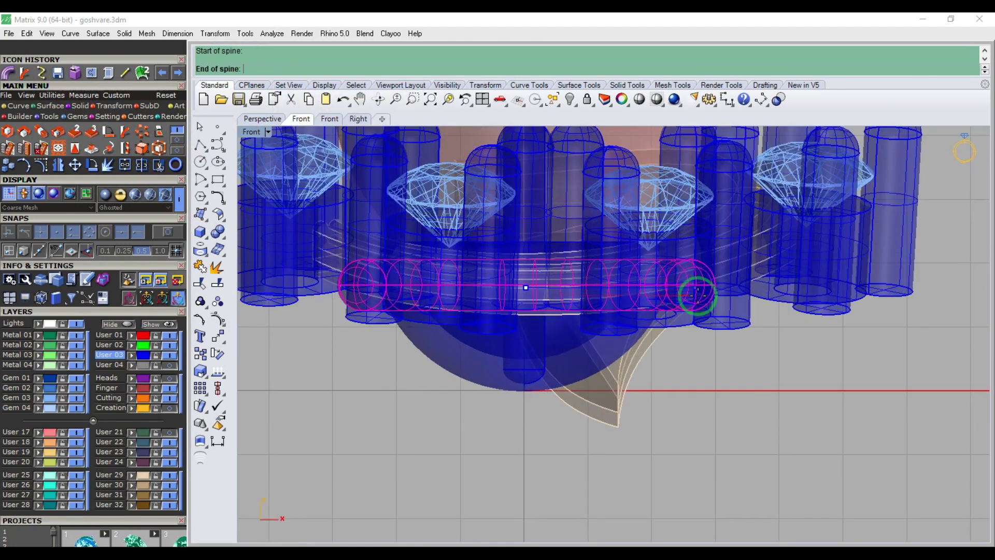
click(697, 288)
right_click(527, 283)
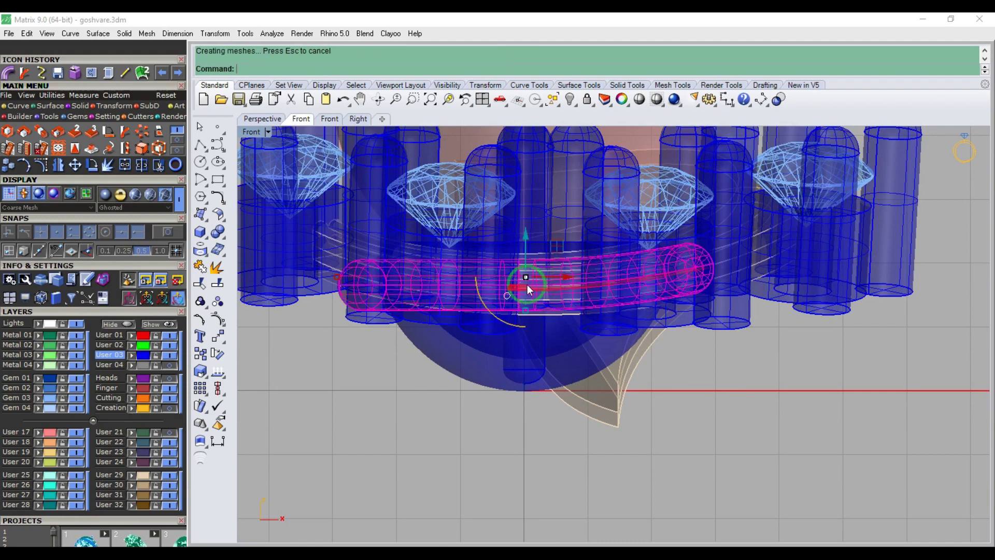
- Bend the pipe's left half upward to match the right, and return the perspective view to shaded display
click(534, 284)
click(361, 285)
click(342, 258)
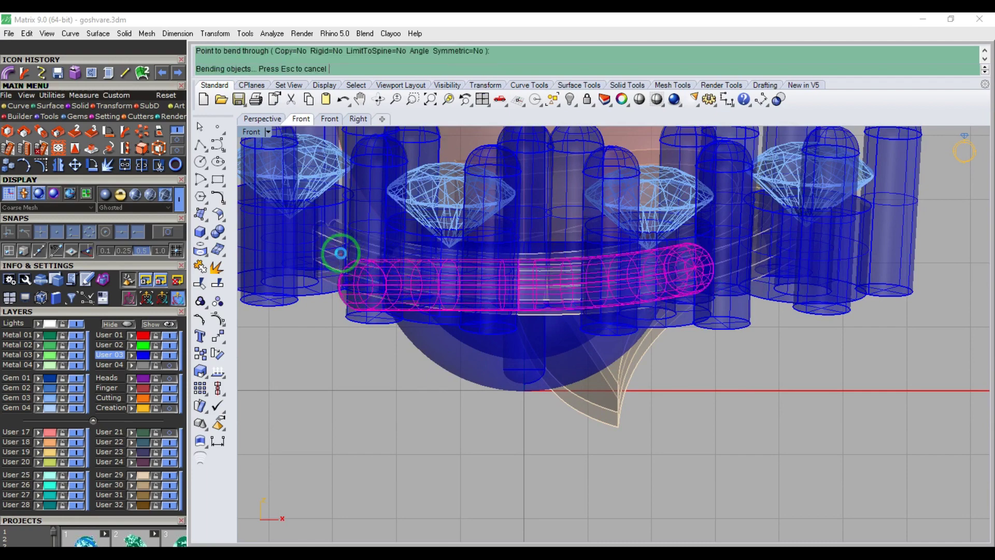
key(F8)
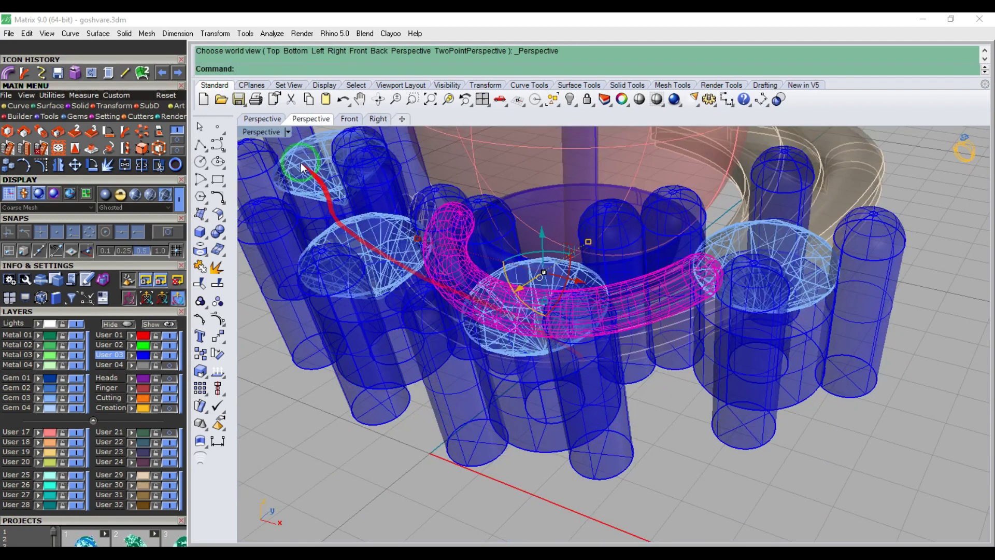
click(288, 131)
click(319, 65)
- Copy the bent pipe a short distance straight up in the front view
mouse_move(589, 406)
right_down()
mouse_move(456, 196)
mouse_move(560, 289)
mouse_move(599, 378)
mouse_move(528, 446)
right_up()
scroll(553, 296, up, 3)
click(499, 273)
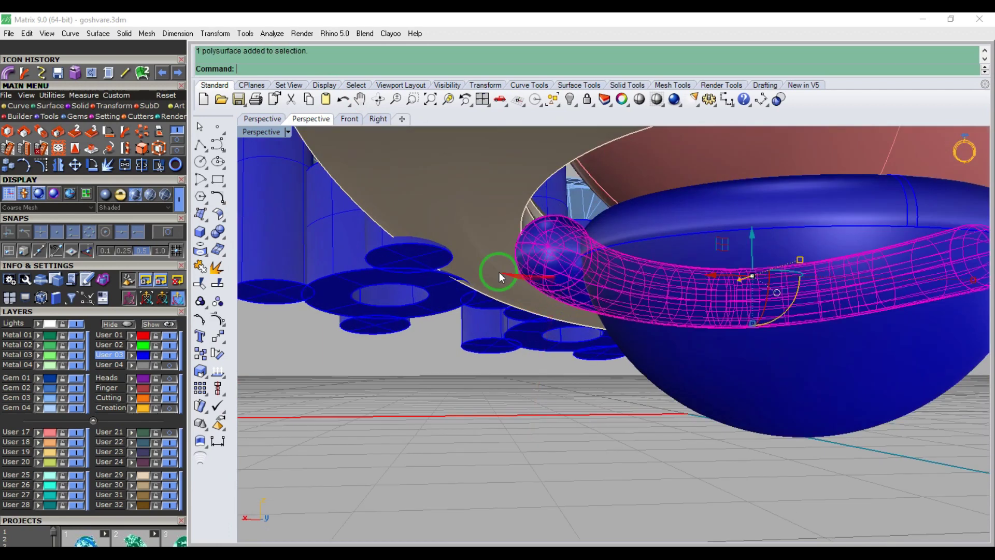
click(9, 168)
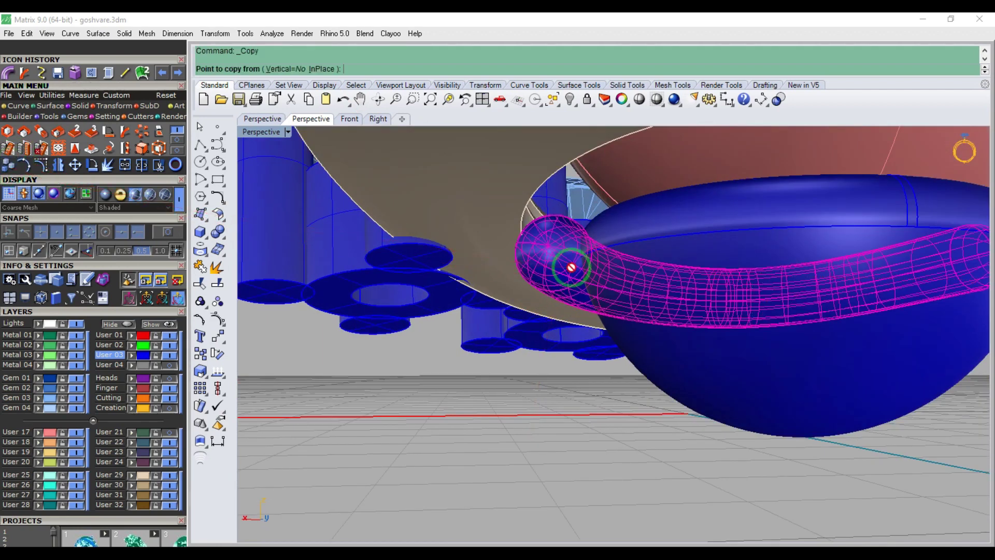
key(ctrl+F2)
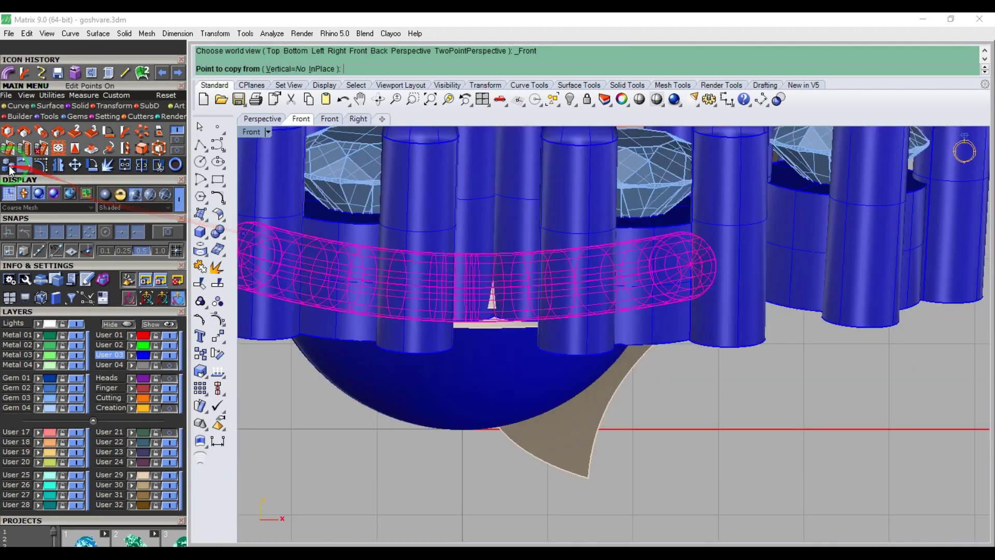
click(479, 278)
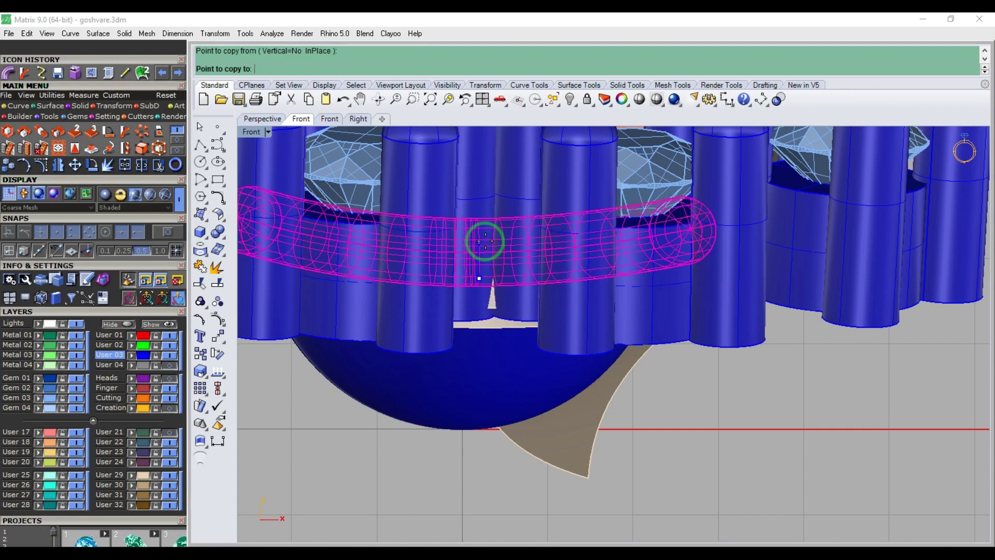
click(487, 240)
right_click(487, 240)
- Clear the selection and hide the pearl's layer, User 17, for a close perspective view of the body
key(ctrl+F1)
key(ctrl+F4)
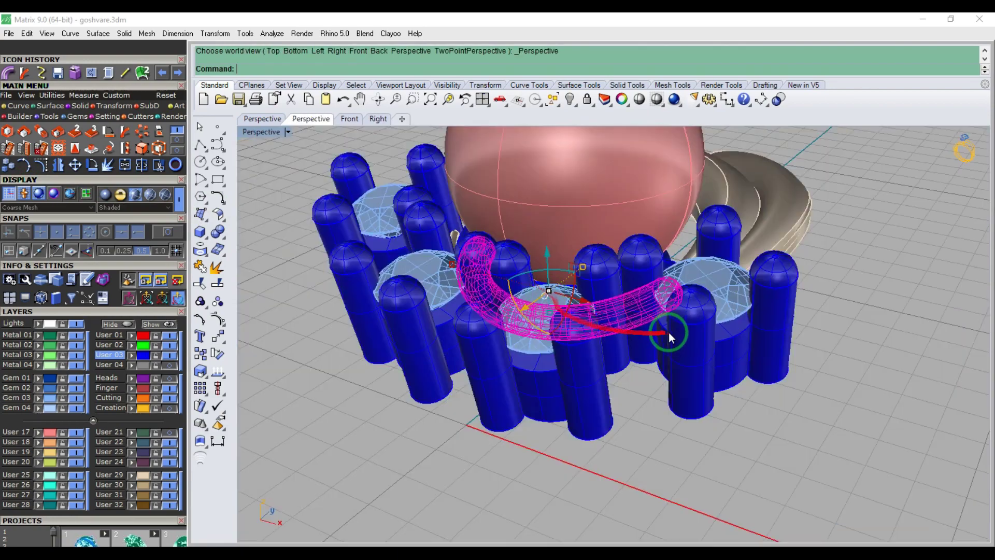
right_drag(669, 333, 458, 249)
key(Escape)
scroll(619, 294, up, 7)
right_drag(619, 294, 570, 344)
click(78, 432)
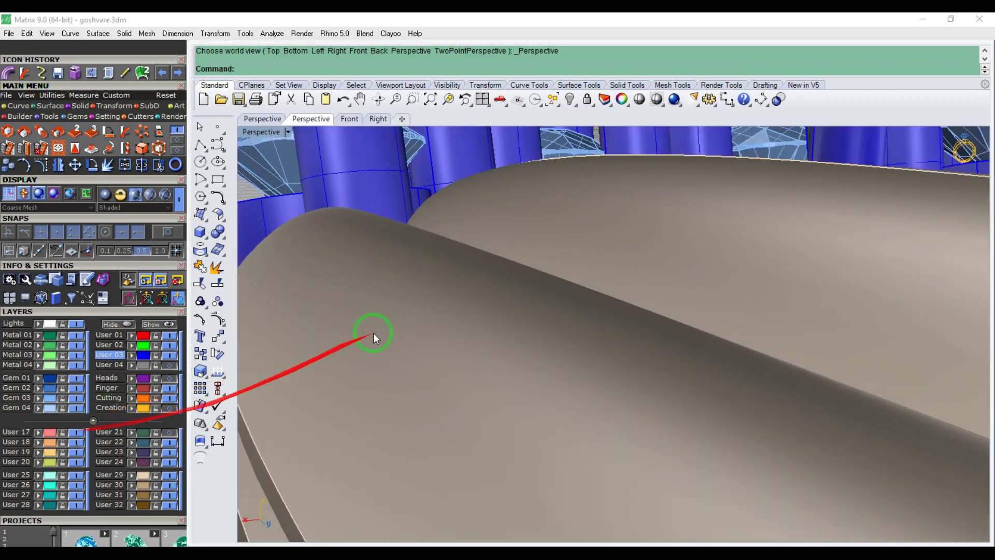
- Select both bent support pipes around the pearl cup and assign them to layer User 29
scroll(498, 290, down, 6)
right_drag(571, 279, 743, 375)
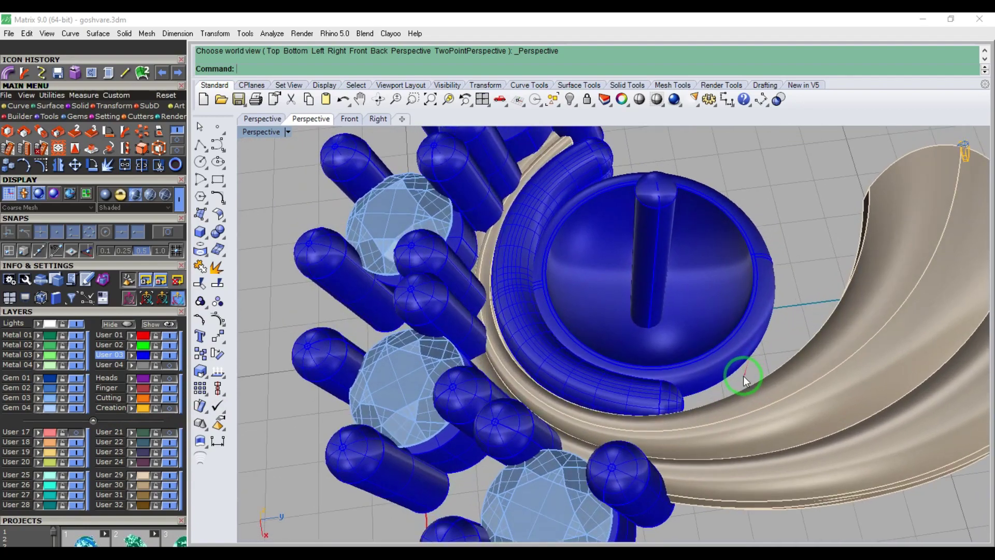
scroll(549, 362, up, 6)
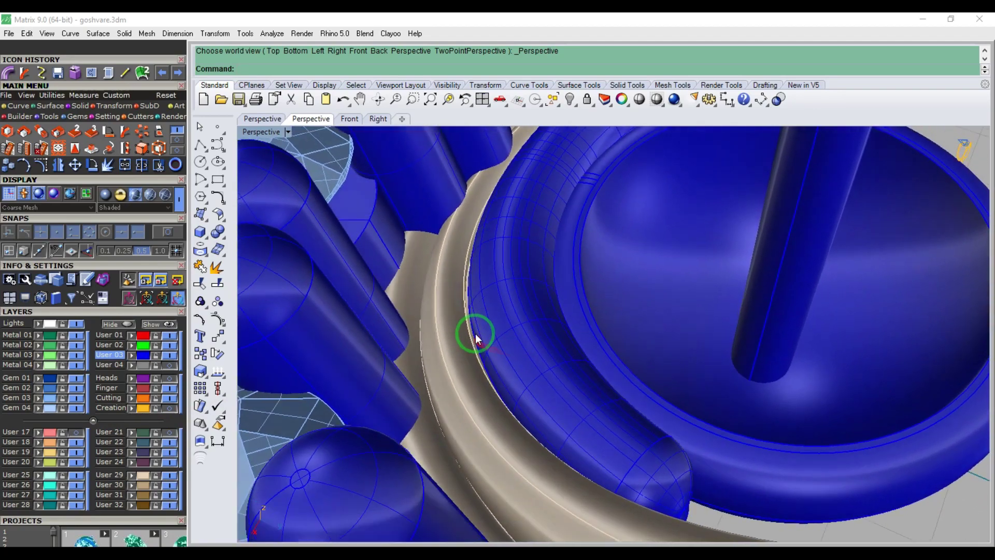
click(486, 332)
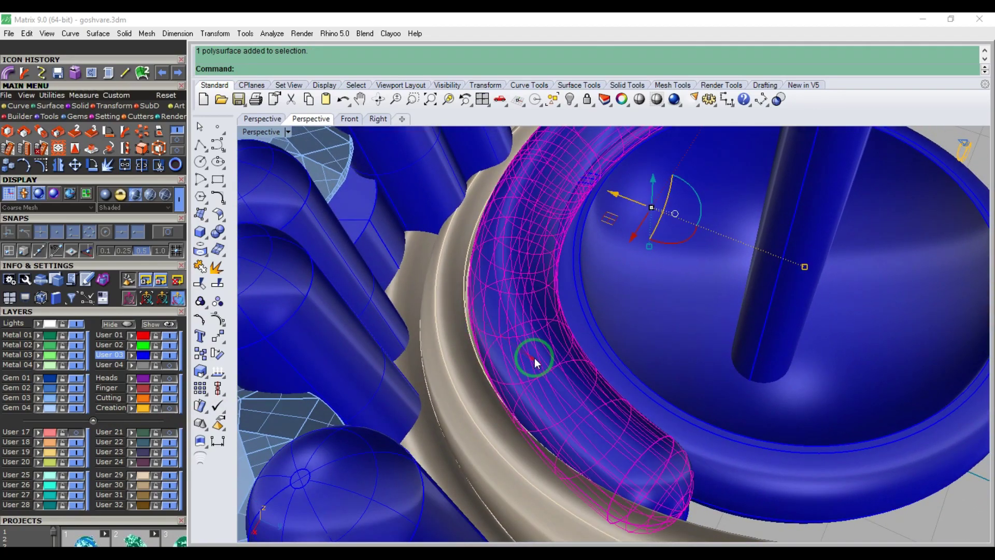
key(F1)
scroll(533, 357, down, 7)
scroll(527, 363, down, 5)
key(Escape)
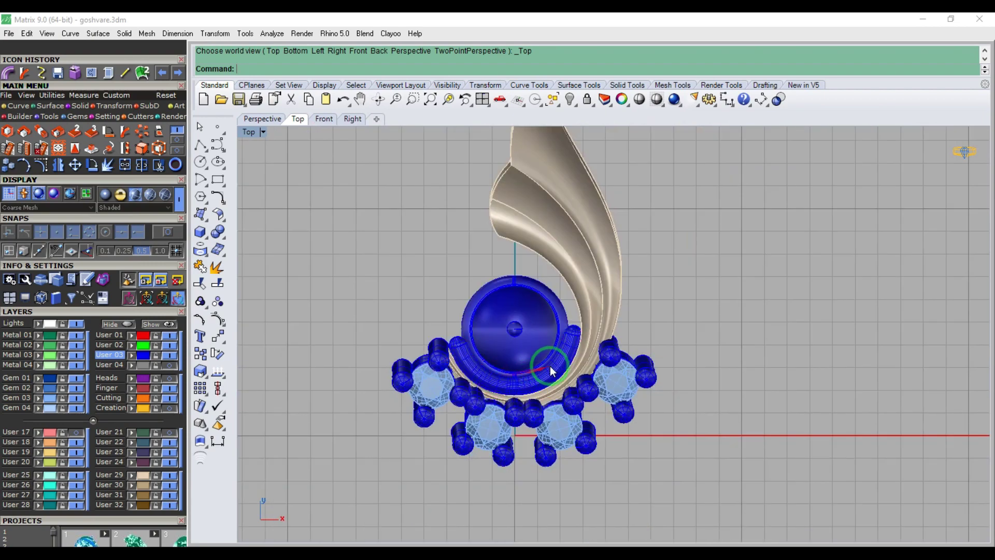
scroll(457, 348, up, 4)
scroll(456, 344, up, 3)
click(440, 344)
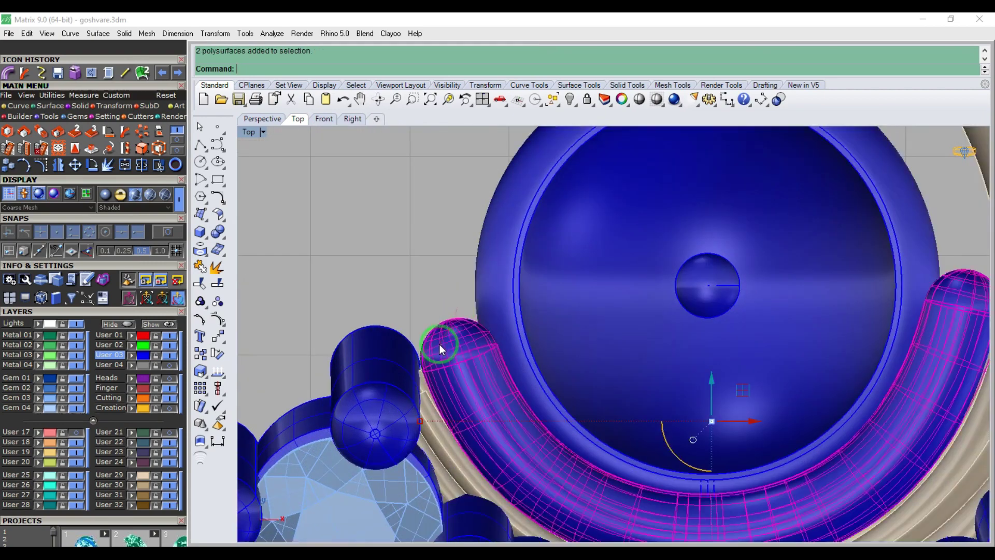
click(133, 476)
scroll(435, 386, down, 5)
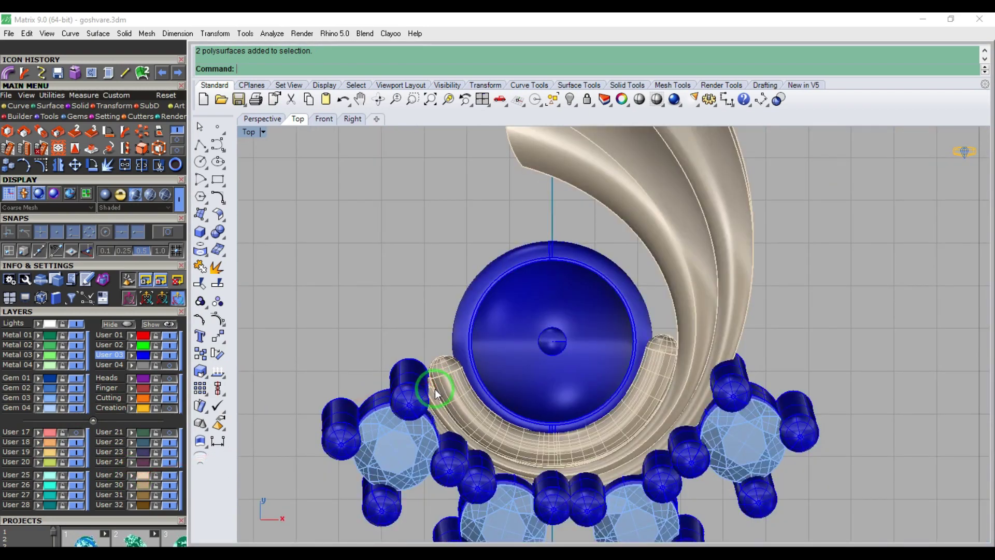
- Turn off surface isocurve display for all parts of the jewellery piece and save the file
scroll(485, 384, down, 4)
drag(642, 219, 459, 407)
click(622, 100)
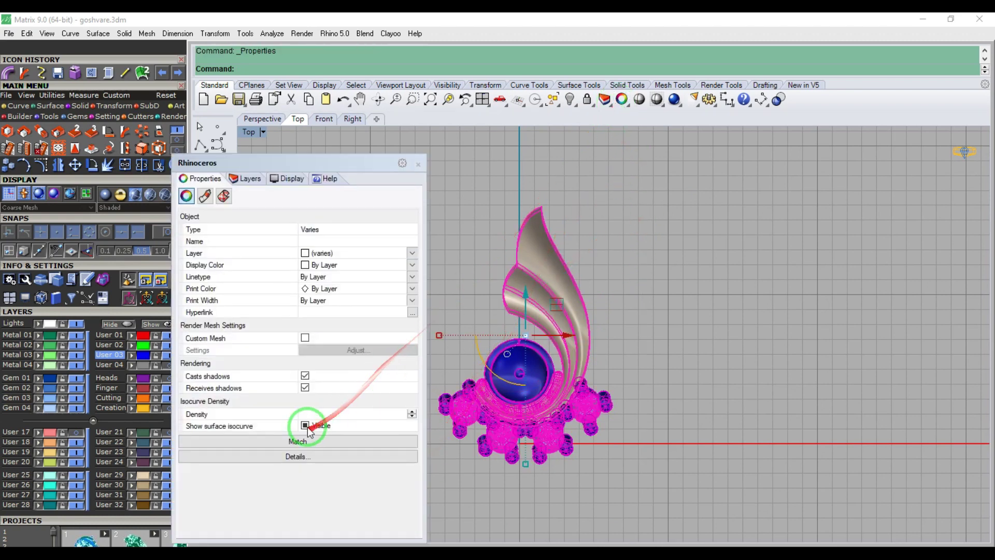
click(418, 164)
click(473, 279)
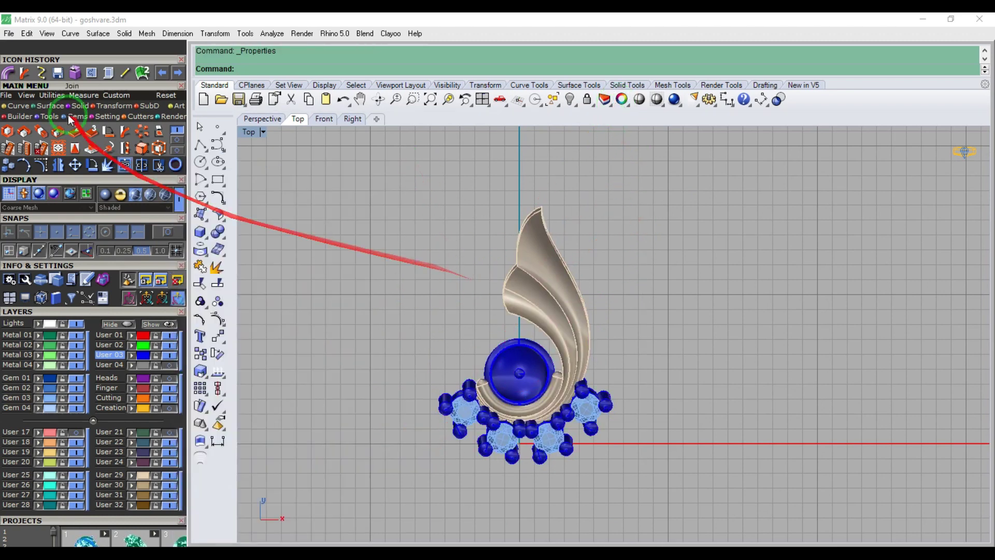
click(6, 94)
click(26, 85)
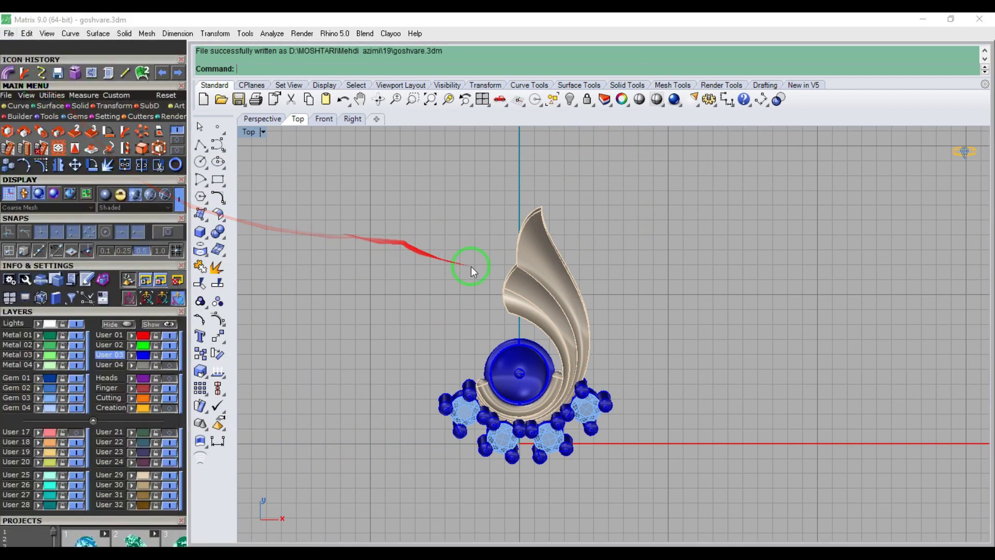
- Try to raise the upper body shell slightly in the right view
key(F3)
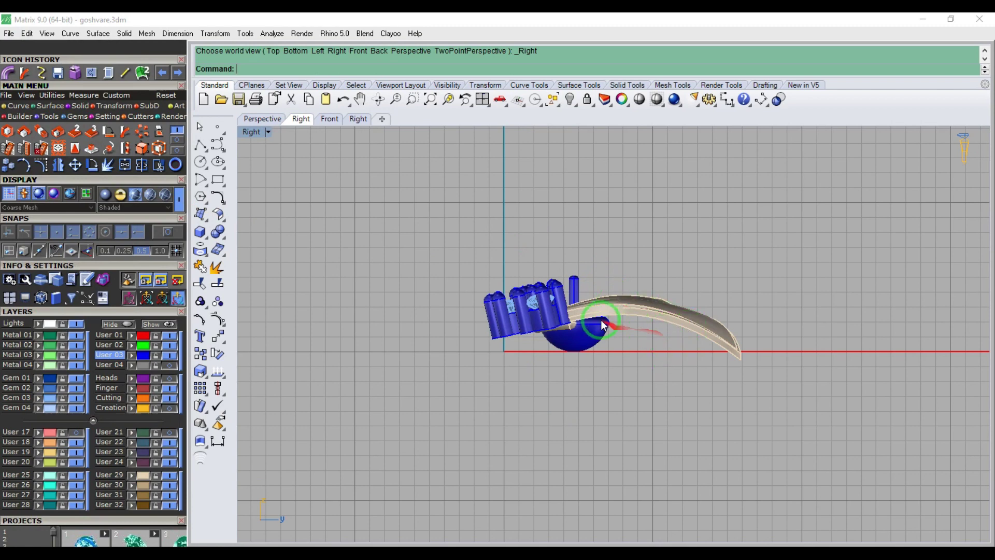
scroll(594, 305, up, 5)
click(594, 299)
scroll(573, 313, up, 3)
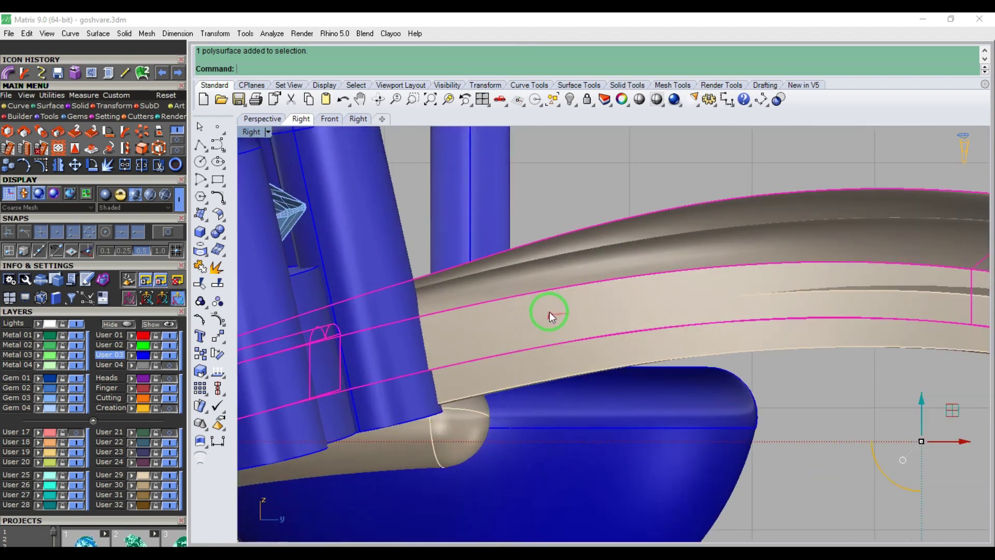
drag(549, 306, 551, 294)
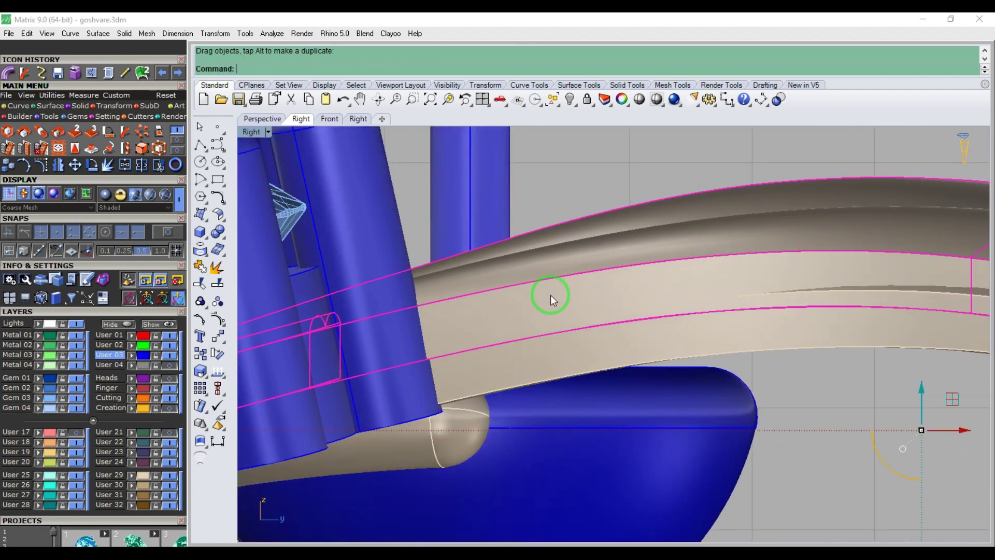
scroll(551, 295, down, 8)
key(Escape)
scroll(560, 311, down, 5)
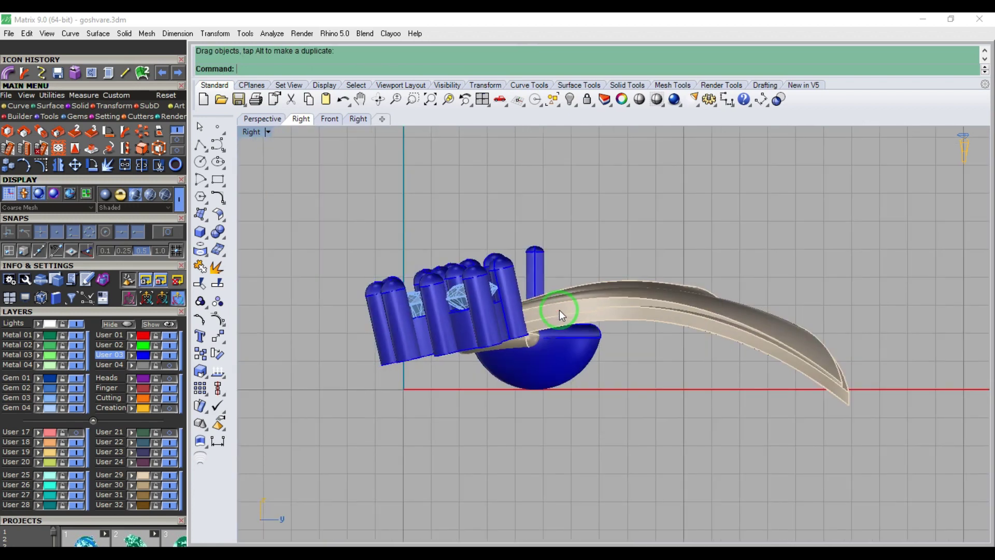
key(ctrl+z)
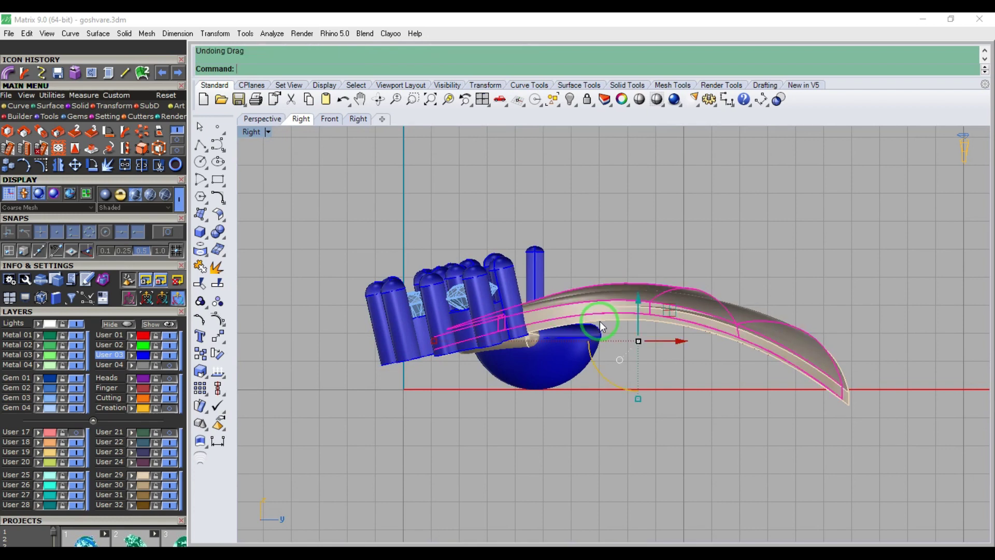
- Delete the upper body shell and copy the remaining body a short distance straight up in the right view
key(Delete)
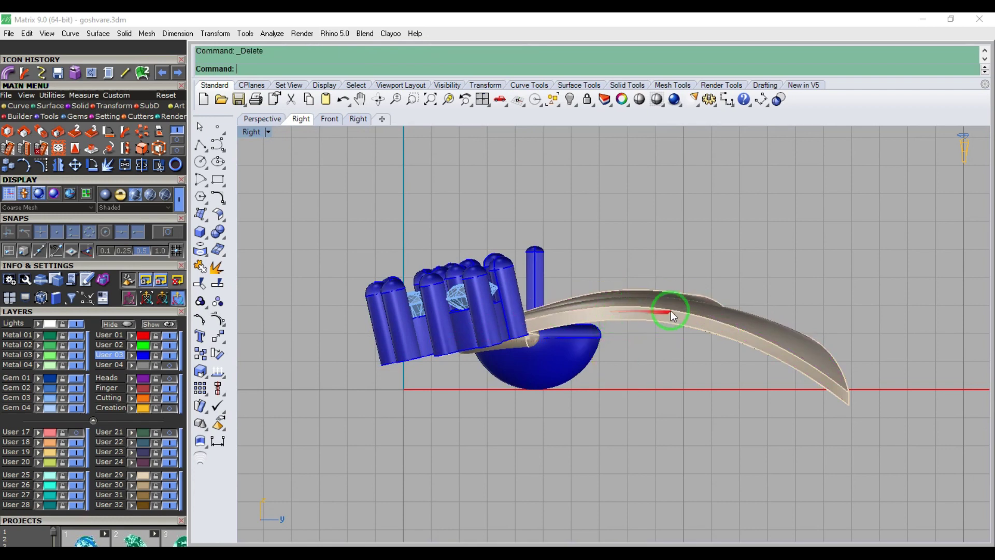
click(652, 317)
click(9, 166)
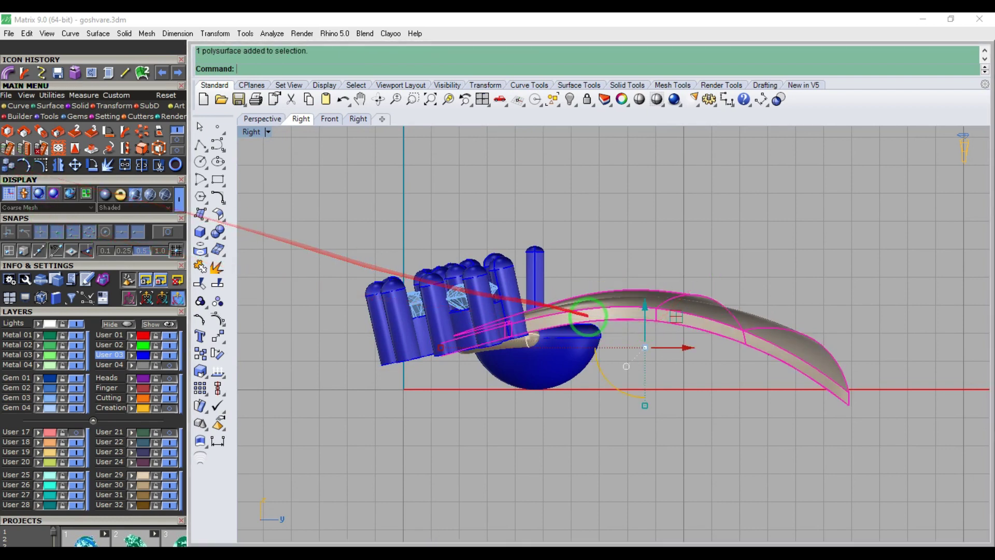
scroll(587, 319, up, 8)
click(564, 312)
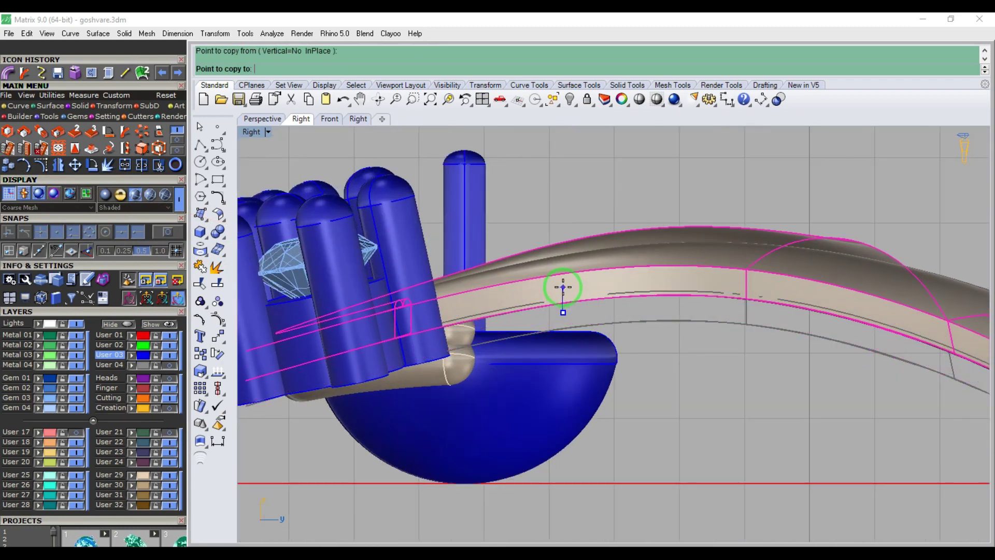
click(563, 287)
right_click(563, 288)
scroll(562, 304, down, 6)
key(Escape)
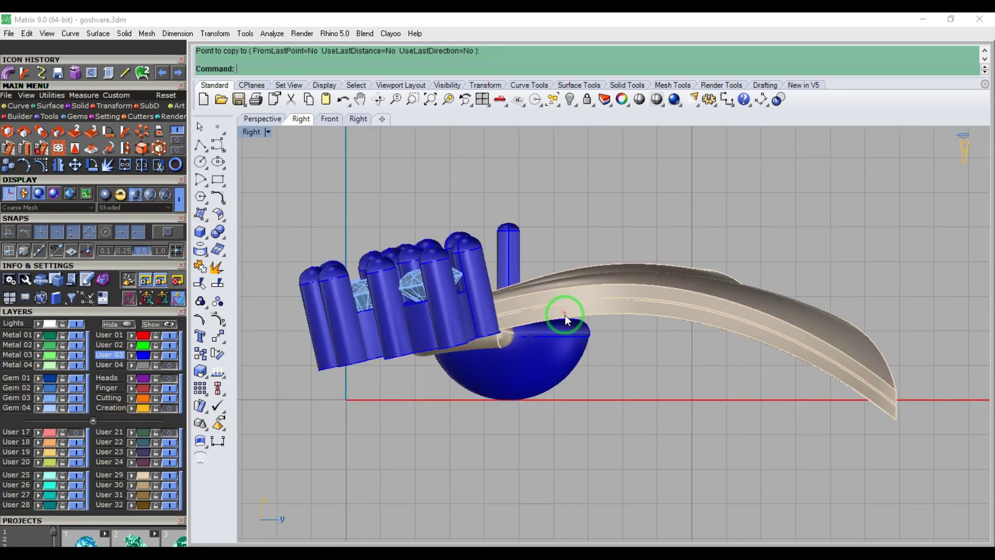
- Examine the stacked body, the pipes, the pearl cup and the prong settings from below and above in perspective
key(F5)
key(F8)
right_drag(594, 311, 536, 300)
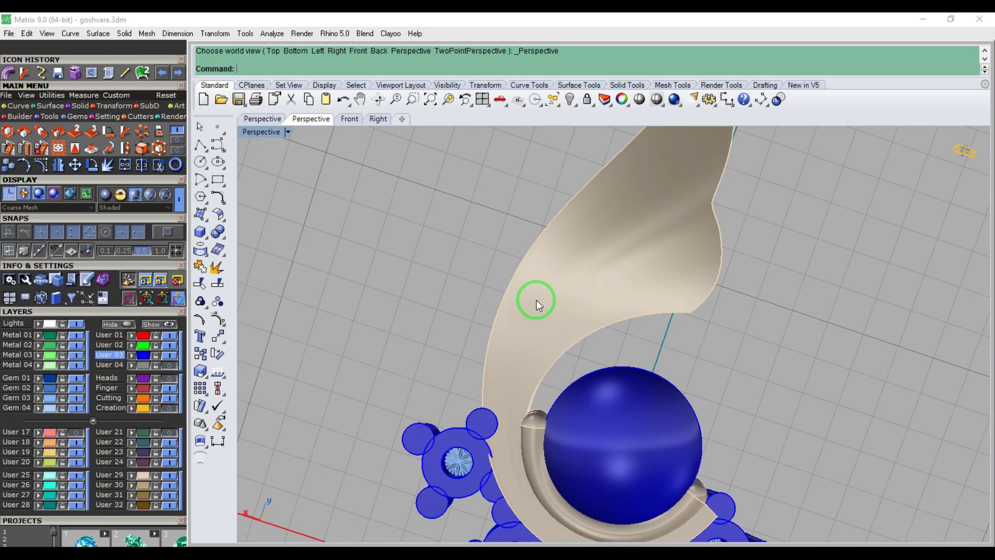
right_drag(536, 300, 750, 448)
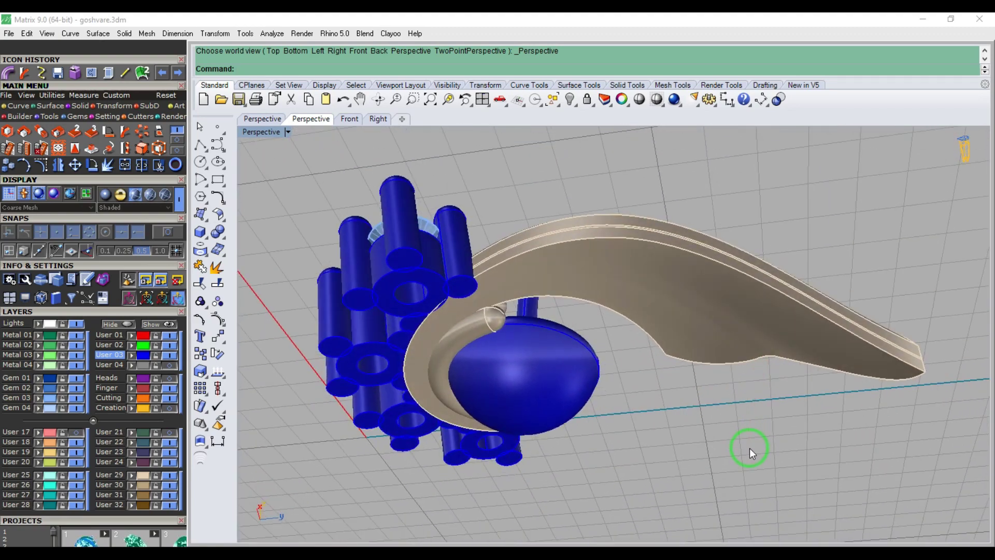
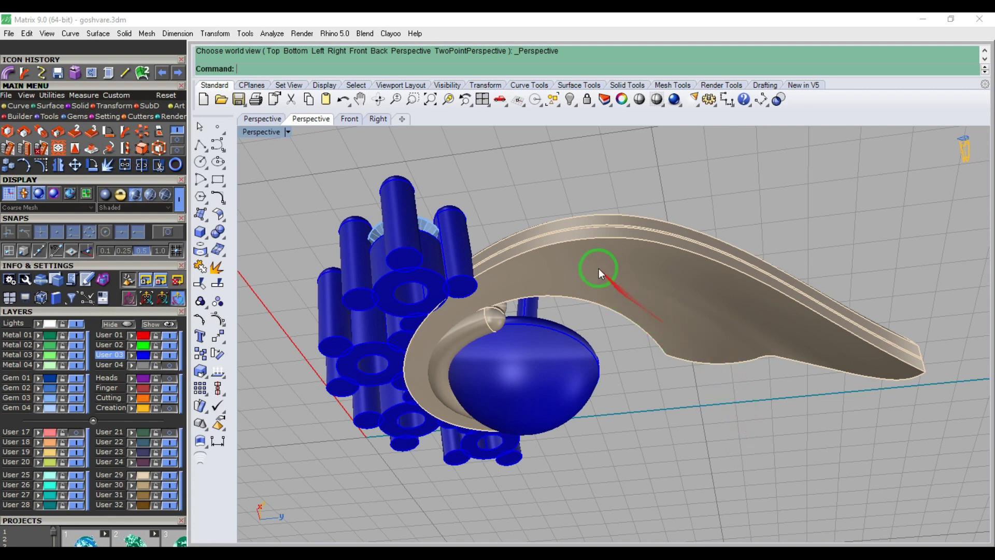
right_drag(599, 268, 504, 279)
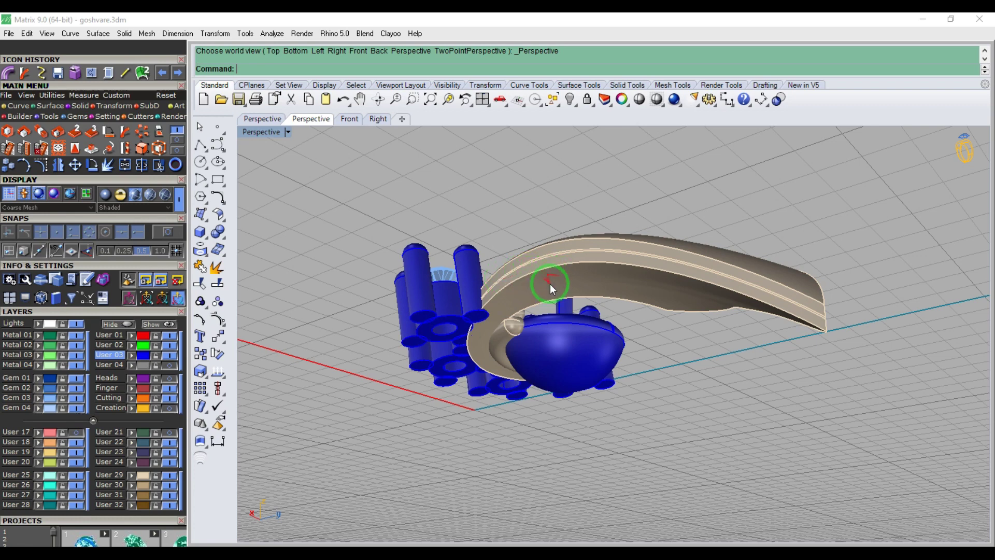
right_drag(575, 337, 569, 280)
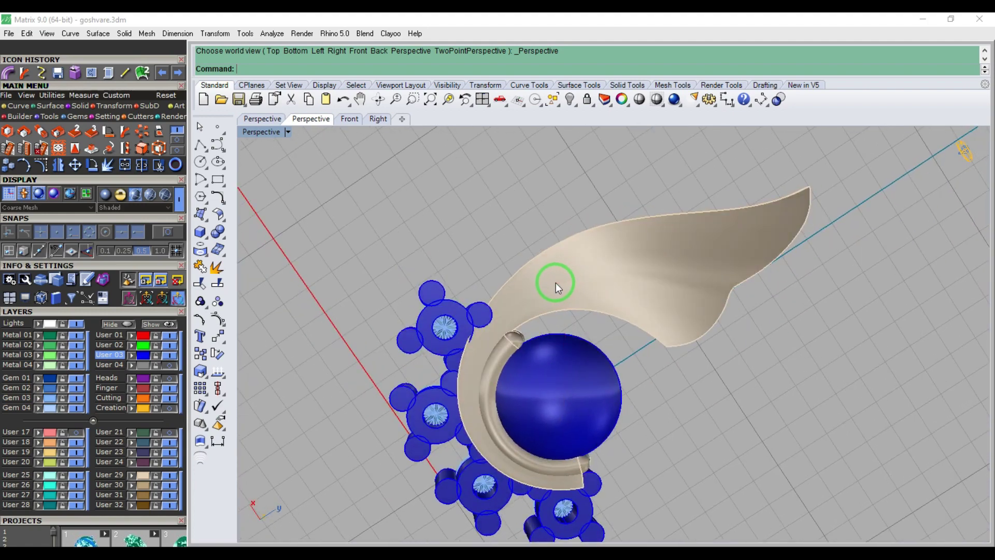
right_drag(617, 319, 629, 392)
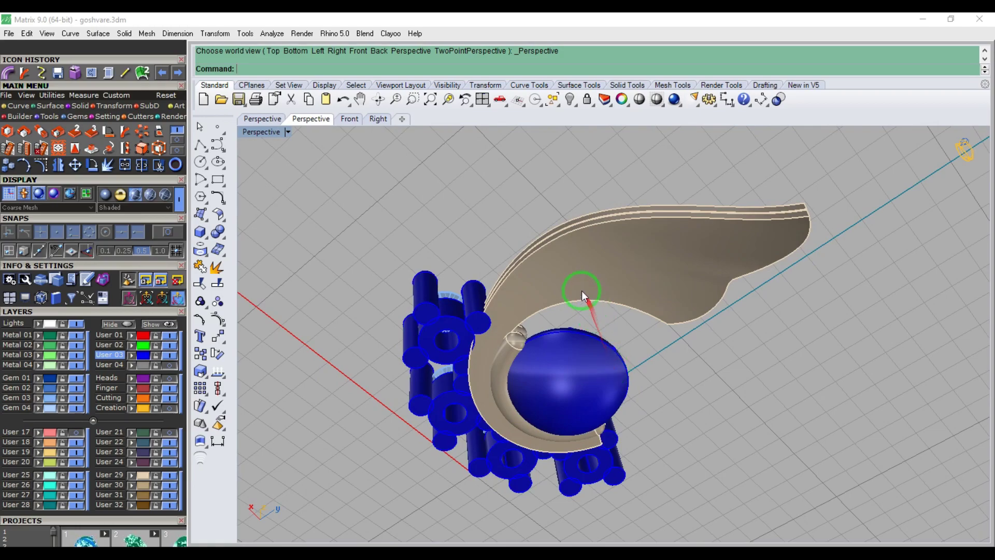
right_drag(582, 291, 677, 413)
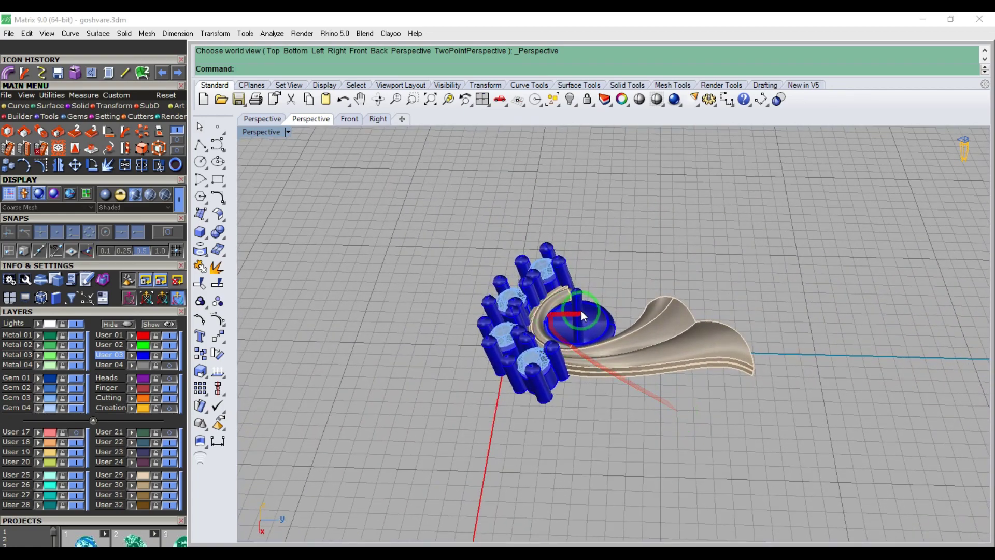
scroll(581, 310, up, 3)
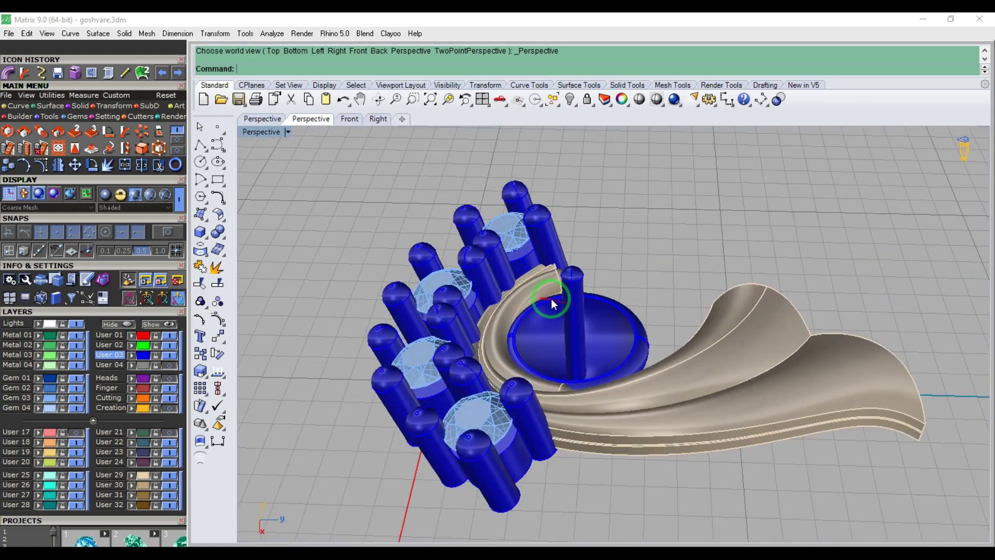
scroll(551, 299, down, 4)
right_drag(560, 364, 583, 348)
- Lengthen the pearl cup's post upward from its base in the right view by a scale factor of about 1.067
click(591, 337)
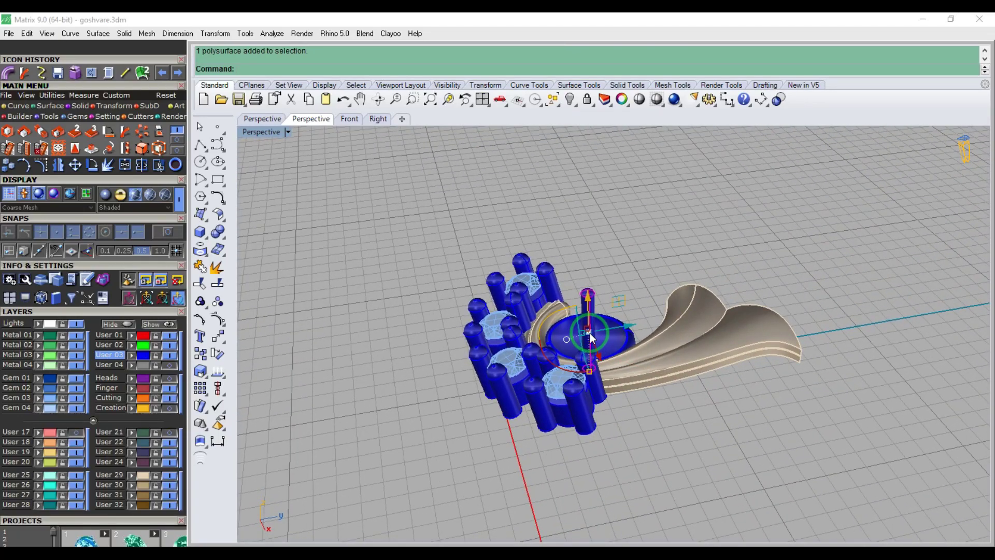
key(F3)
click(41, 131)
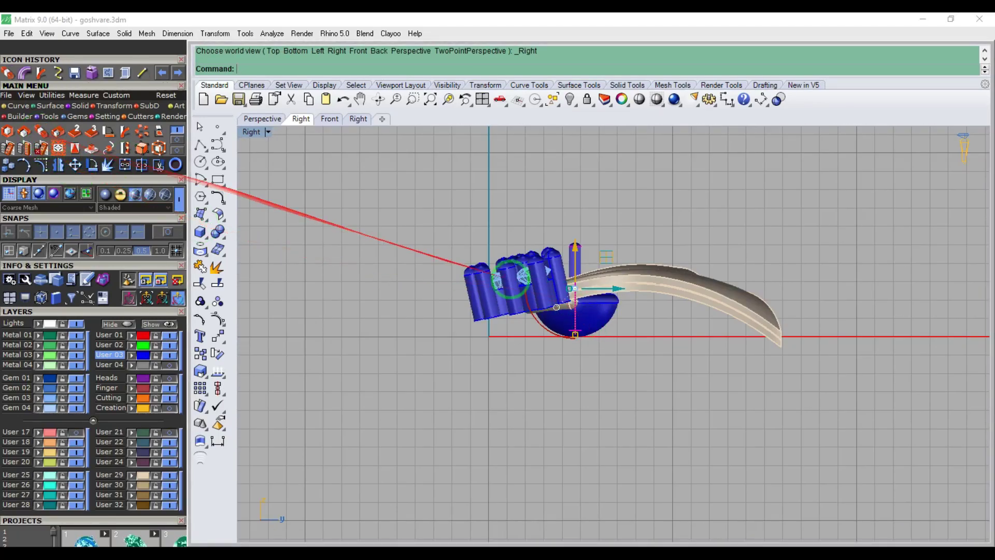
key(s)
click(575, 335)
scroll(558, 243, up, 5)
click(573, 248)
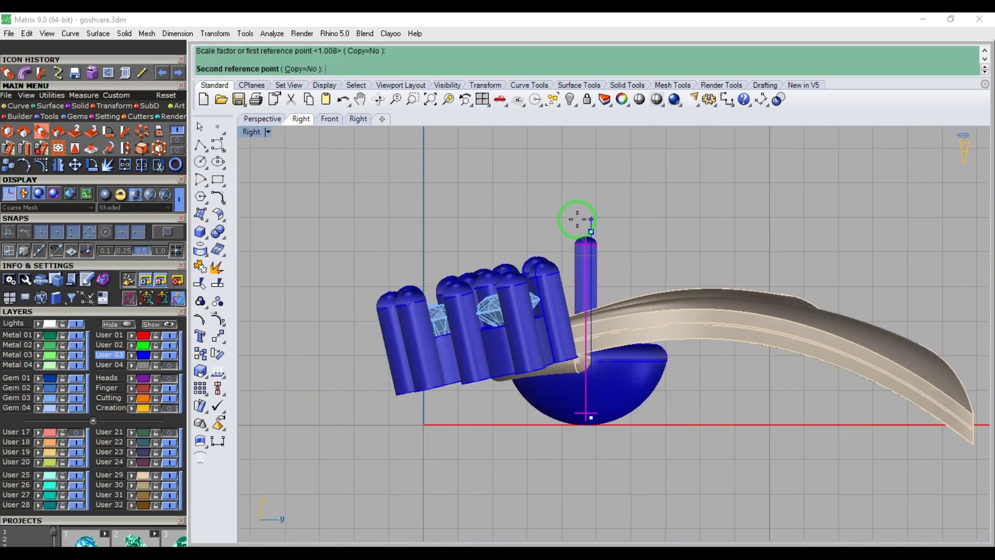
click(577, 220)
- Scale the cup's post slightly taller once more from its base and clear the selection
scroll(562, 293, down, 3)
right_click(573, 352)
click(580, 364)
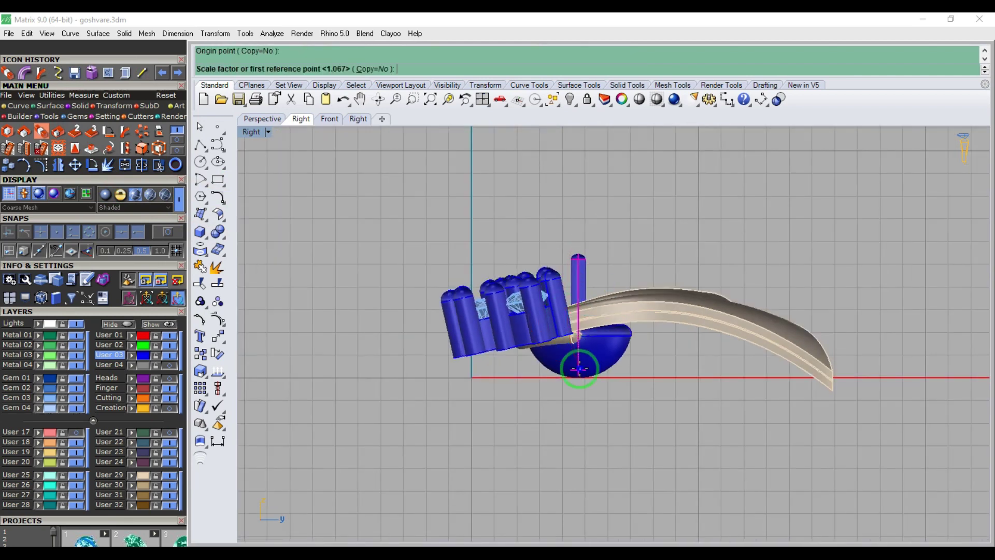
click(588, 243)
click(591, 240)
click(589, 245)
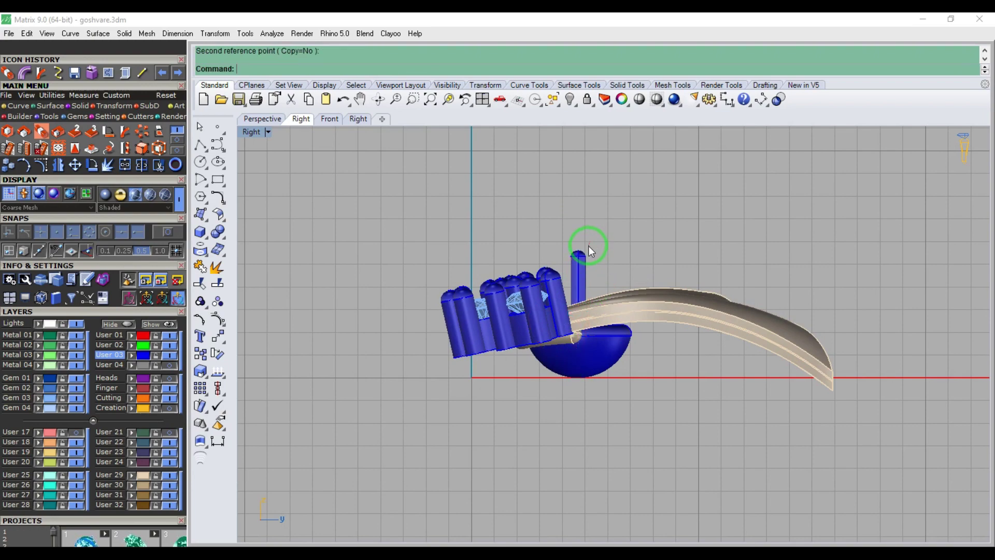
- Enclose the curved body in a 4 × 4 × 4 point control cage in the front view, using the construction plane's coordinate system
key(F1)
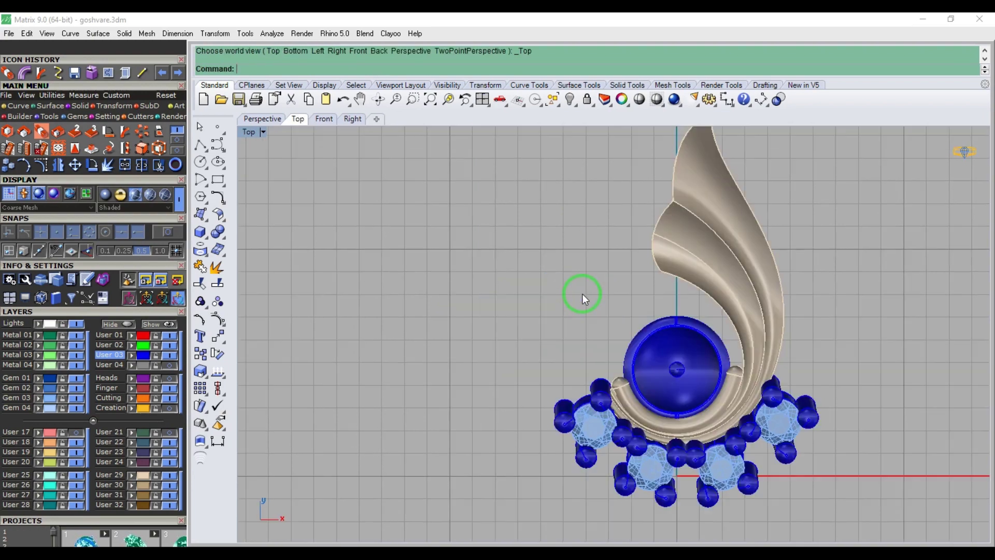
key(F4)
right_drag(609, 378, 407, 402)
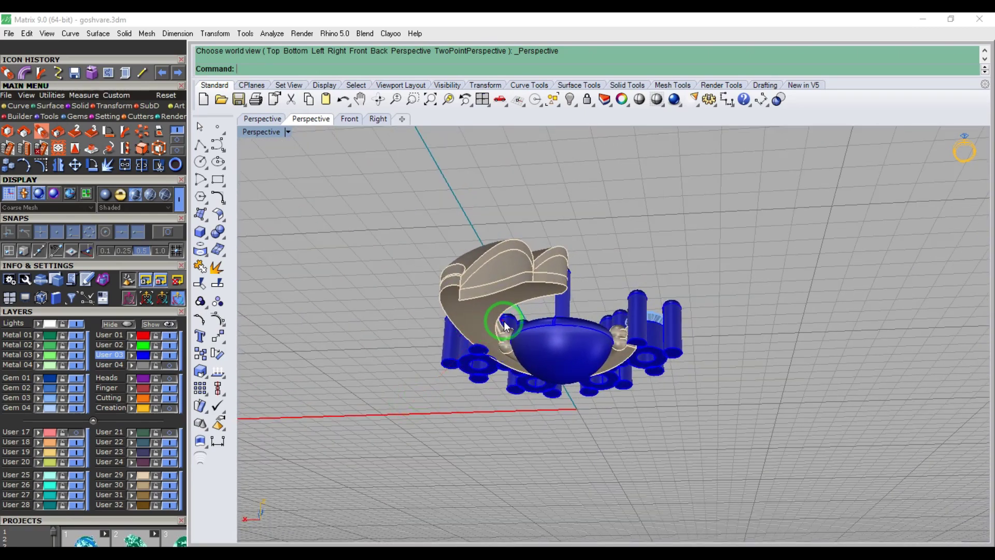
click(549, 249)
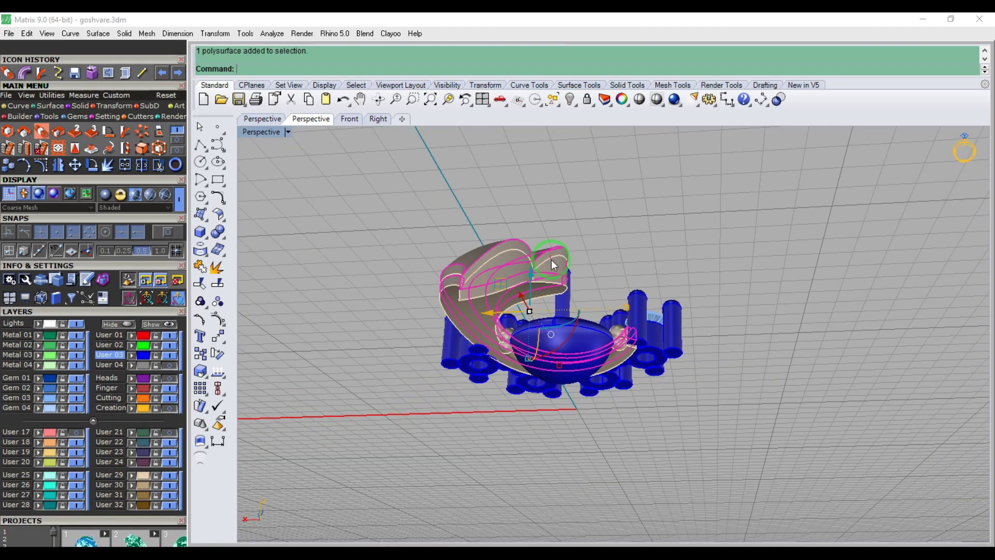
key(F6)
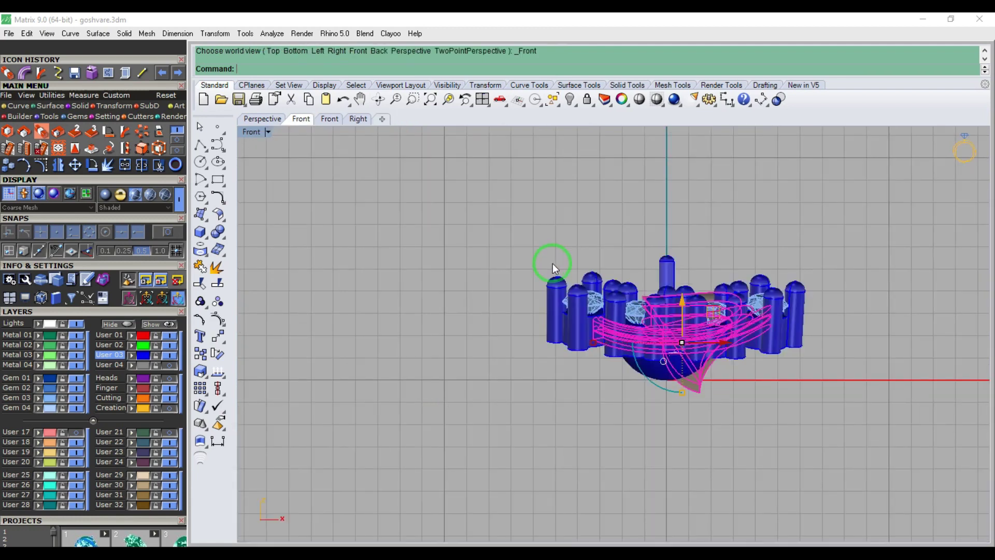
right_drag(681, 294, 615, 291)
click(157, 146)
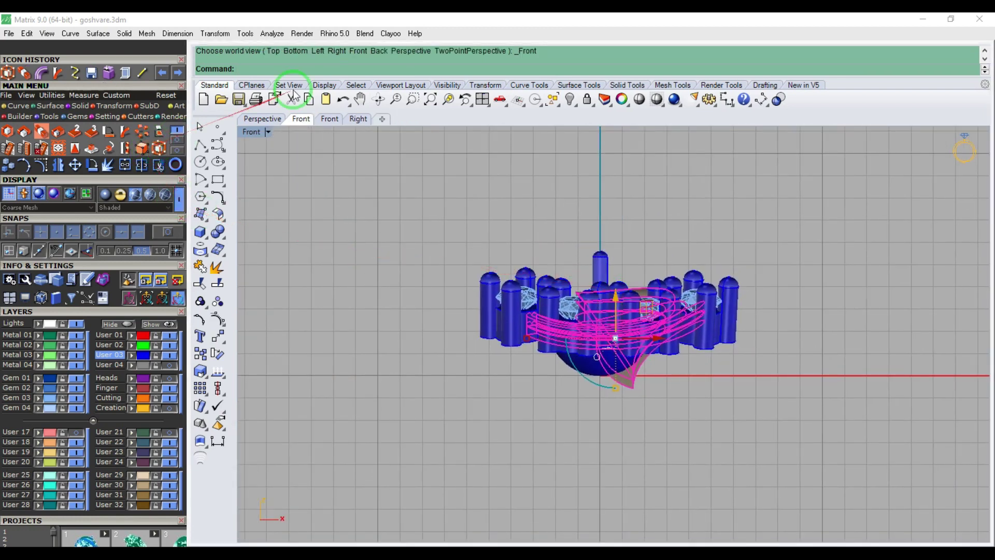
click(312, 69)
click(313, 70)
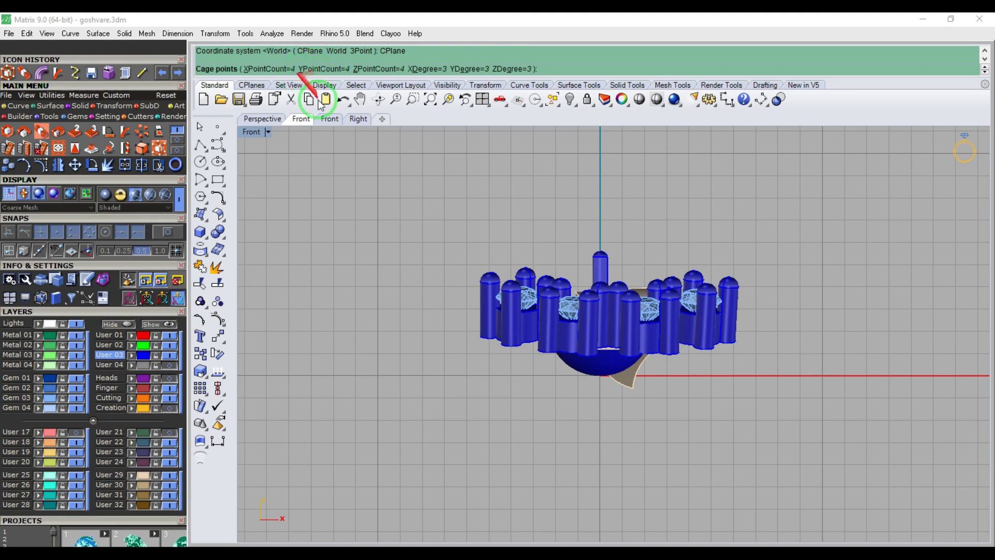
right_click(472, 170)
right_click(472, 170)
- Raise the cage points on the pearl-cup side slightly to bend that part of the curved body upward, leaving the nearer points unselected
key(ctrl+F4)
right_drag(580, 257, 459, 366)
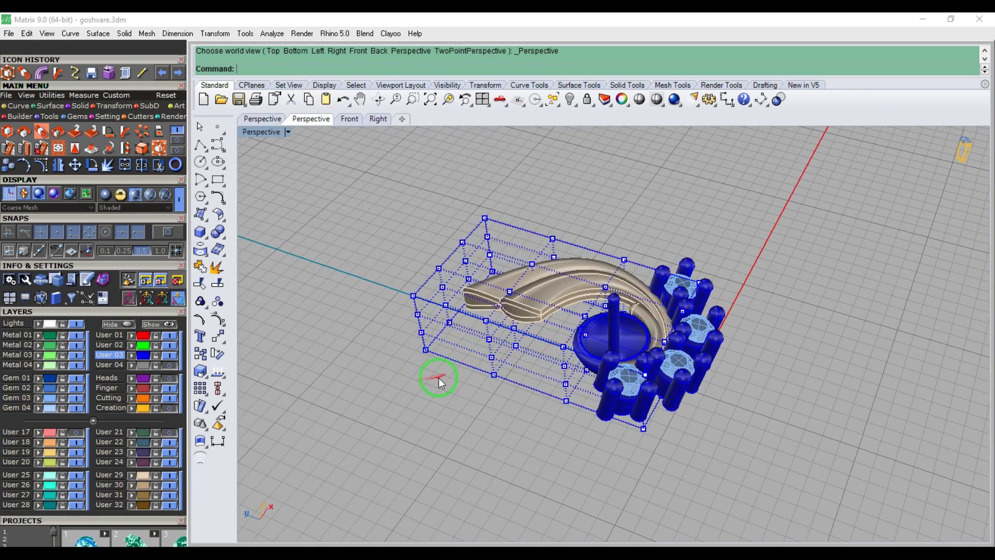
right_drag(495, 393, 539, 407)
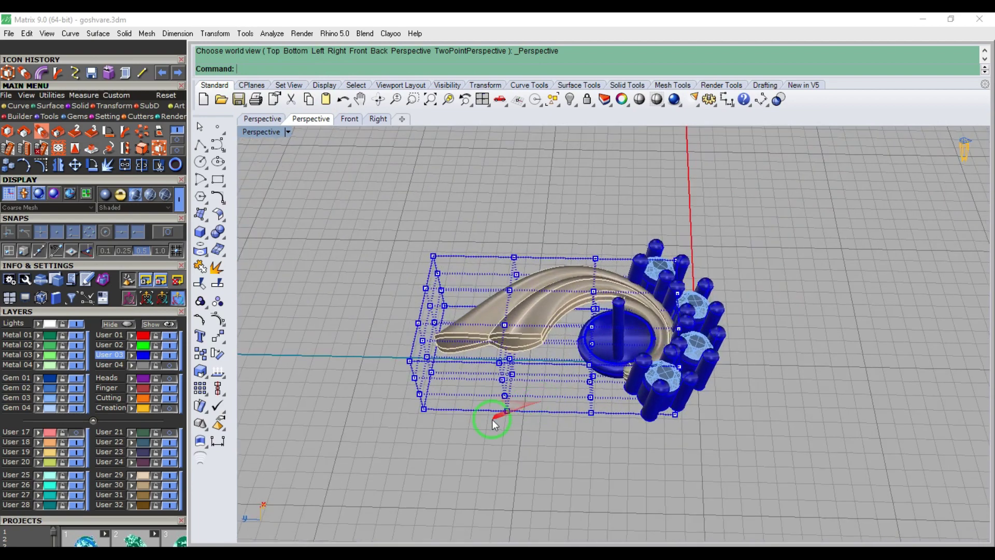
drag(491, 420, 612, 321)
right_drag(612, 321, 649, 332)
scroll(537, 370, up, 3)
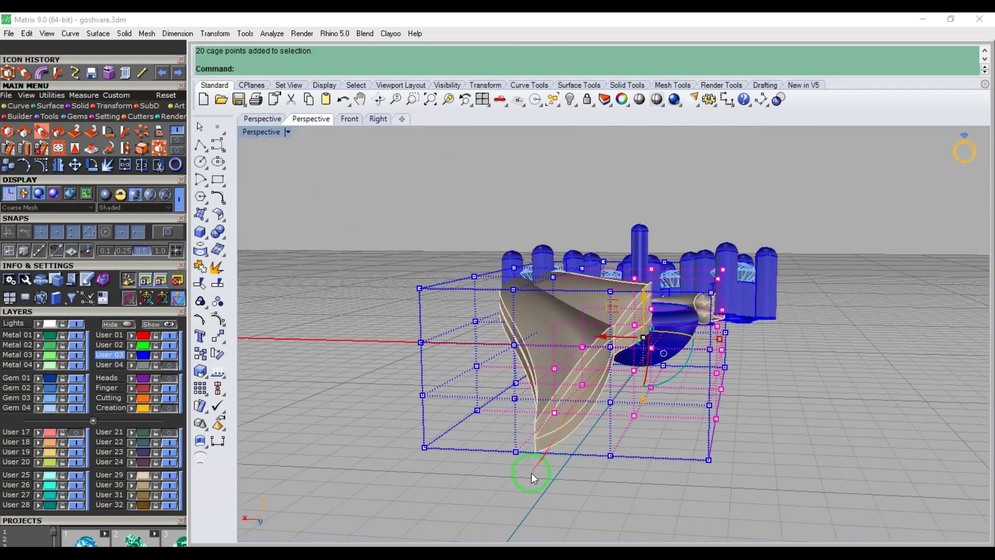
ctrl+drag(533, 472, 601, 327)
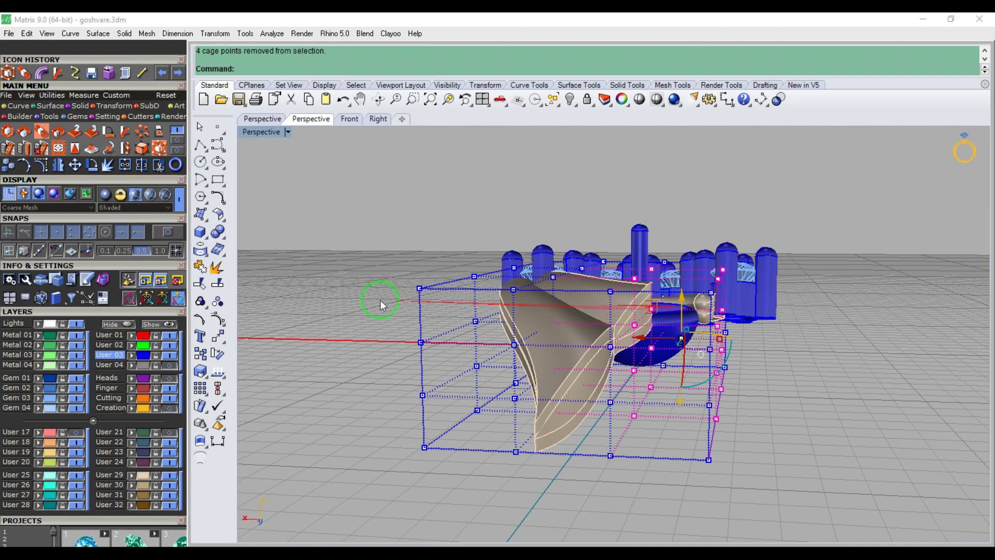
drag(684, 303, 683, 274)
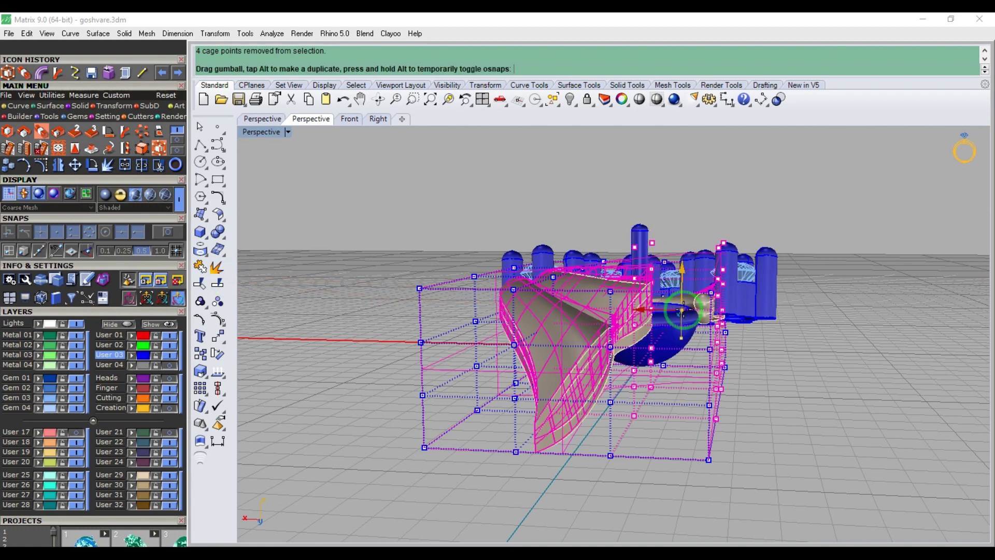
drag(683, 310, 684, 310)
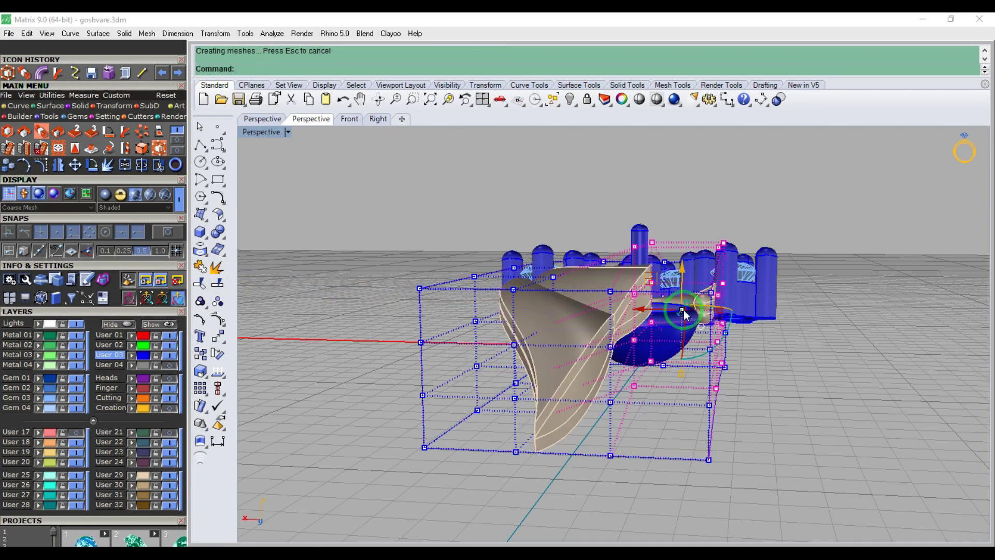
- Delete the control cage from the reshaped body
right_drag(684, 313, 817, 417)
click(572, 372)
key(Delete)
- With the Gem 03 layer hidden, group the body, pearl cup and prong settings and assign them to the Metal 01 layer
right_drag(546, 334, 525, 341)
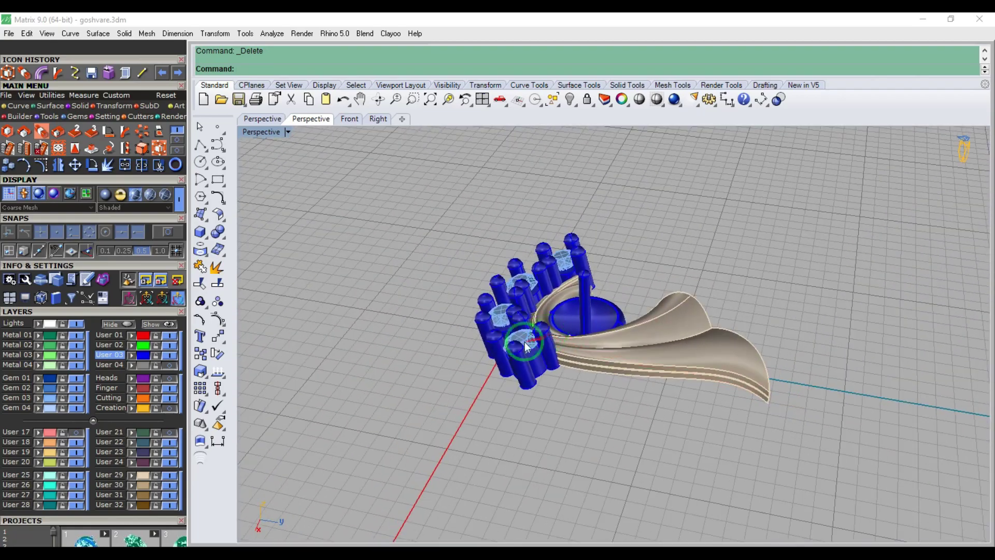
click(76, 397)
right_drag(519, 363, 628, 310)
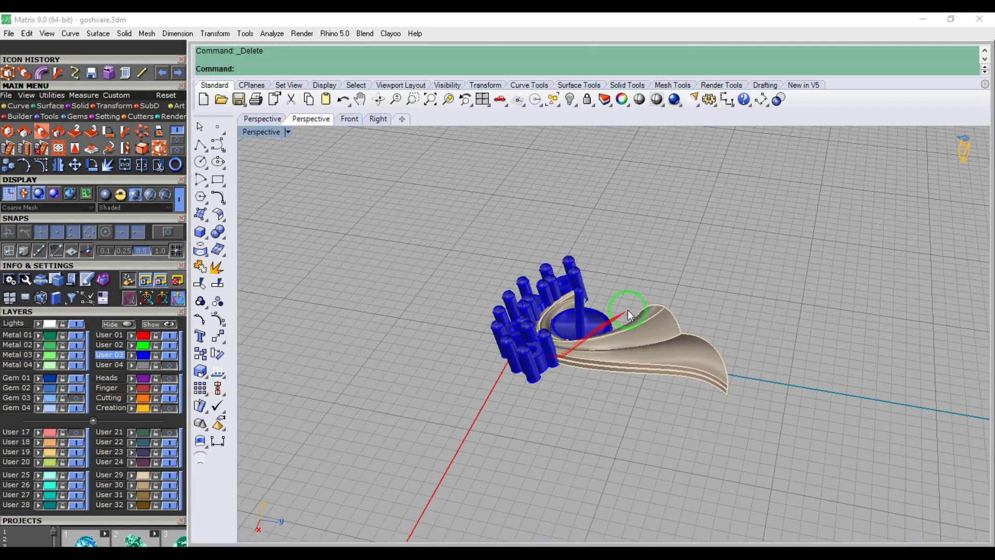
drag(698, 249, 413, 425)
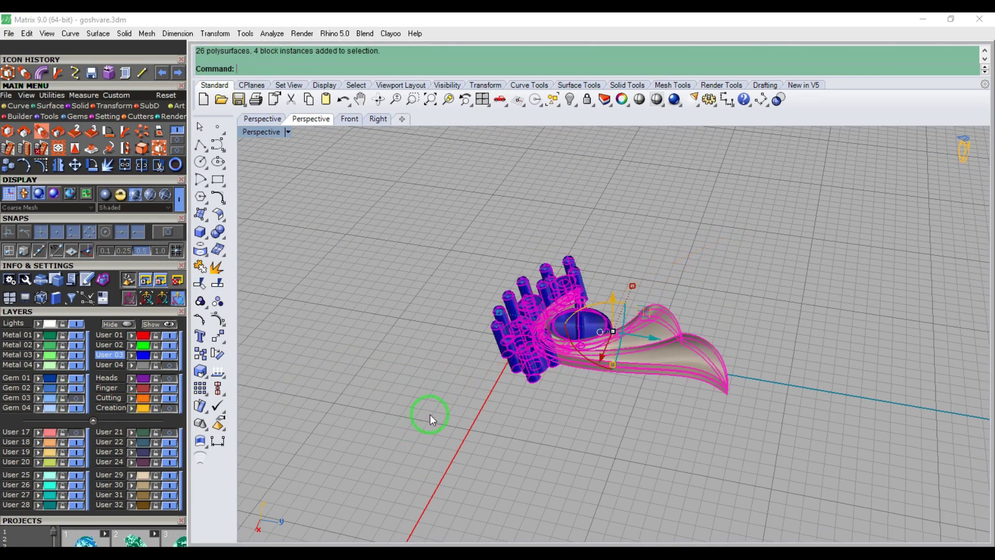
key(ctrl+g)
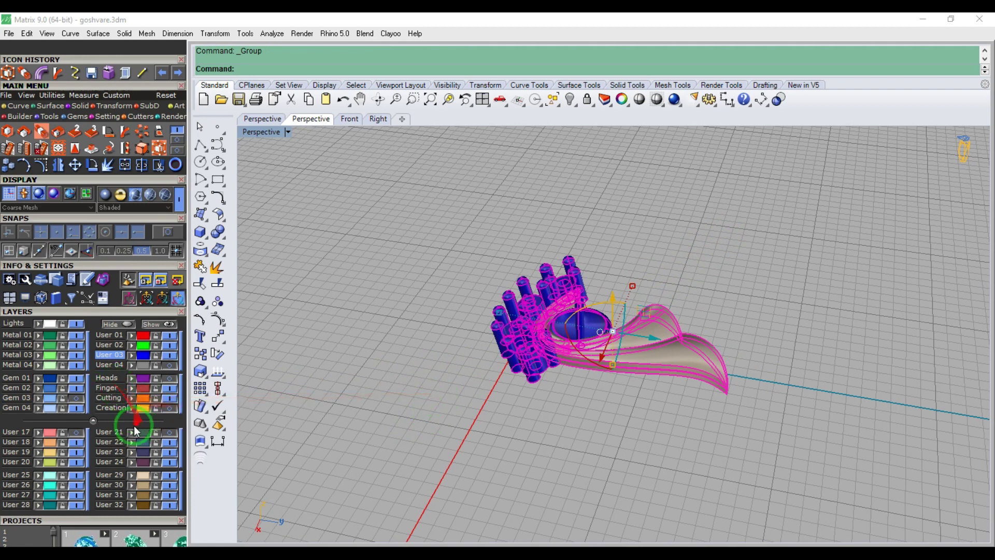
click(39, 336)
click(426, 370)
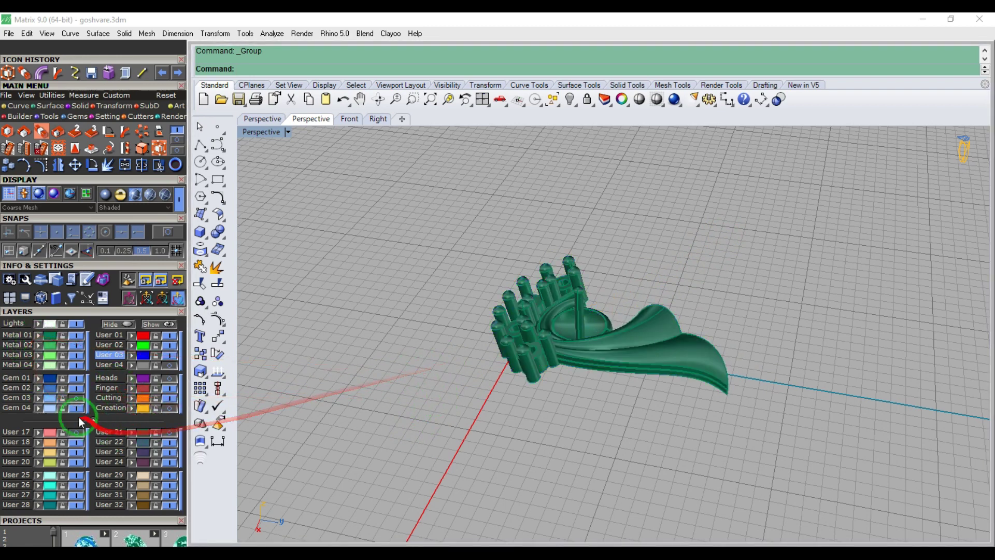
- Show the gems and pearl on layers Gem 03 and User 17 and save the file
click(76, 398)
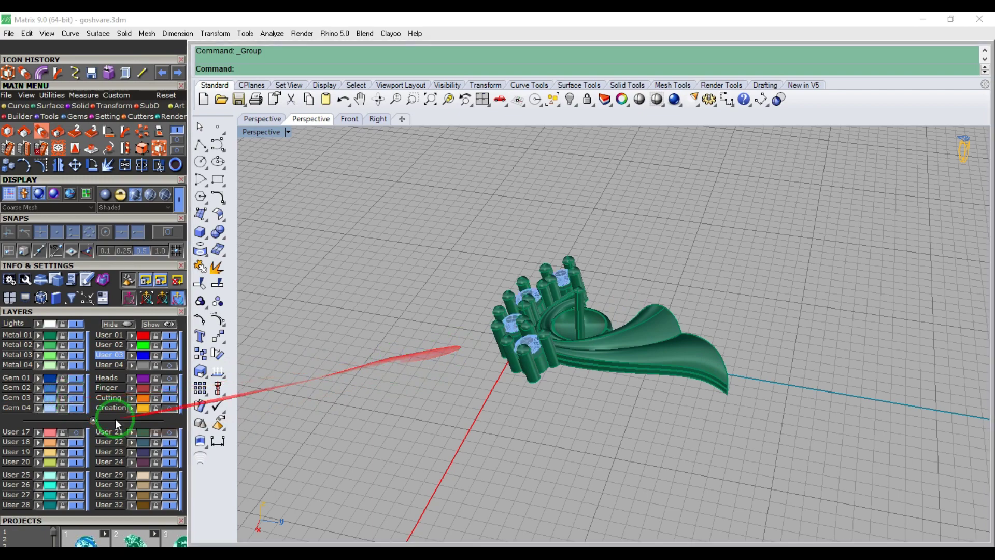
click(76, 432)
right_drag(415, 360, 542, 333)
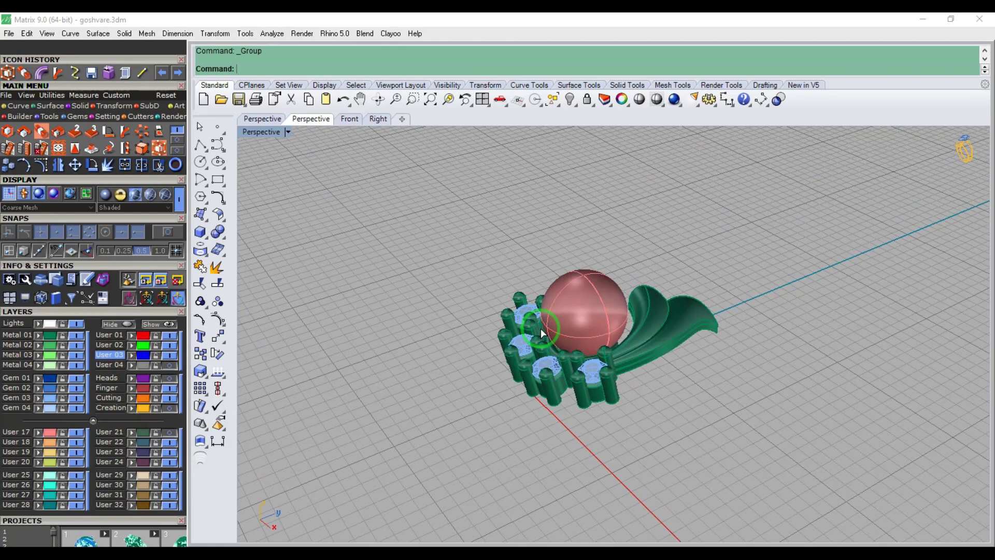
key(ctrl+F2)
key(ctrl+F3)
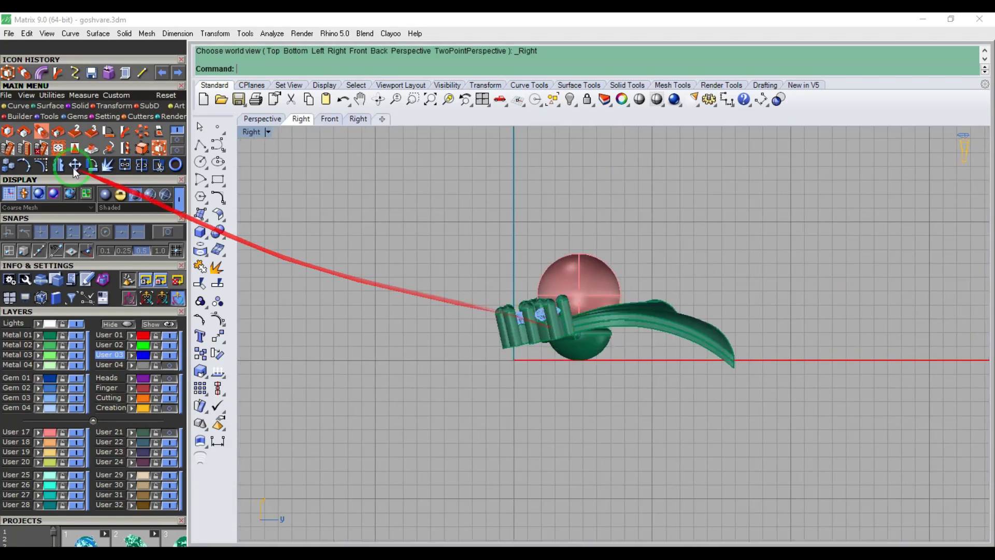
click(9, 34)
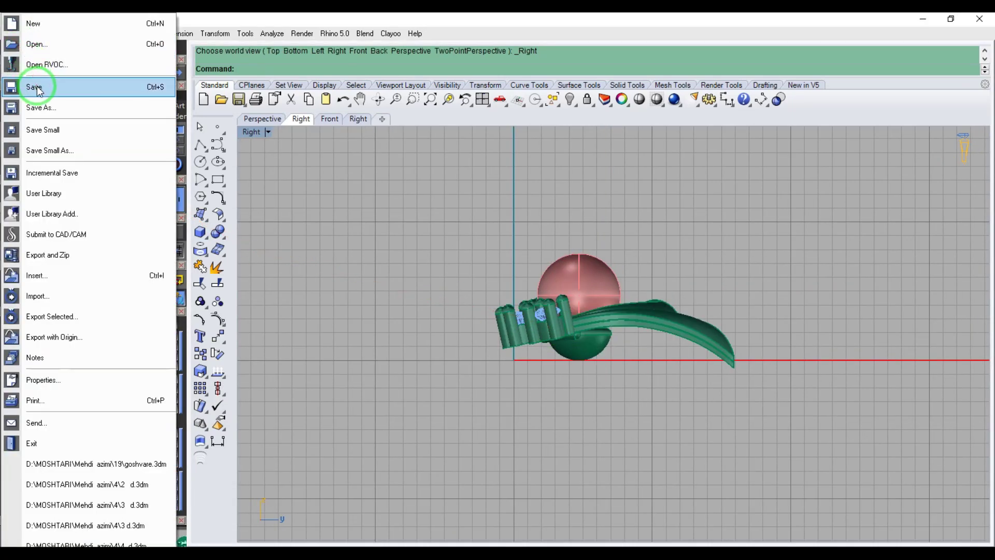
click(41, 86)
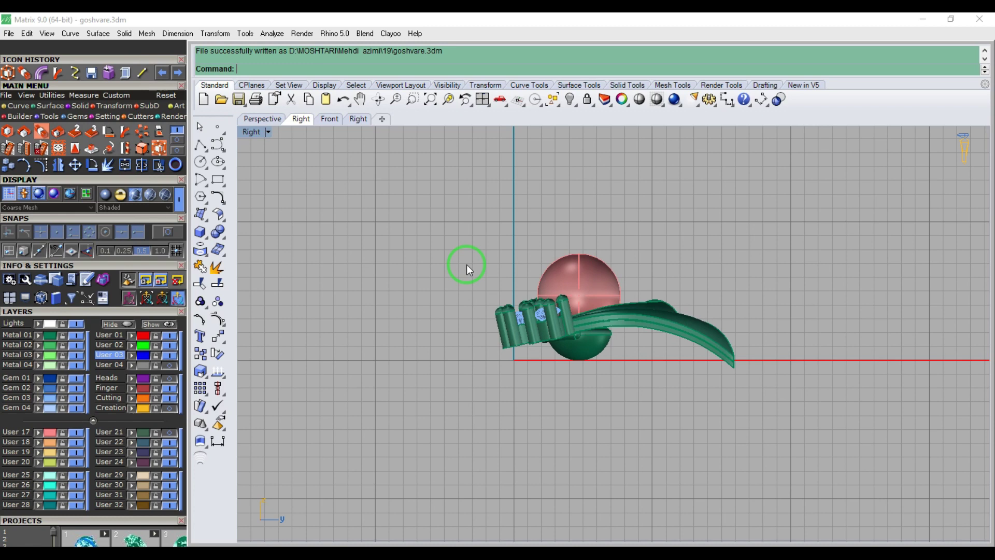
- Try a 0.25 edge fillet on the two upper edges of the body's scalloped end, then undo it
key(F1)
key(F4)
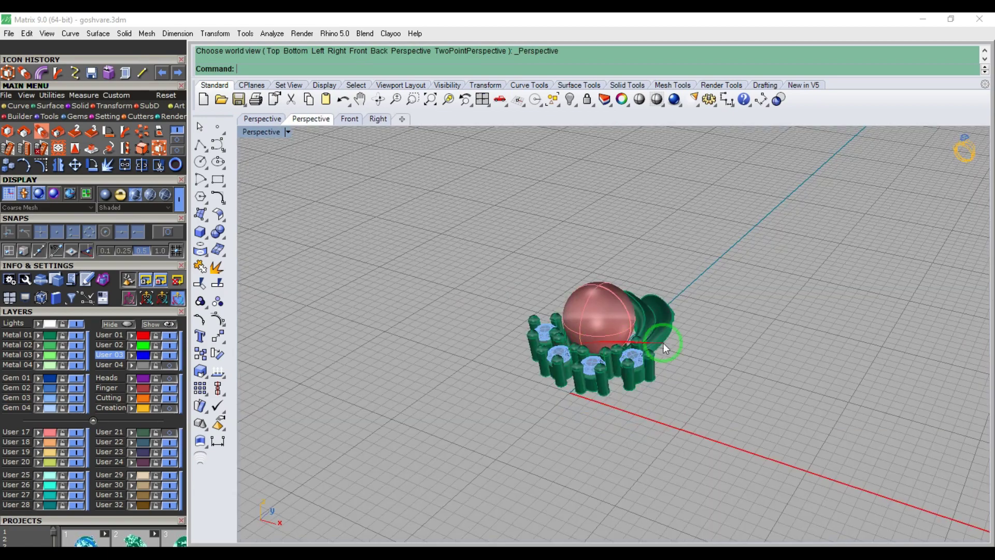
right_drag(666, 342, 551, 337)
scroll(551, 340, up, 7)
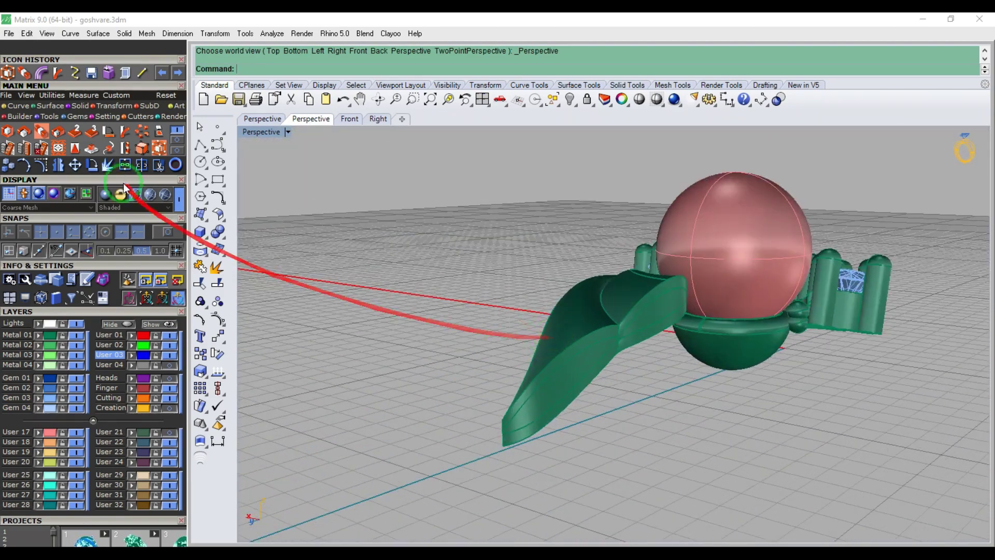
click(82, 109)
click(107, 132)
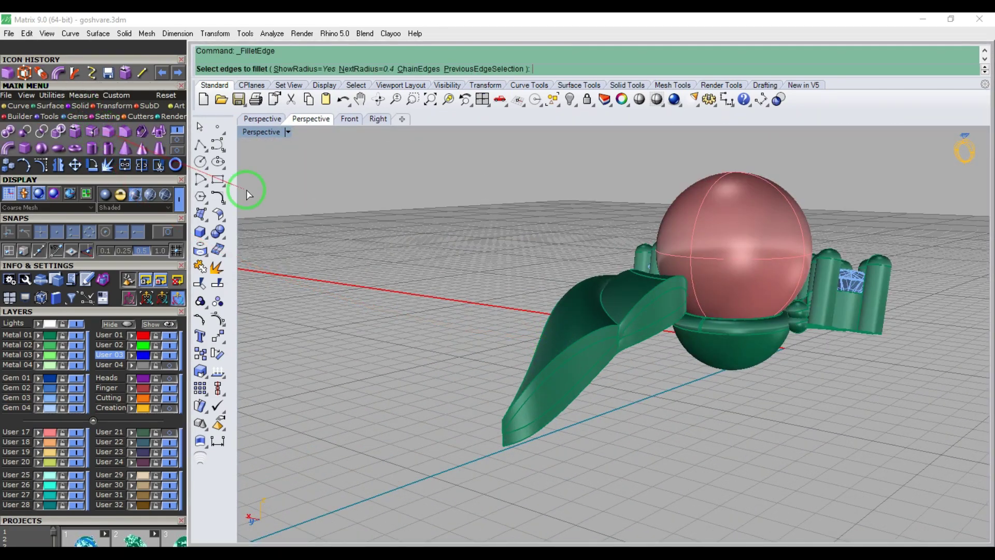
text(.25)
key(Return)
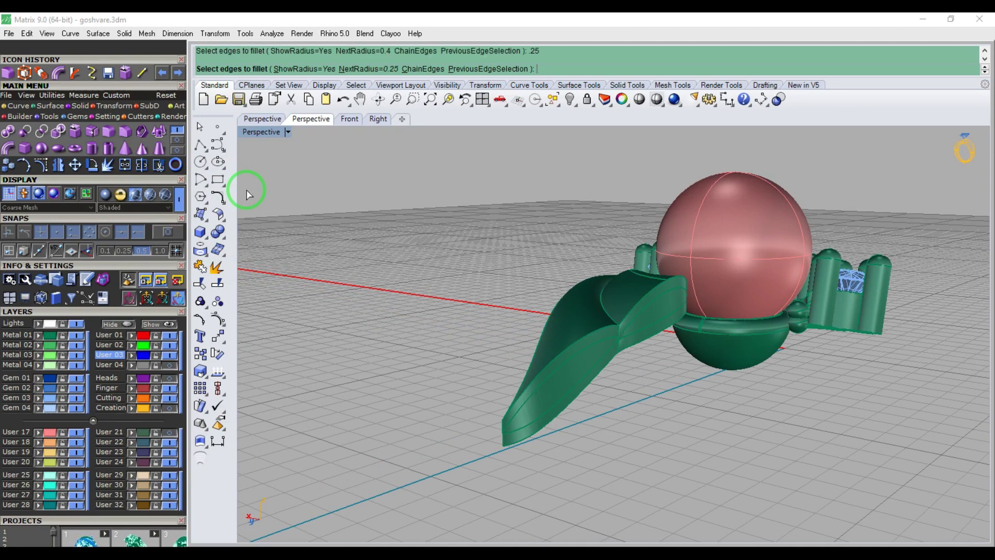
click(587, 337)
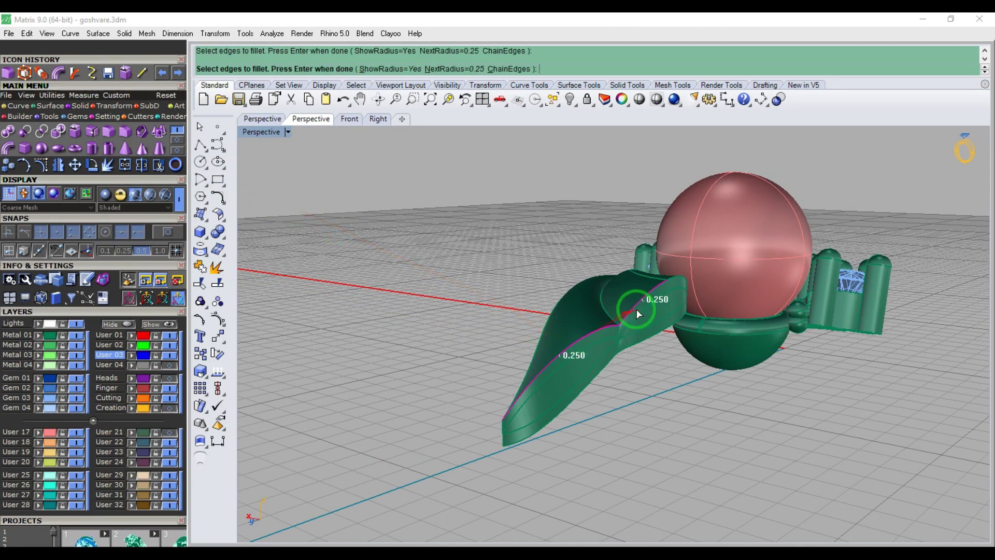
key(Return)
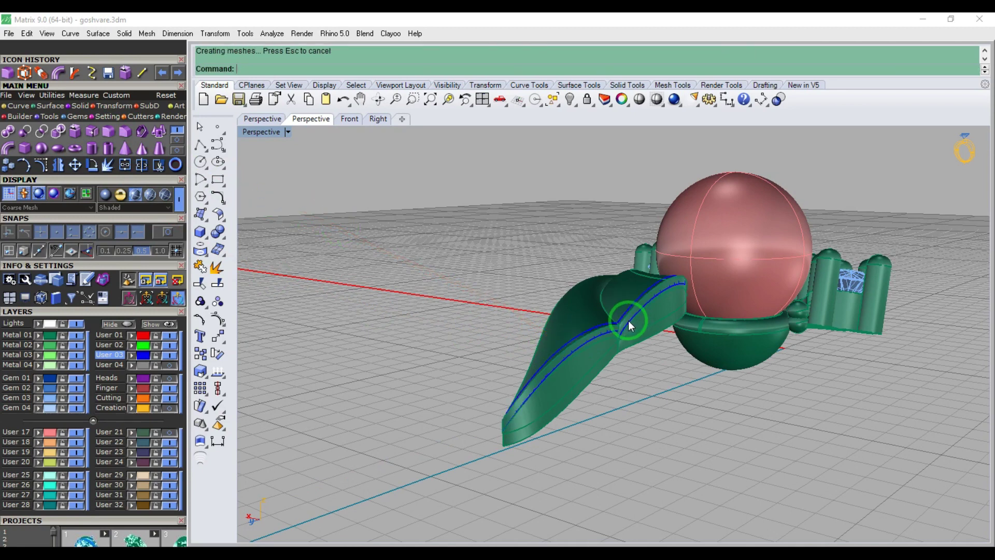
key(ctrl+z)
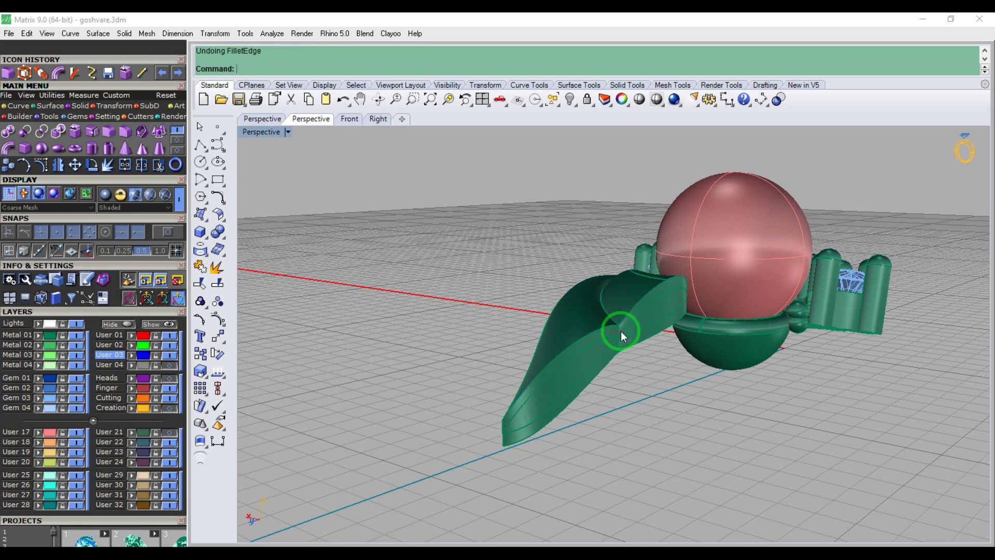
- Try a 0.2 edge chamfer on the two upper edges of the body's scalloped end, then undo it
click(125, 131)
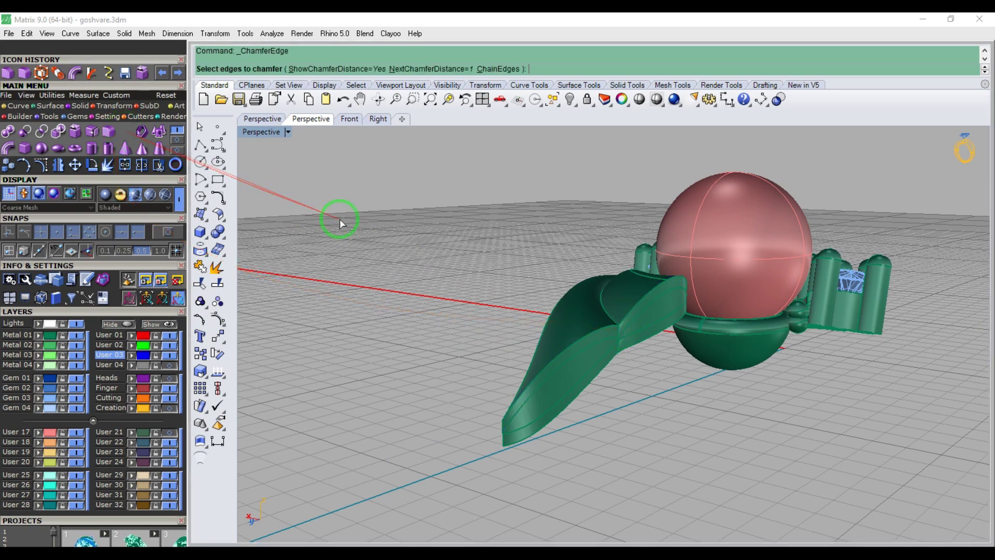
text(.2)
key(Return)
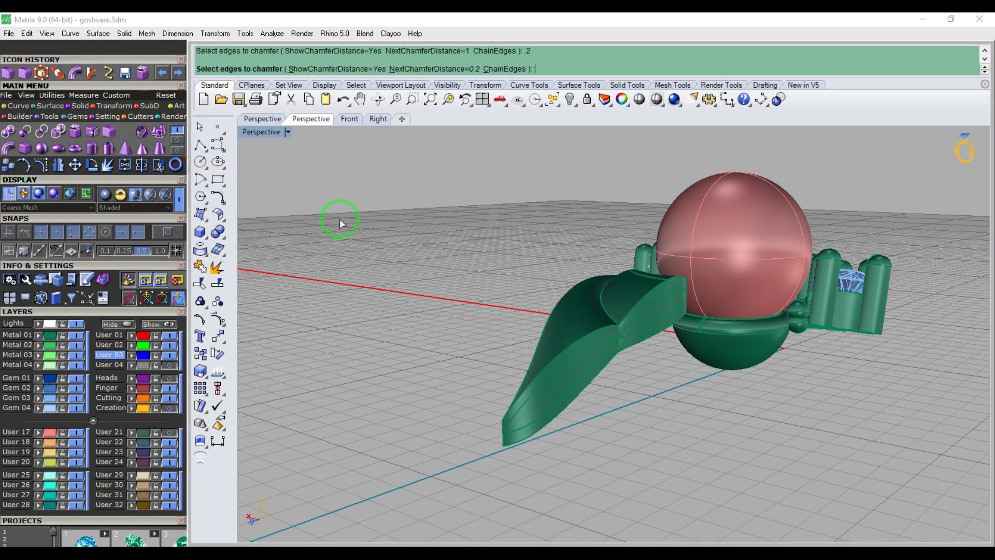
click(596, 328)
click(642, 303)
key(Return)
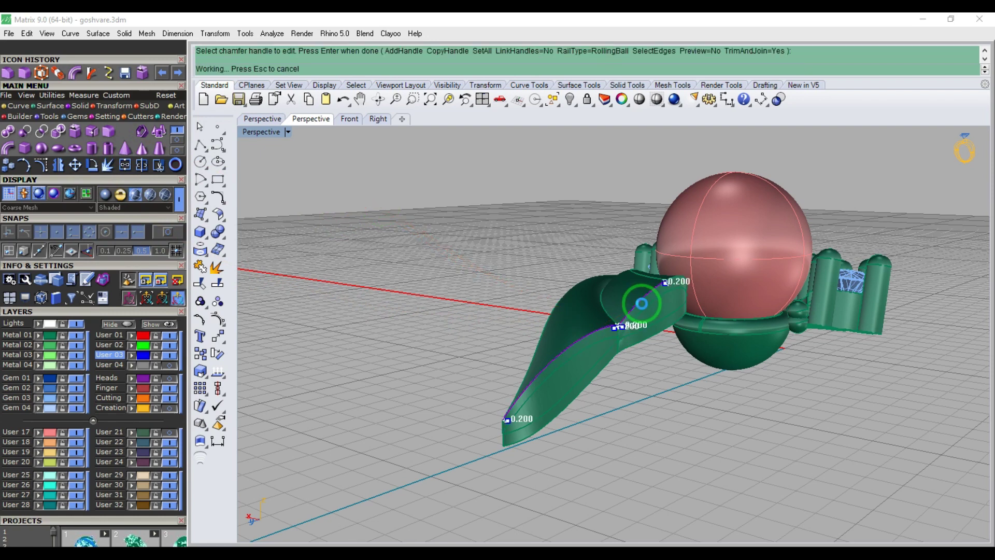
key(ctrl+z)
- Try a 0.2 edge chamfer on the two upper edges and the outer tip edge of the body's scalloped end, then undo it
right_click(559, 363)
click(558, 358)
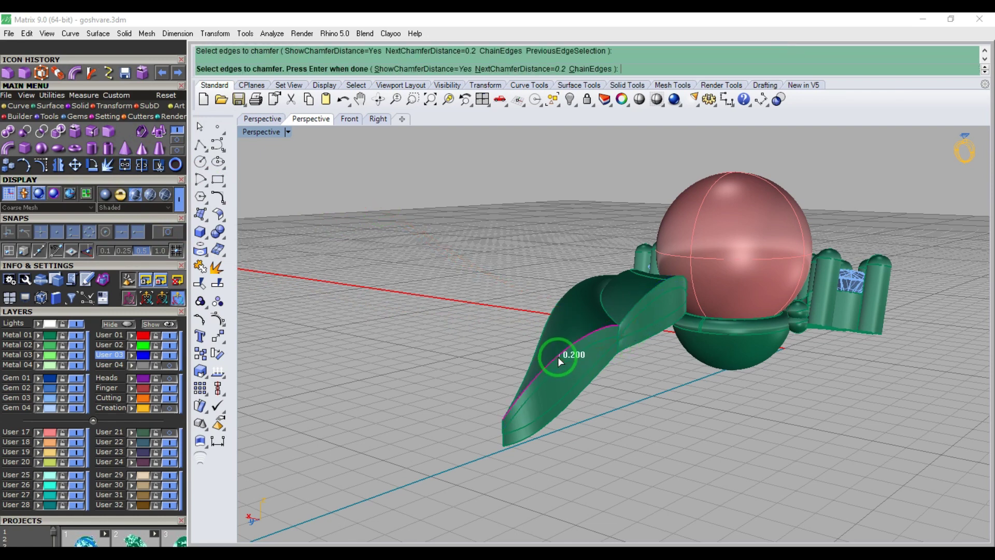
scroll(504, 423, up, 3)
click(503, 423)
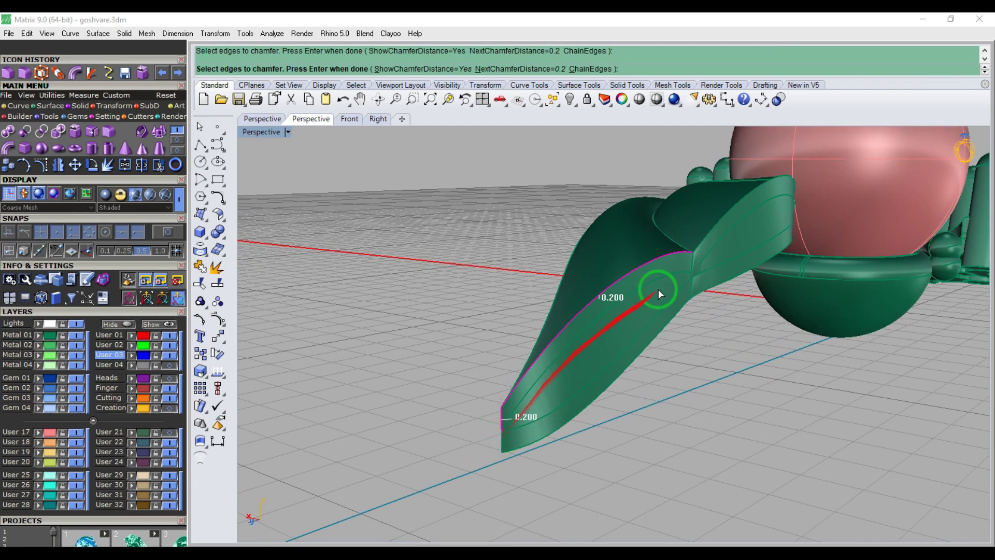
click(726, 216)
right_drag(735, 219, 604, 254)
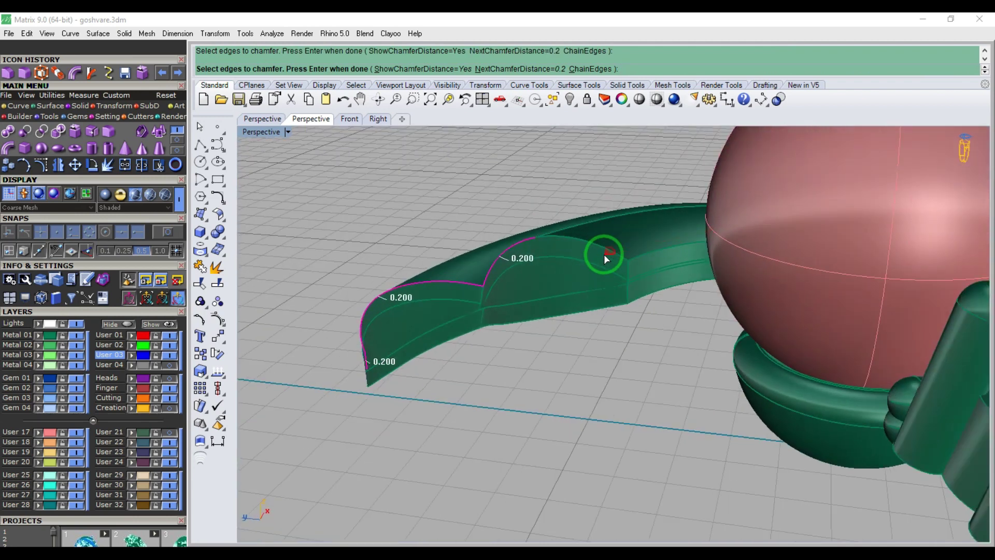
key(Return)
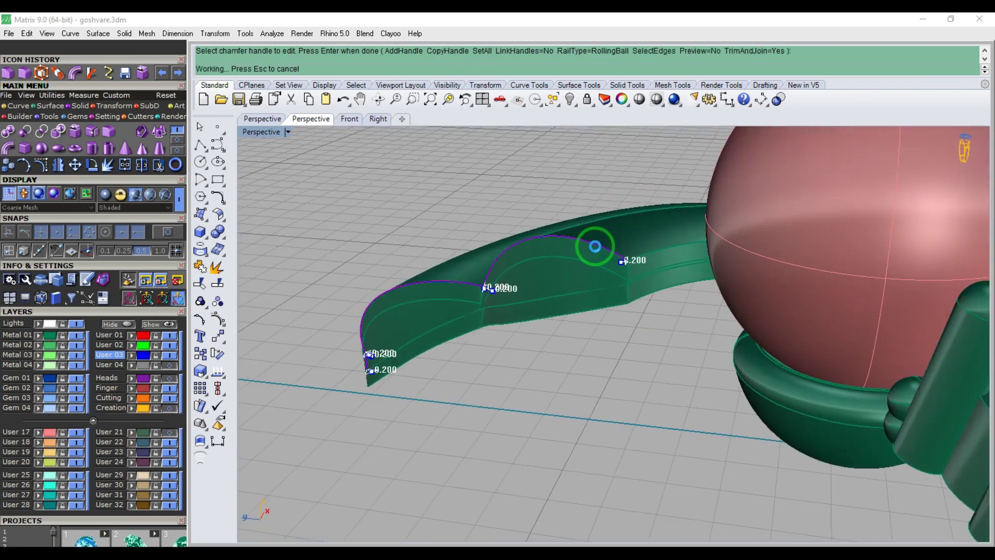
key(ctrl+z)
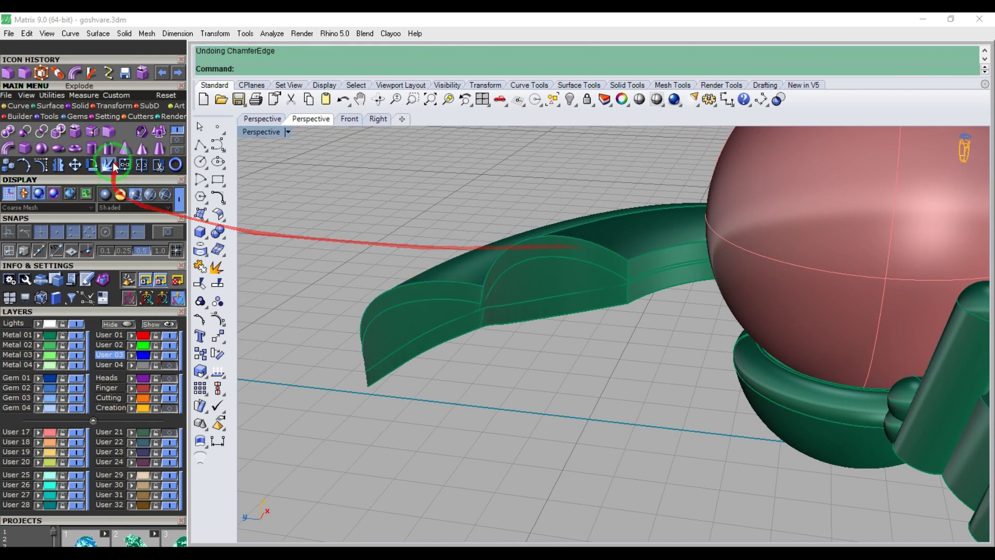
- Try the 0.25 edge fillet once more along the scalloped end's two upper edges, then undo it
click(113, 164)
click(559, 243)
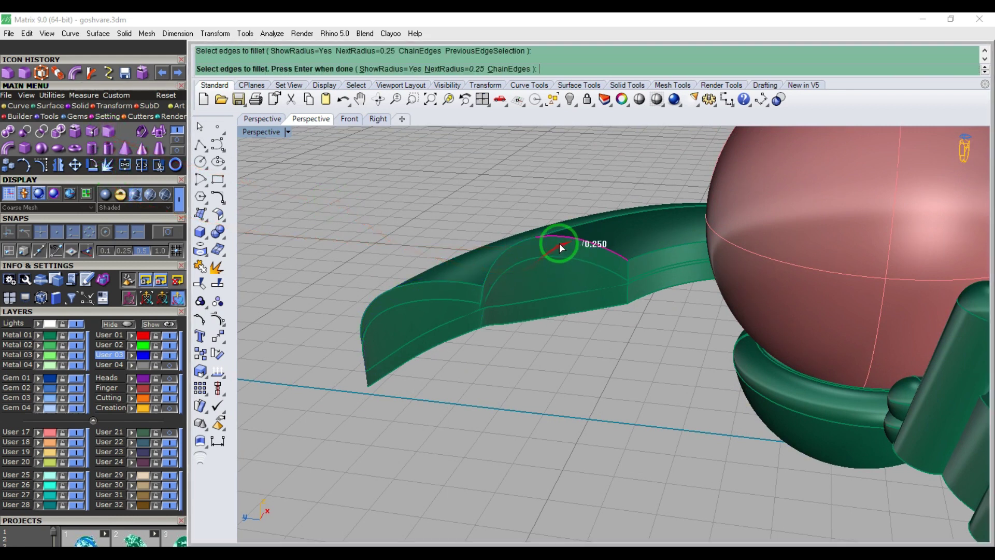
click(470, 282)
key(Return)
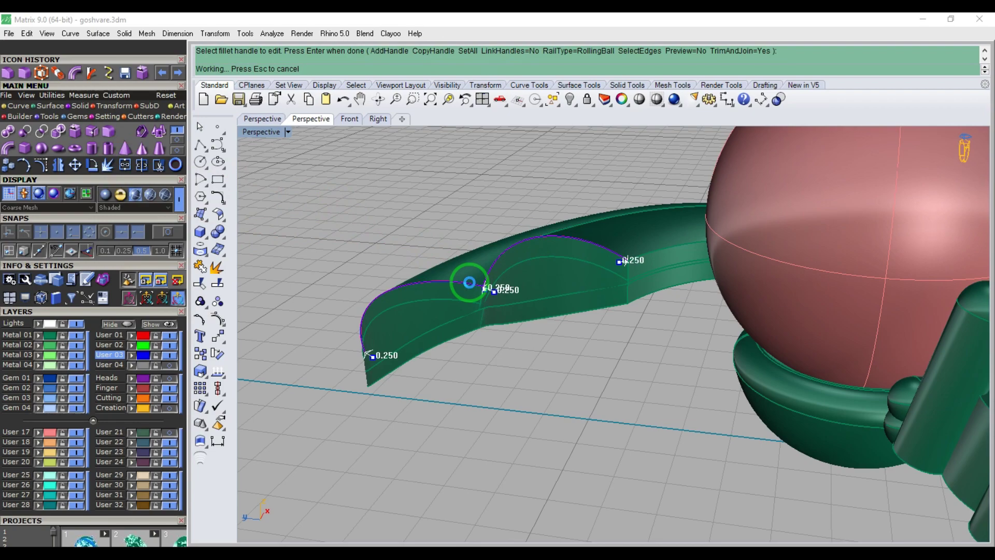
key(ctrl+z)
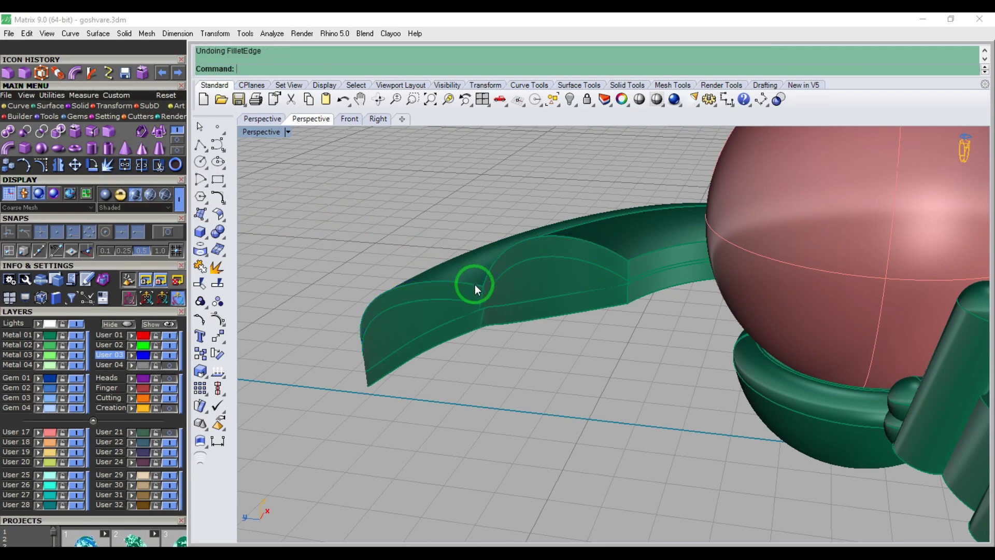
- Ungroup all the metal parts of the piece so the rods beside the pearl cup can be edited separately
right_drag(488, 294, 537, 263)
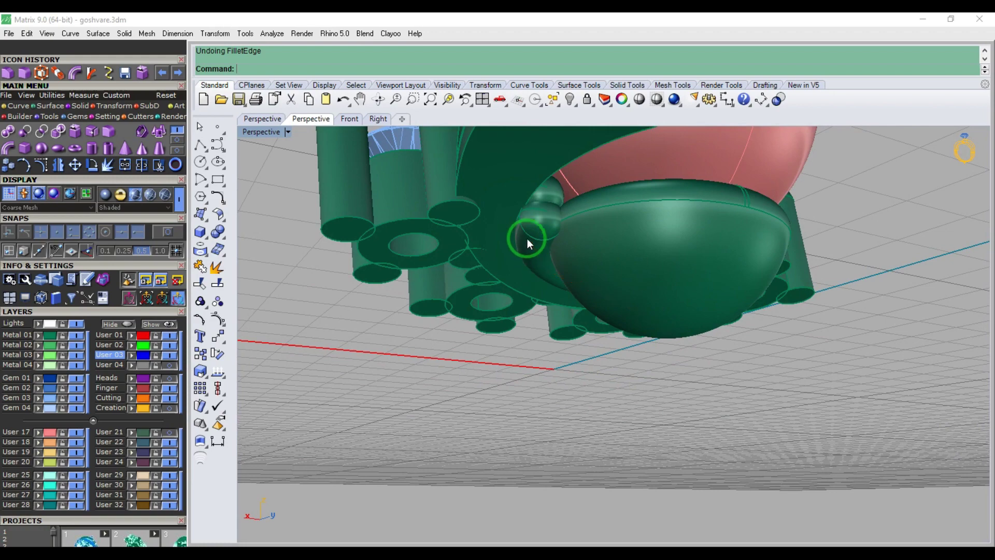
right_drag(533, 224, 574, 225)
key(ctrl+a)
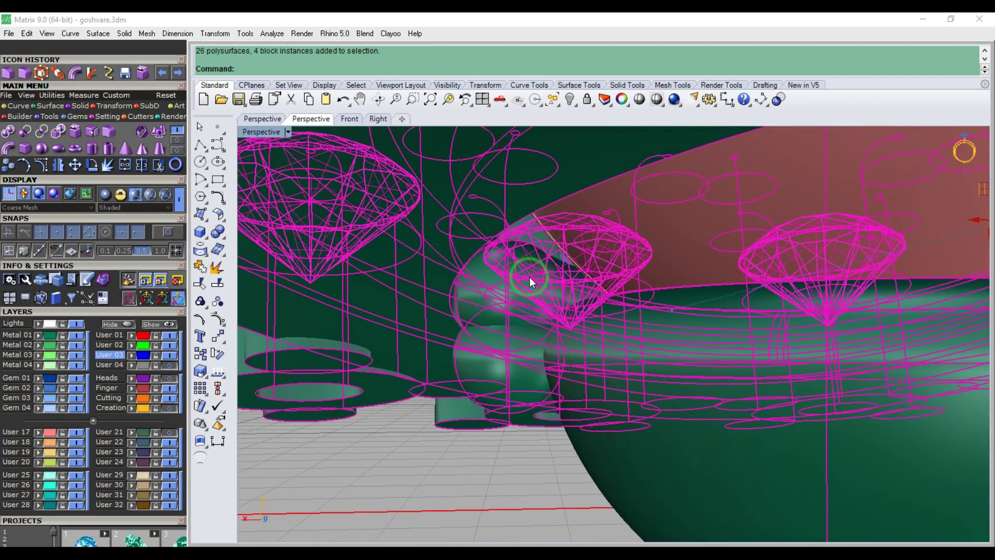
key(ctrl+shift+g)
- Bend the end of the upper curved rod around the pearl slightly outward into the body, working in the Top view
click(503, 289)
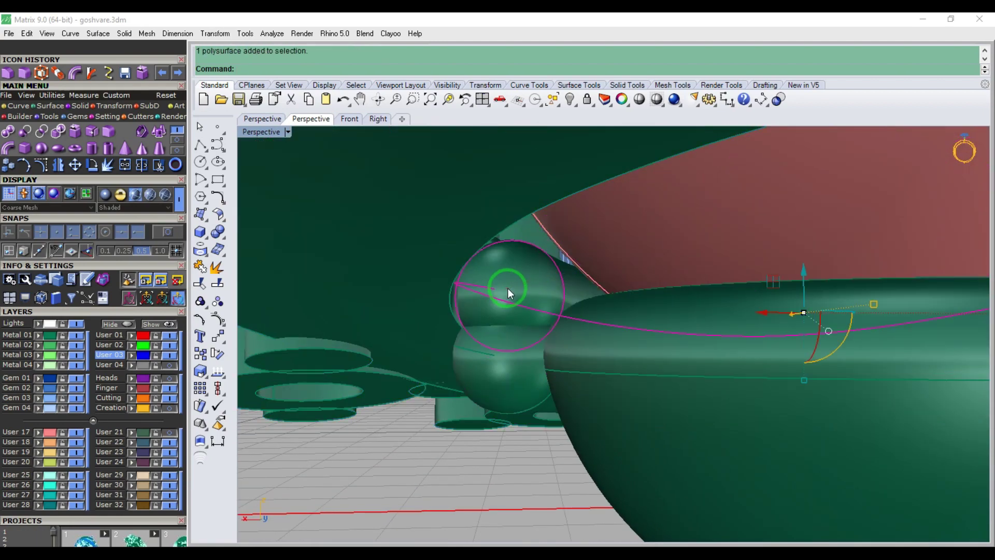
key(ctrl+F1)
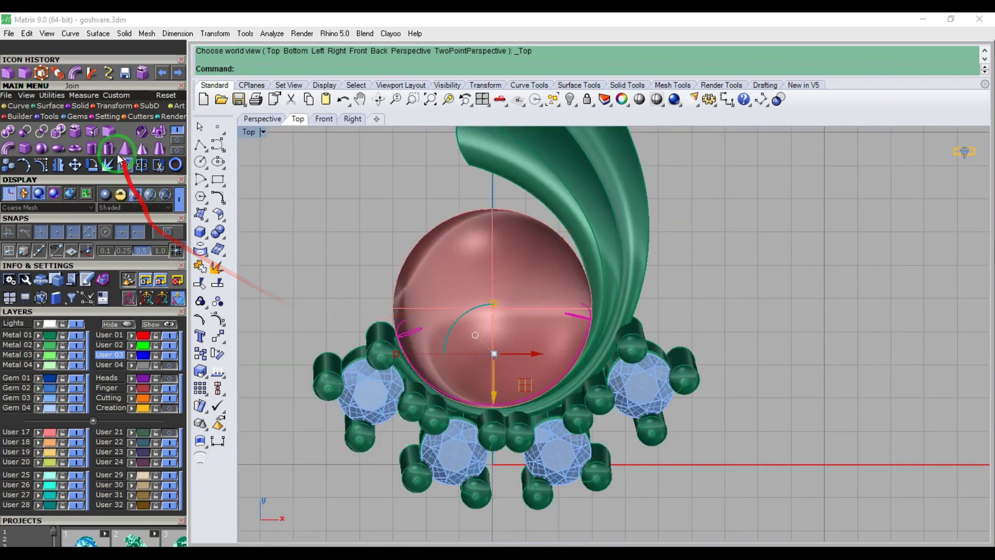
click(92, 74)
scroll(533, 382, up, 2)
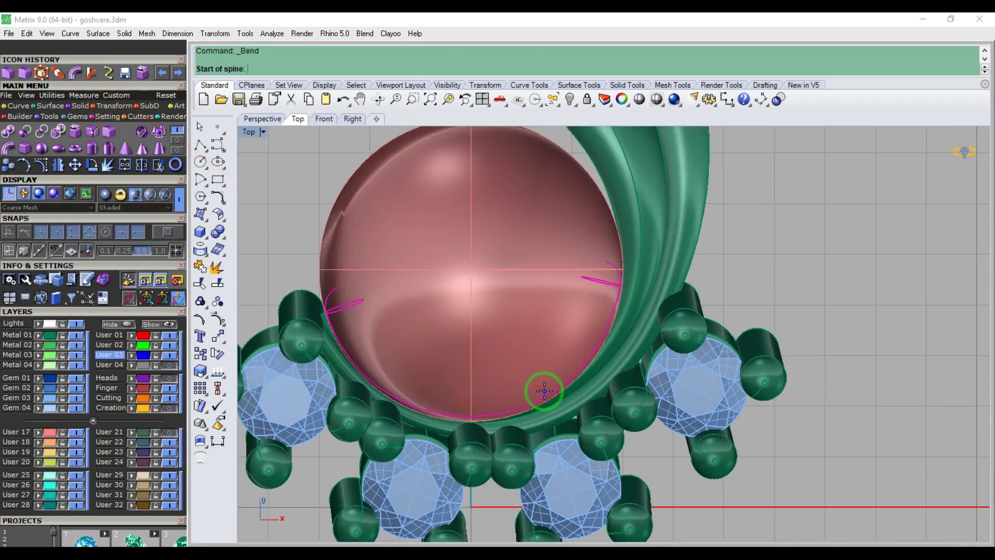
click(540, 387)
scroll(605, 278, up, 2)
click(606, 275)
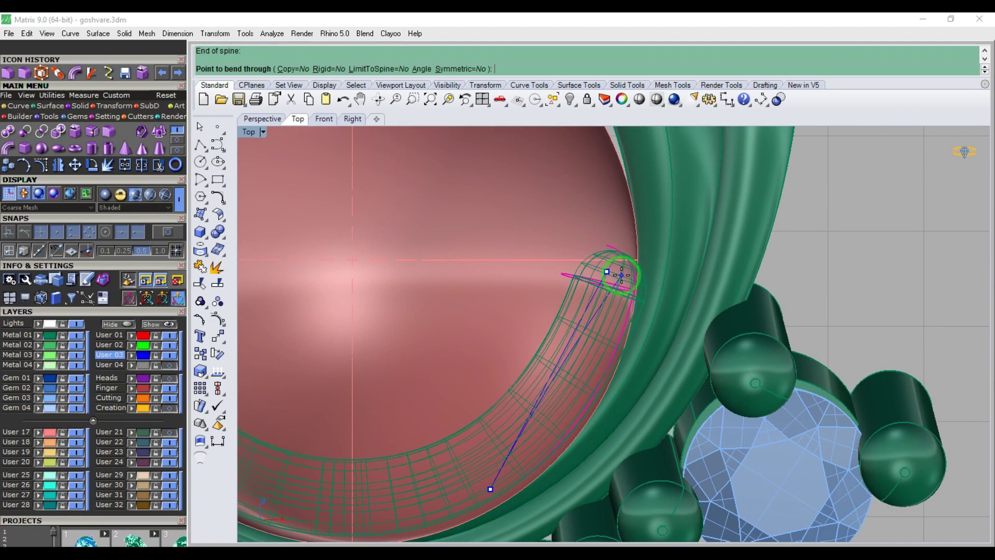
click(618, 276)
scroll(614, 290, down, 3)
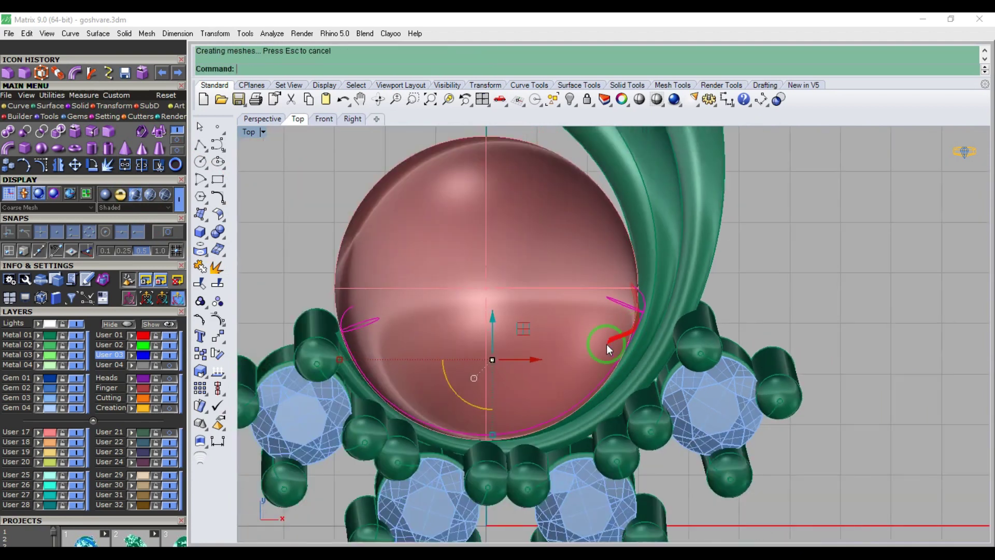
- Bend the left arm of the selected curved rod outward around the pearl, with the spine running from the rod's lowest point to its left end
right_click(445, 416)
click(447, 423)
scroll(349, 322, up, 4)
click(350, 320)
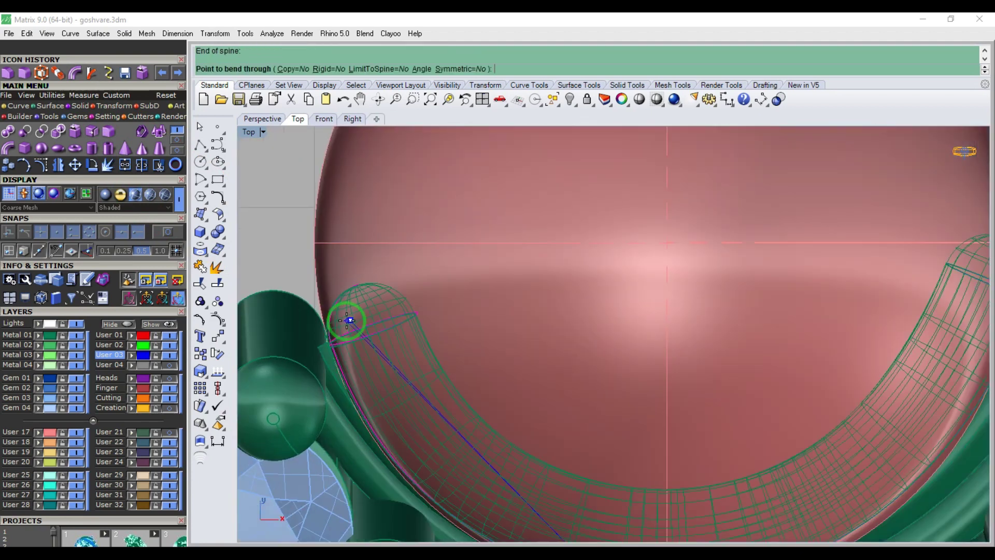
click(333, 324)
key(ctrl+F1)
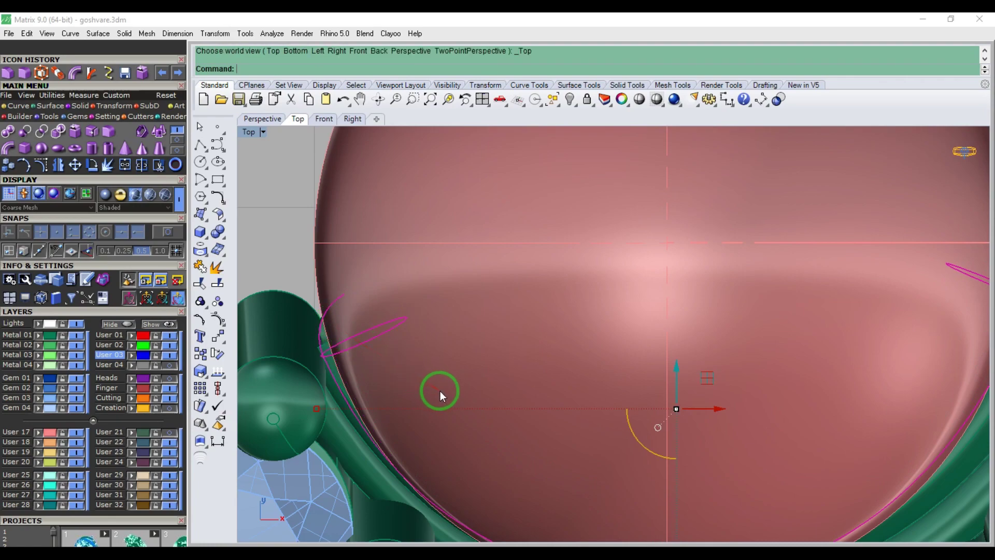
- Check the earring in perspective and save the model under its existing file name
key(ctrl+F4)
scroll(562, 413, down, 3)
right_drag(552, 403, 587, 415)
scroll(584, 301, down, 3)
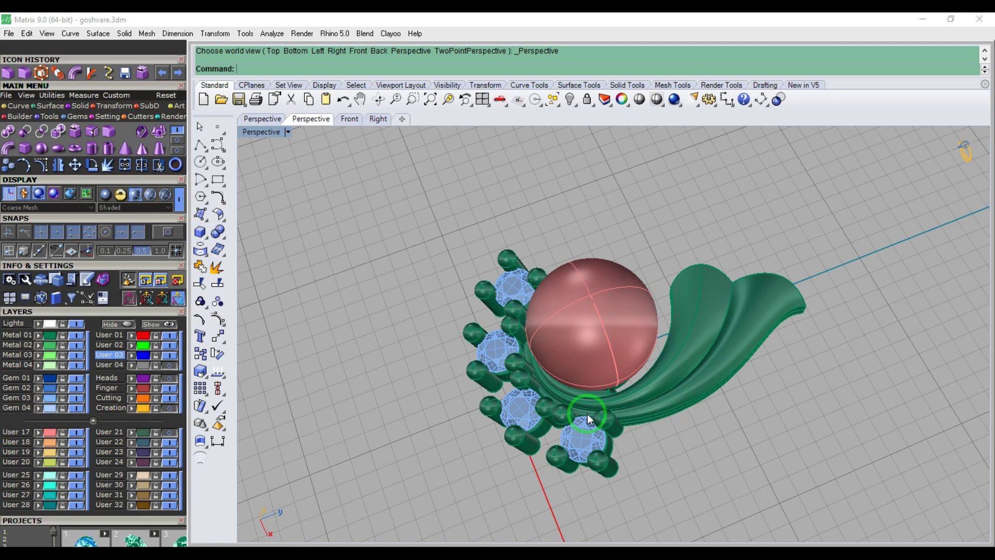
click(9, 34)
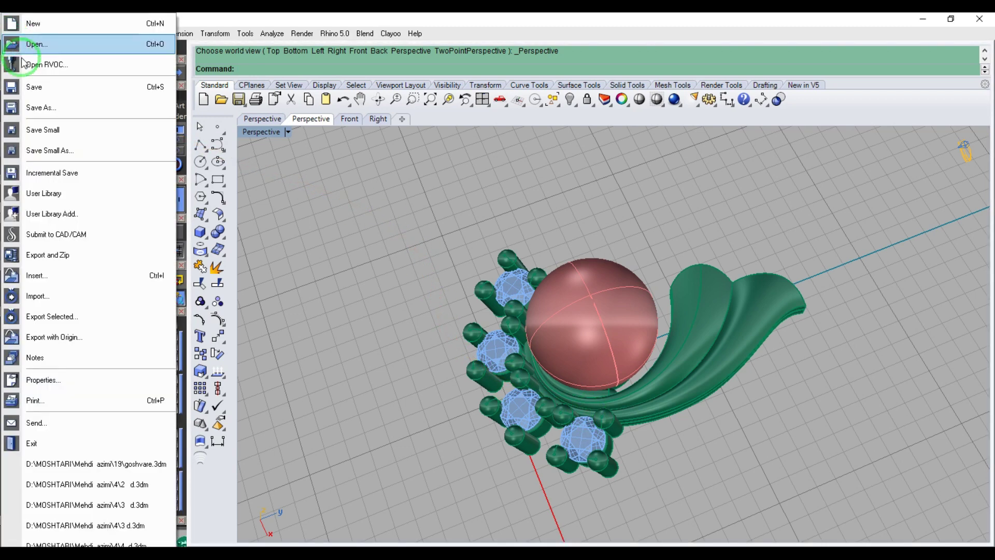
click(41, 89)
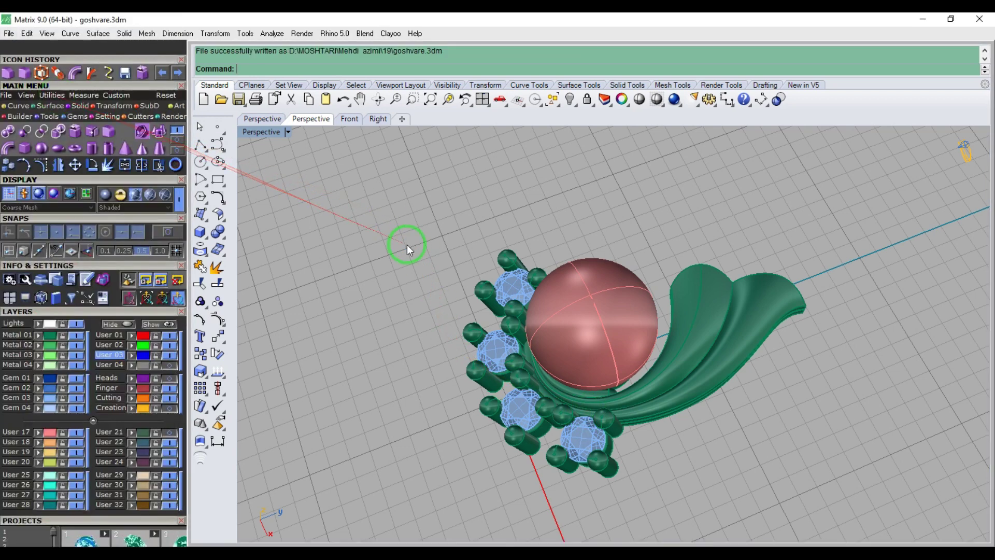
- In the right view, draw a 9.5 mm slanted line from the underside of the leaf near its tip, running down and towards the pearl
key(ctrl+F2)
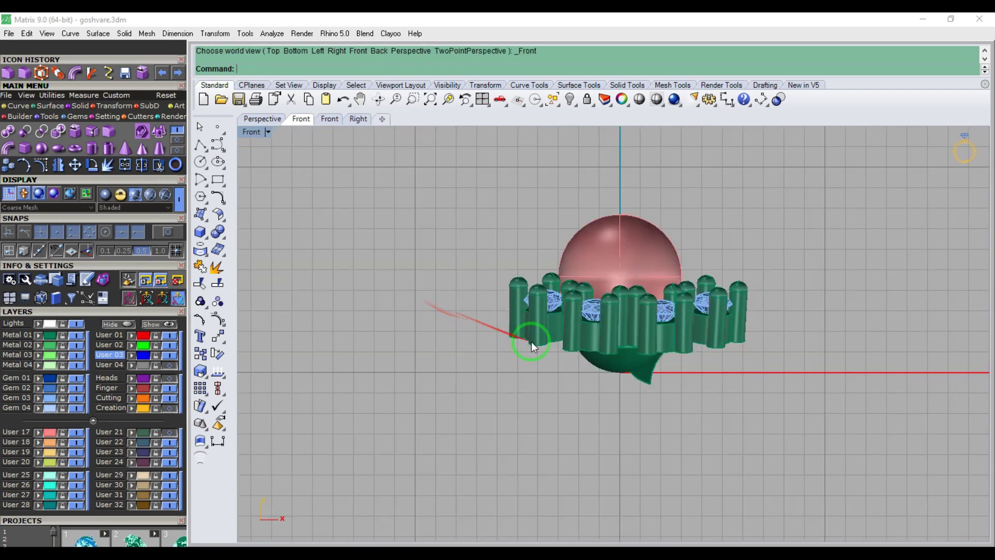
key(ctrl+F3)
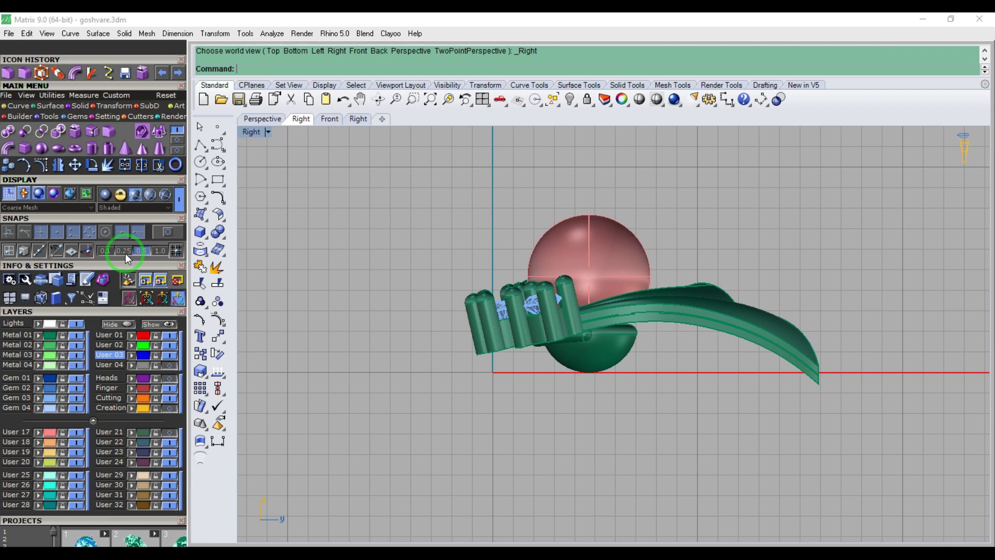
click(20, 107)
click(8, 130)
click(748, 336)
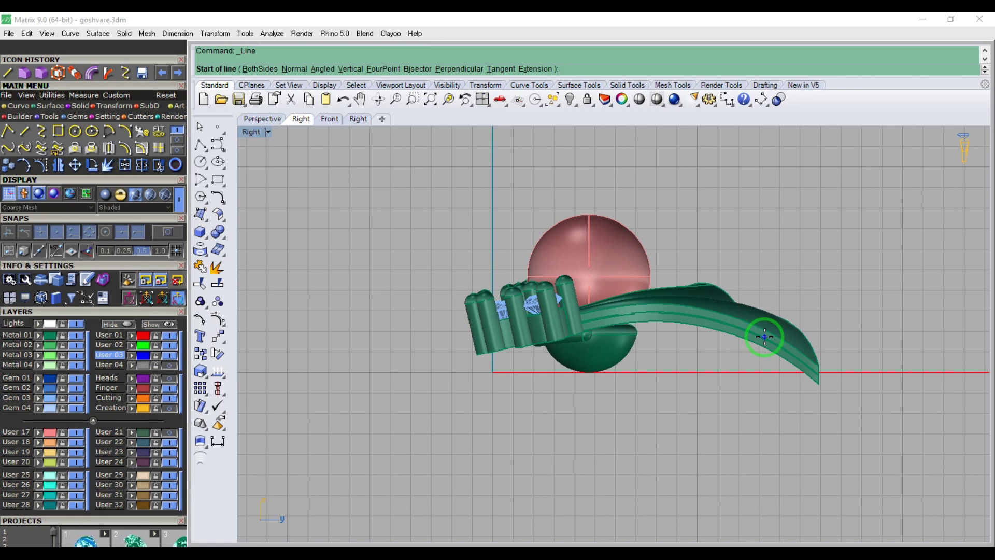
click(765, 336)
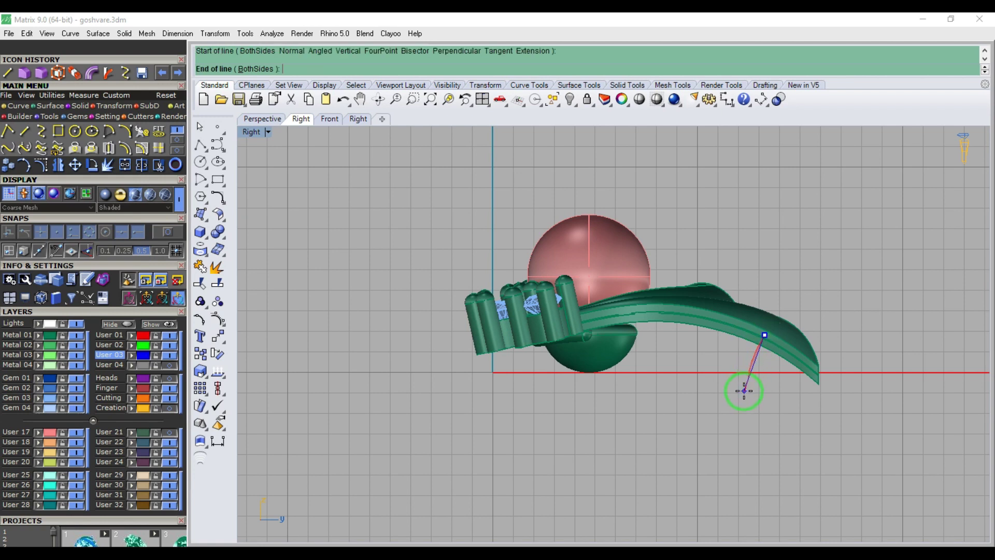
right_drag(722, 409, 694, 376)
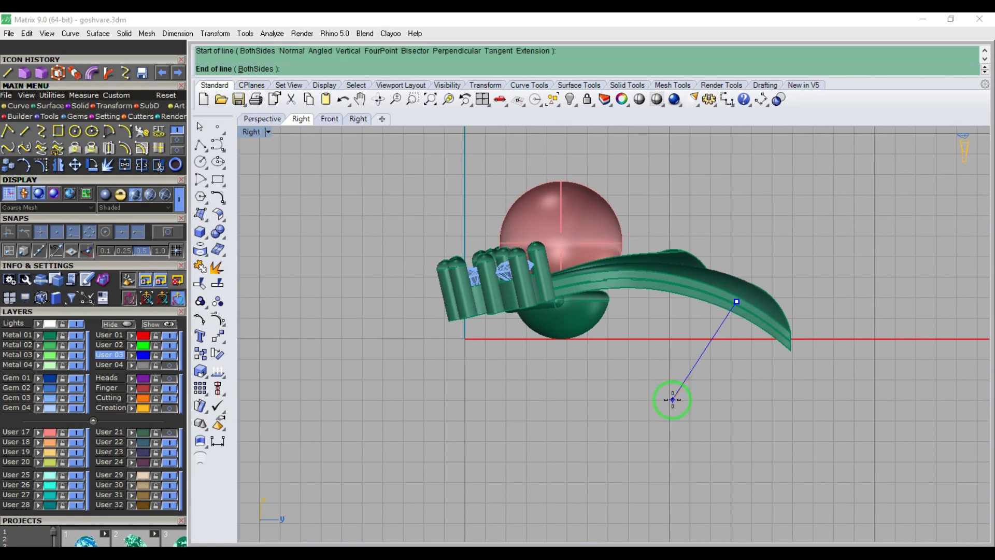
text(9.5)
key(Return)
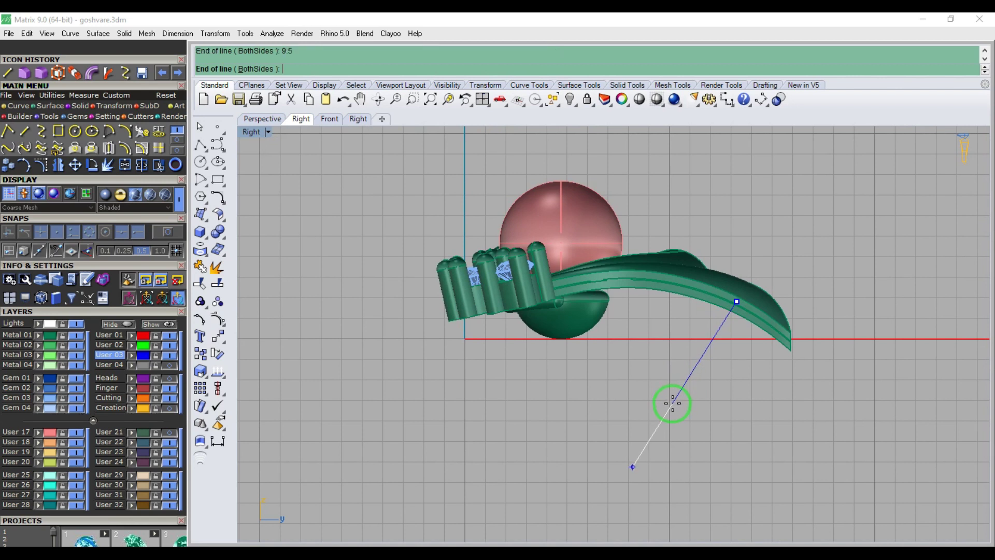
click(673, 404)
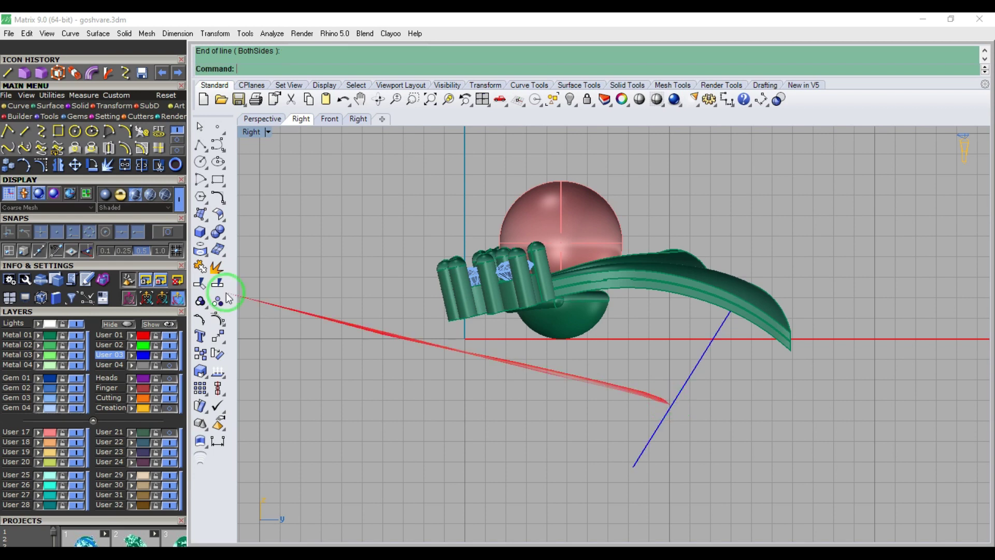
- Pipe the slanted line with flat caps and a diameter of 1 mm, and delete the source line
click(26, 96)
click(160, 131)
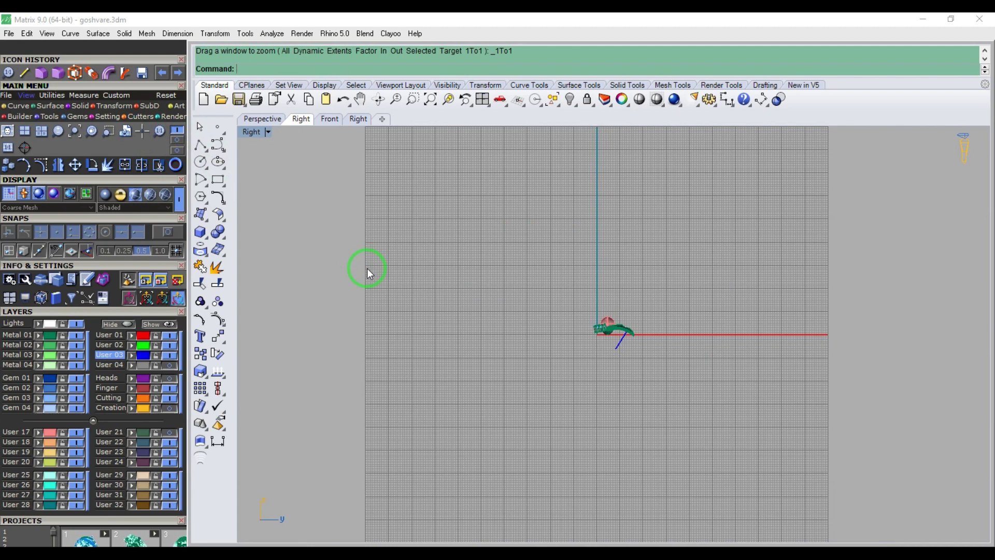
drag(367, 268, 645, 395)
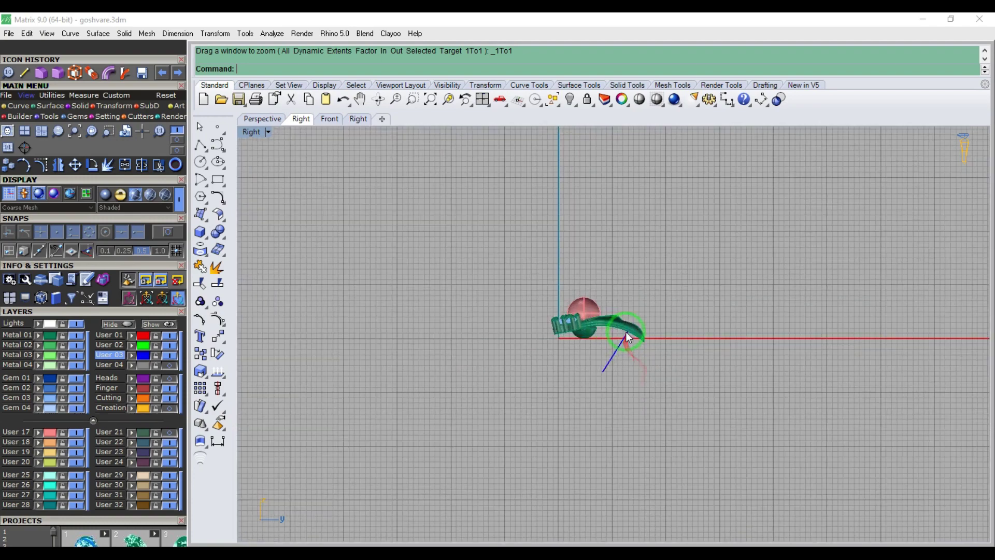
click(625, 350)
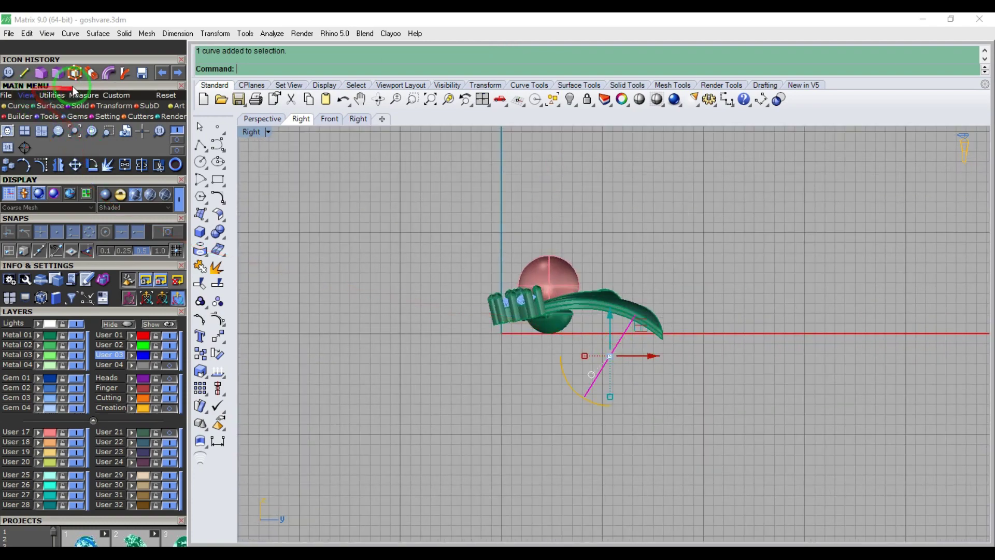
click(109, 78)
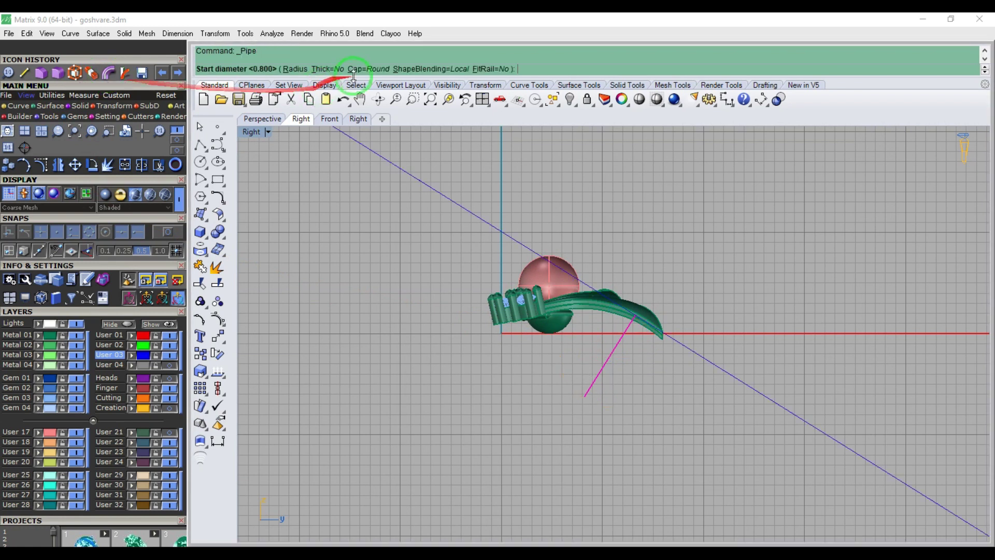
click(376, 69)
click(277, 69)
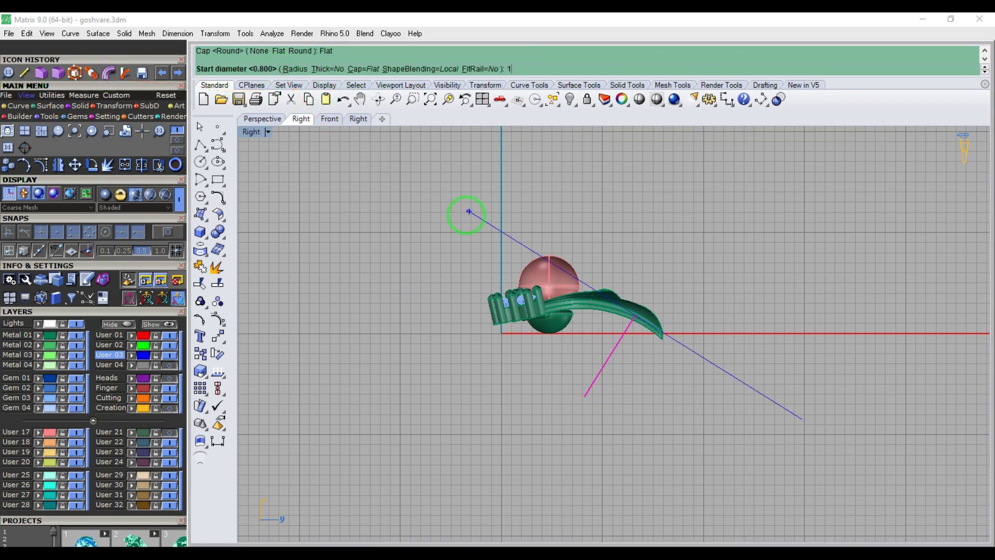
key(Return)
key(Return)
key(Return)
key(Delete)
- Try to move the pipe sideways by about 1 mm in the top view so it sits beneath the leaf
scroll(627, 341, up, 6)
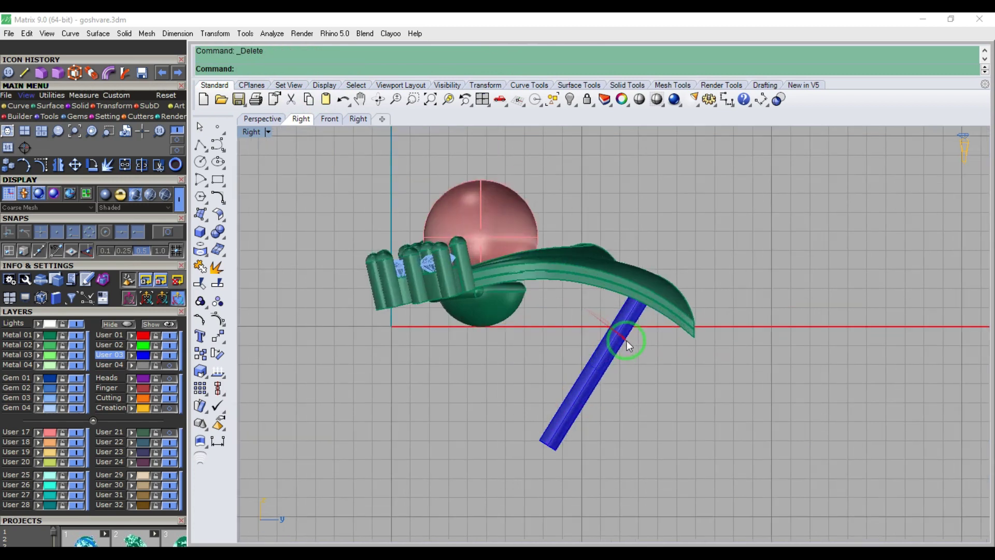
click(626, 326)
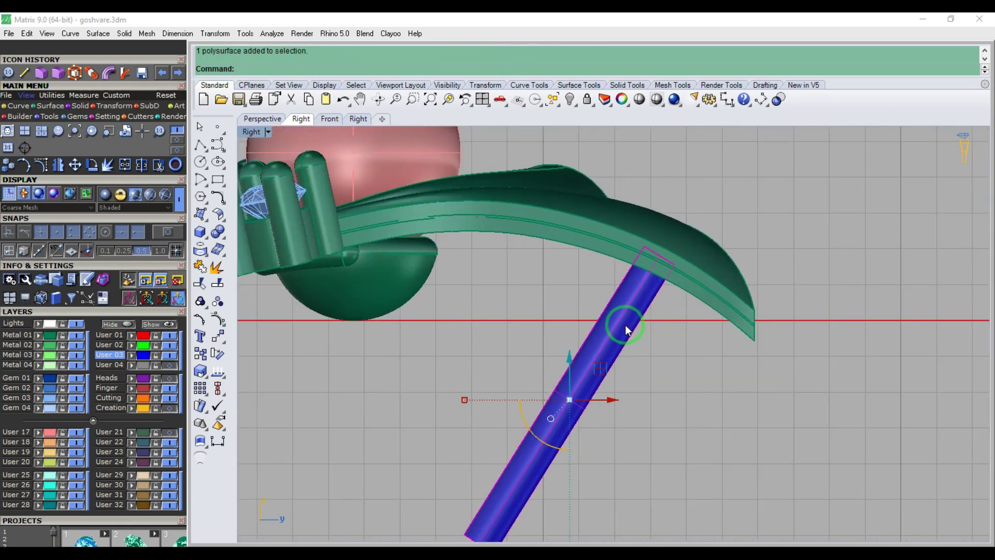
key(F2)
key(ctrl+F1)
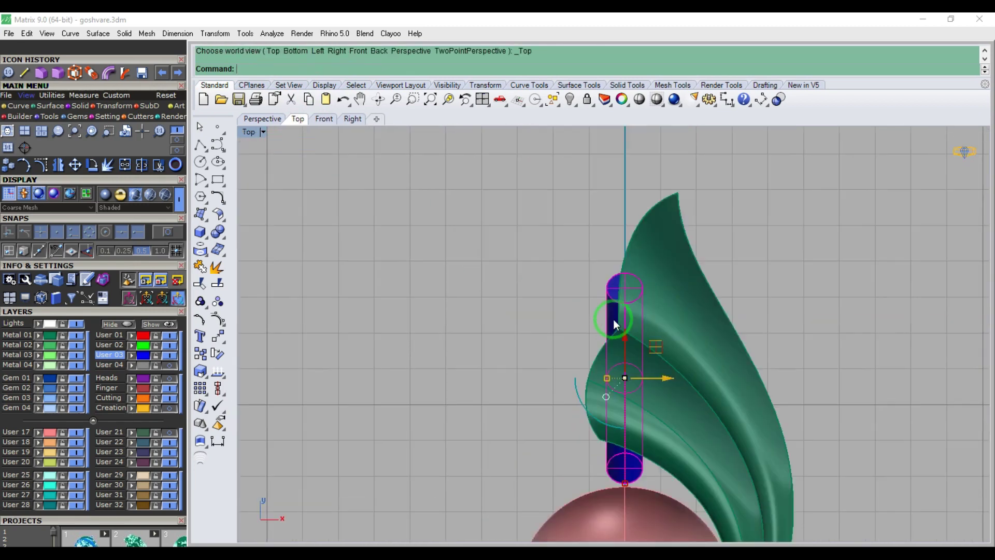
scroll(612, 306, up, 3)
drag(612, 294, 676, 294)
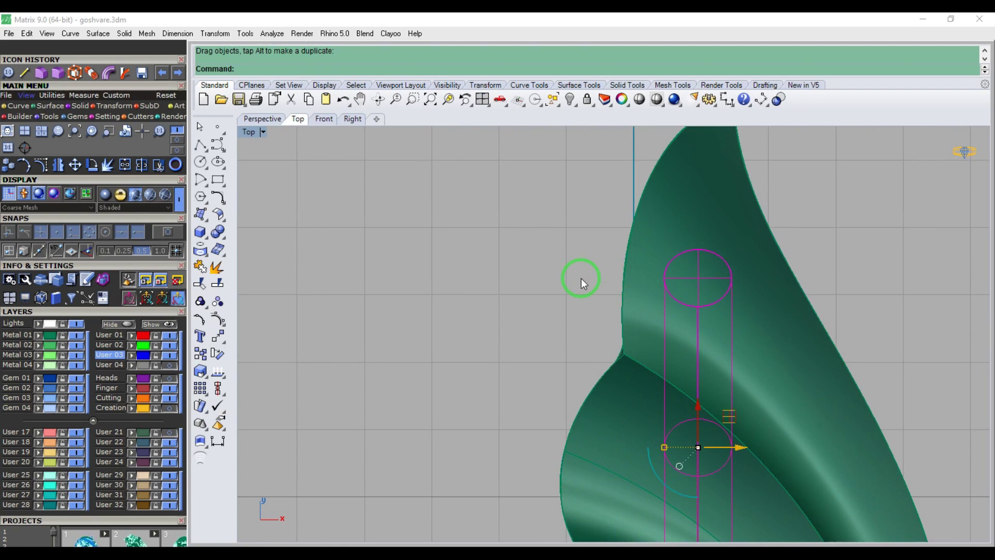
scroll(579, 278, down, 5)
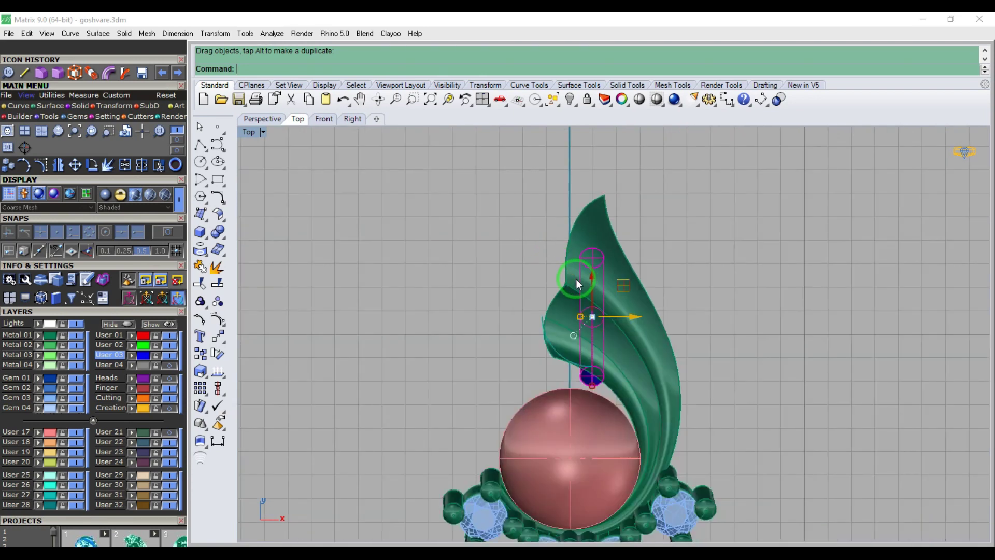
key(ctrl+z)
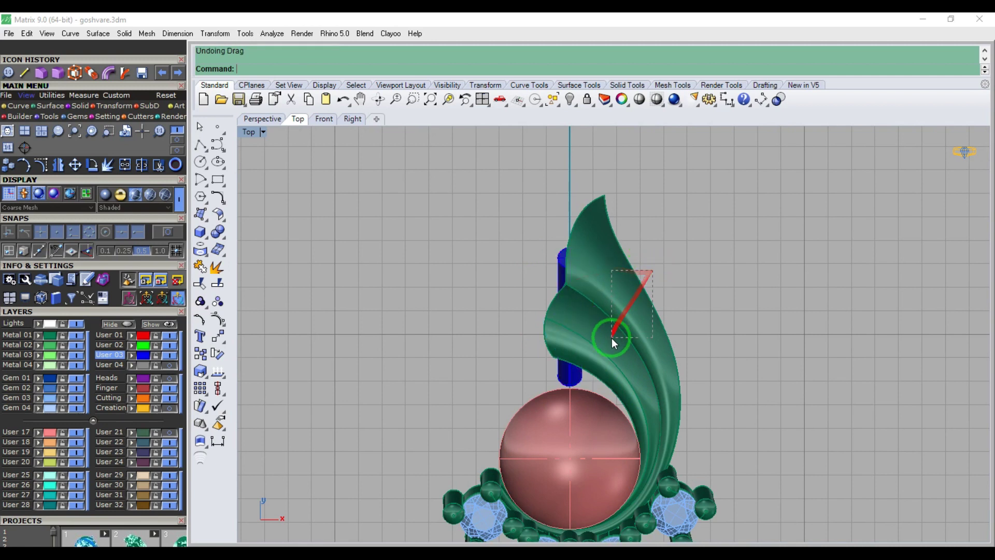
- Bend both leaf polysurfaces in the top view, with the spine from beside the pearl to the leaf tip, so the tip covers the pipe
drag(612, 338, 612, 338)
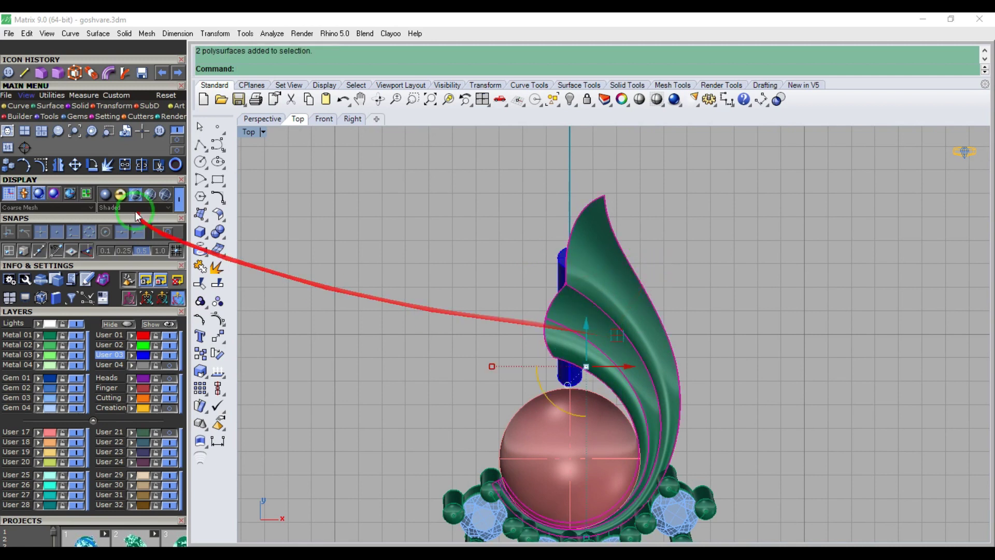
click(107, 107)
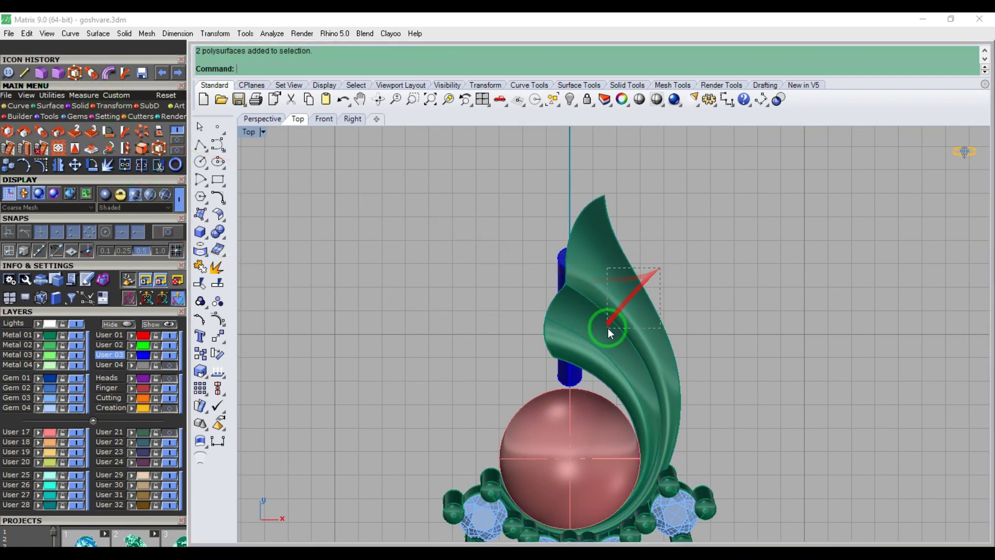
click(124, 134)
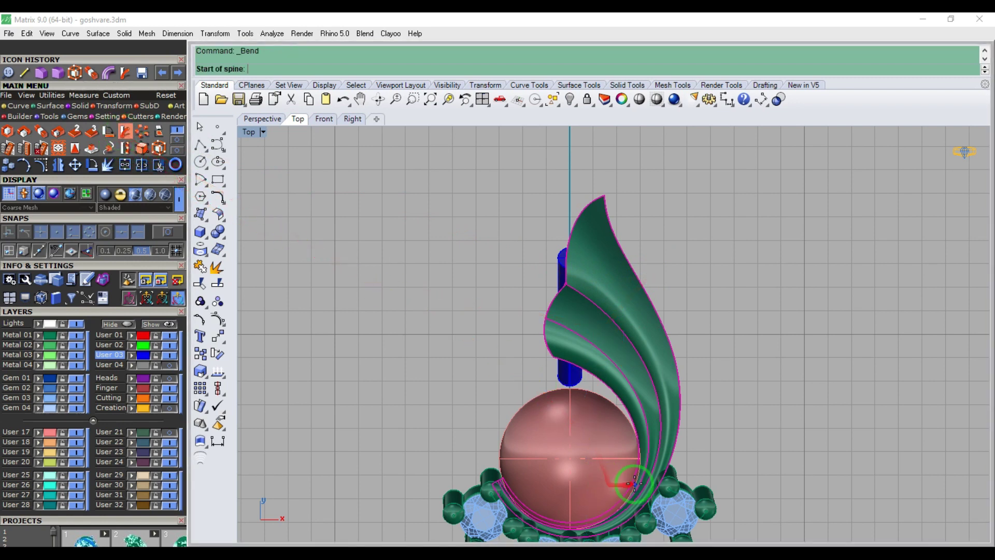
click(645, 464)
click(592, 224)
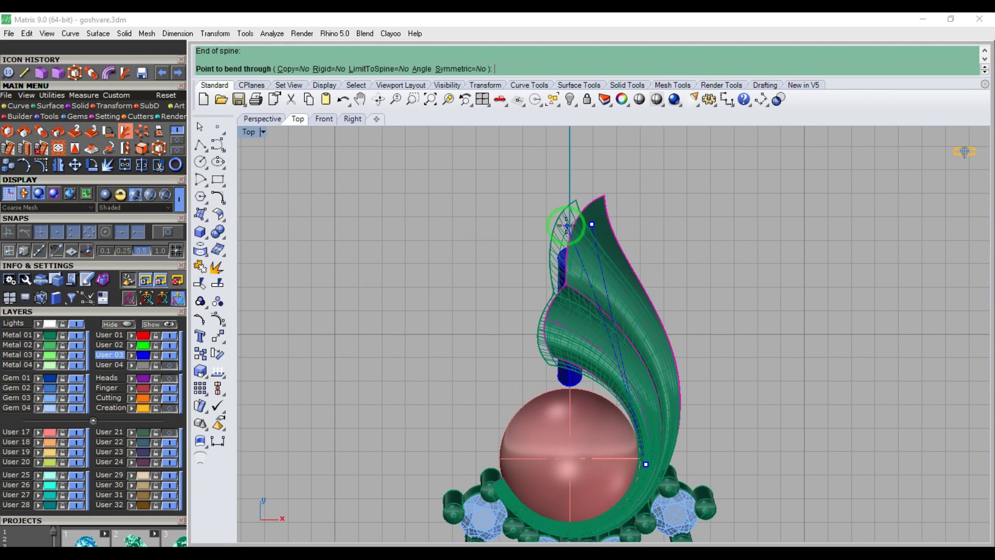
click(566, 226)
key(Escape)
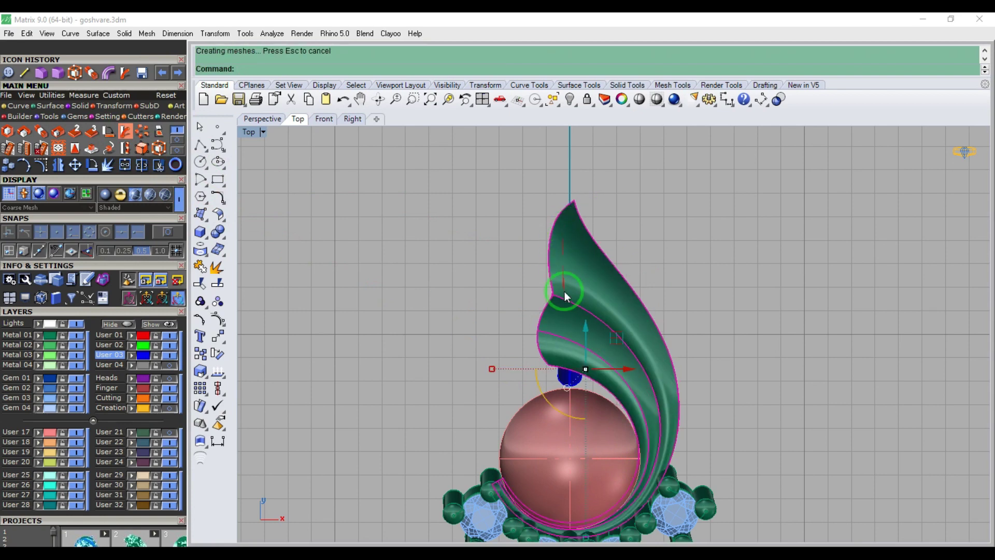
- Move the pipe slightly towards the leaf tip in the right view, keeping its upper end embedded in the leaf
scroll(564, 376, up, 3)
click(564, 375)
scroll(562, 381, down, 3)
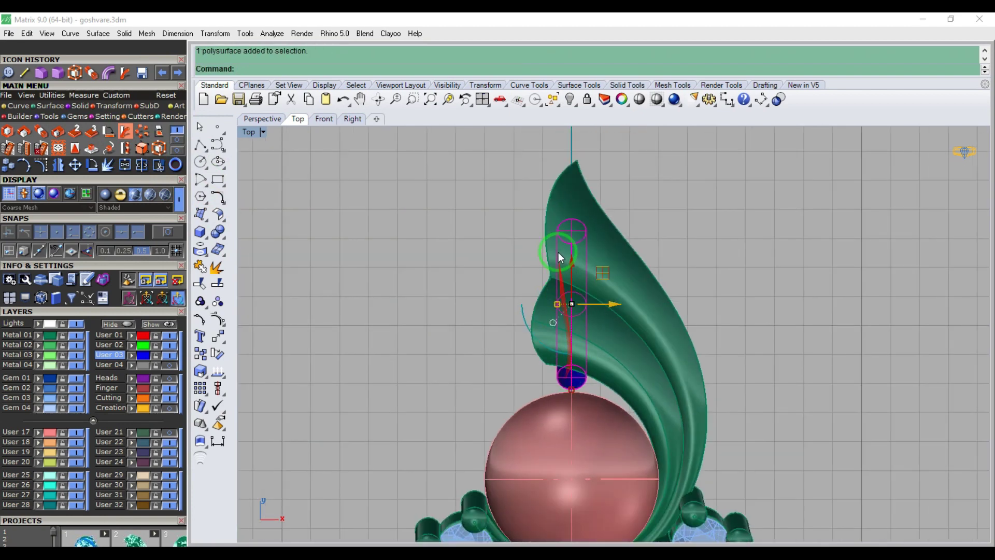
scroll(567, 235, up, 5)
scroll(569, 234, down, 2)
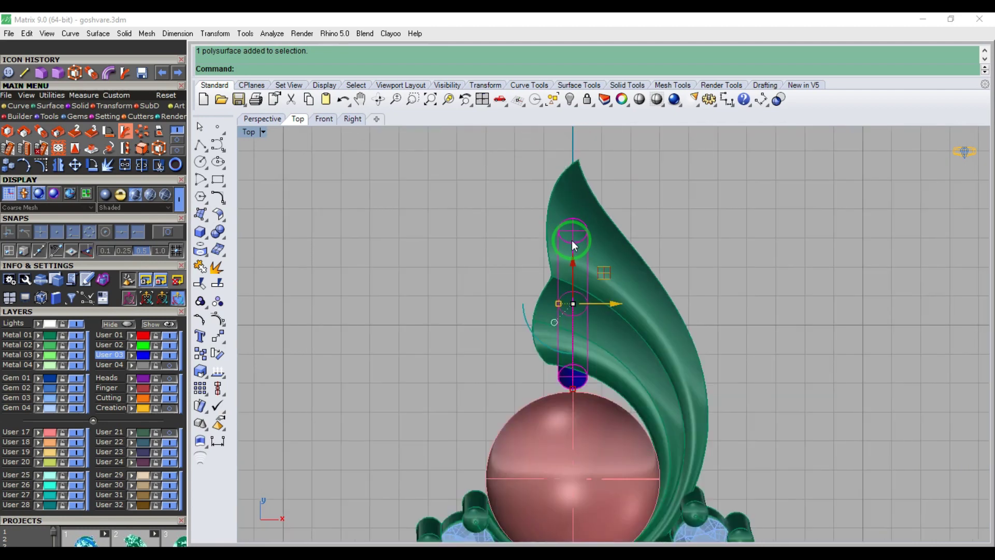
scroll(571, 239, down, 2)
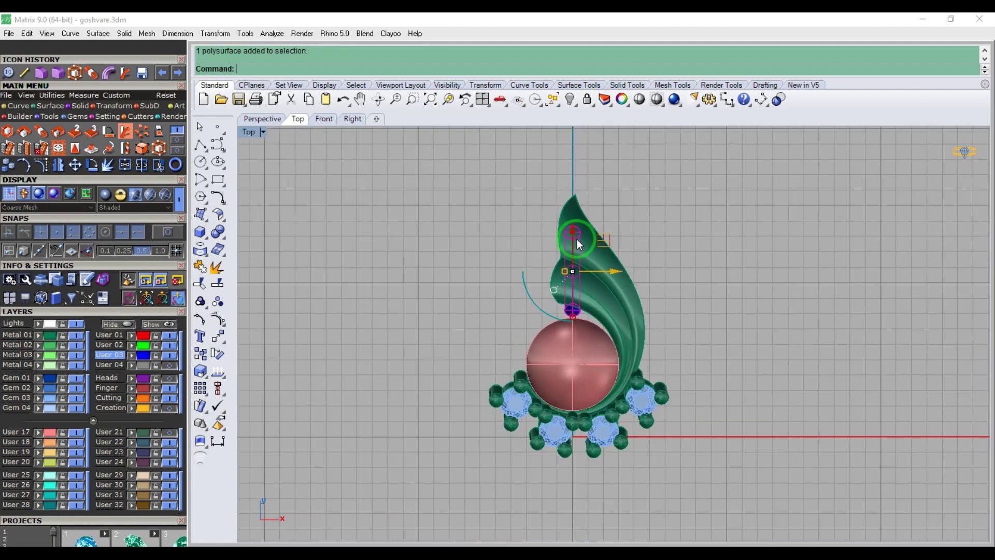
key(F3)
scroll(705, 317, up, 5)
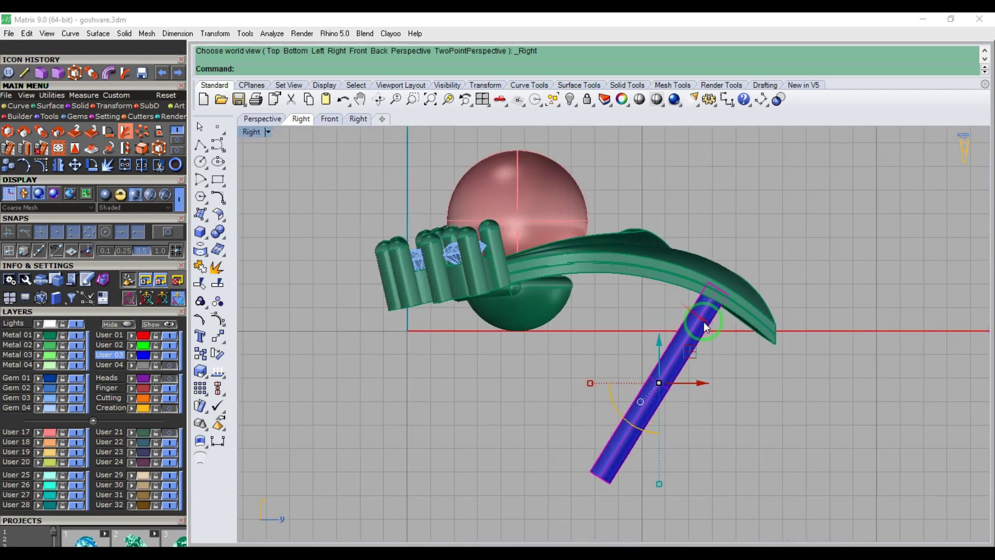
drag(706, 317, 715, 316)
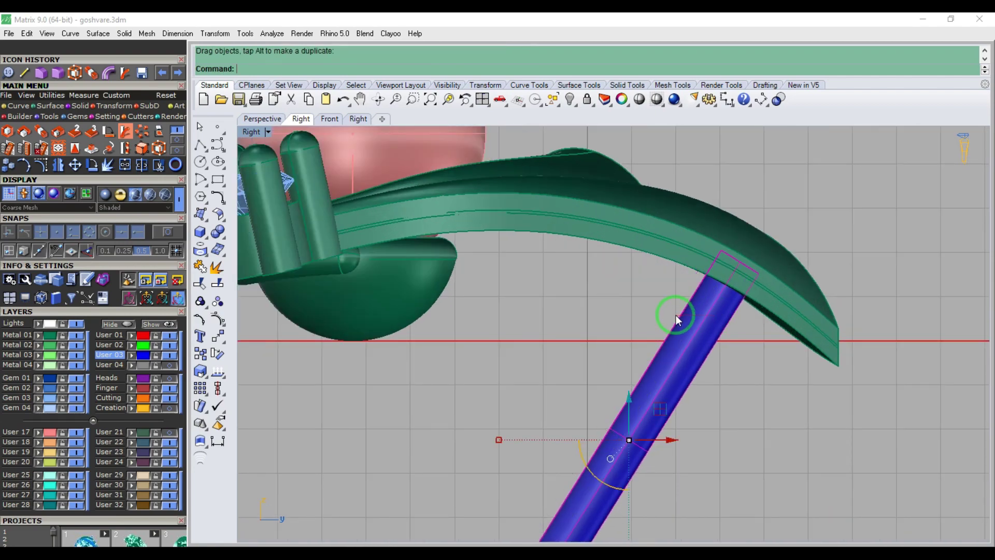
- Bend both leaf polysurfaces slightly in the top view, with the spine from beside the pearl to the upper part of the leaf
key(ctrl+F4)
key(Escape)
scroll(594, 347, up, 6)
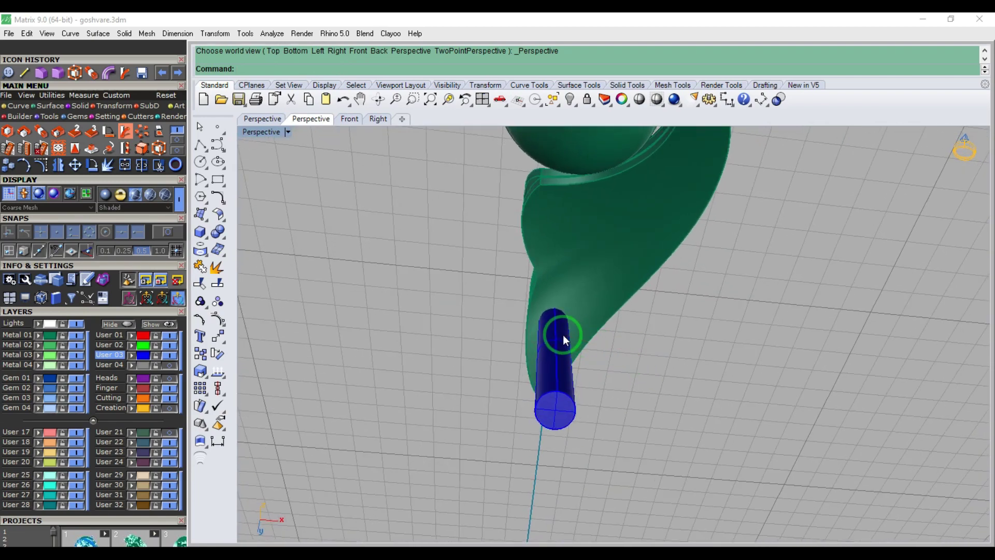
key(ctrl+F1)
click(605, 383)
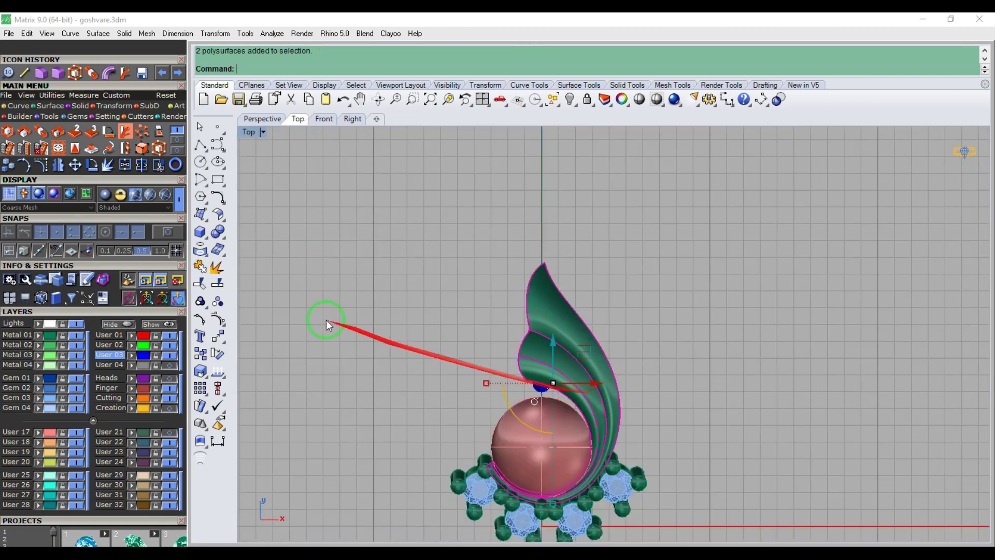
click(126, 131)
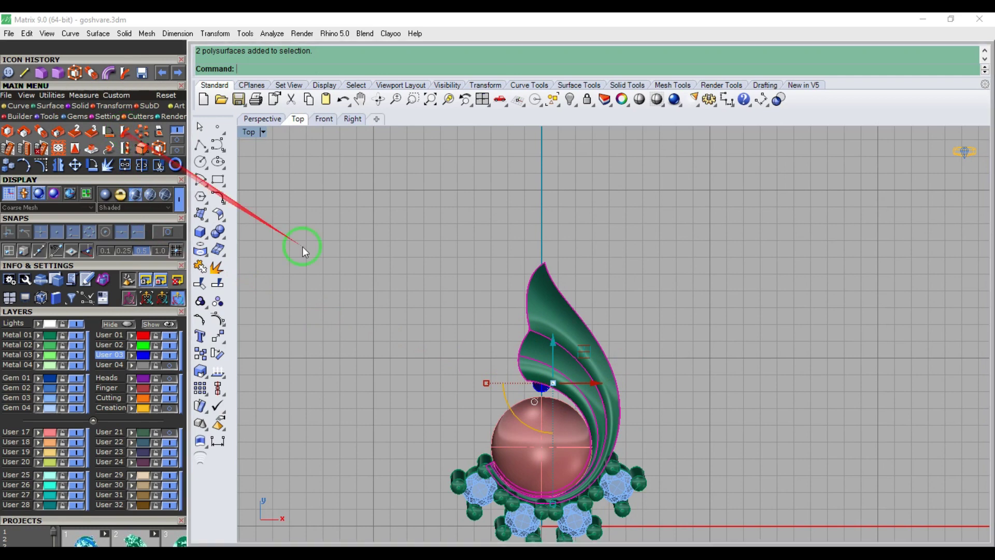
click(591, 433)
scroll(553, 352, up, 3)
click(538, 302)
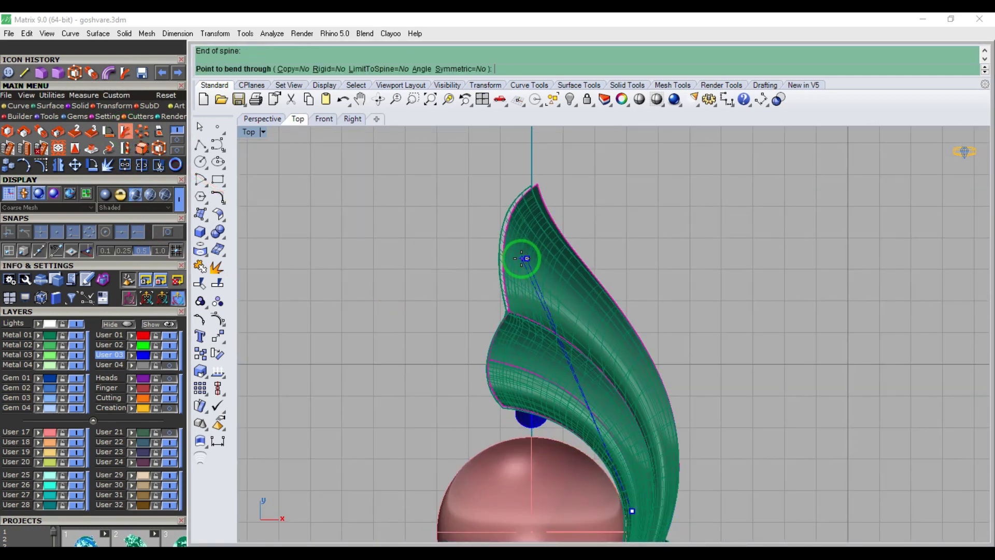
click(523, 258)
scroll(524, 256, down, 5)
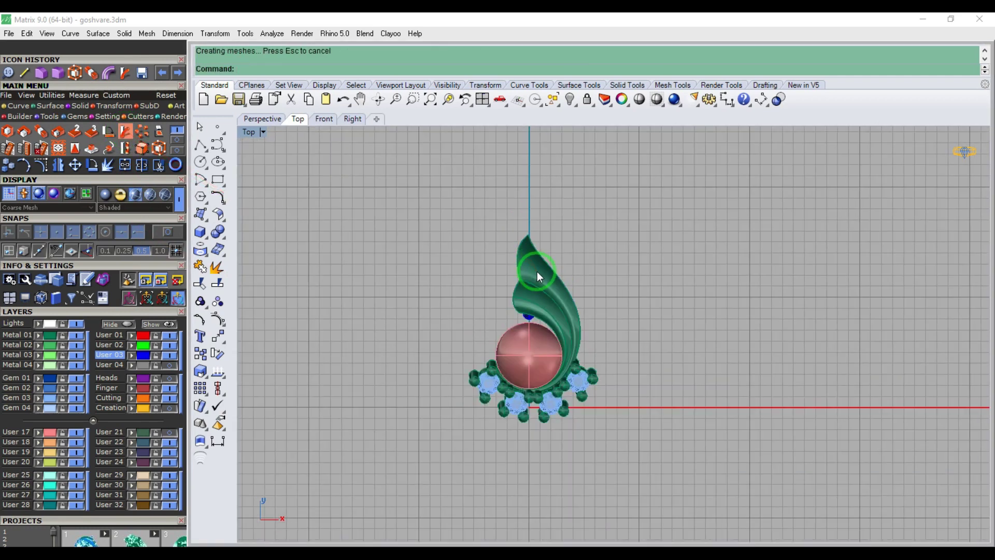
- Show the reference photo and move it beside the earring model for comparison
click(170, 366)
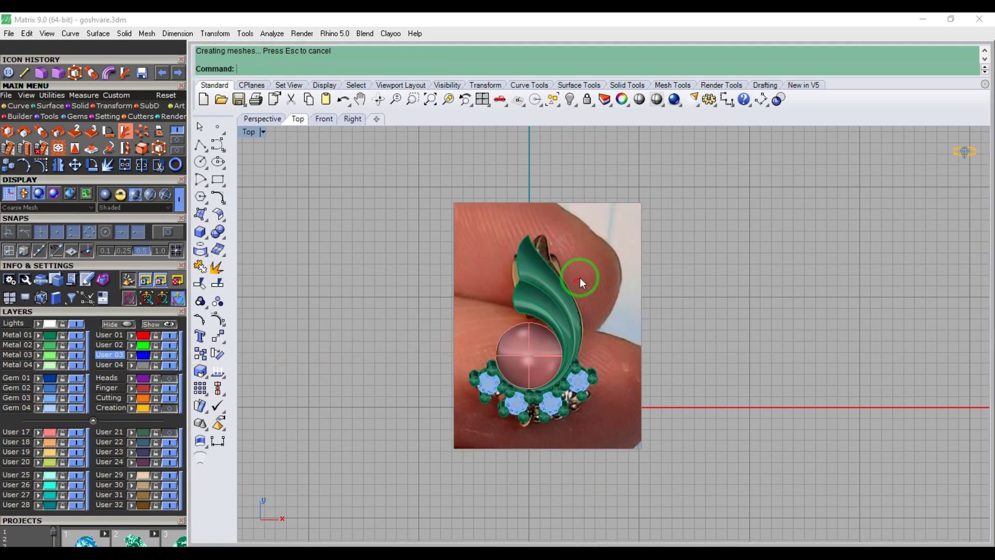
drag(591, 278, 485, 299)
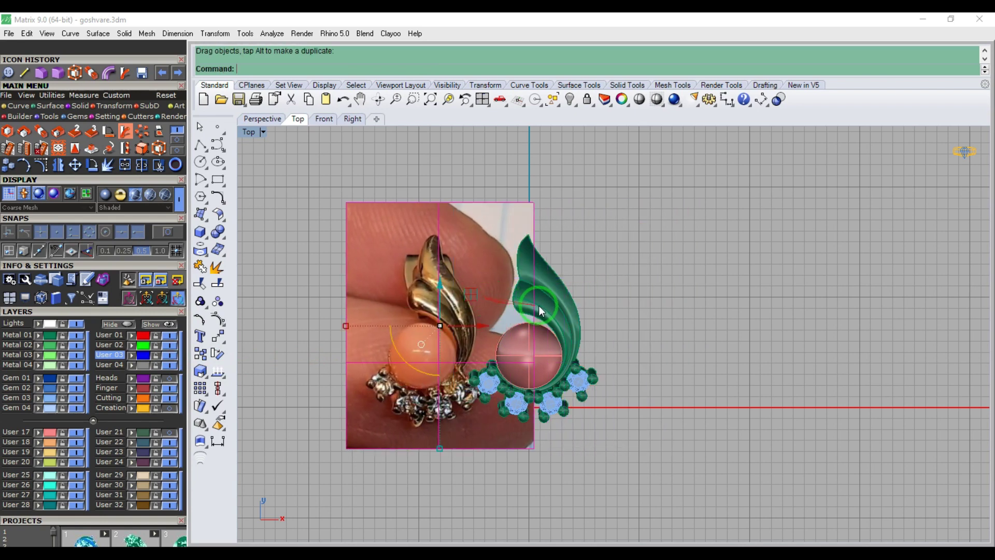
scroll(564, 294, up, 4)
- Stretch both leaf polysurfaces slightly with Scale 1D, from the leaf's outer edge towards the gap above the pearl
click(553, 322)
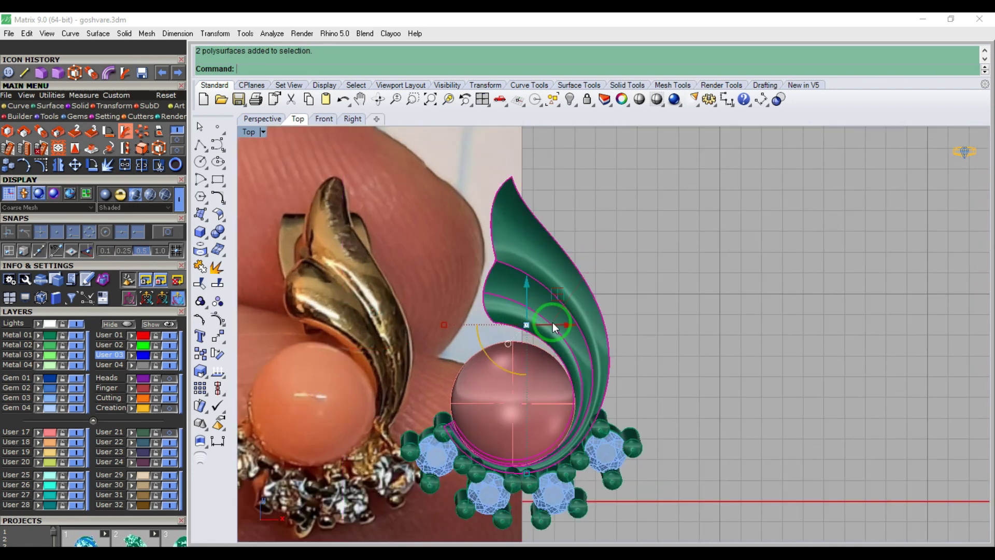
click(106, 132)
click(92, 72)
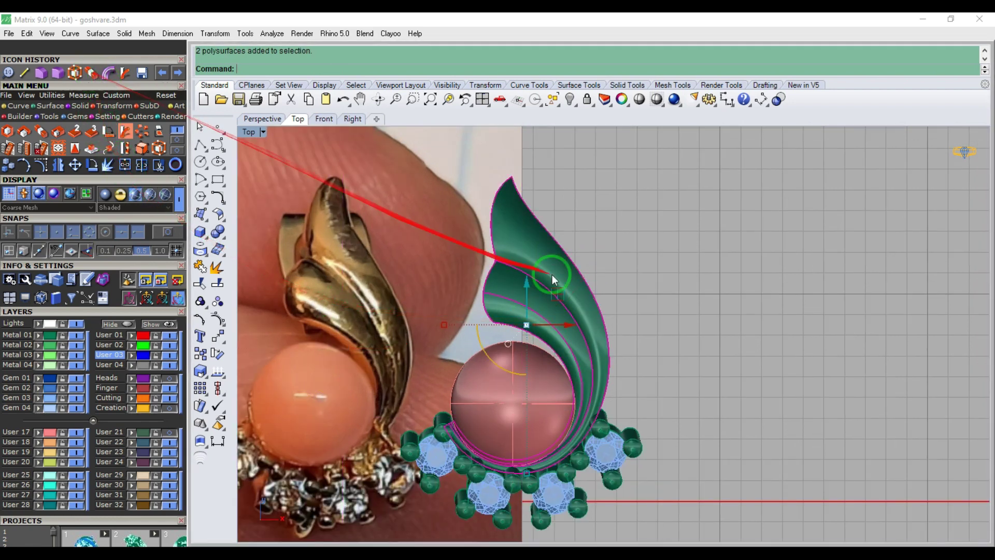
click(577, 268)
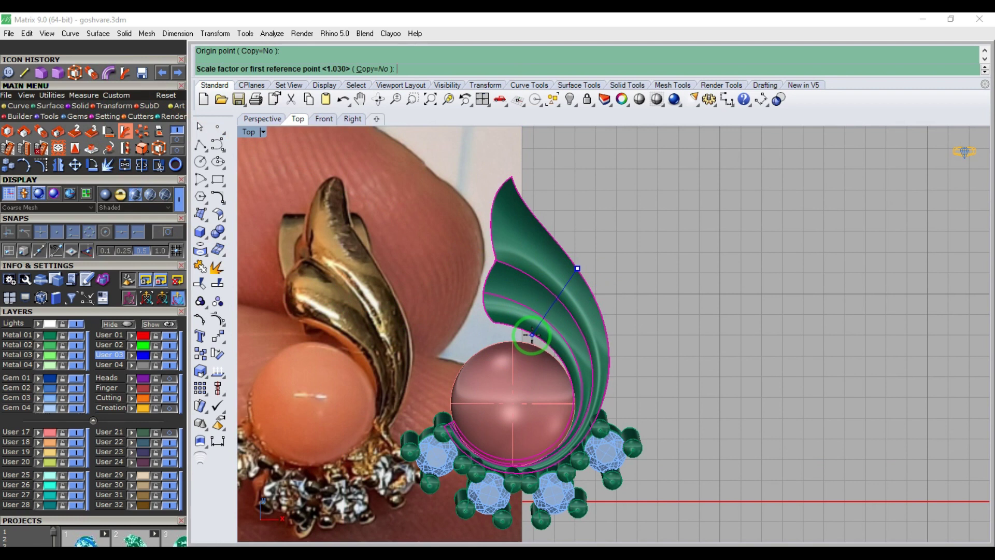
click(532, 335)
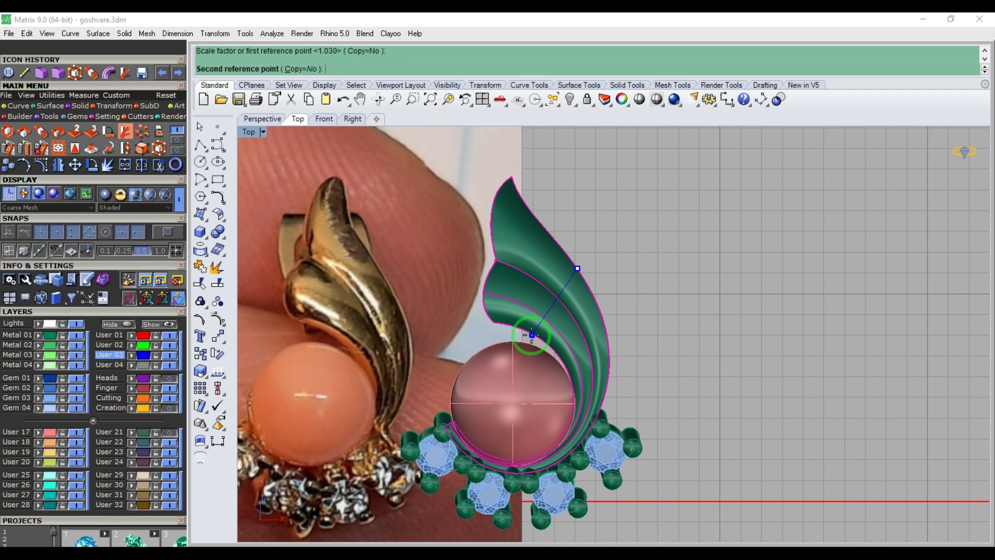
click(530, 336)
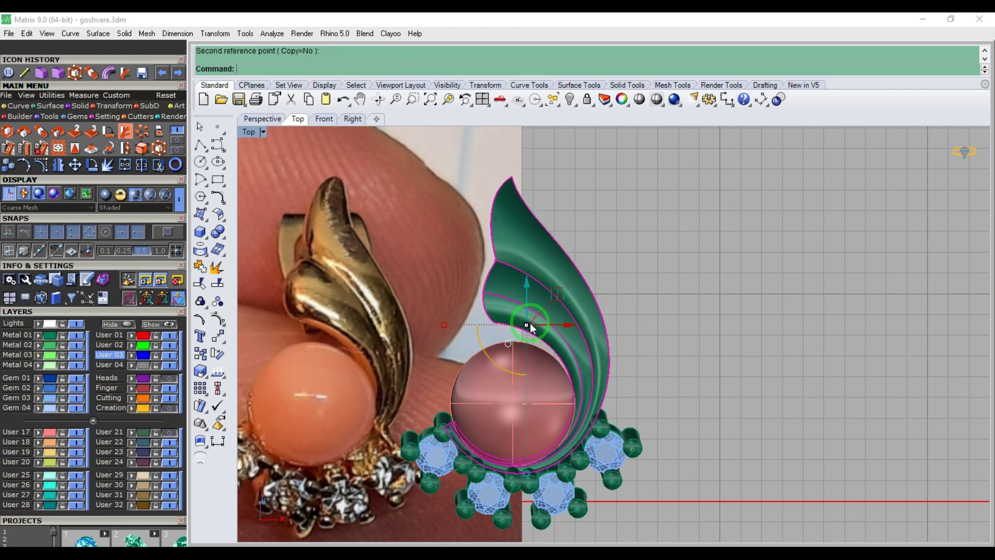
- Lengthen the leaf with Scale 1D by a factor of about 1.055, diagonally from inside the pearl past the leaf's outer edge
key(Return)
click(512, 385)
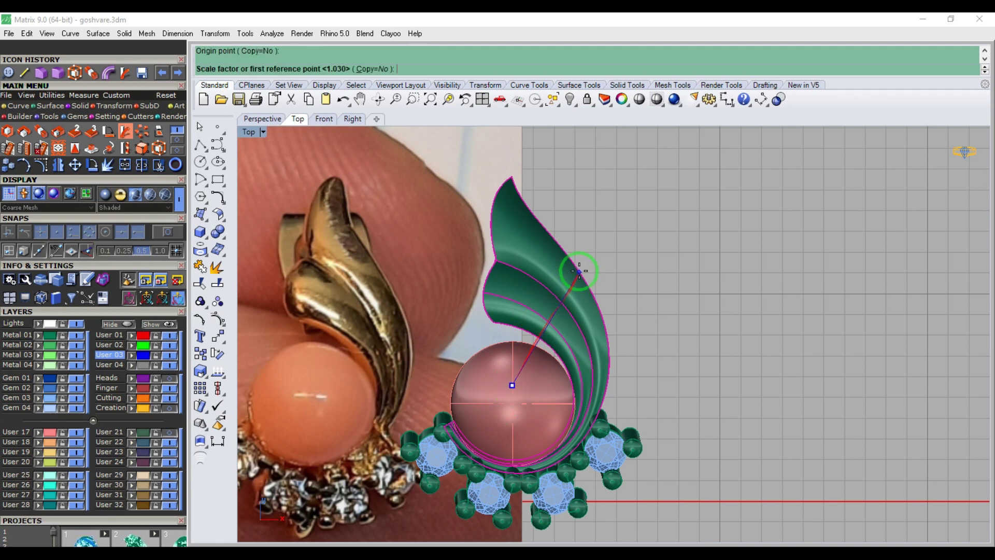
click(589, 253)
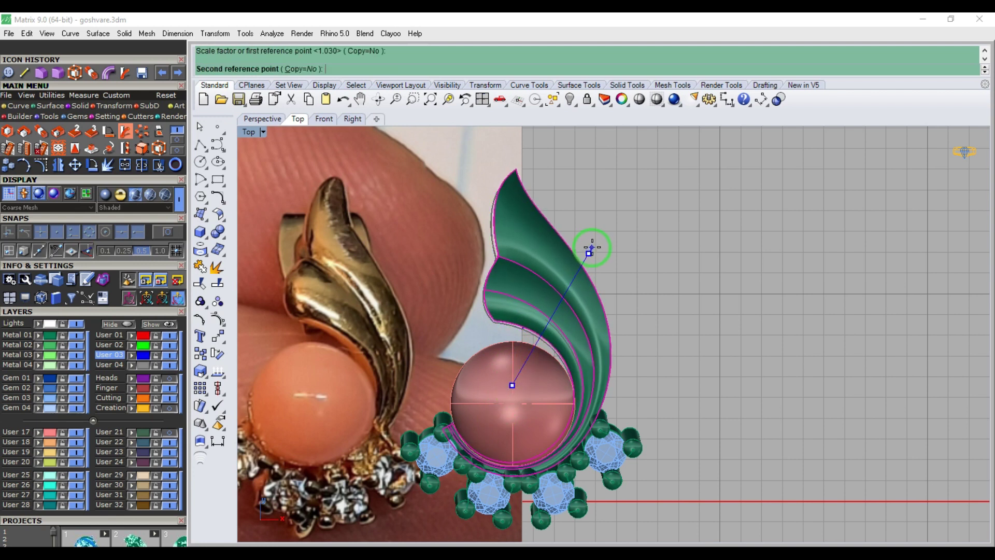
click(593, 247)
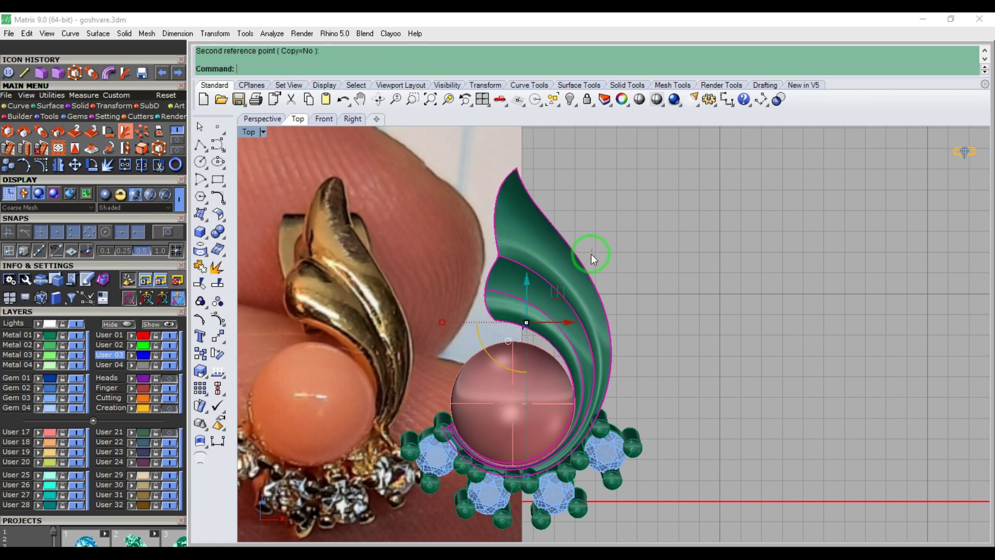
- Widen the leaf horizontally with Scale 1D by about 1.042 towards its outer edge, and stretch it slightly from there towards the inner side
right_click(521, 307)
click(518, 305)
click(637, 294)
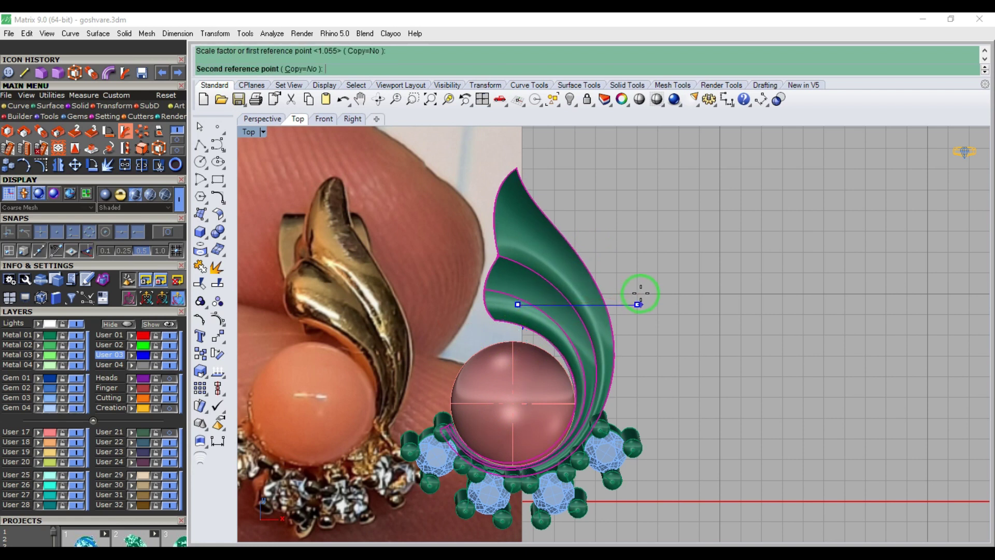
click(642, 293)
right_click(617, 318)
click(611, 321)
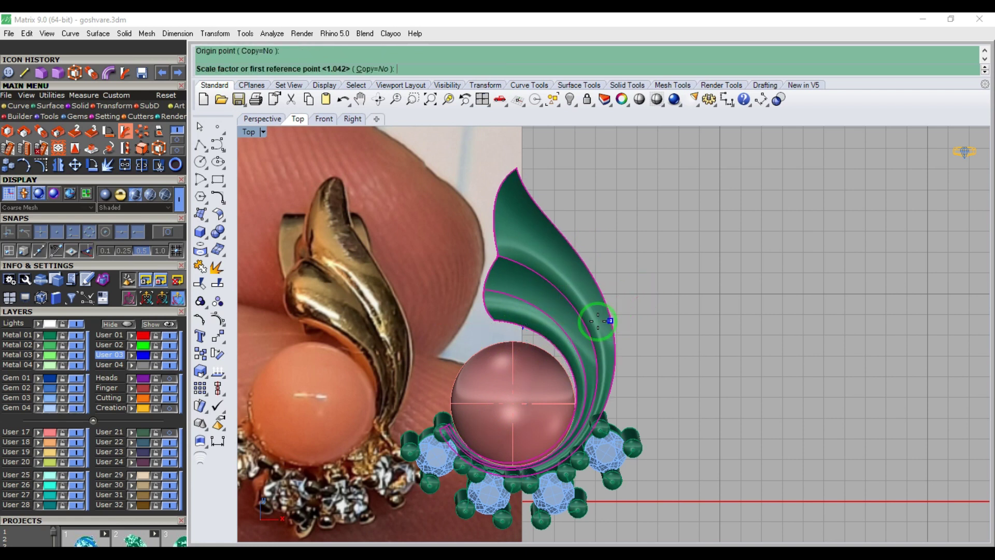
click(464, 320)
click(463, 320)
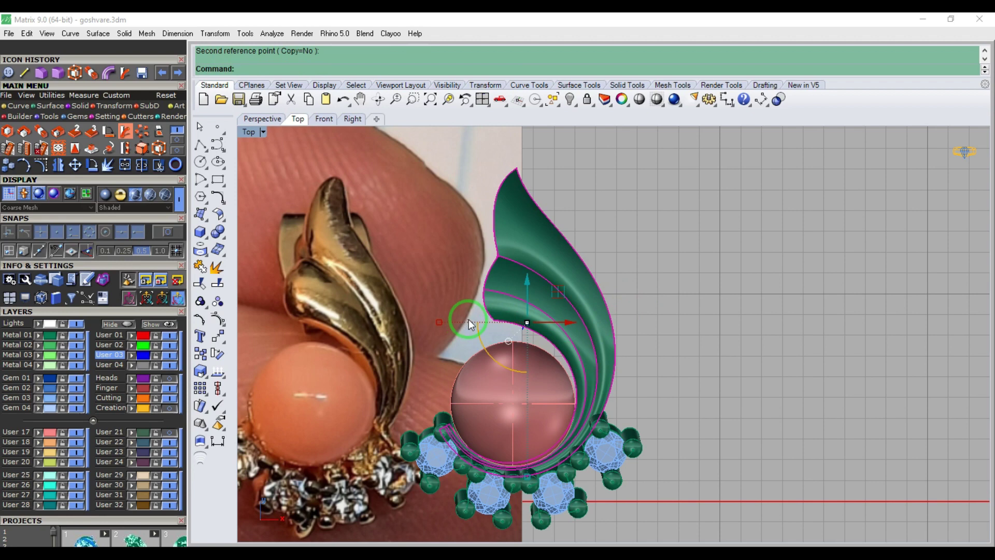
- Bend the leaf's thin lower end outwards twice, with spines from below the pearl to the outermost prong of the gem cluster
click(124, 133)
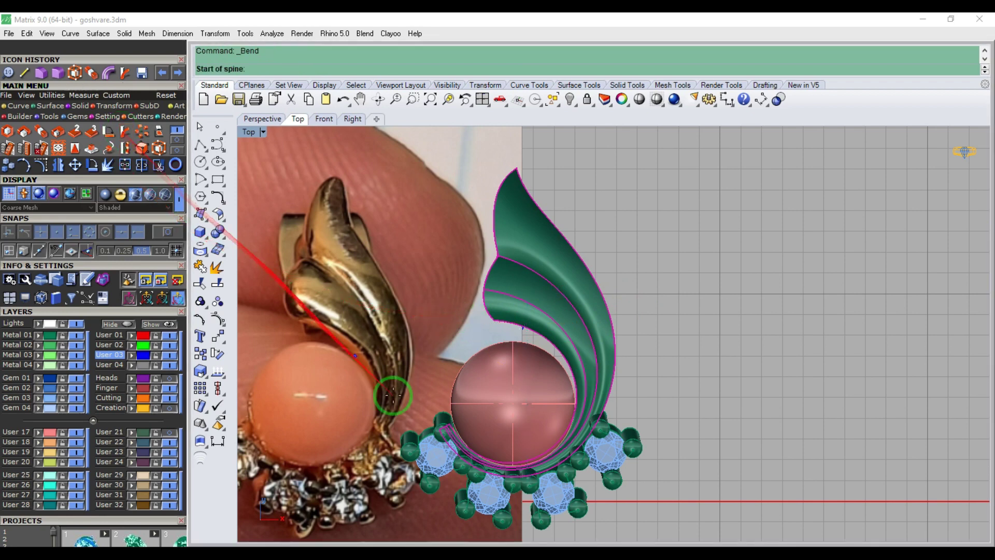
click(504, 466)
scroll(429, 411, up, 5)
click(432, 410)
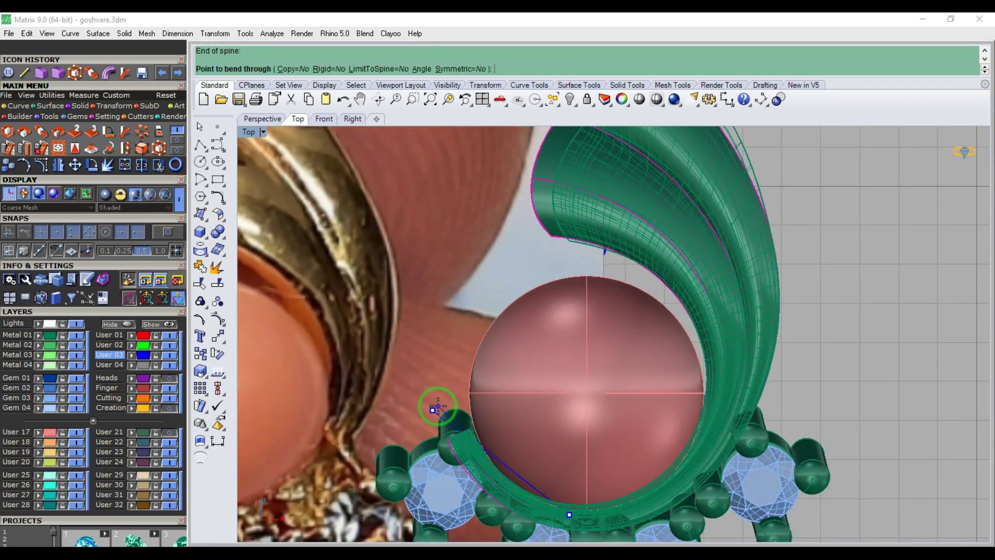
click(438, 406)
right_click(505, 489)
click(512, 494)
click(457, 424)
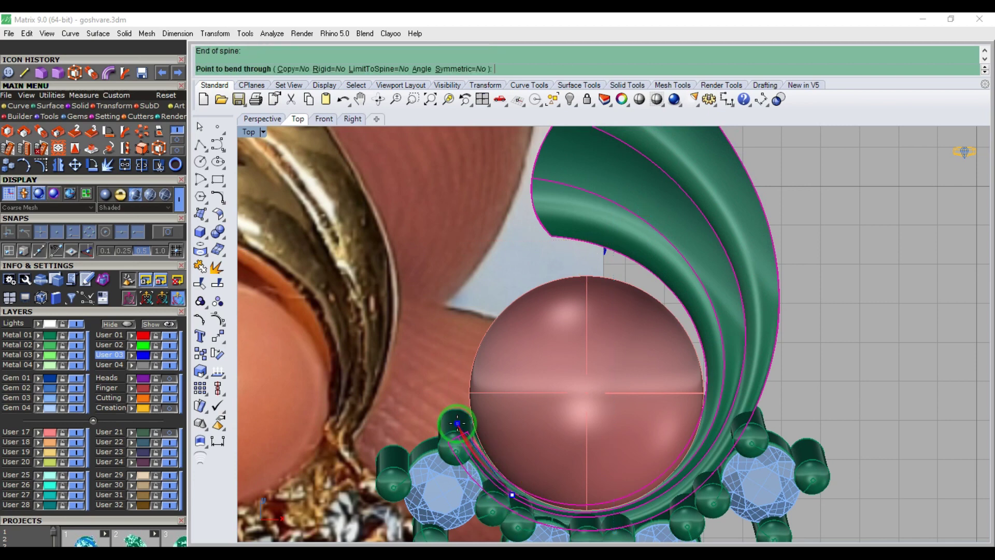
click(457, 423)
scroll(459, 420, down, 3)
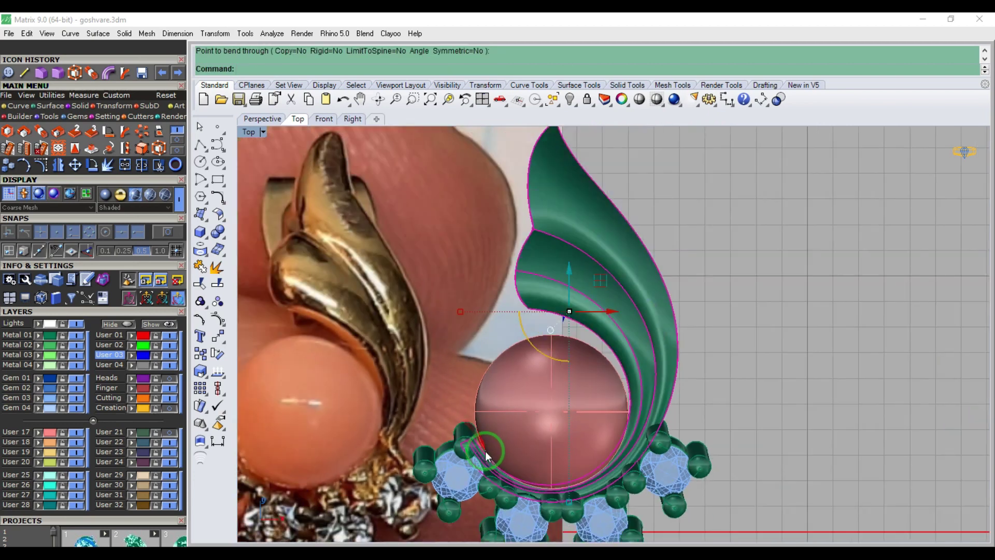
- Bend the leaf slightly twice more, with spines from the lower lobe and the leaf's inner side to the prongs below the pearl
key(Return)
click(538, 279)
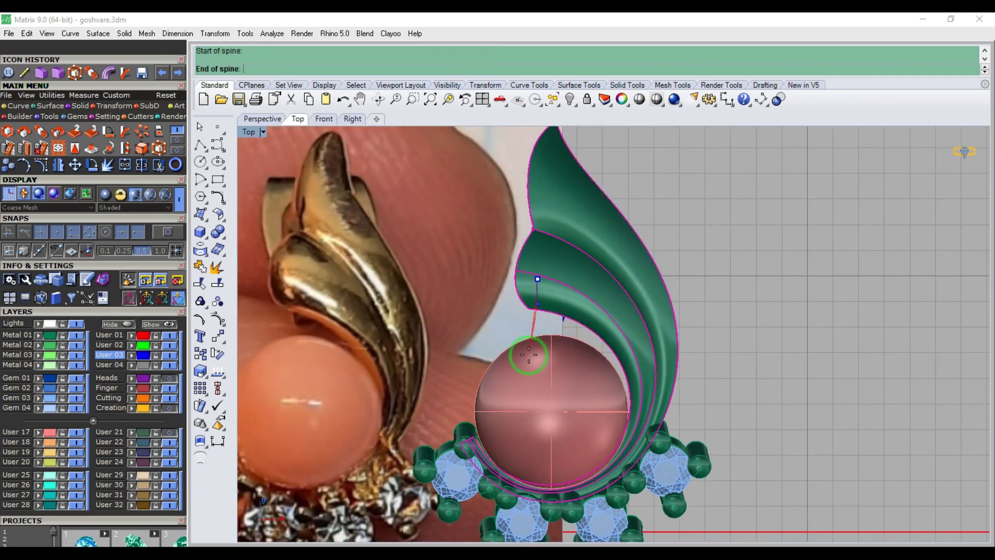
click(521, 493)
click(518, 493)
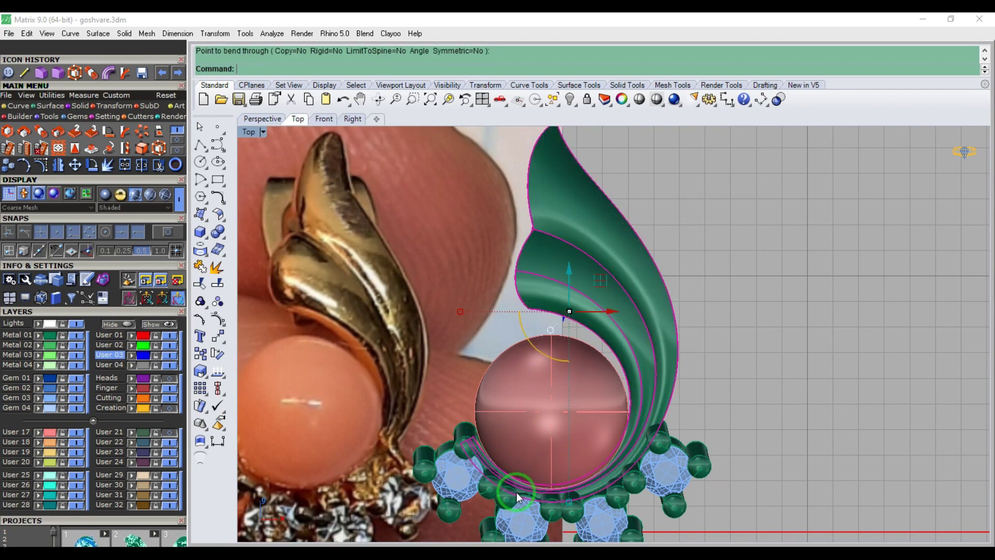
key(Return)
click(609, 315)
click(509, 491)
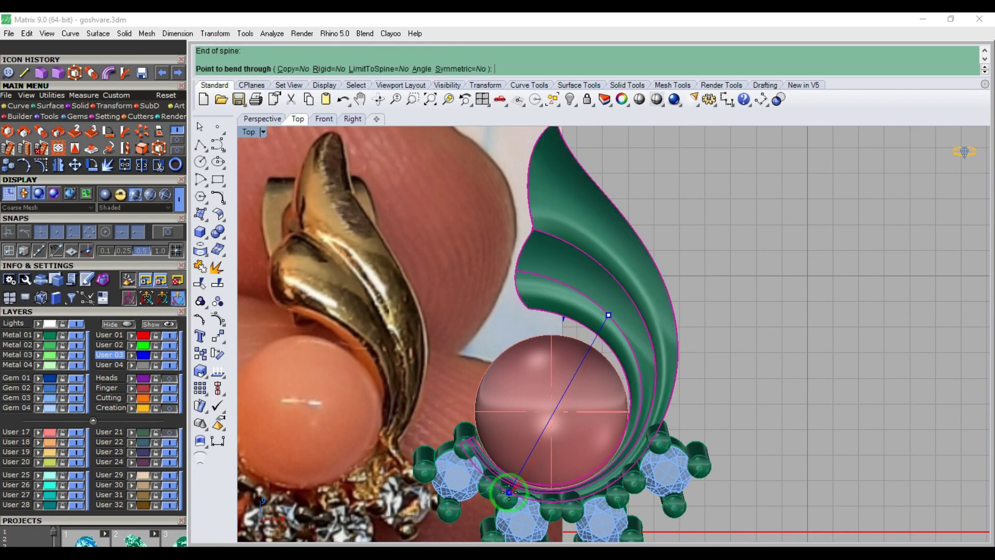
click(508, 491)
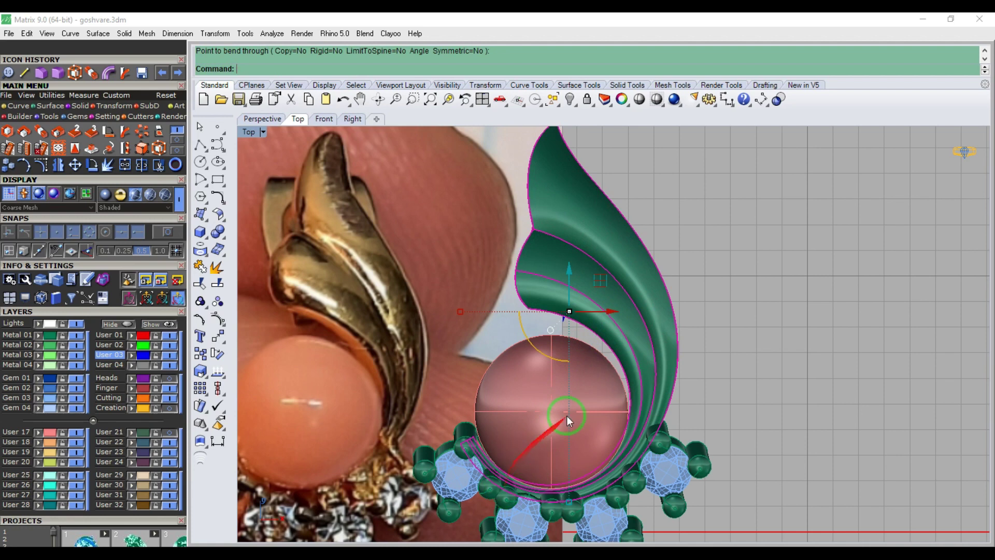
- Try to bend the leaf tip away from the photo, with the spine from the pearl's upper edge to outside the leaf
scroll(567, 416, down, 3)
key(Return)
click(594, 375)
click(633, 322)
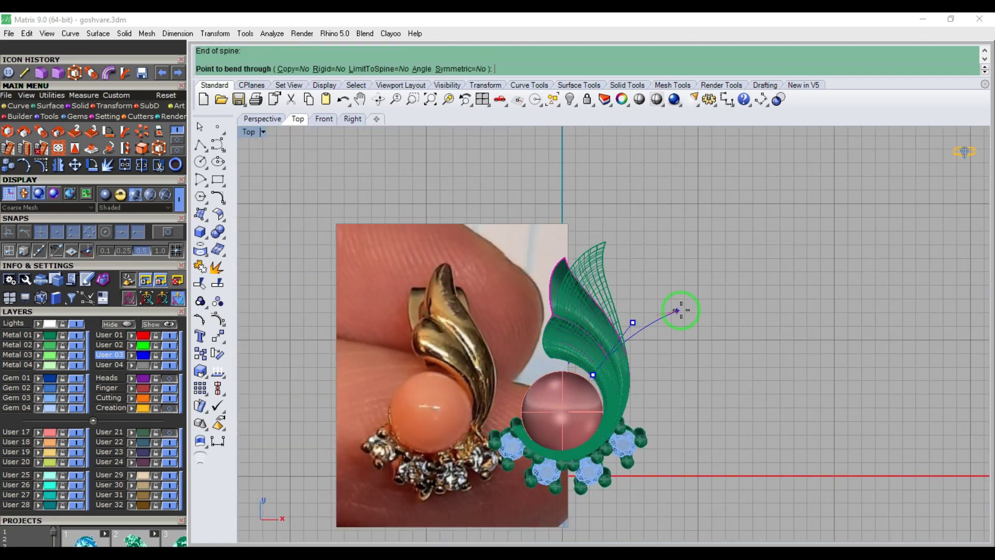
click(678, 310)
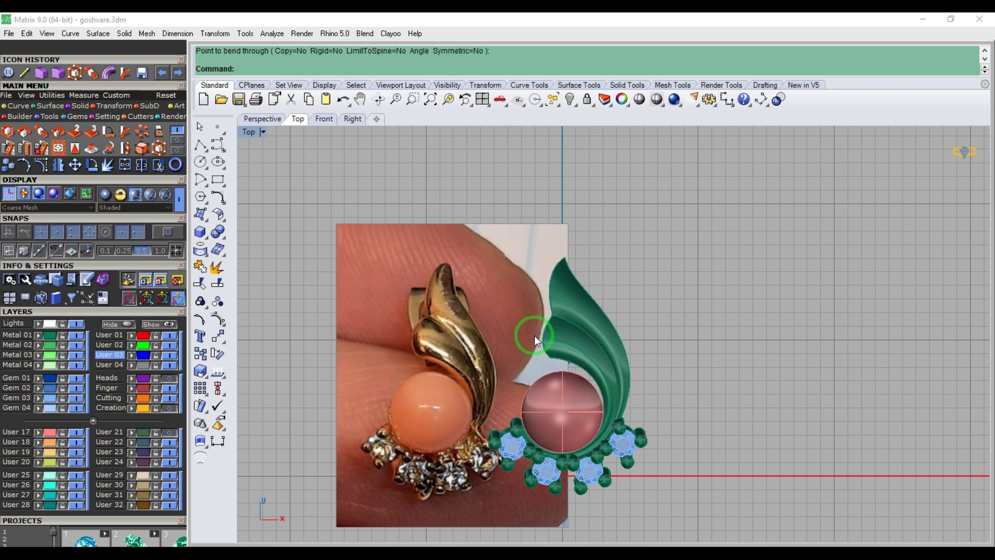
- Enclose both leaf polysurfaces in a bounding-box editing cage on the CPlane, with 4 points and degree 3 per axis and a Global region
scroll(605, 367, up, 8)
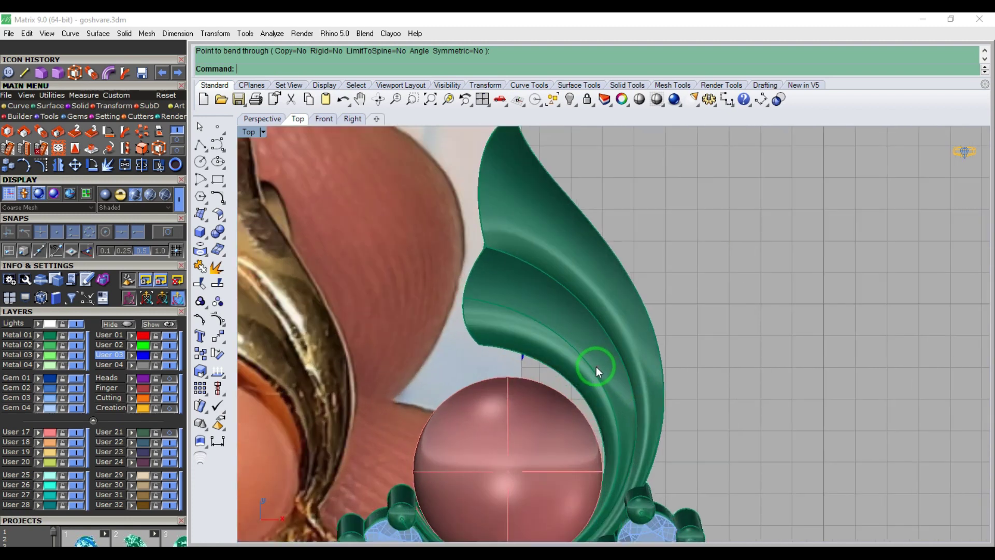
click(596, 366)
drag(675, 351, 602, 384)
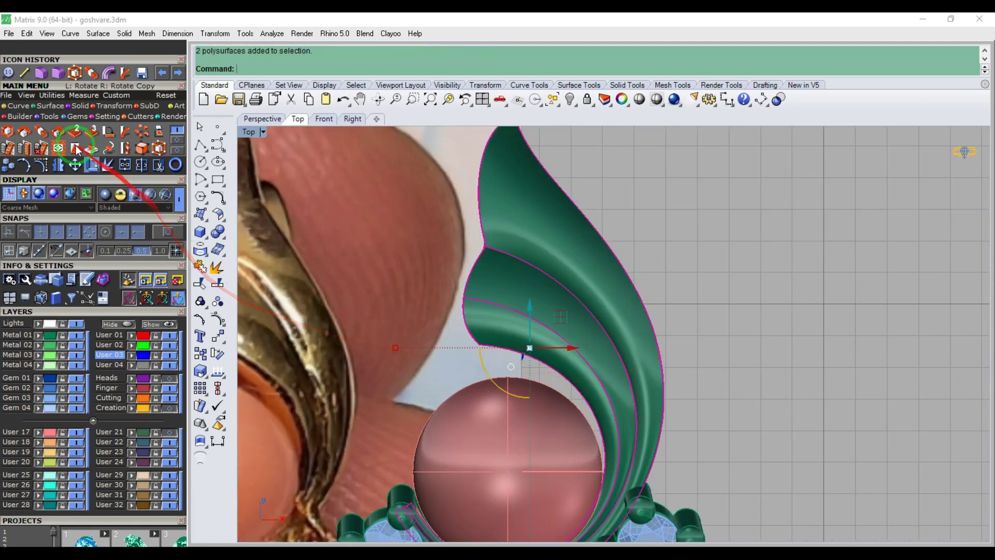
click(42, 132)
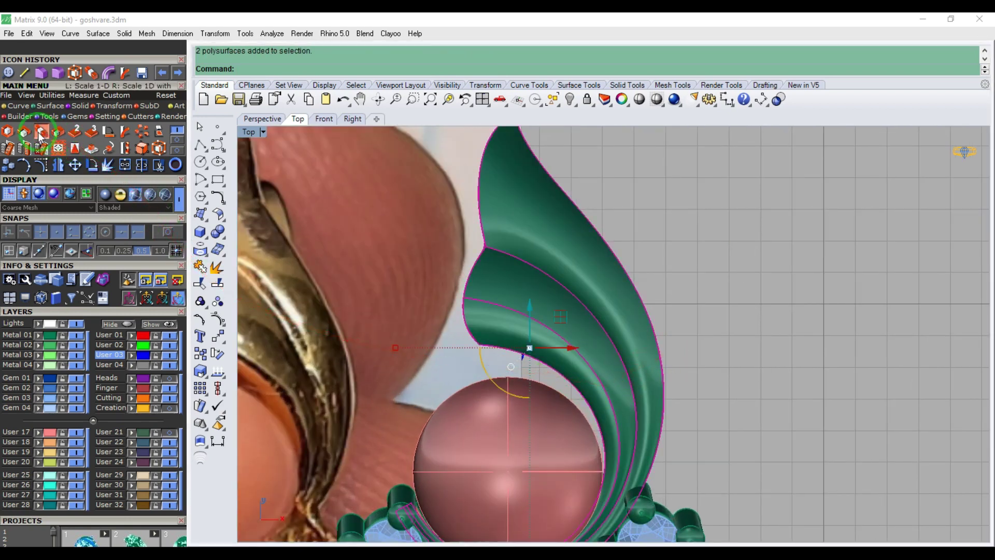
click(158, 148)
click(302, 69)
click(310, 70)
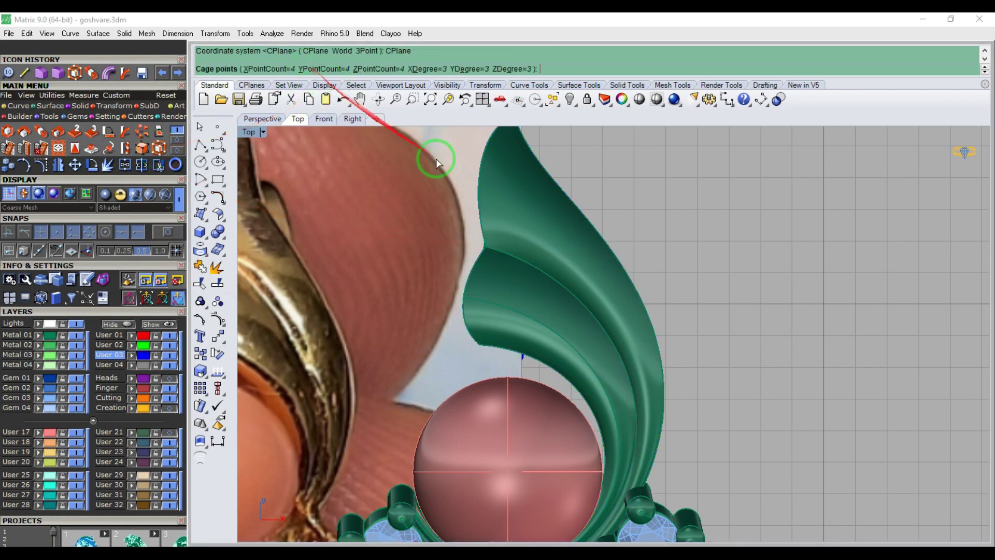
scroll(591, 283, down, 3)
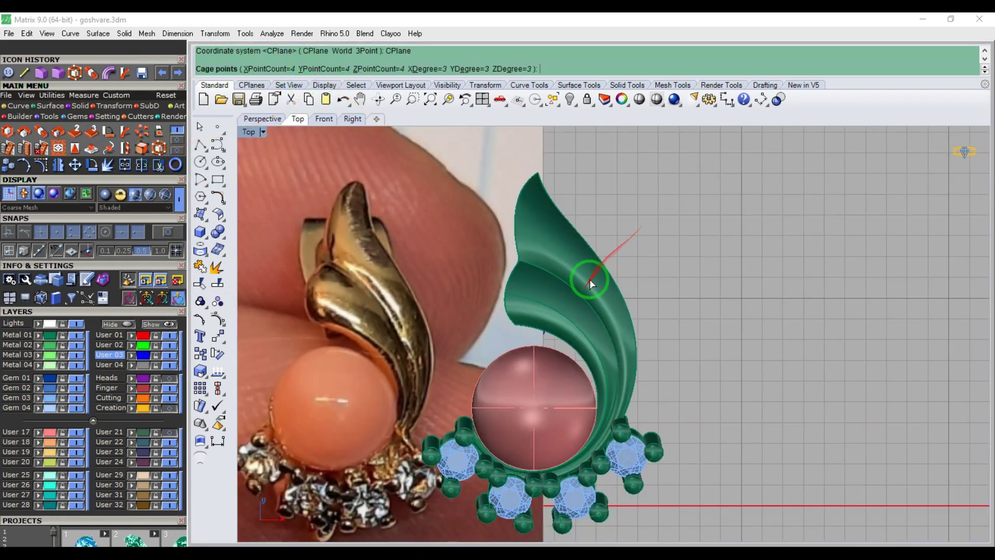
key(Return)
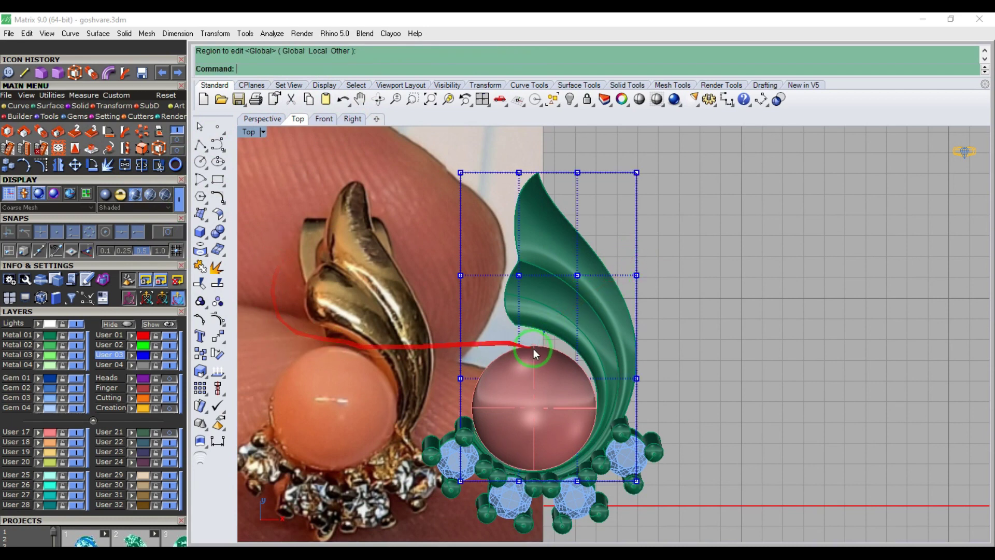
- Move the reference photo farther from the model so it is clear of the leaf's cage
scroll(699, 349, down, 4)
drag(489, 356, 405, 346)
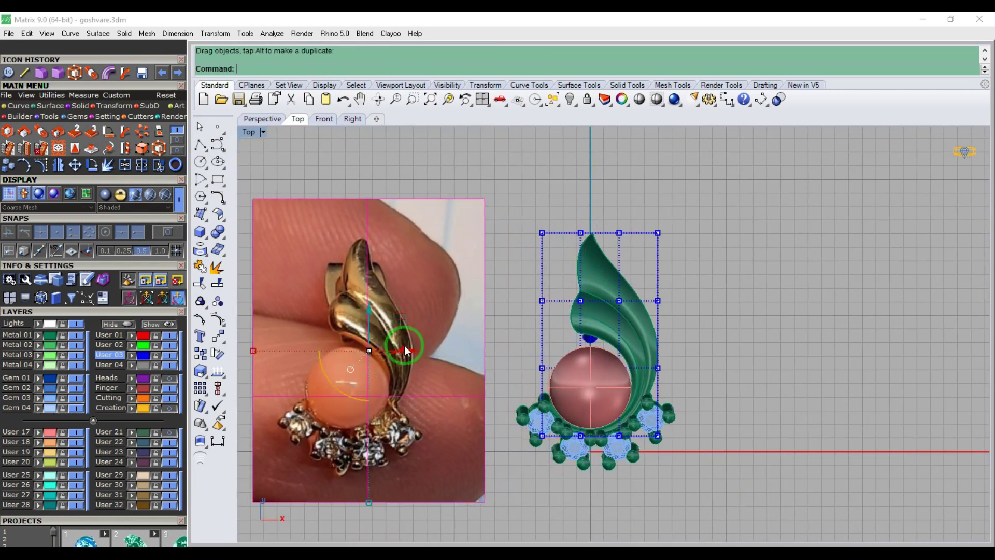
- Show the Top view as Ghosted and move the eight inner cage points over the pearl diagonally down and away from the leaf's outer edge
click(251, 132)
click(301, 91)
scroll(571, 355, up, 3)
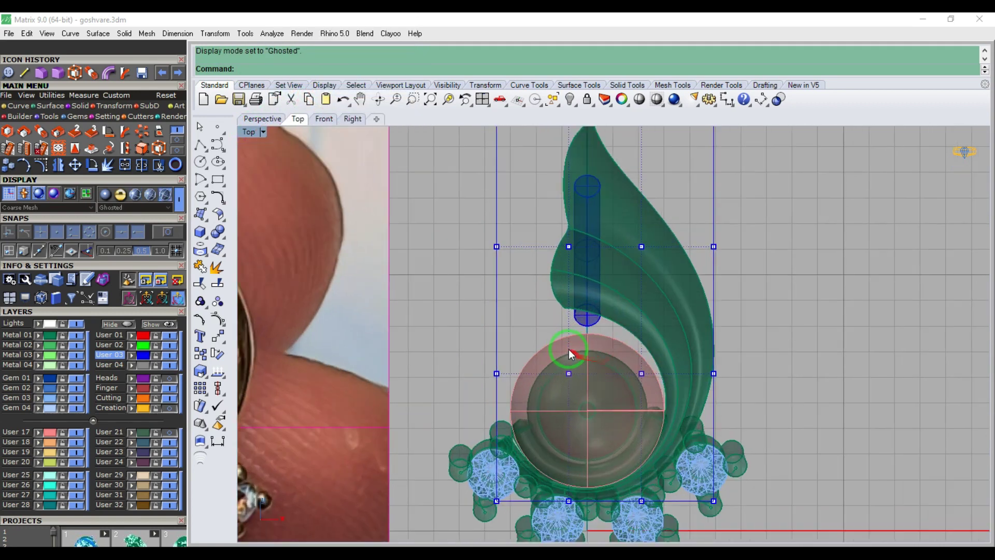
drag(655, 388, 654, 387)
scroll(619, 354, up, 3)
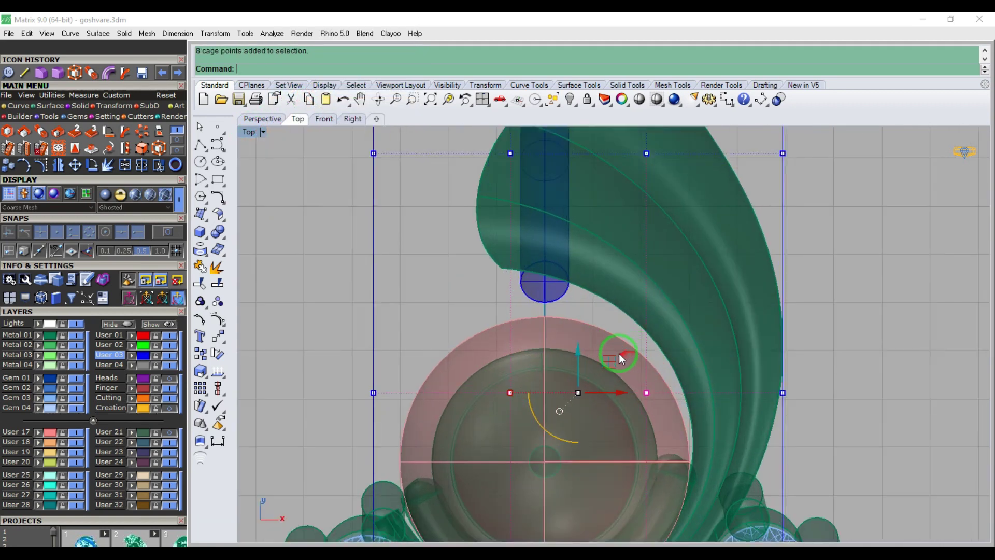
drag(606, 364, 554, 428)
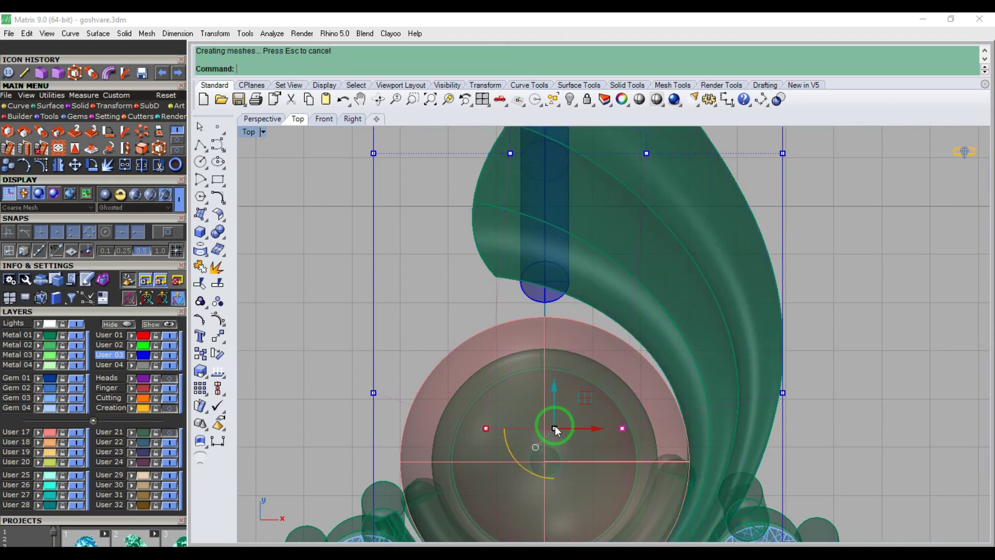
scroll(558, 419, down, 5)
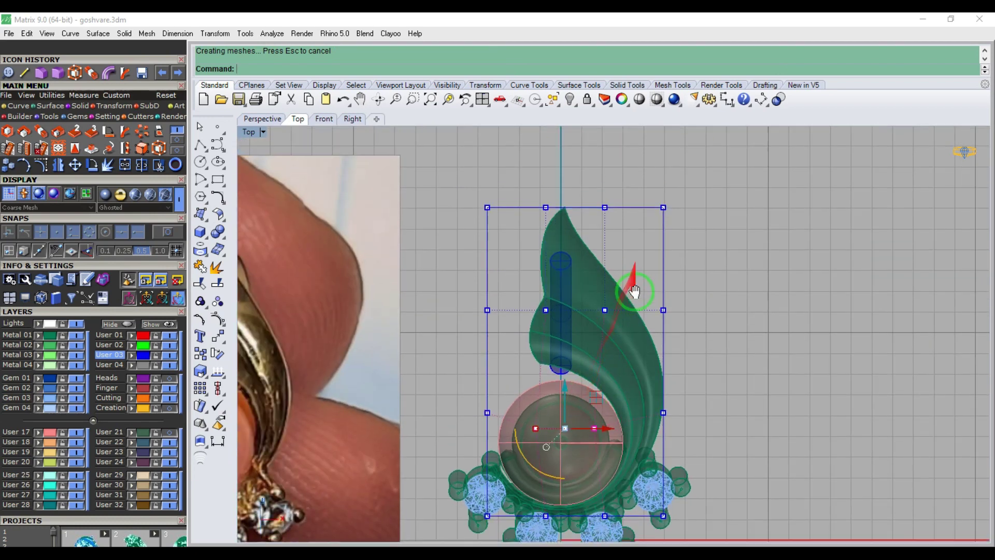
- Pull the outer cage points beside the leaf's upper half slightly outward, and the inner points right of the tip up and outward
scroll(641, 340, up, 3)
drag(651, 336, 692, 325)
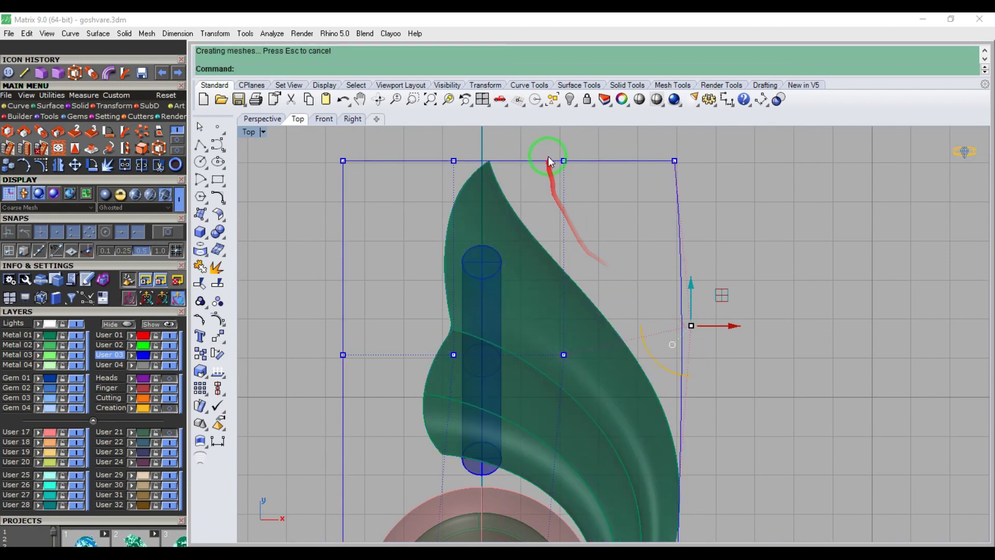
drag(548, 156, 579, 179)
right_drag(573, 167, 582, 250)
scroll(583, 223, up, 2)
drag(603, 222, 613, 217)
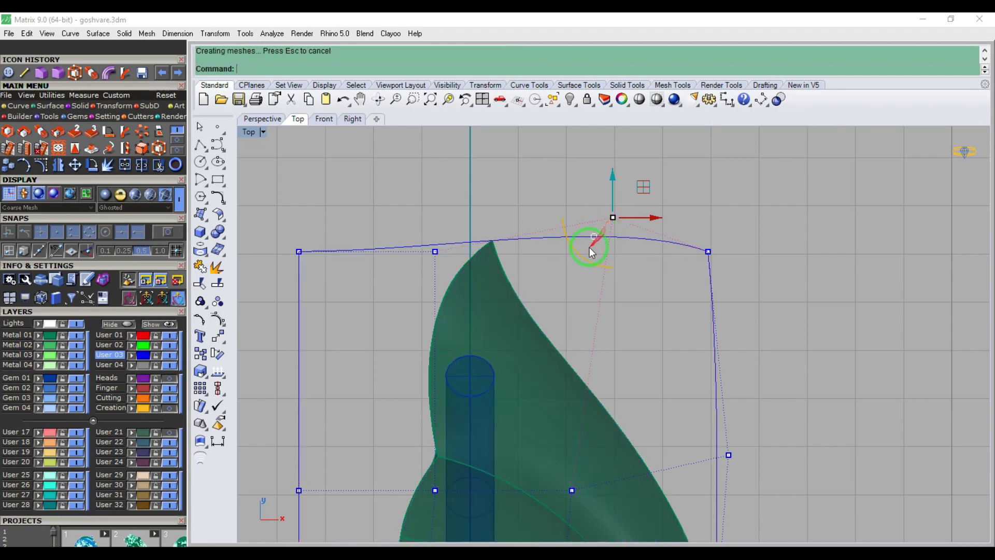
scroll(592, 252, down, 3)
scroll(534, 264, down, 2)
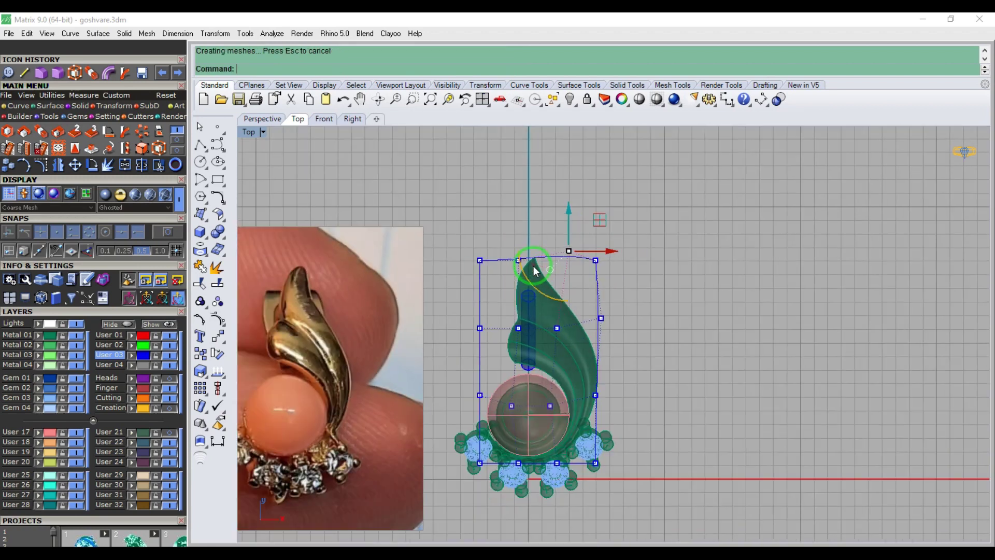
- Delete the leaf's editing cage and bring the leaf's curved side profile into the Right view
click(509, 264)
key(Delete)
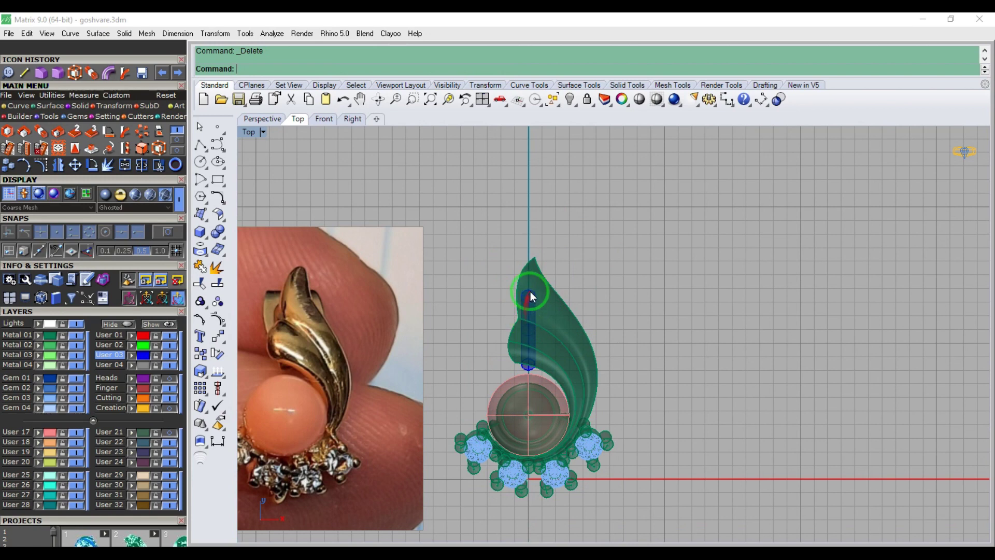
key(F1)
key(F4)
scroll(612, 300, up, 5)
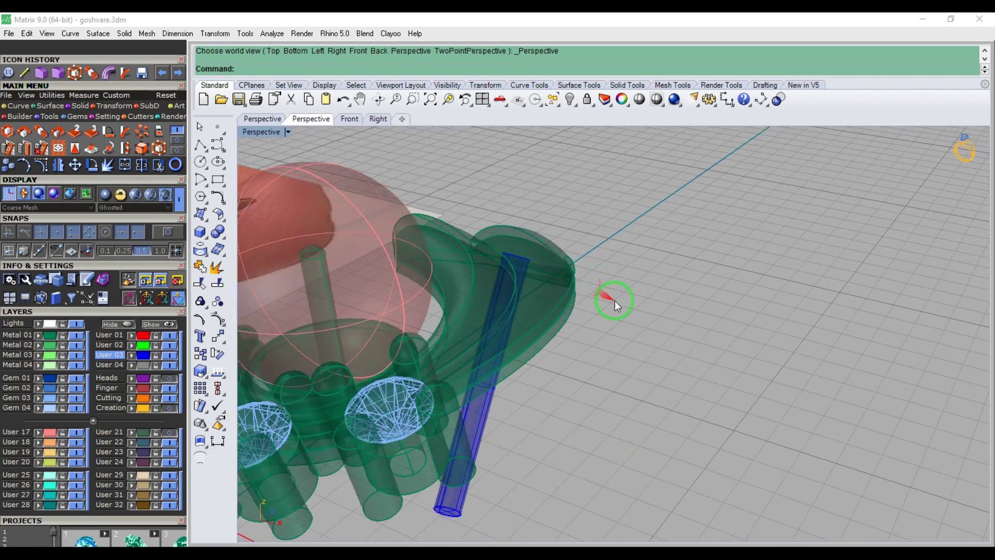
right_drag(643, 305, 438, 273)
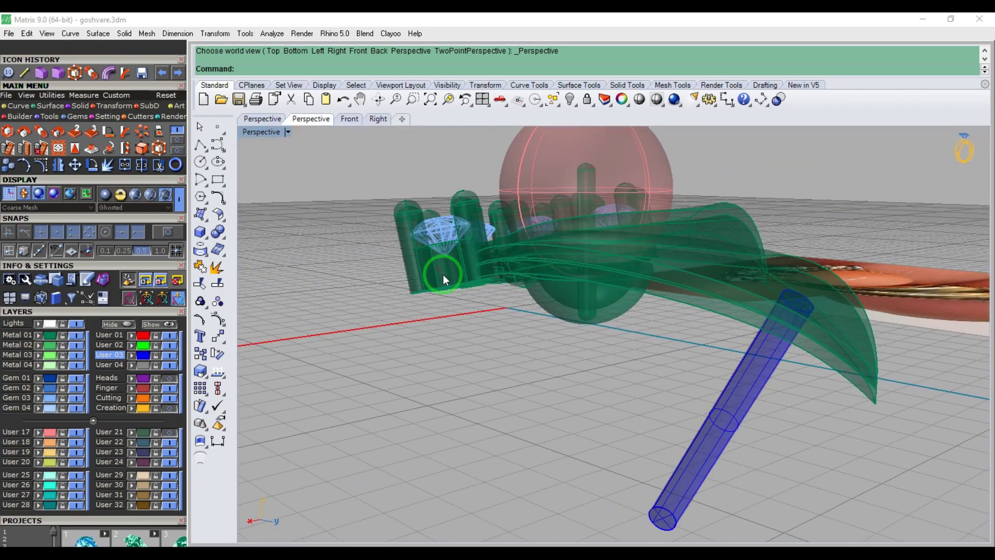
key(F3)
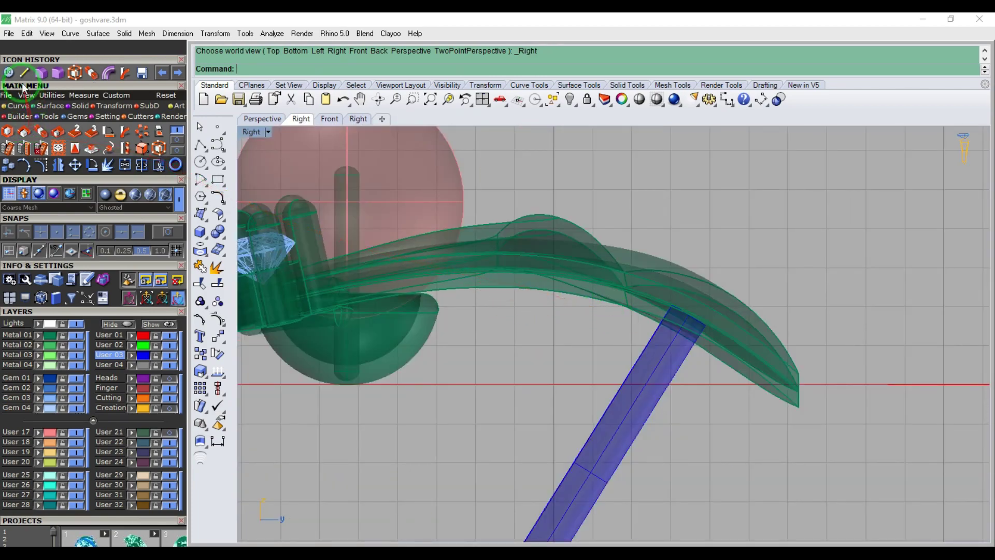
- Draw a closed seven-sided polyline around the leaf's pointed tip in the Right view, with one edge slanting across the tip
click(125, 136)
scroll(803, 368, up, 4)
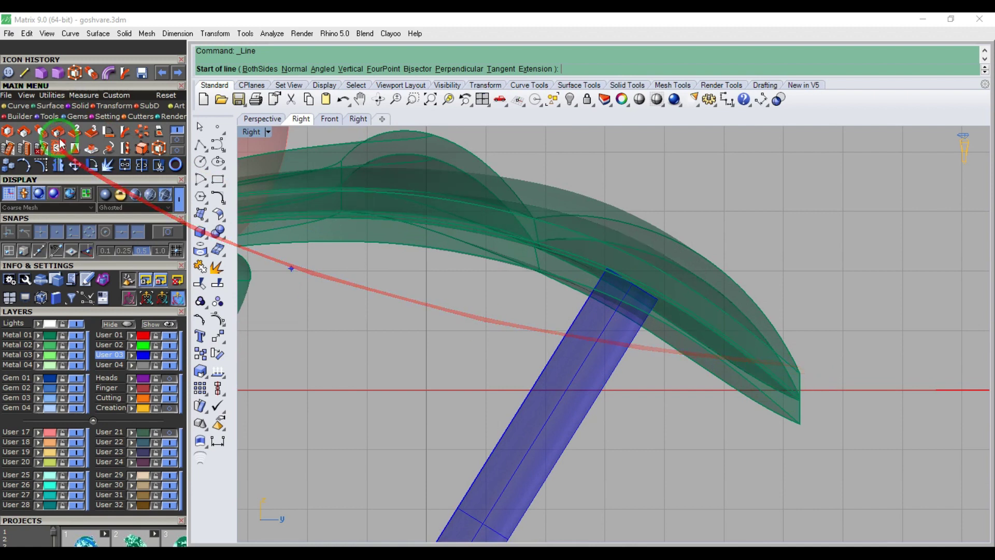
click(17, 107)
click(8, 131)
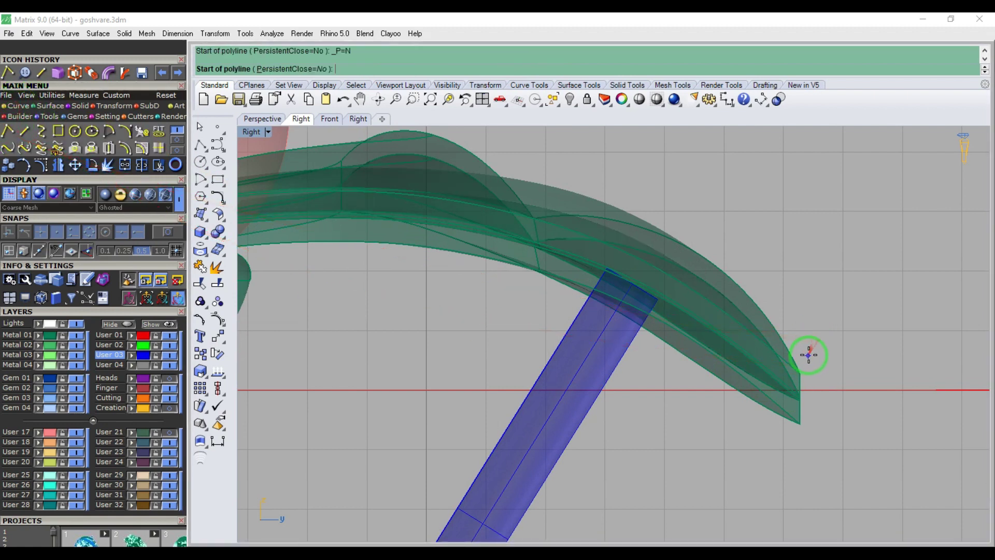
click(811, 351)
click(752, 438)
click(789, 466)
click(840, 459)
click(856, 413)
click(859, 365)
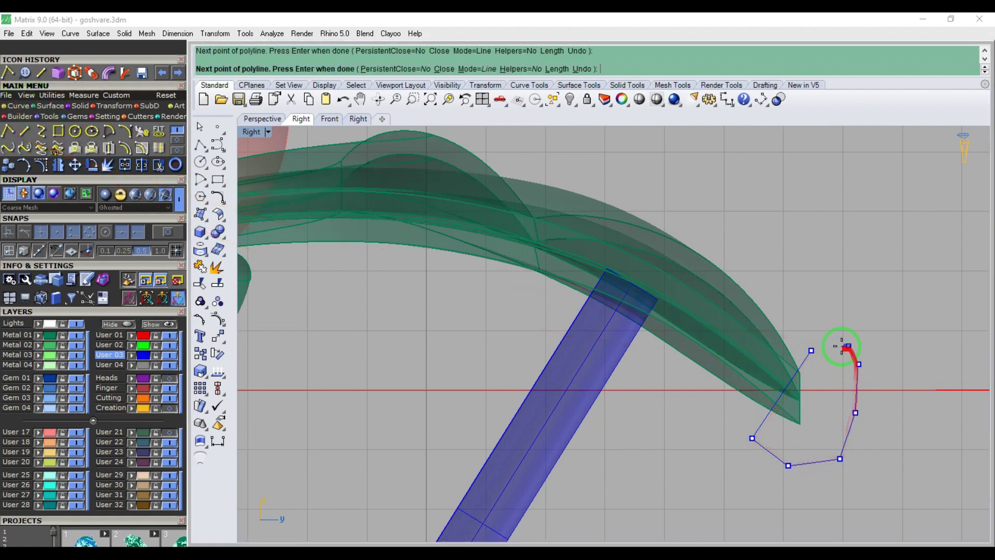
click(849, 347)
click(811, 351)
- Cut the pointed end off the leaf with the closed polyline, and delete the polyline
click(805, 360)
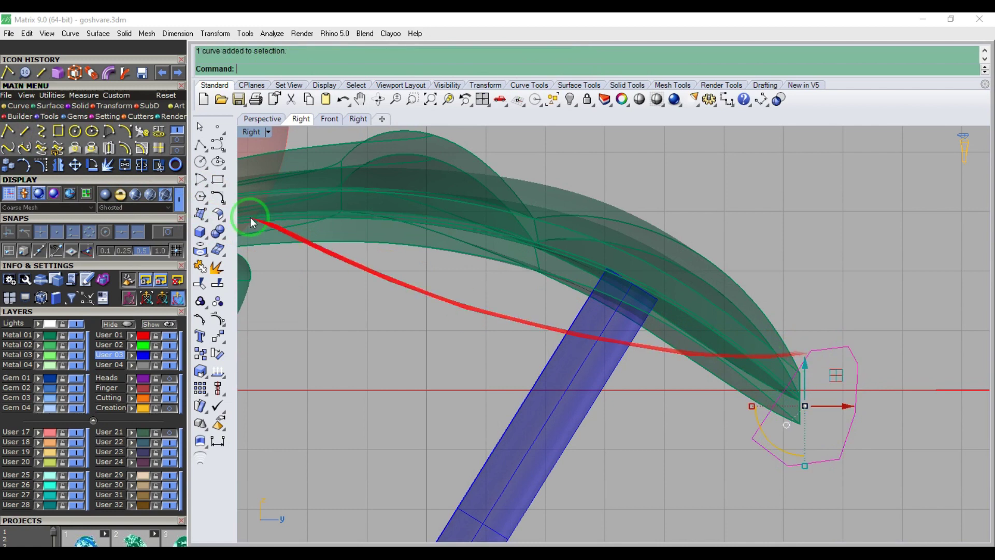
click(129, 116)
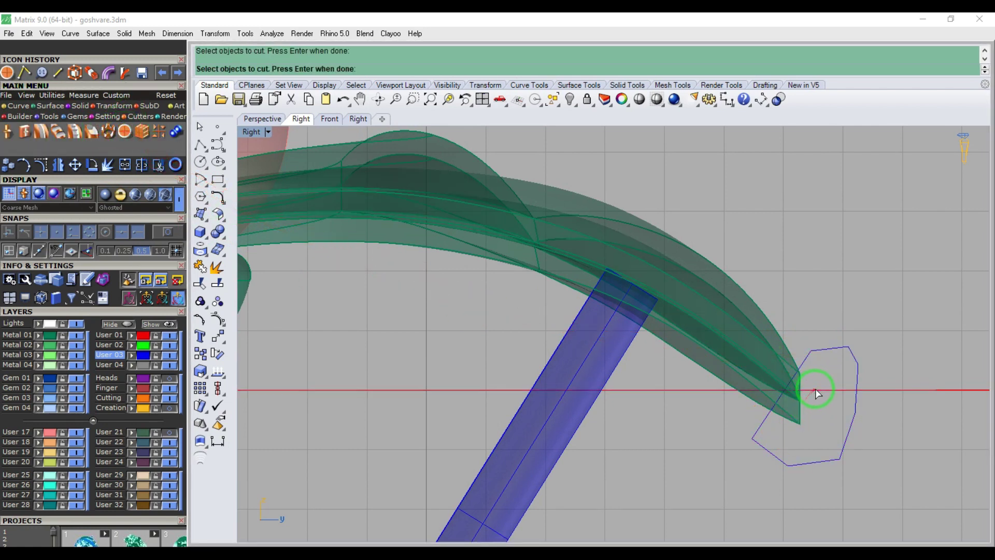
click(786, 420)
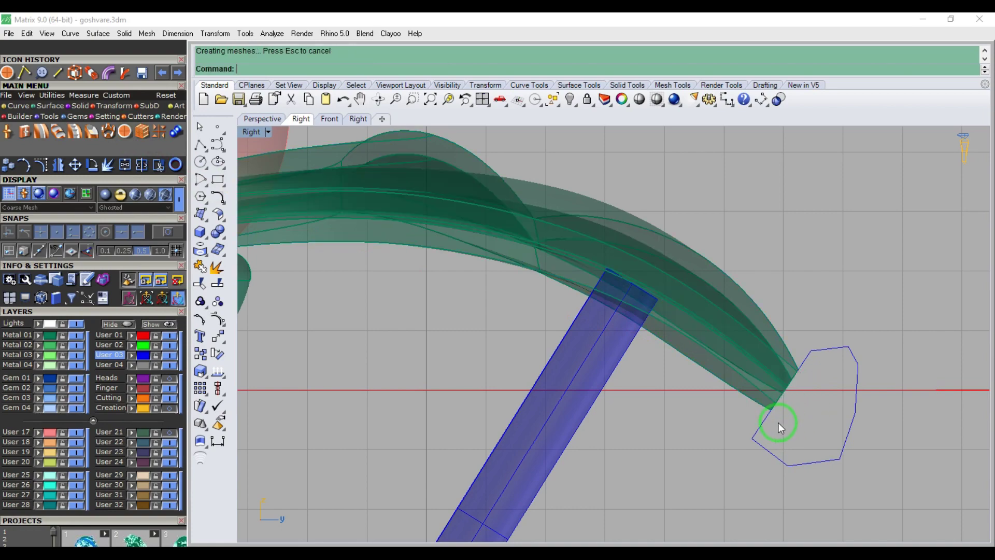
drag(778, 422, 732, 439)
key(Delete)
- Delete the reference photo beside the earring in the Perspective view
key(ctrl+F1)
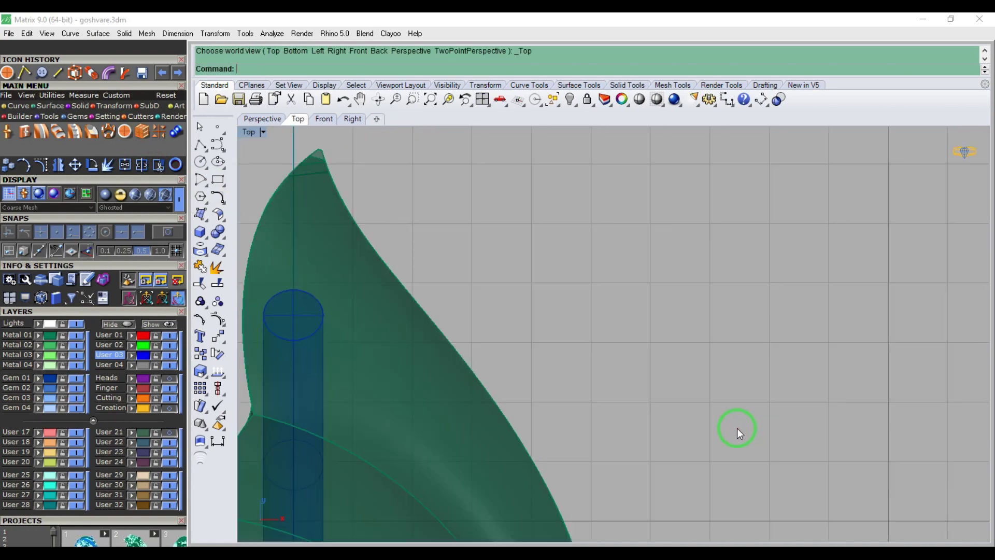
key(ctrl+F4)
scroll(737, 402, down, 5)
right_drag(736, 400, 759, 411)
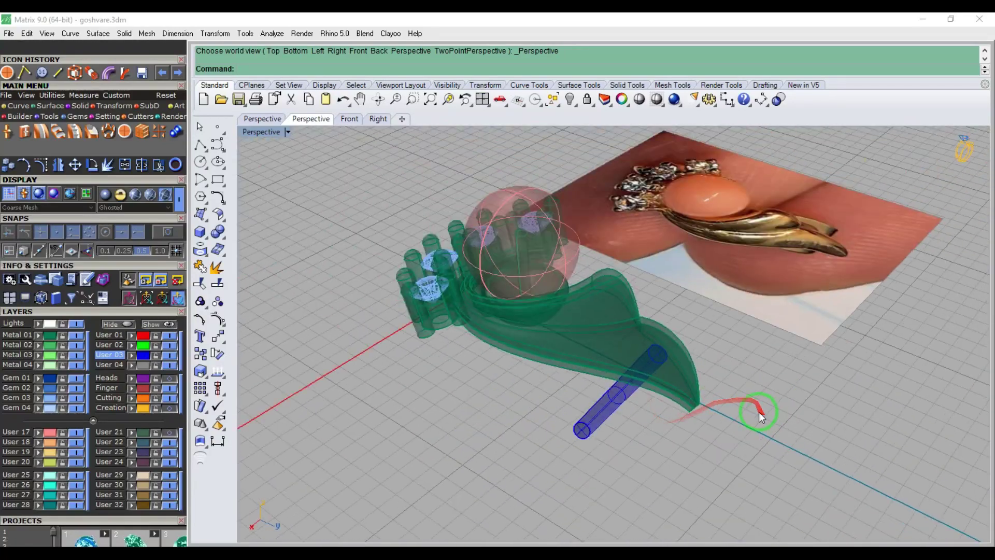
scroll(647, 416, down, 2)
click(653, 264)
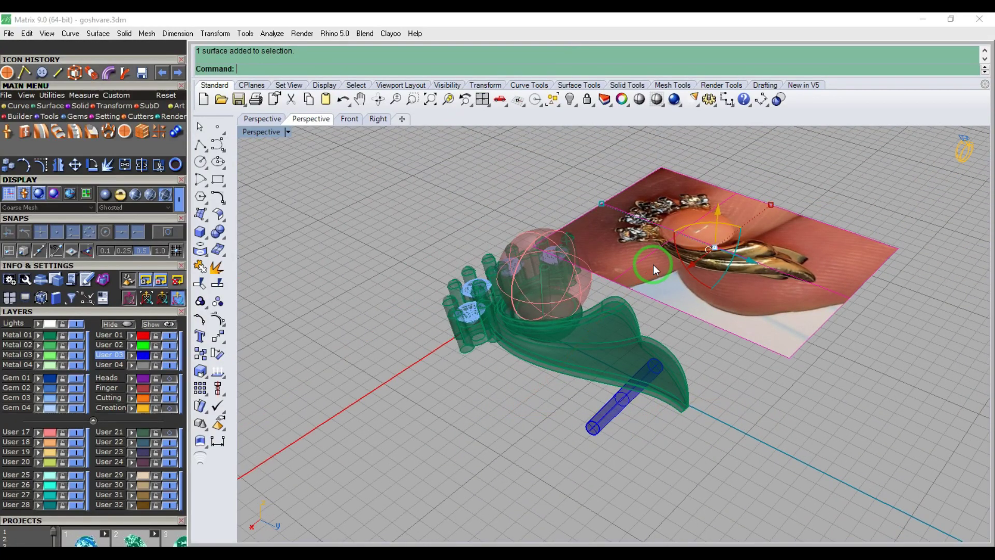
key(Delete)
- Examine the earring from the Front, Right and Top, and its underside in a Shaded Perspective view
key(F6)
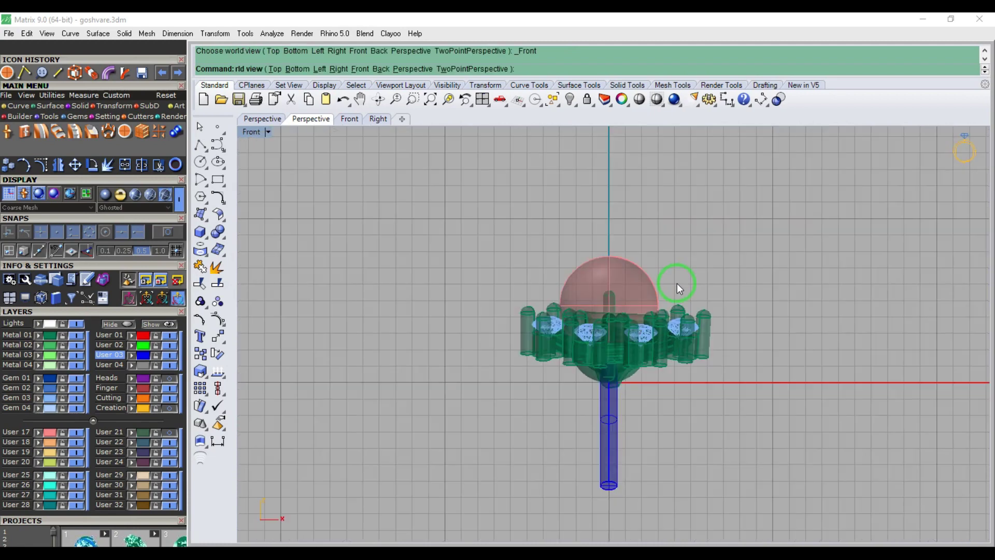
key(ctrl+F3)
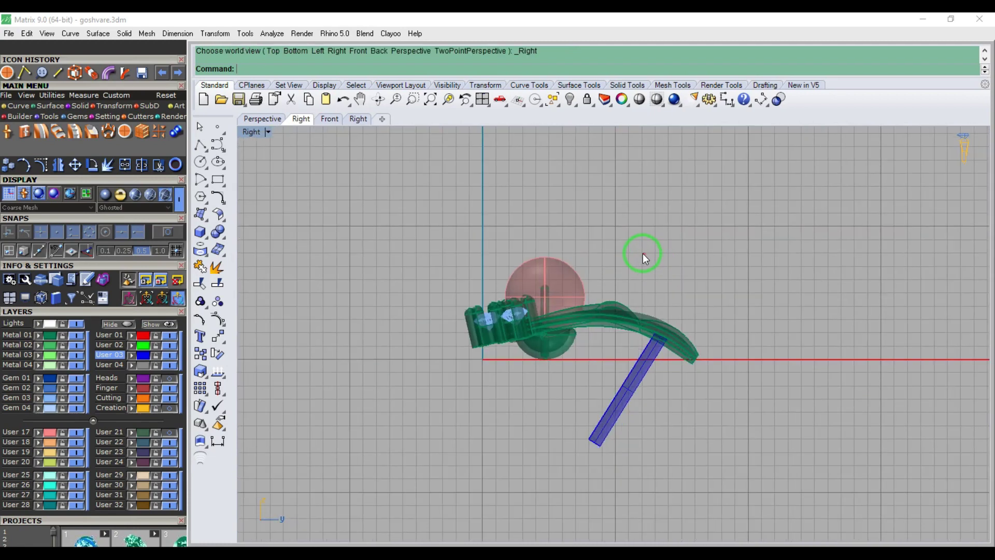
key(ctrl+F1)
key(ctrl+F4)
click(284, 132)
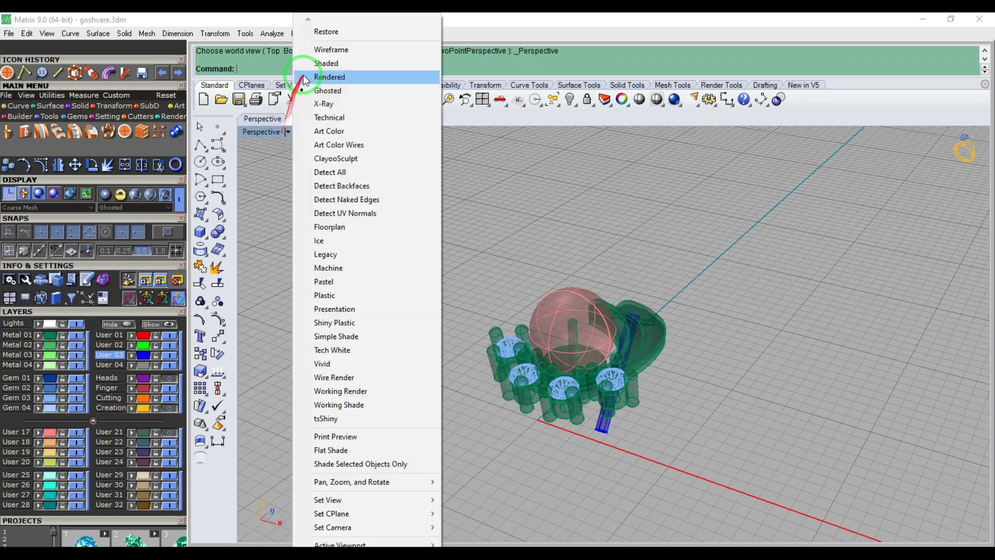
click(324, 64)
mouse_move(643, 350)
right_down()
mouse_move(665, 365)
mouse_move(500, 224)
right_up()
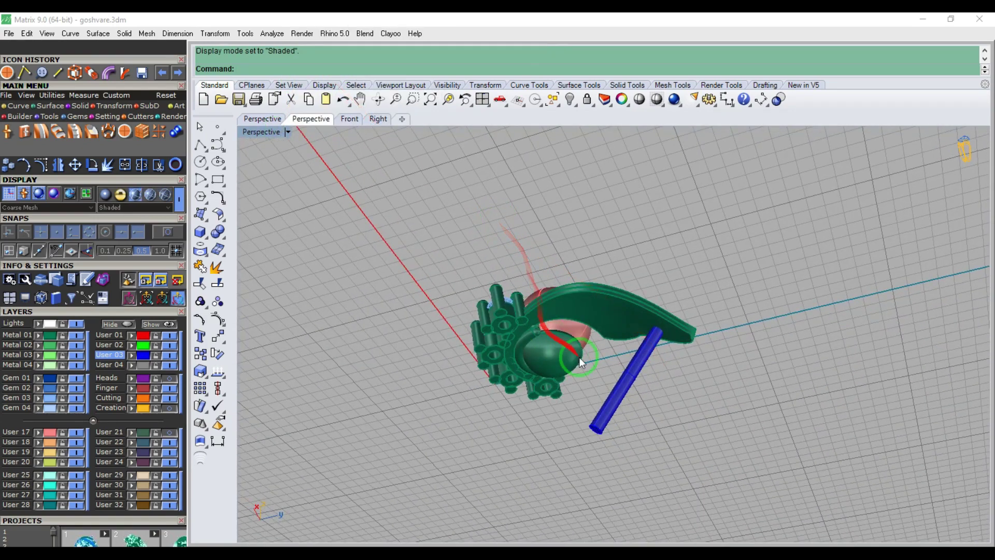
right_drag(576, 365, 559, 338)
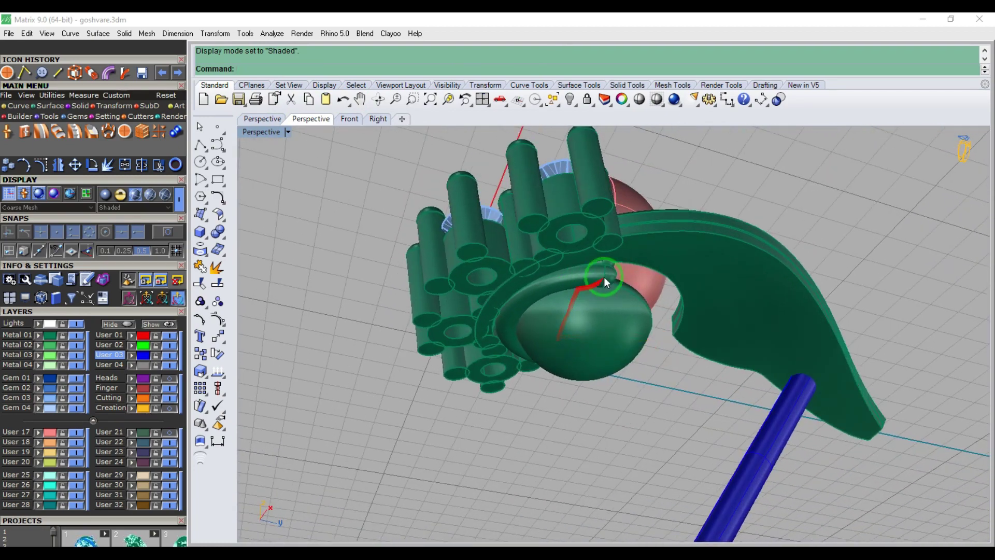
right_drag(605, 278, 541, 287)
- Stretch the two curved wires between the gem settings and pearl cup slightly downward in the Front view with Scale1D
scroll(573, 286, up, 4)
click(573, 287)
scroll(577, 255, up, 3)
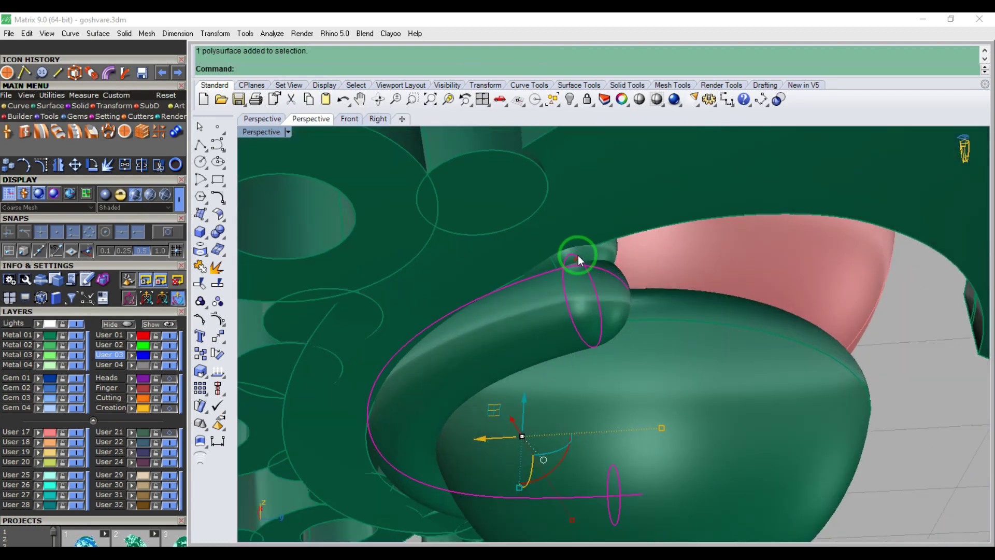
key(ctrl+F2)
right_drag(575, 367, 580, 295)
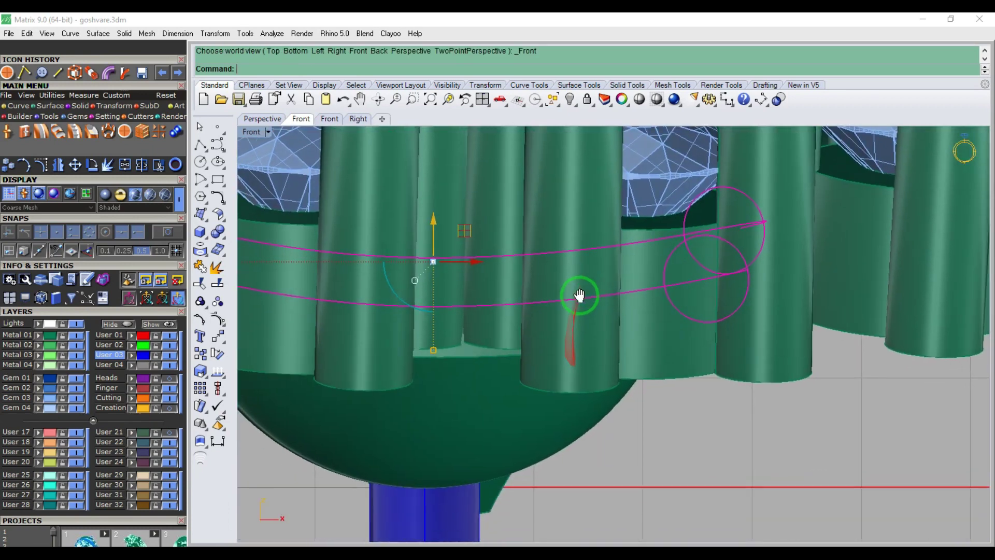
right_drag(377, 279, 494, 307)
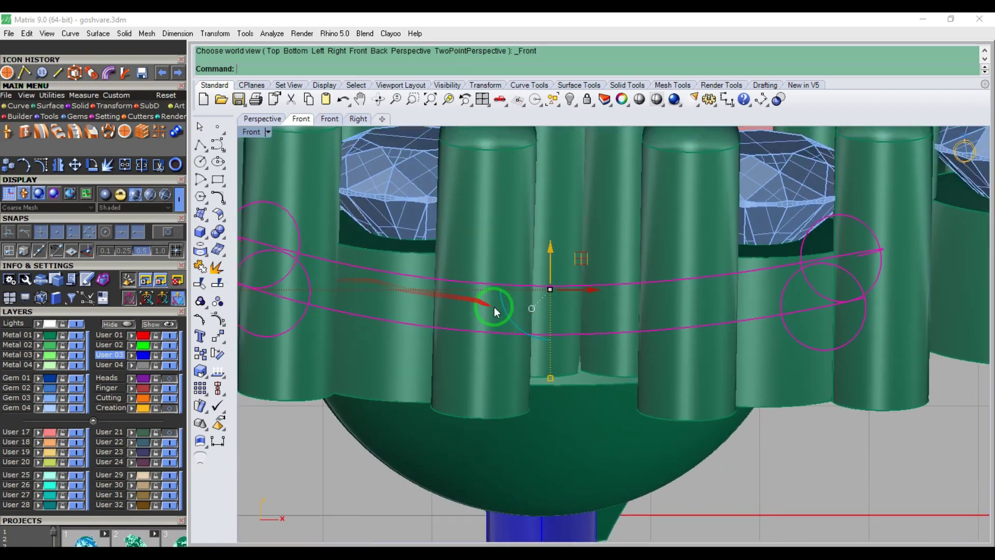
click(91, 73)
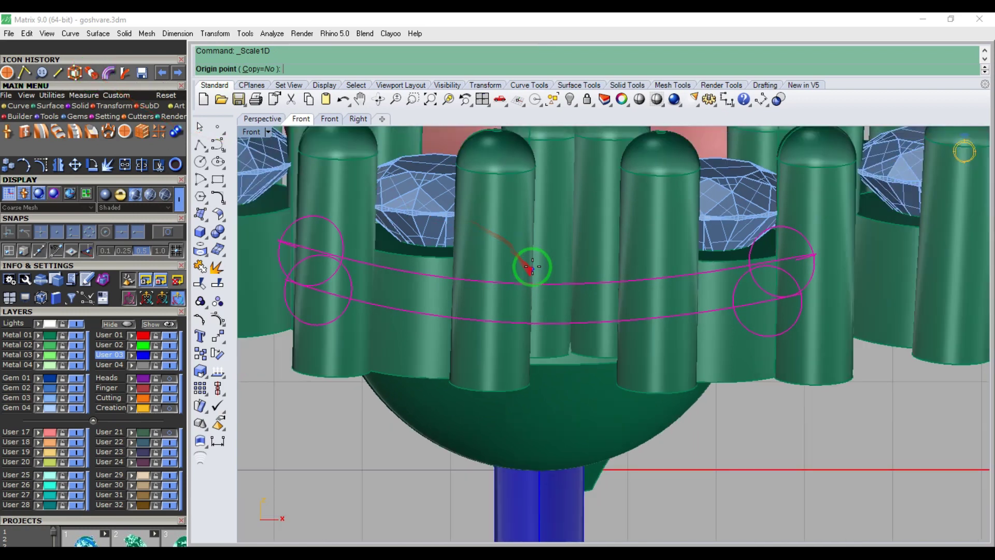
scroll(524, 262, down, 1)
click(541, 247)
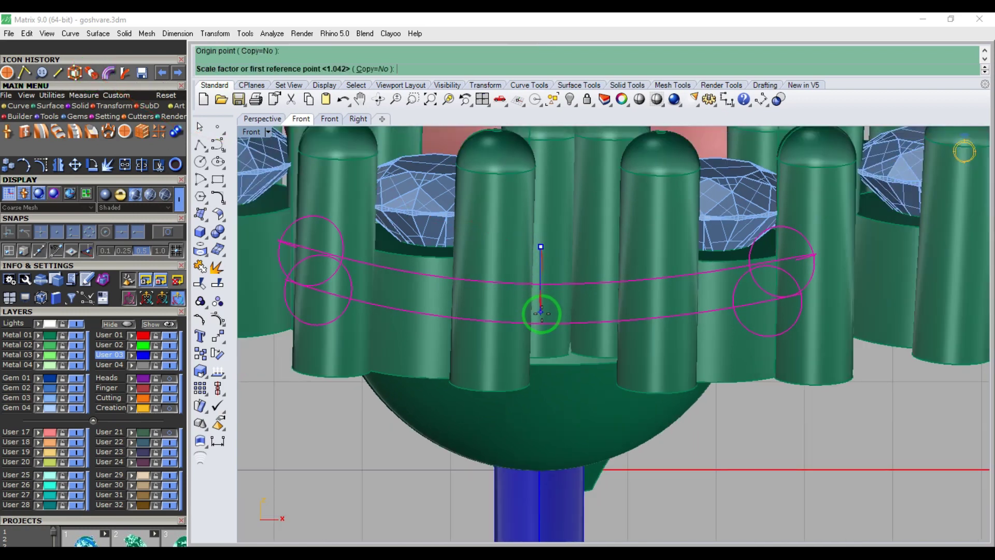
click(541, 327)
click(540, 341)
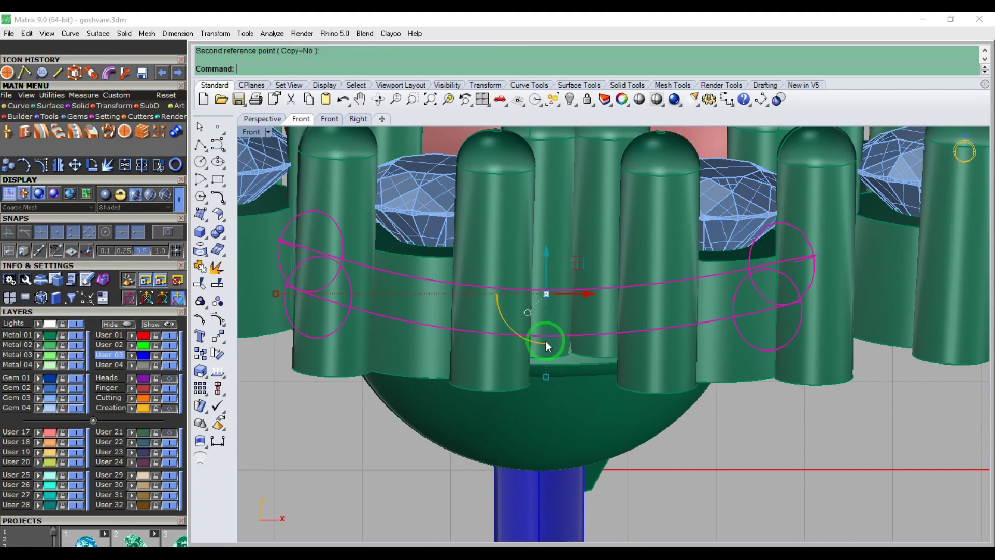
- Bend the right end of the lower curved wire beneath the pearl slightly upward in a Ghosted Front view
key(F5)
key(F8)
right_drag(641, 402, 538, 265)
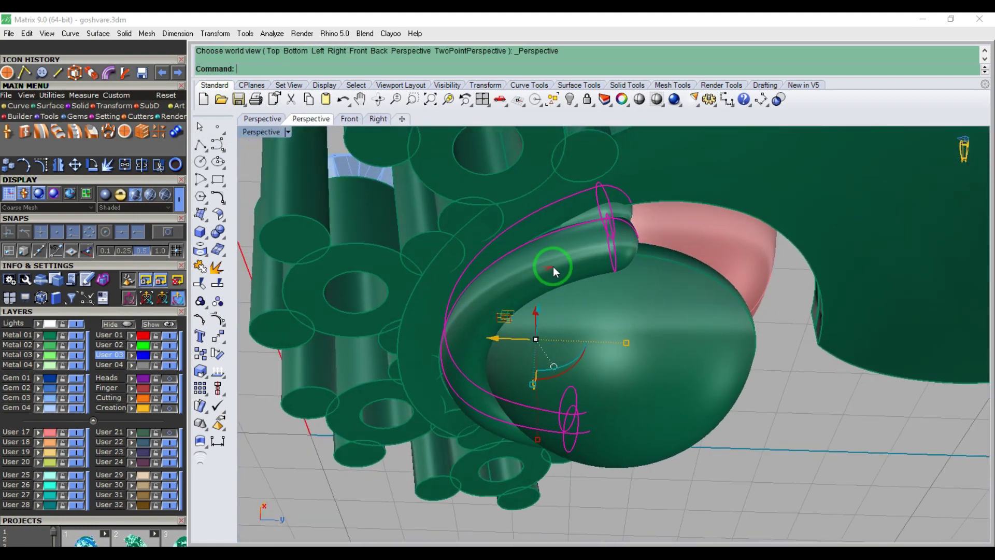
click(555, 266)
key(ctrl+F2)
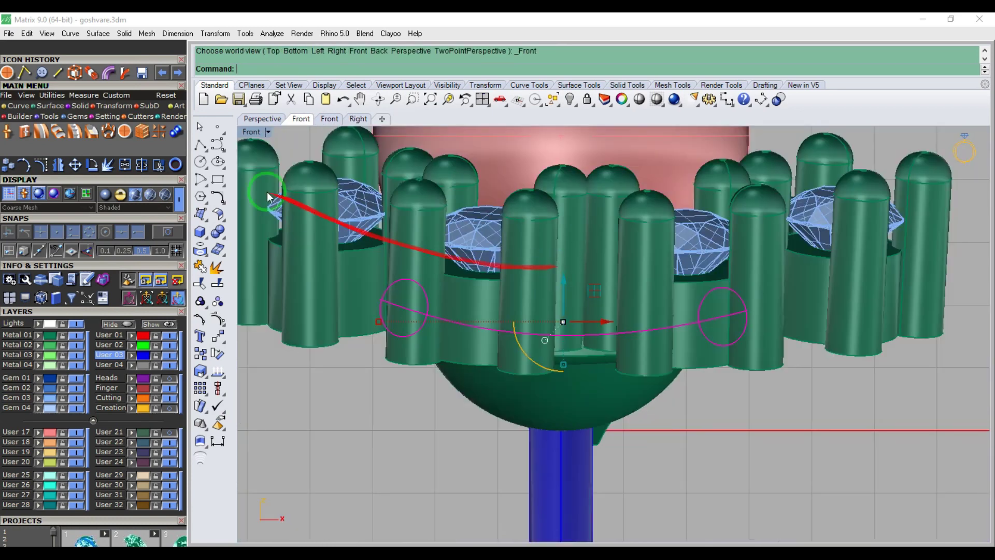
click(260, 133)
click(308, 89)
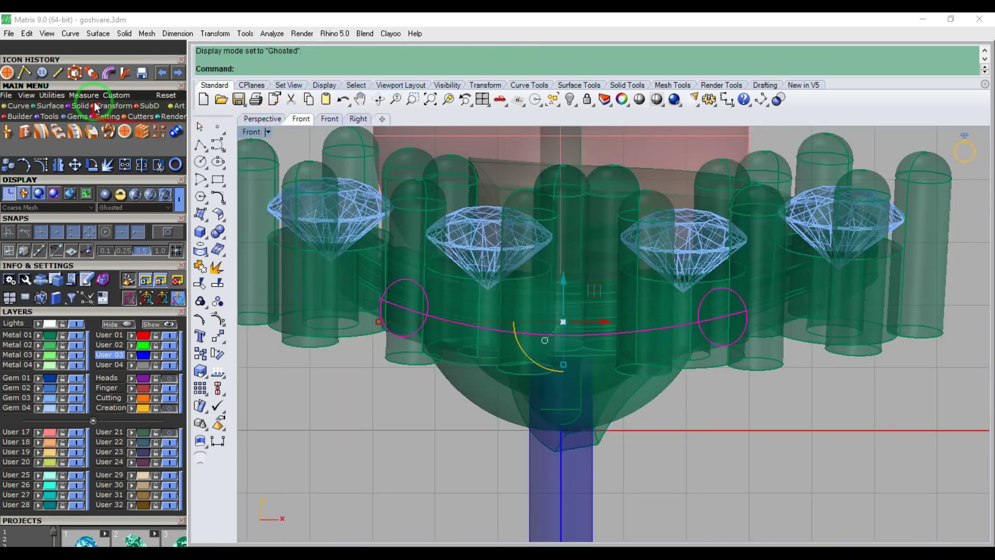
click(125, 74)
click(581, 338)
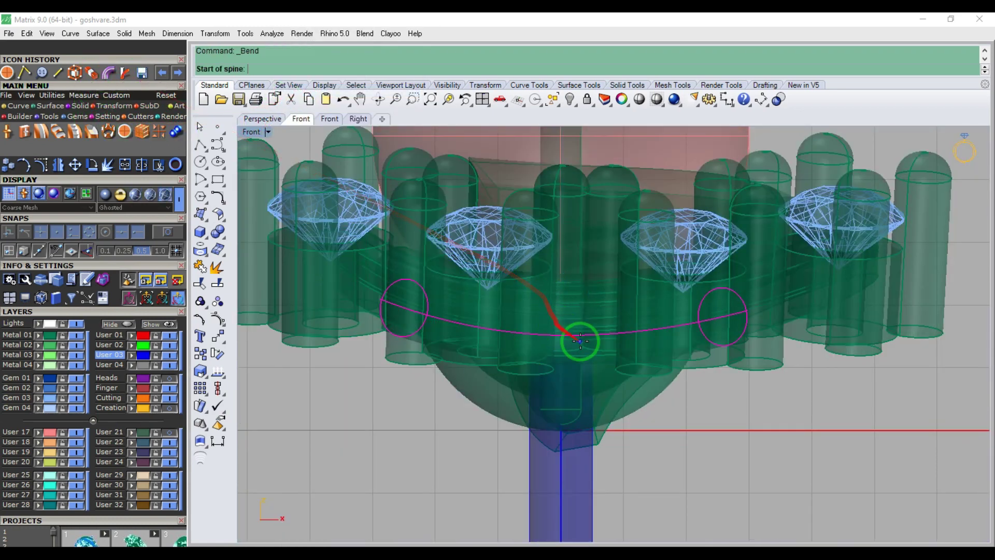
click(749, 306)
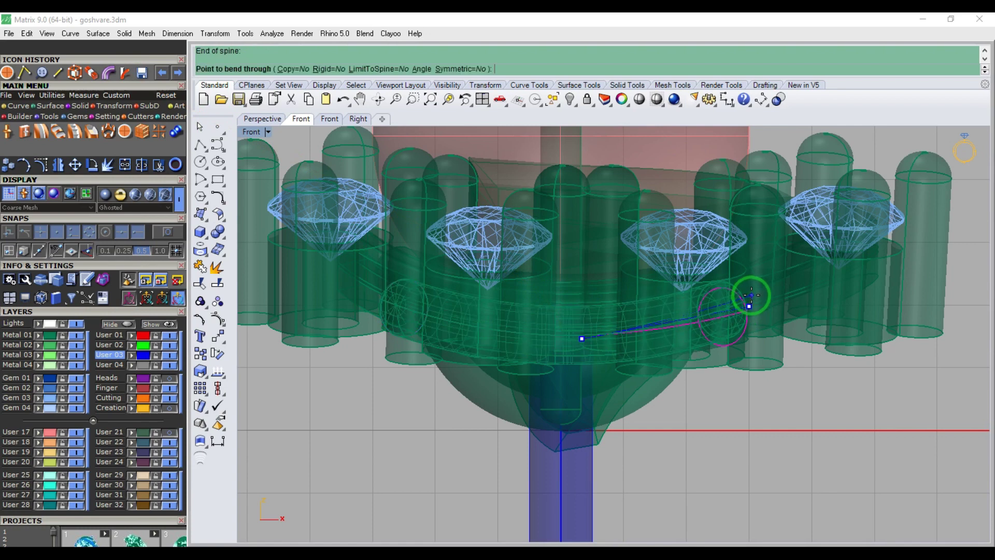
click(750, 291)
- Bend the left end of the same wire slightly upward from its middle, and return to the Perspective view
key(Return)
click(558, 340)
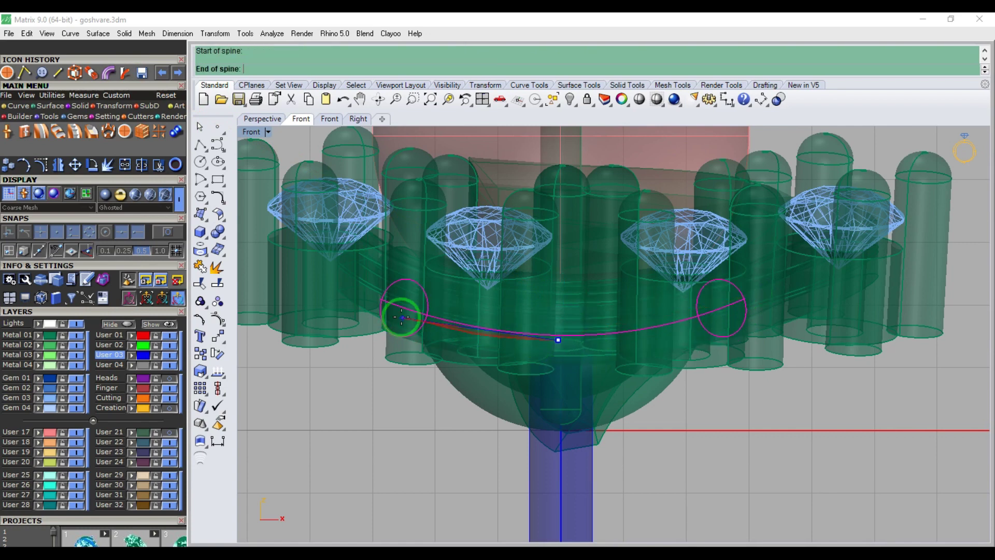
click(402, 316)
click(403, 297)
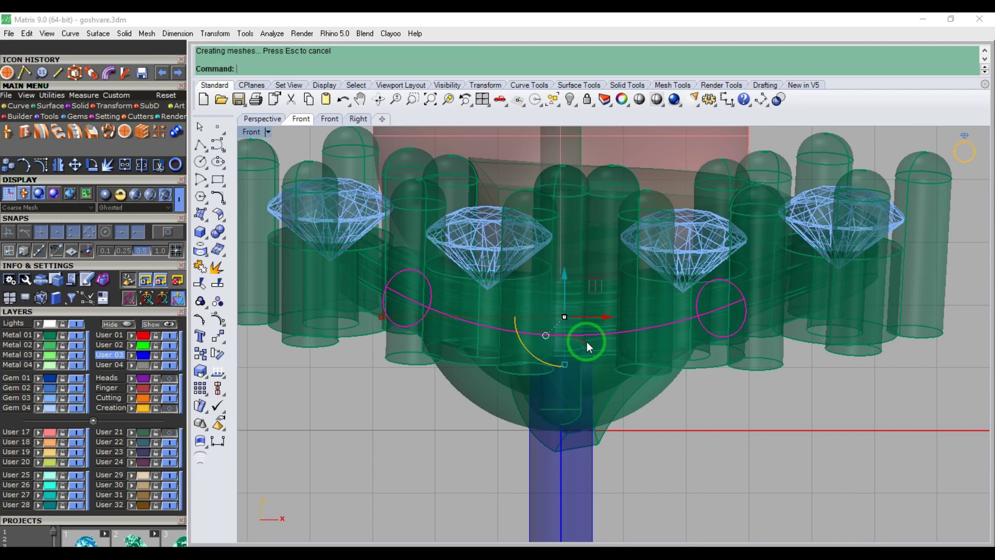
key(F1)
key(F4)
right_drag(658, 366, 537, 262)
key(Escape)
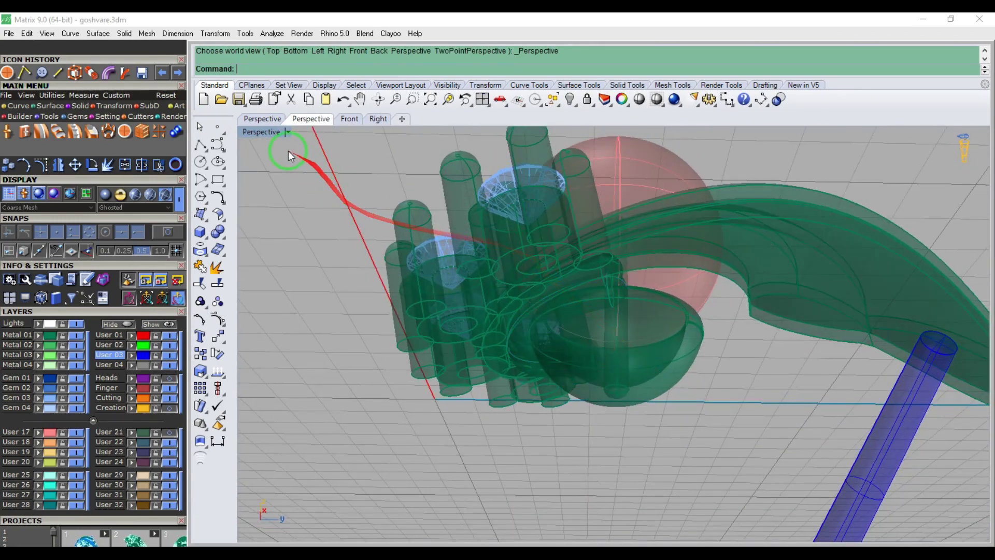
- Set the Perspective view to Shaded, inspect the bent wire from below, and hide the gems on the Gem 03 layer
click(287, 132)
click(313, 68)
mouse_move(591, 399)
right_down()
mouse_move(542, 331)
mouse_move(458, 329)
mouse_move(460, 338)
right_up()
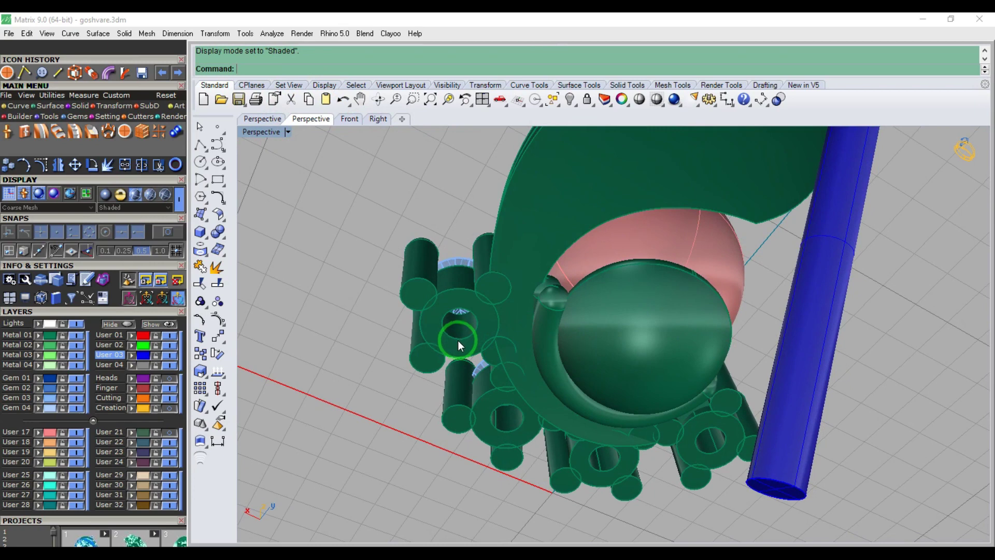
right_drag(516, 283, 296, 399)
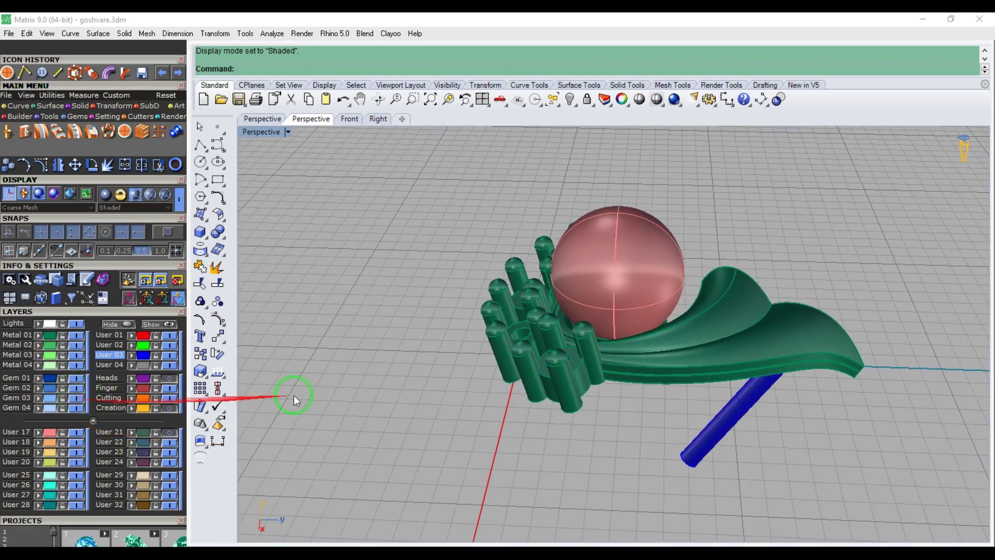
right_drag(475, 367, 522, 395)
- Chamfer the upper edges of the holes in all four gem settings with a distance of 0.35
click(75, 112)
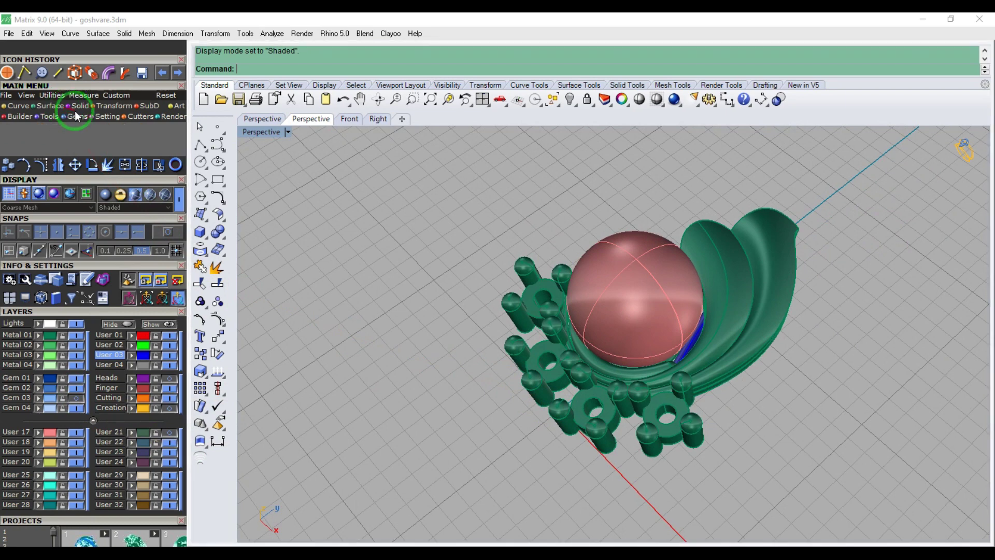
click(76, 106)
click(125, 130)
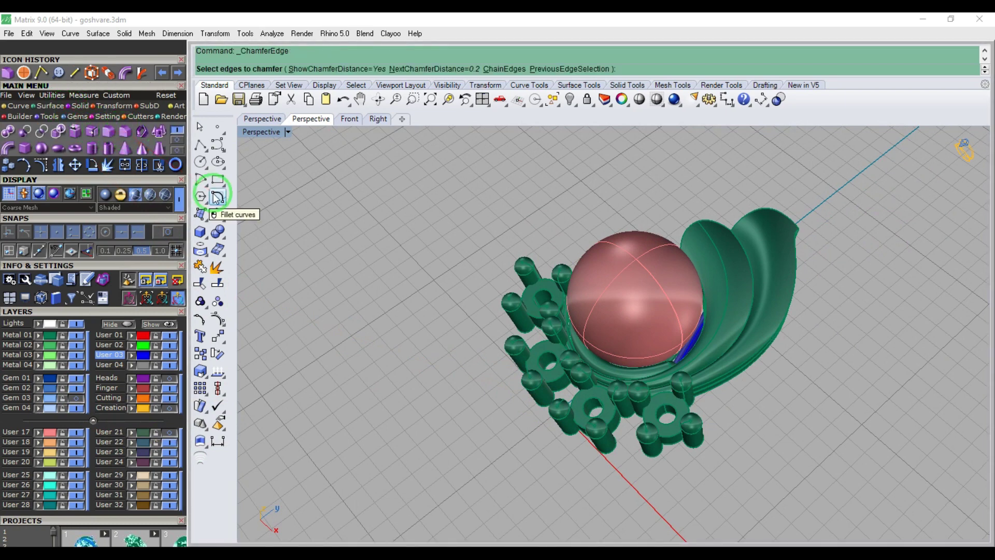
text(.35)
key(Return)
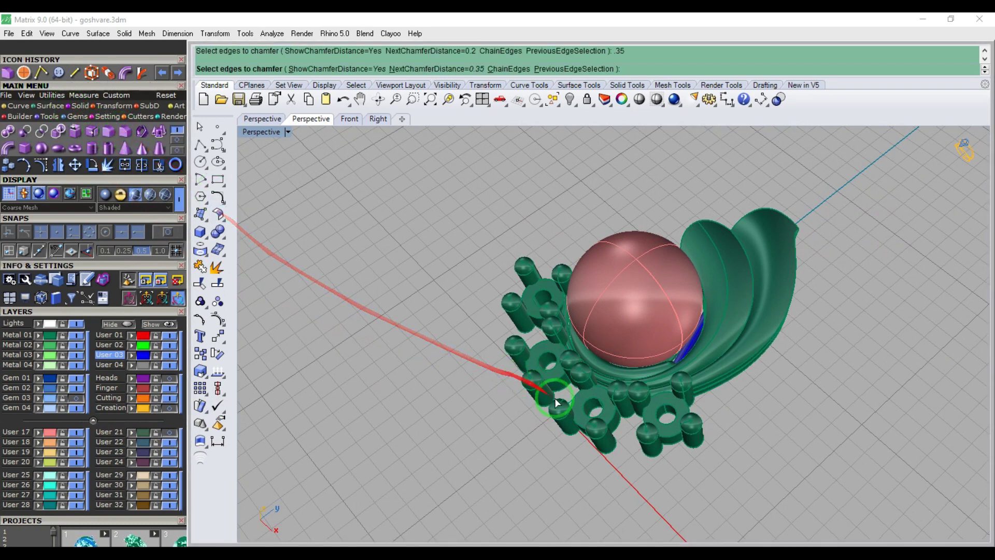
scroll(539, 400, up, 3)
click(635, 413)
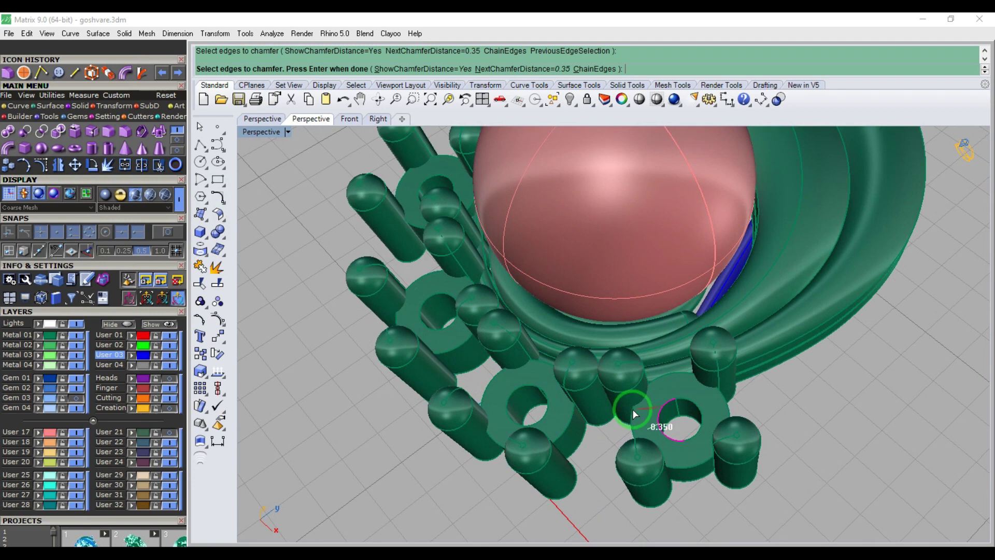
click(542, 402)
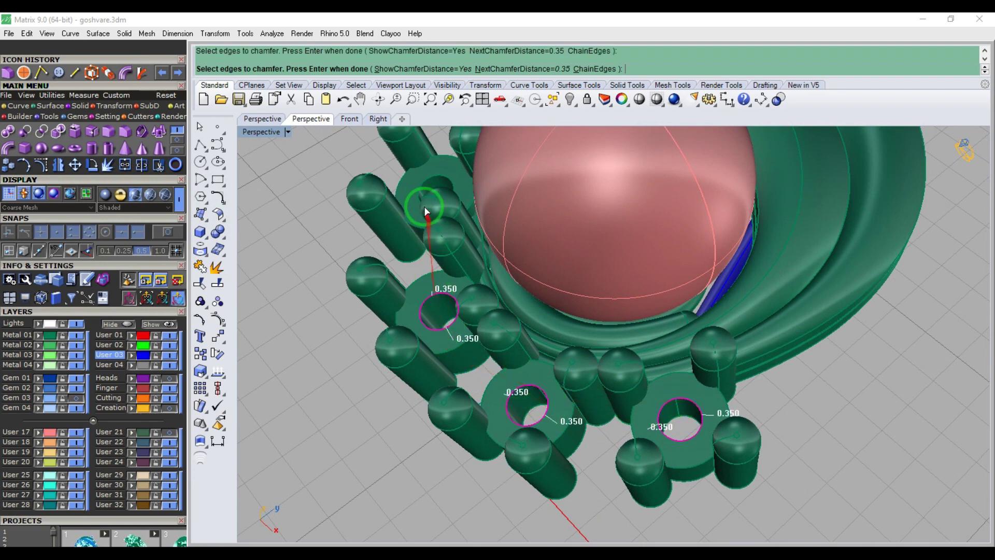
right_drag(422, 211, 439, 372)
click(438, 372)
key(Return)
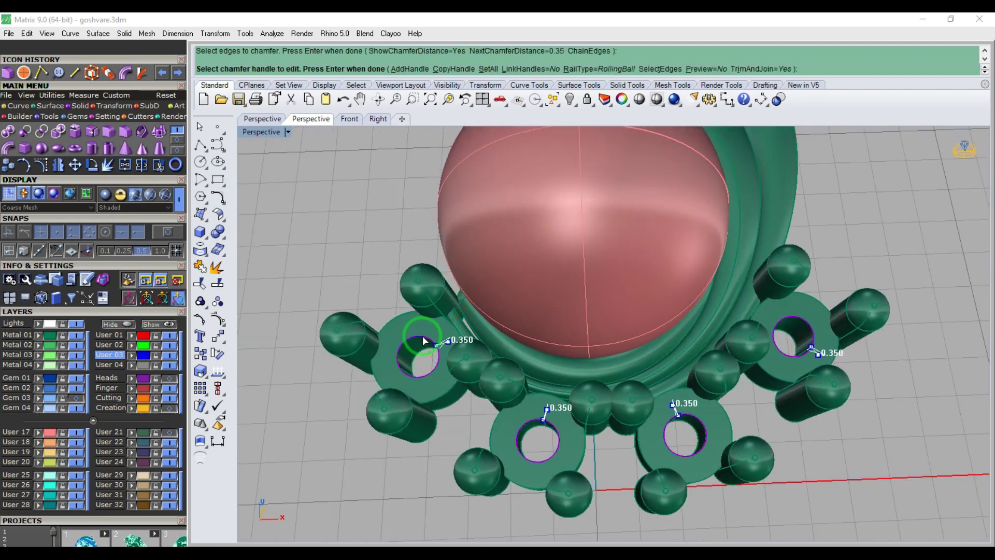
key(Return)
right_drag(425, 337, 526, 365)
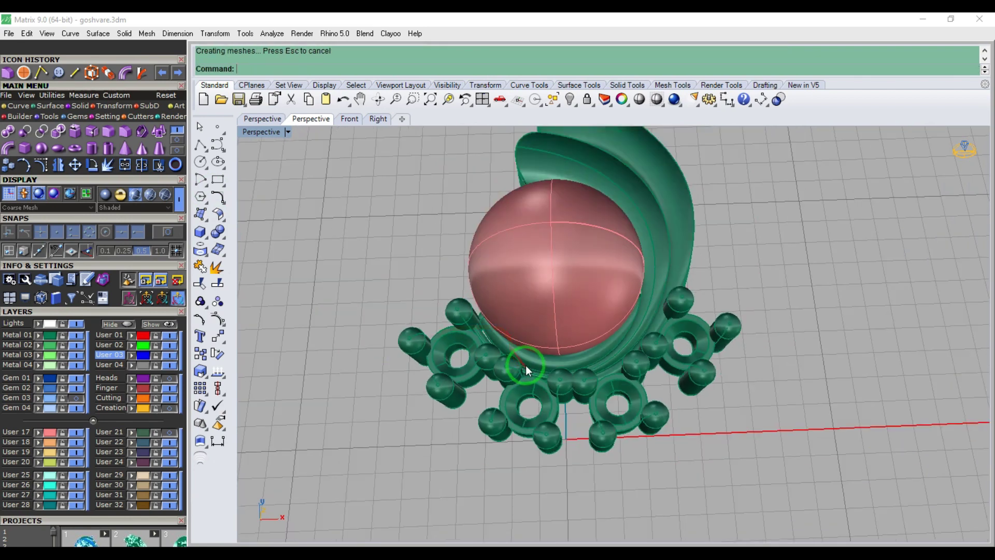
- Examine how closely the curved wires sit between the pearl and the leftmost gem setting in the Top view
key(F1)
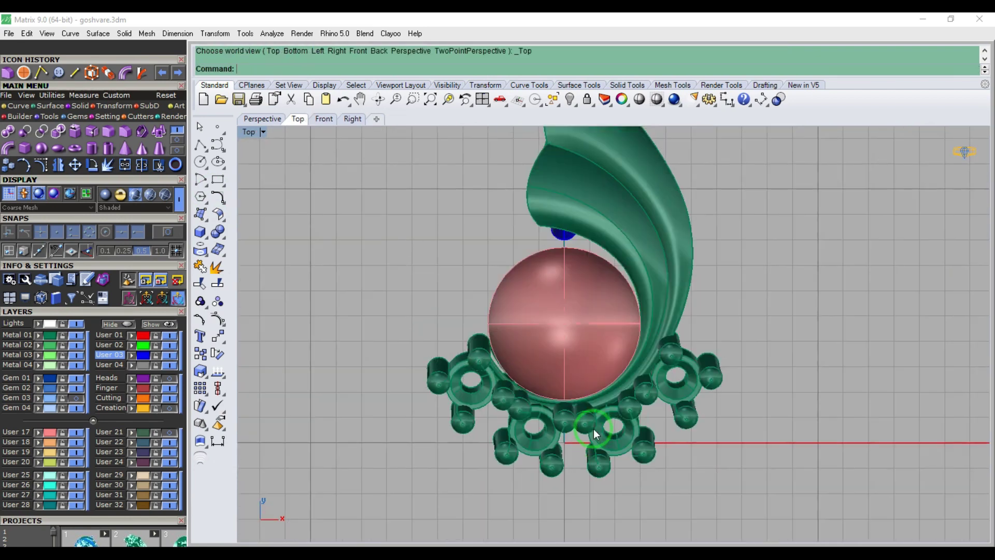
right_drag(586, 455, 535, 419)
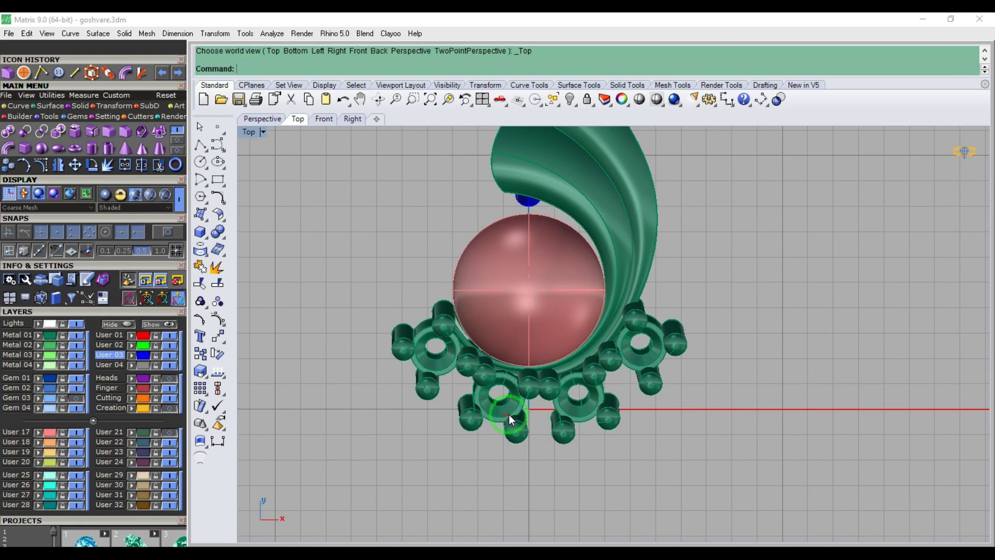
scroll(456, 328, up, 10)
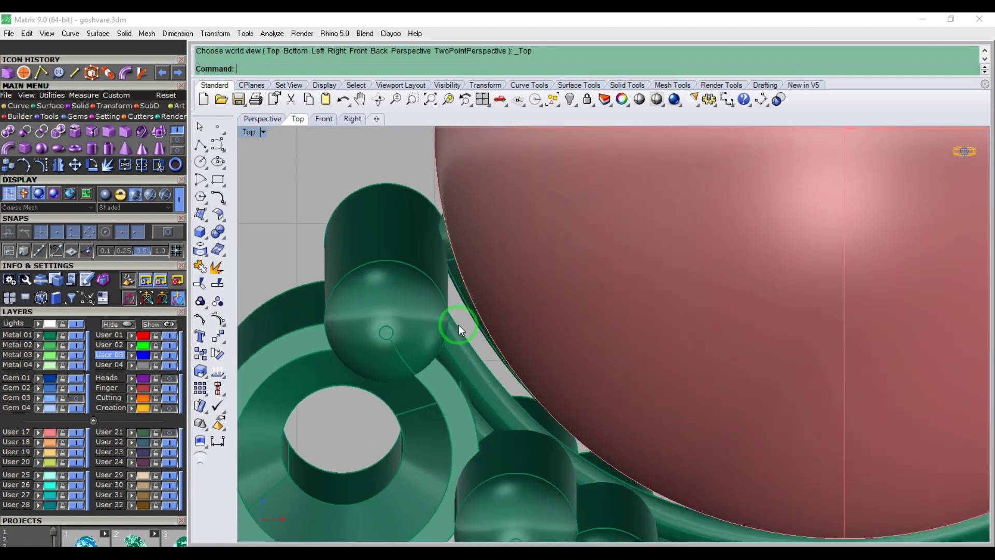
scroll(459, 325, up, 1)
click(462, 351)
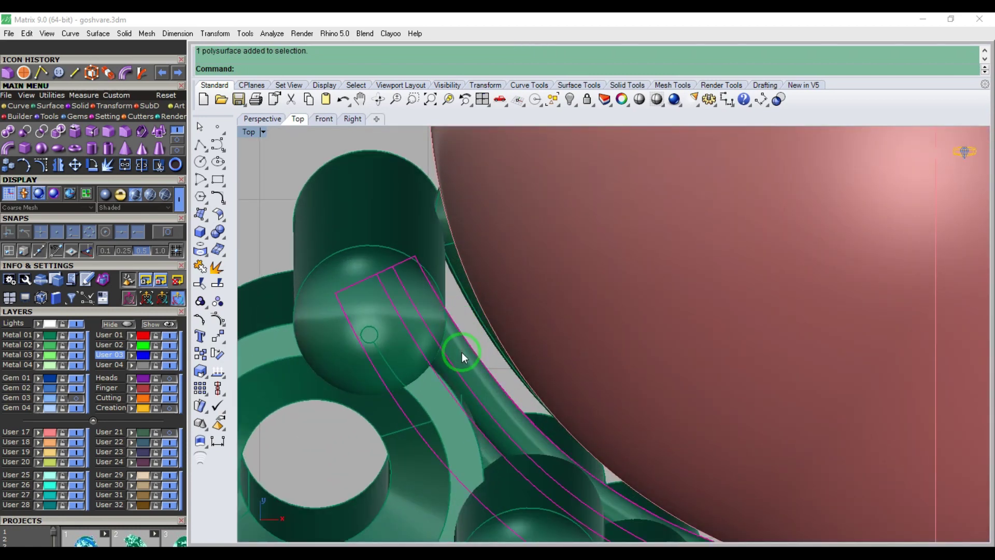
key(Escape)
drag(440, 241, 431, 257)
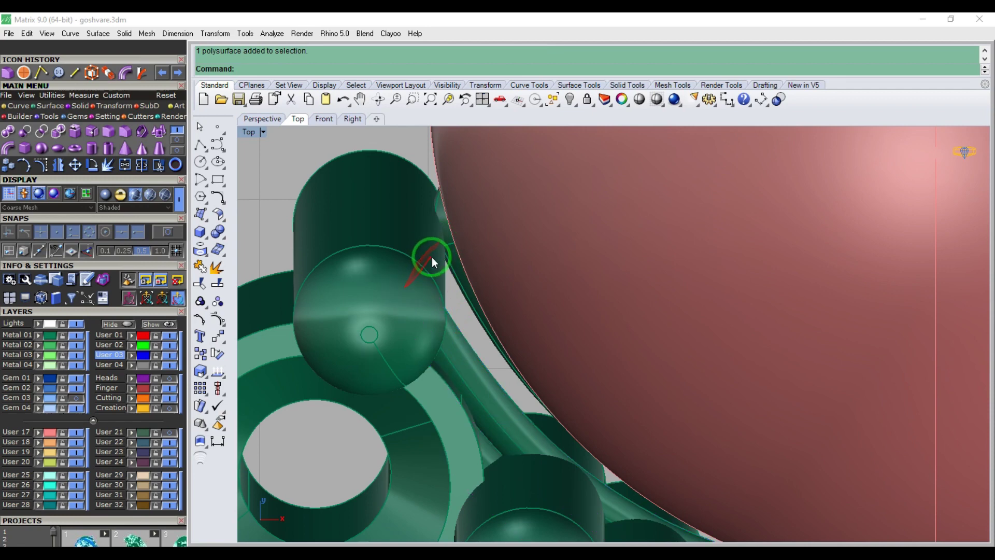
scroll(459, 279, up, 2)
- Bend the left ends of the two curved wires beneath the pearl outward toward the leftmost gem setting in the Top view
click(459, 278)
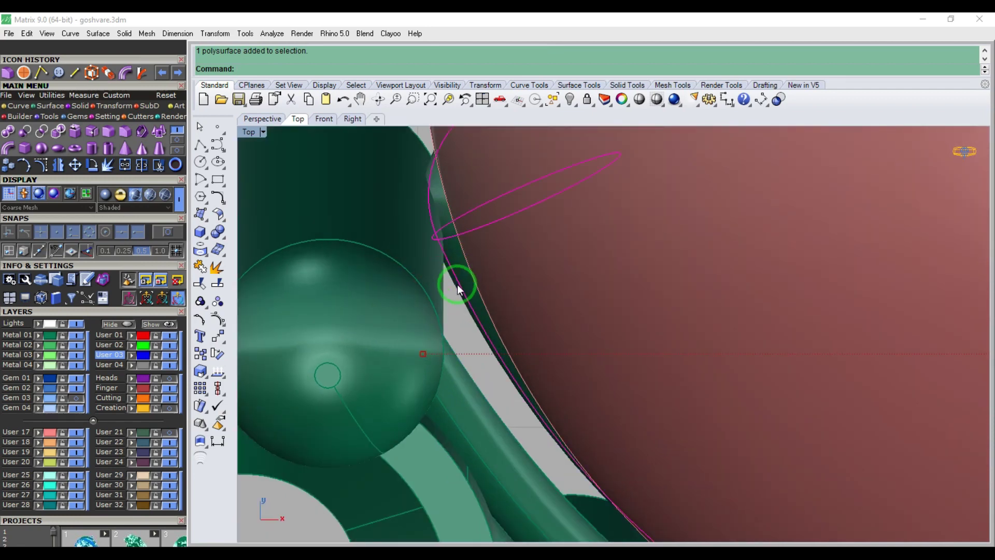
scroll(458, 285, down, 4)
key(F1)
key(F4)
right_drag(474, 376, 627, 283)
scroll(586, 288, up, 6)
shift+click(592, 285)
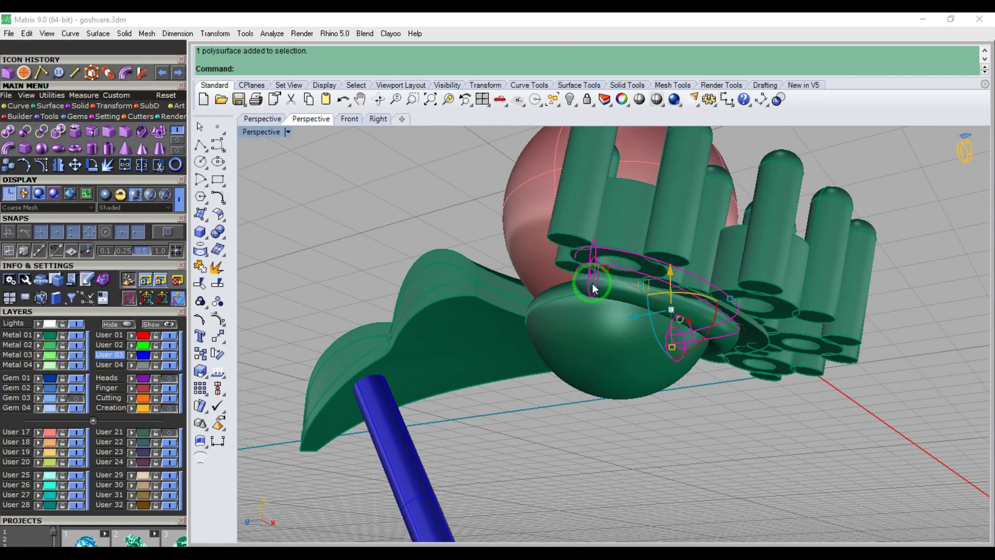
key(ctrl+F1)
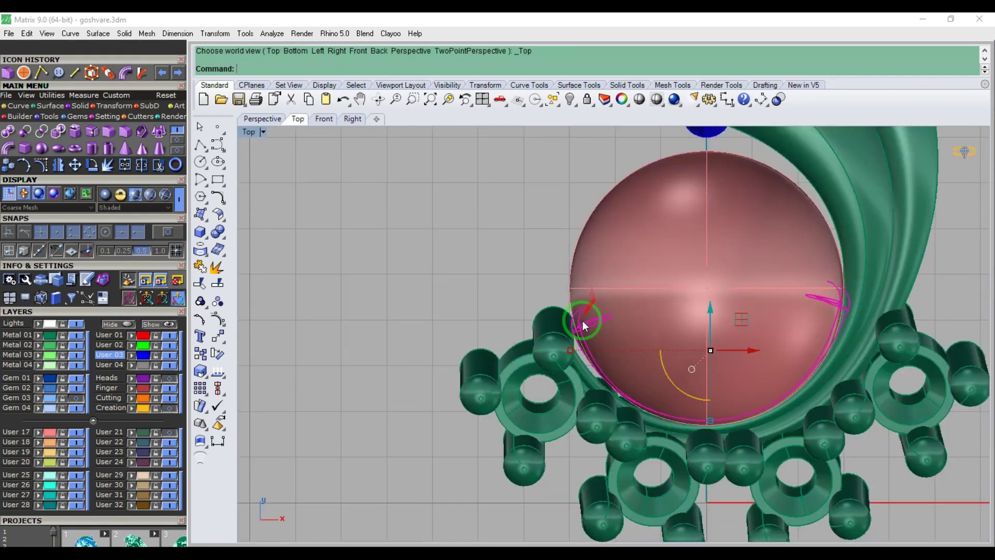
click(109, 74)
scroll(668, 412, up, 3)
click(703, 424)
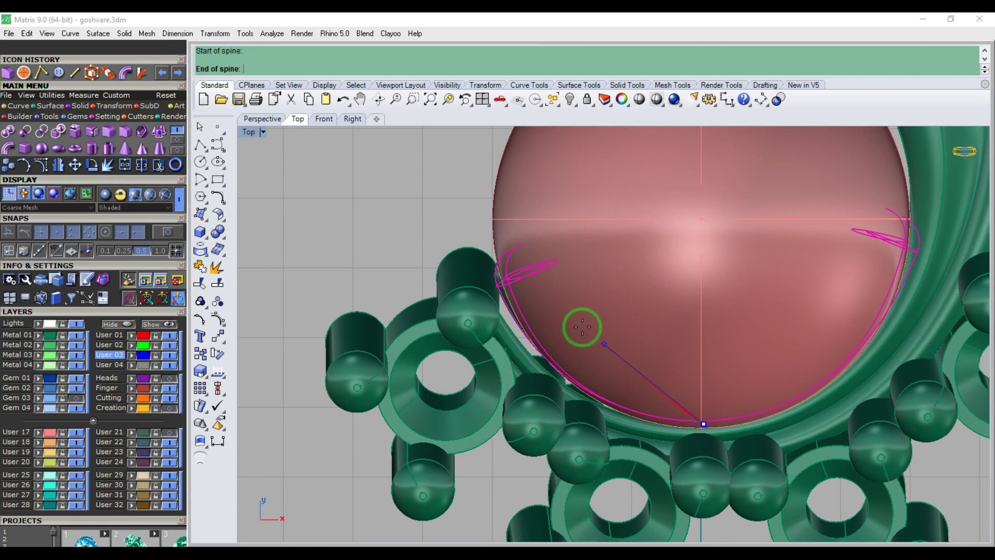
click(510, 260)
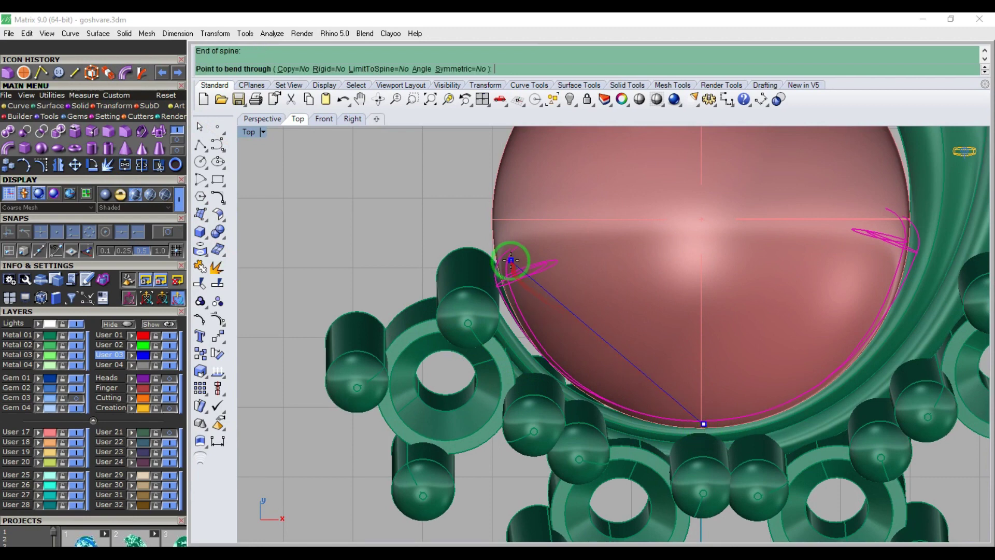
click(491, 286)
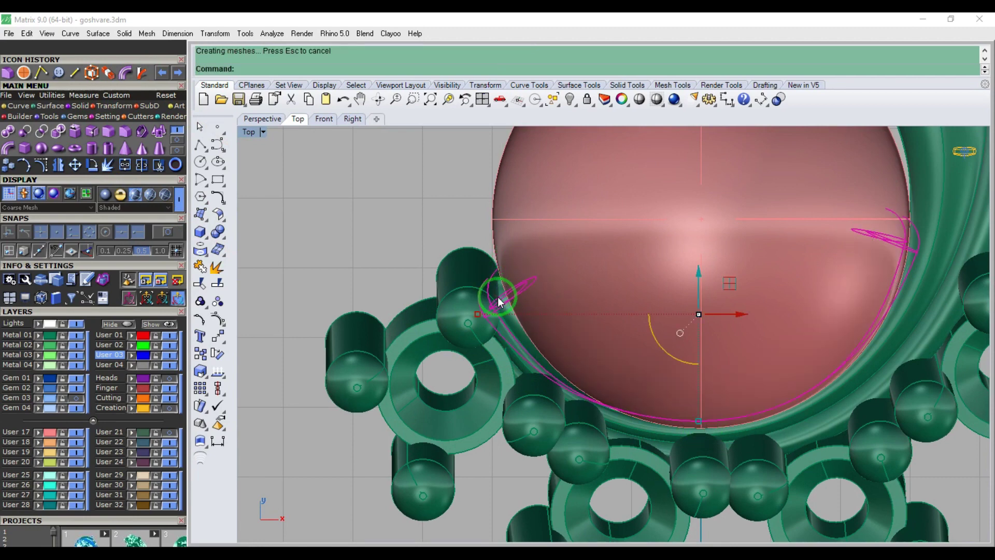
scroll(499, 290, down, 3)
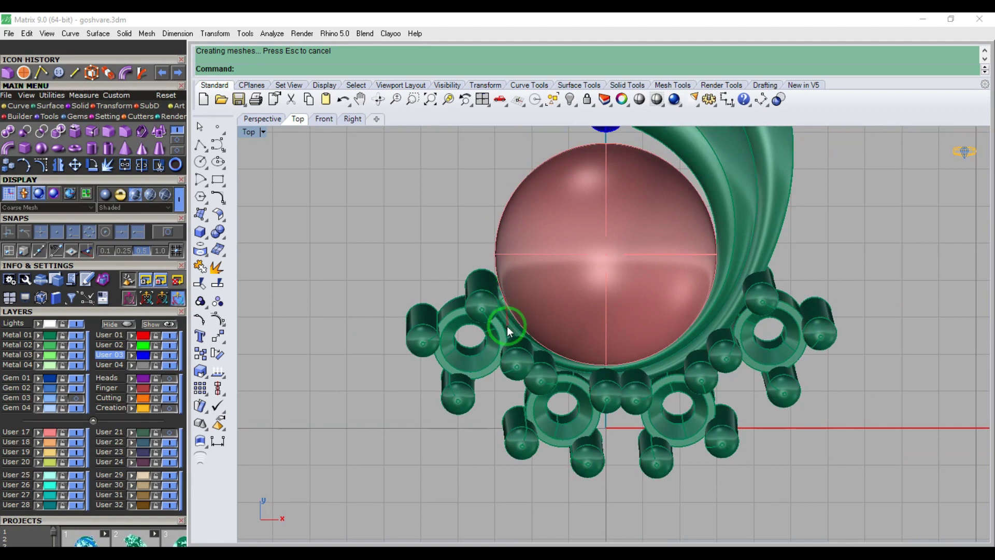
- Show the gems again and rotate the lower-left gem setting slightly clockwise about its upper-left prong in the Top view
scroll(507, 326, up, 1)
scroll(472, 297, down, 3)
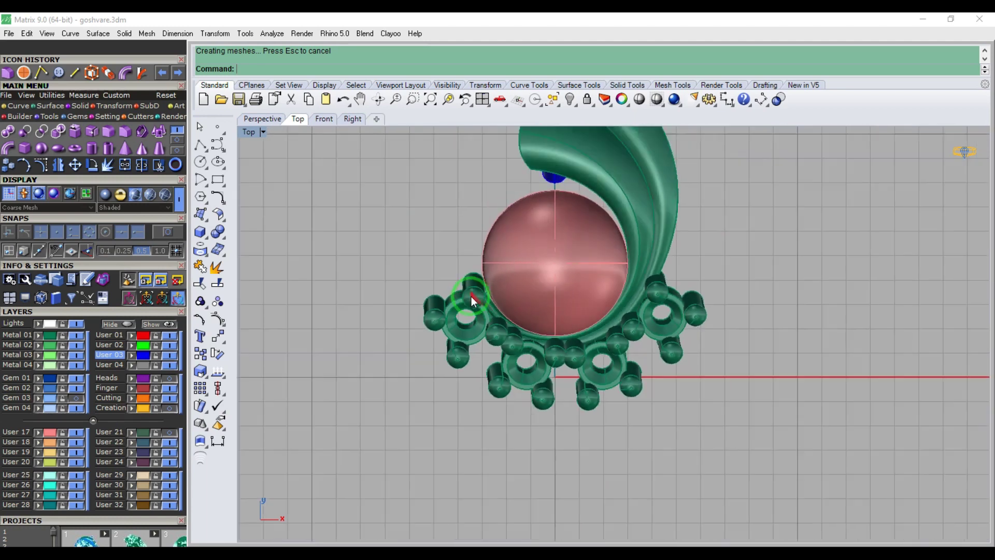
scroll(515, 351, up, 5)
click(513, 344)
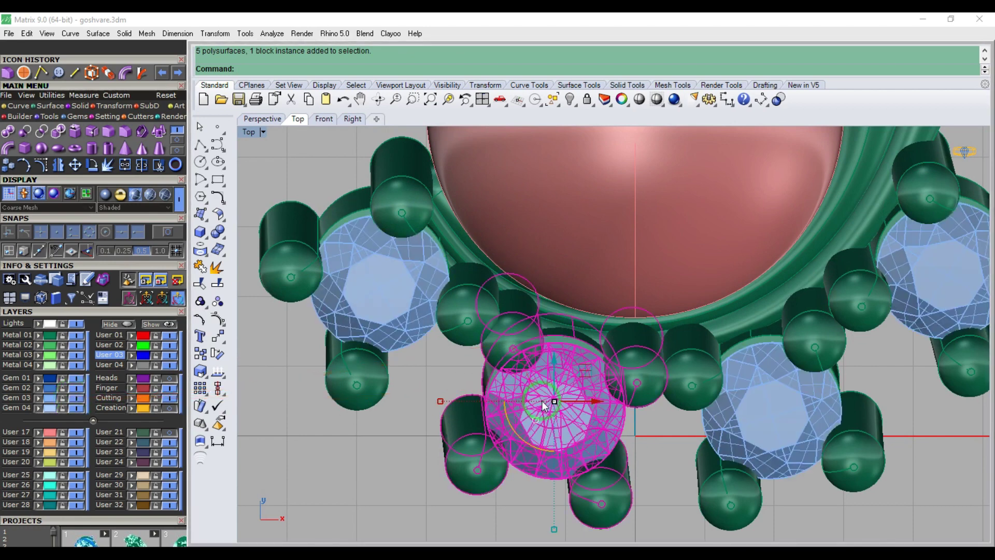
click(217, 266)
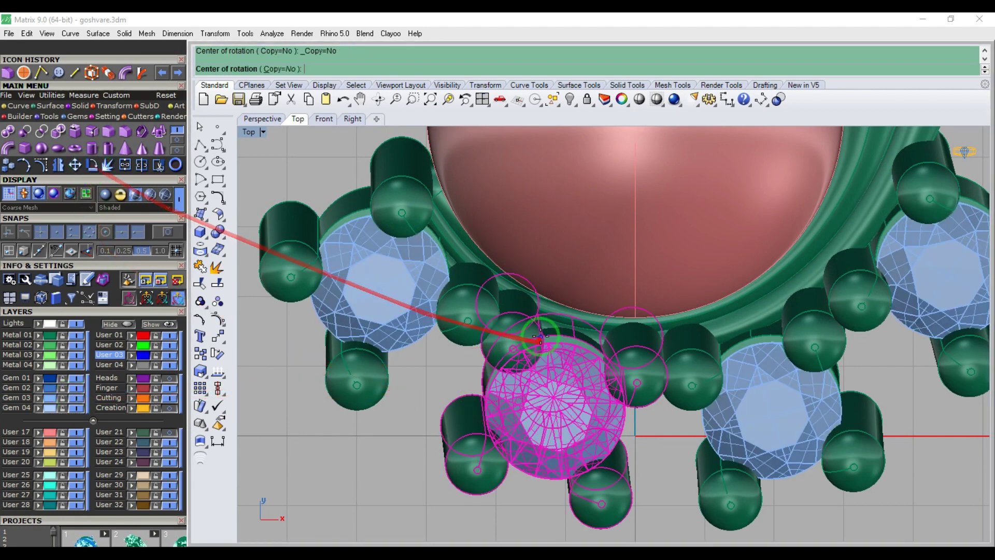
click(509, 321)
click(669, 379)
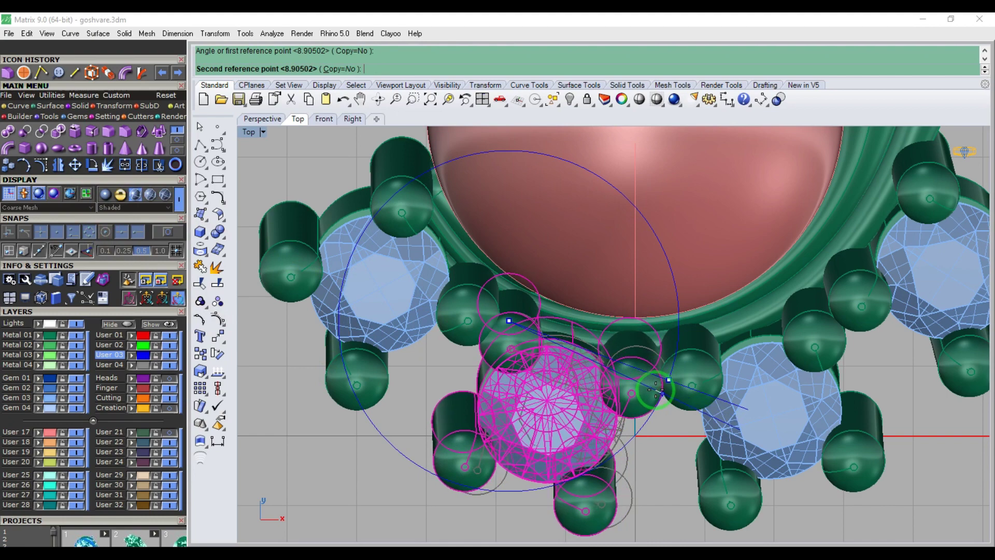
click(653, 390)
- Nudge the two lower gem settings slightly in the Top view so their adjacent prongs sit side by side
scroll(695, 378, up, 4)
drag(697, 374, 691, 379)
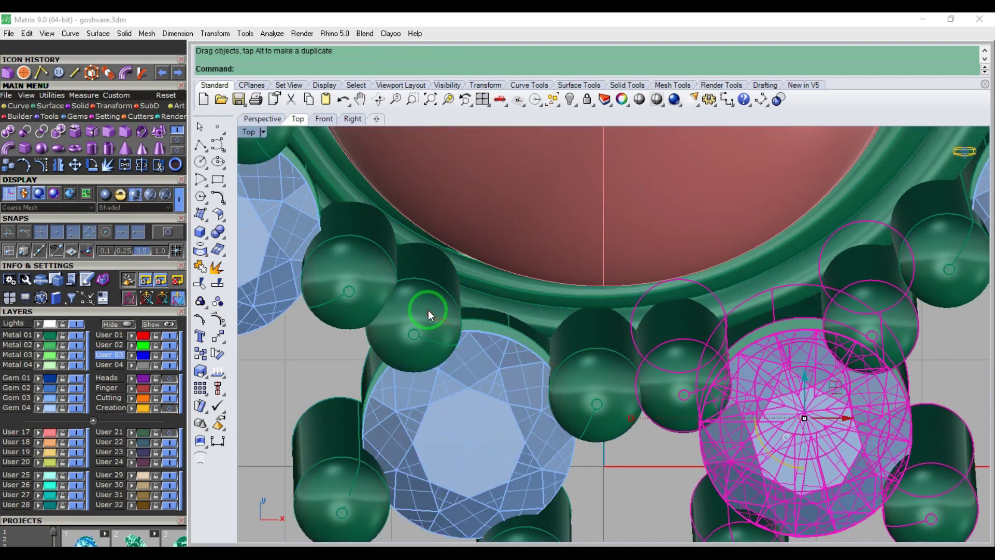
scroll(448, 315, up, 3)
drag(432, 304, 421, 304)
scroll(421, 304, down, 3)
key(Escape)
scroll(630, 359, up, 2)
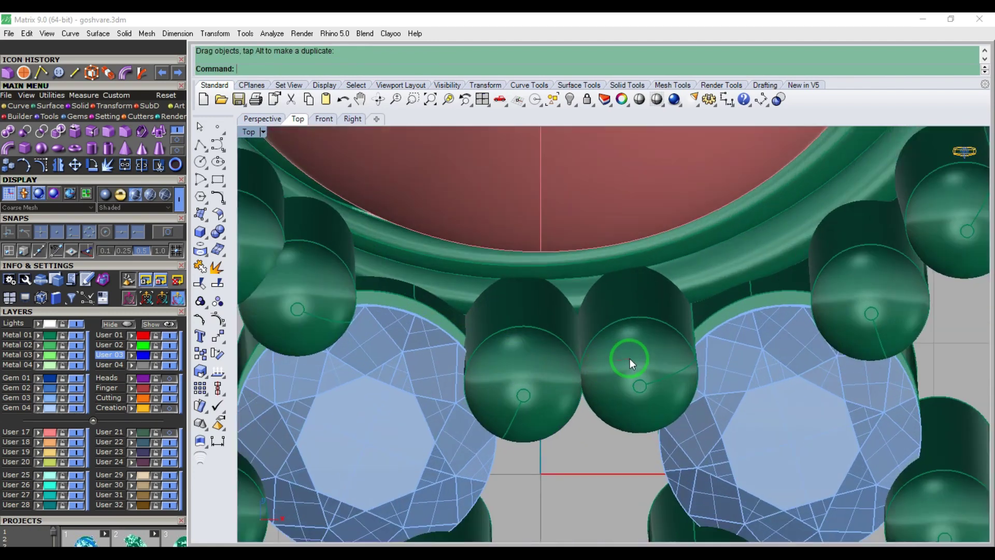
- Nudge the lower-right gem setting slightly inward and bring the rightmost setting toward it in the Top view so their adjacent prongs meet
click(630, 359)
scroll(619, 360, down, 4)
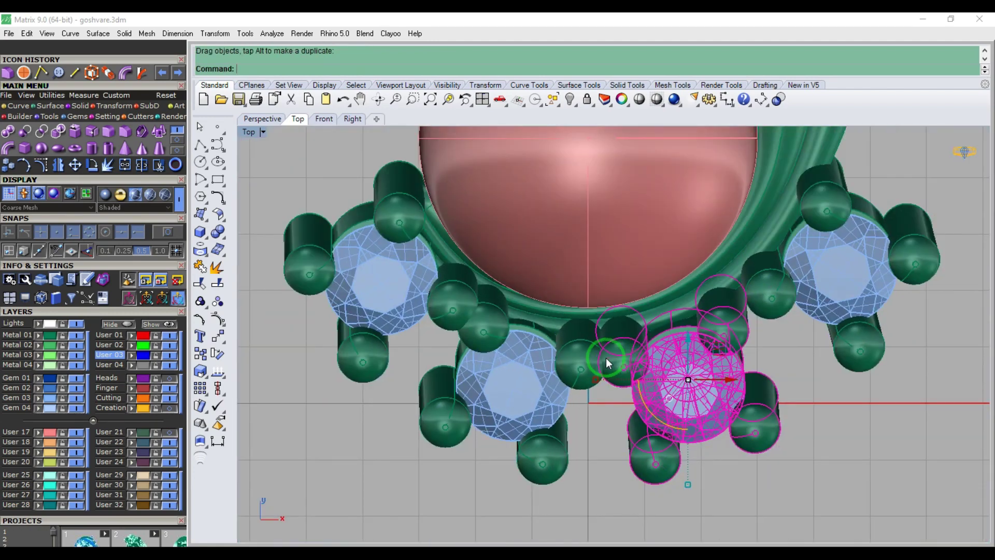
scroll(560, 393, down, 4)
scroll(692, 325, up, 8)
drag(695, 327, 677, 339)
scroll(638, 355, down, 3)
key(Escape)
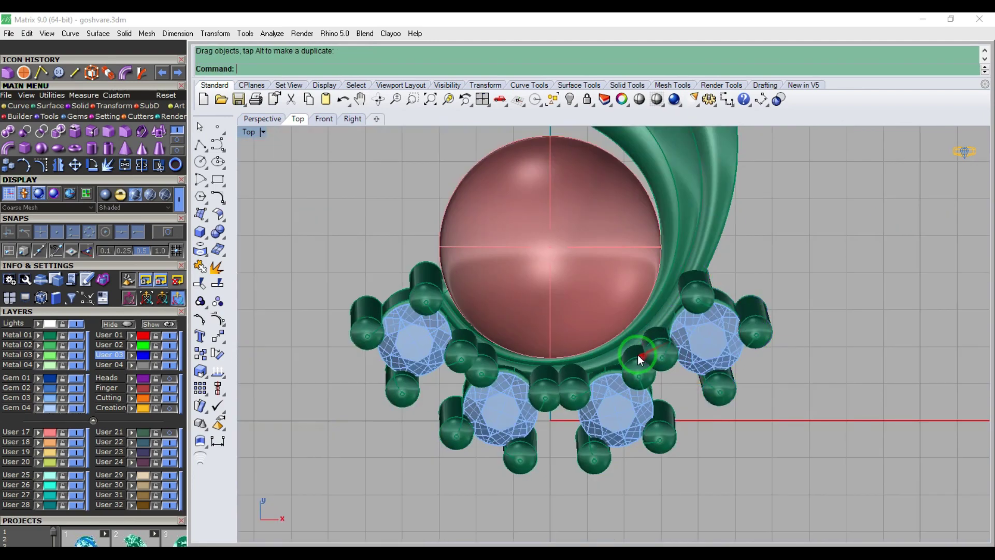
- Rotate the leftmost gem setting slightly clockwise about its uppermost prong in the Top view
scroll(660, 346, up, 10)
scroll(654, 348, down, 8)
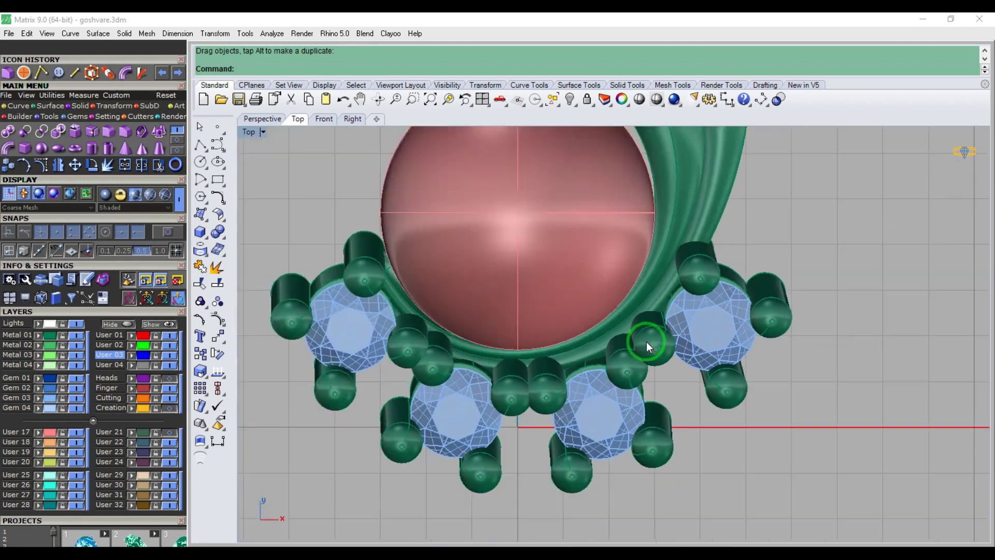
scroll(375, 306, up, 3)
click(372, 277)
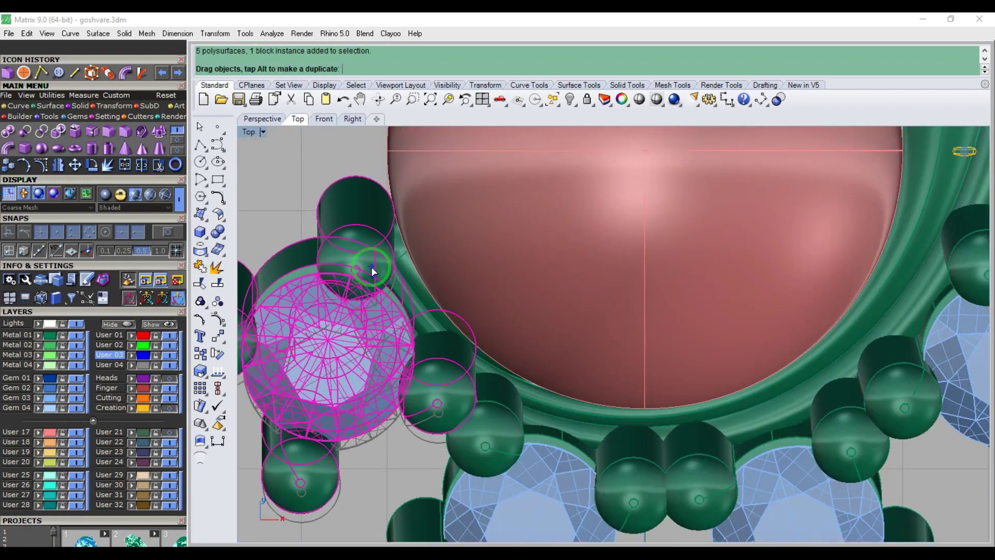
click(94, 164)
click(376, 253)
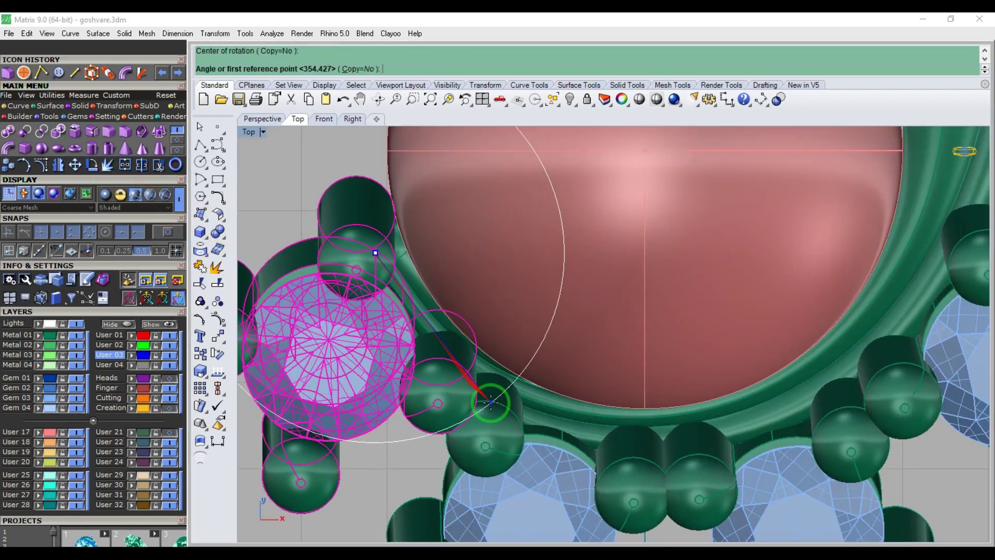
click(491, 403)
click(478, 403)
key(Escape)
- Nudge the lower-left gem setting slightly toward the leftmost setting in the Top view
scroll(494, 419, up, 4)
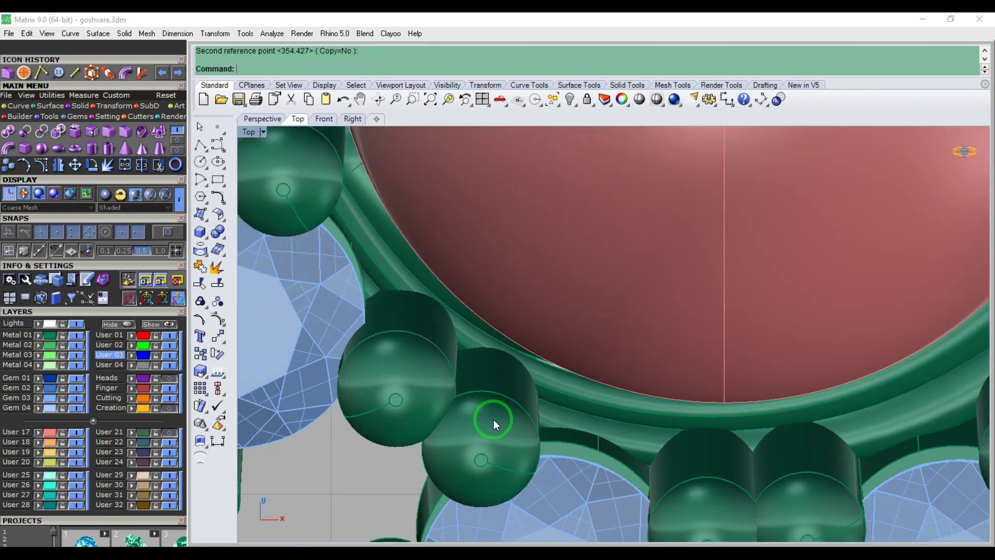
drag(495, 417, 486, 413)
scroll(486, 412, down, 5)
key(Escape)
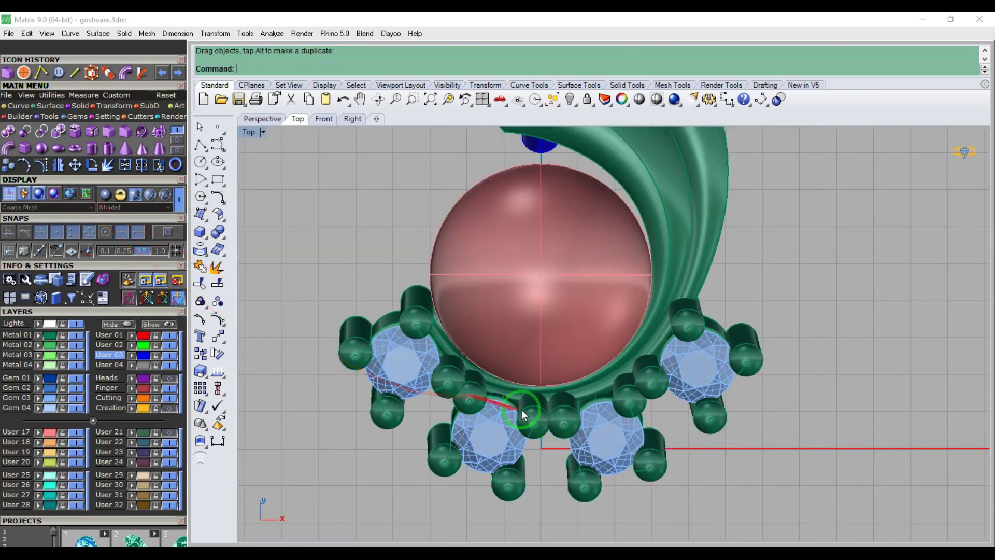
- Draw a circle of diameter 1.1 beside the gem settings in the Right view
key(F3)
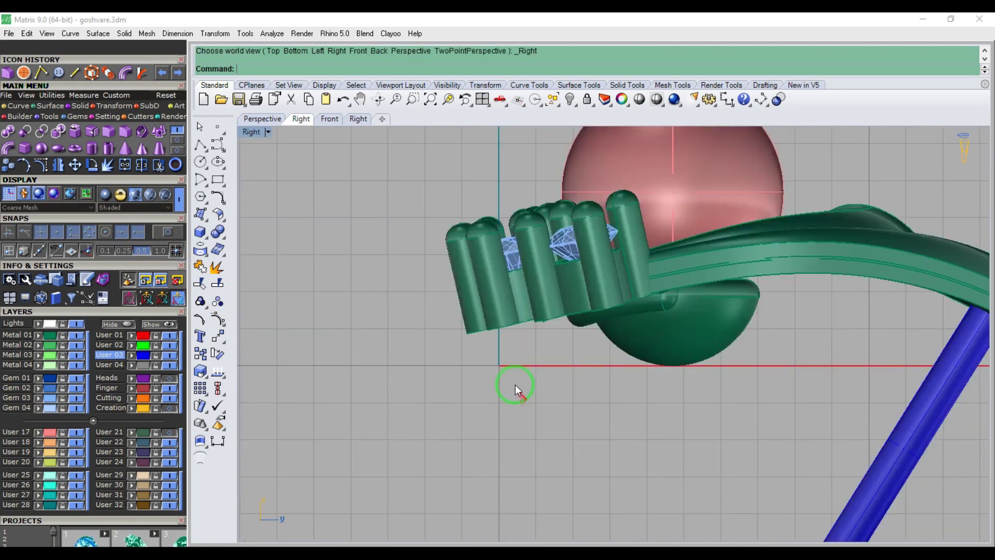
click(18, 106)
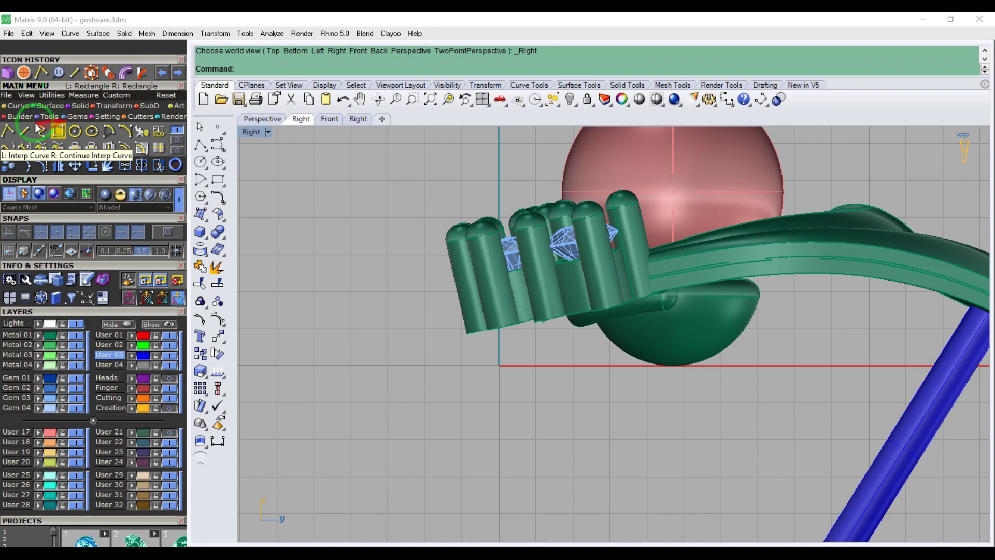
click(75, 131)
click(387, 327)
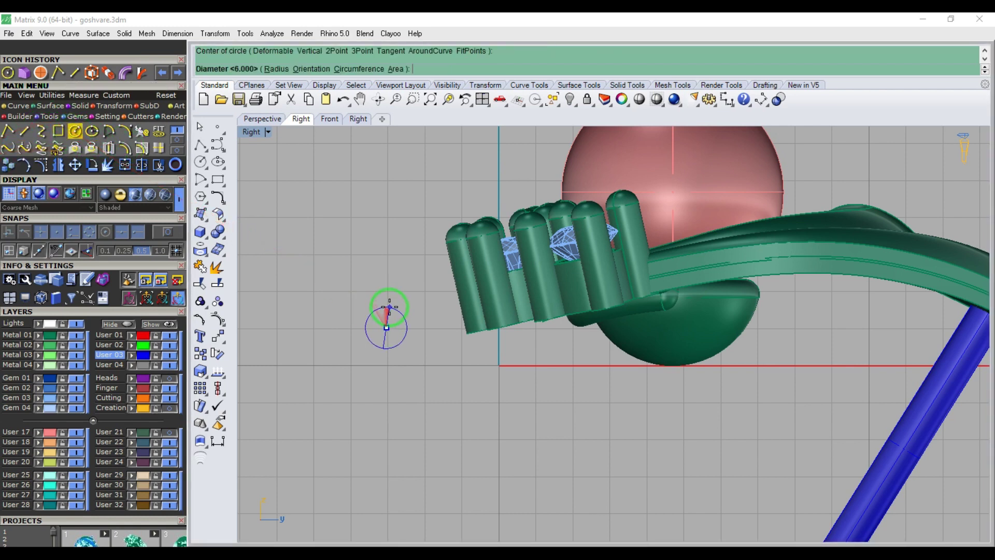
text(1.1)
key(Return)
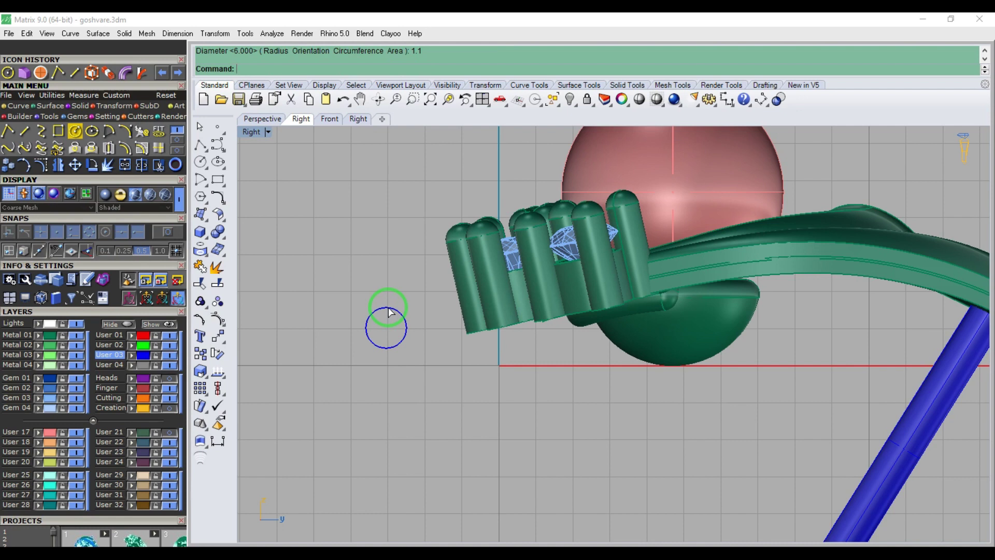
- Offset the 1.1 circle outward by 0.6
click(389, 308)
click(125, 149)
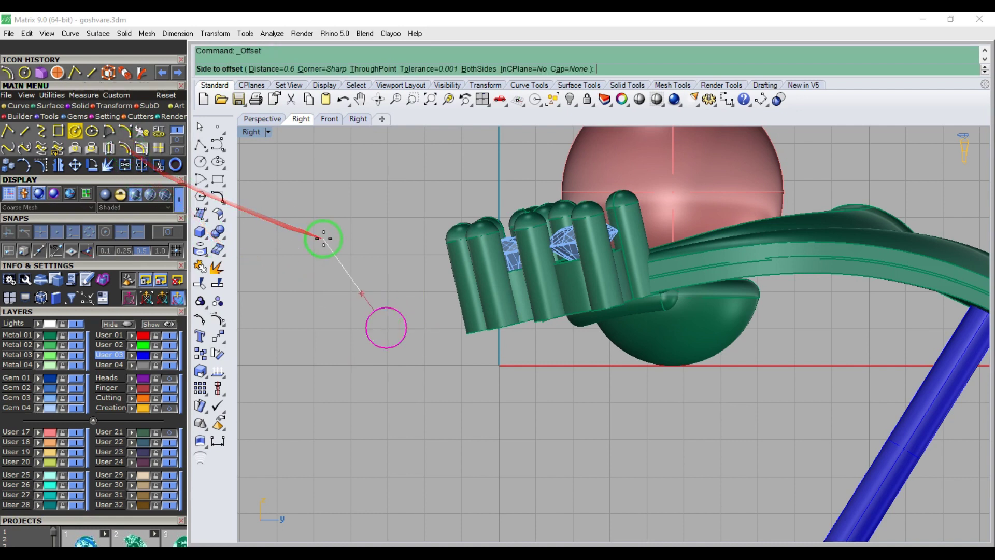
click(324, 238)
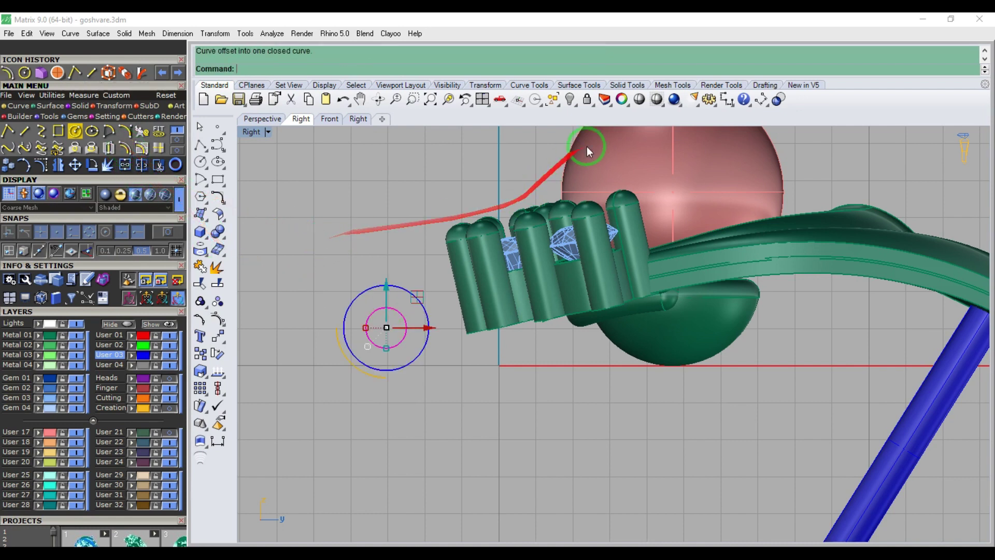
- Measure the diameters of the inner and outer circles with the diameter dimension
click(762, 99)
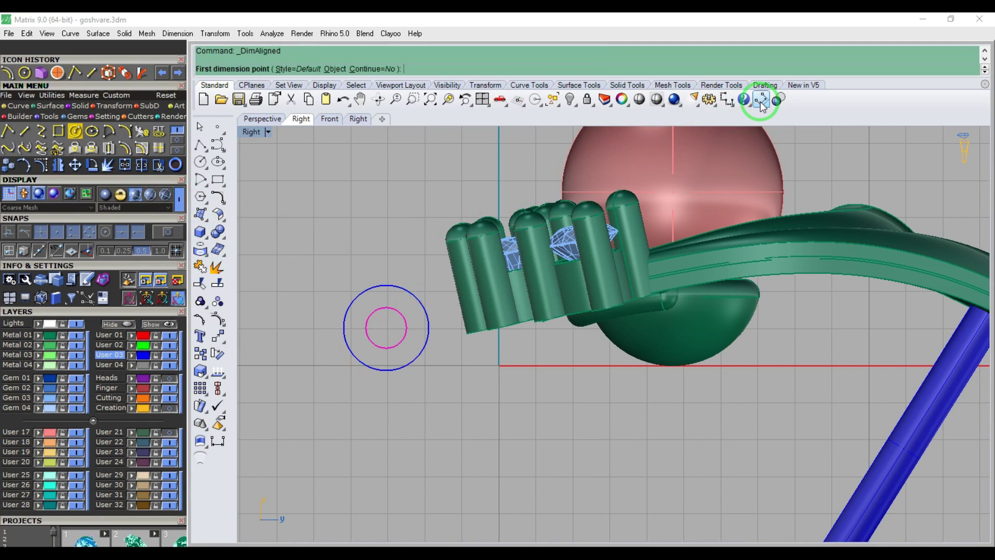
click(733, 104)
click(728, 140)
click(403, 315)
key(Escape)
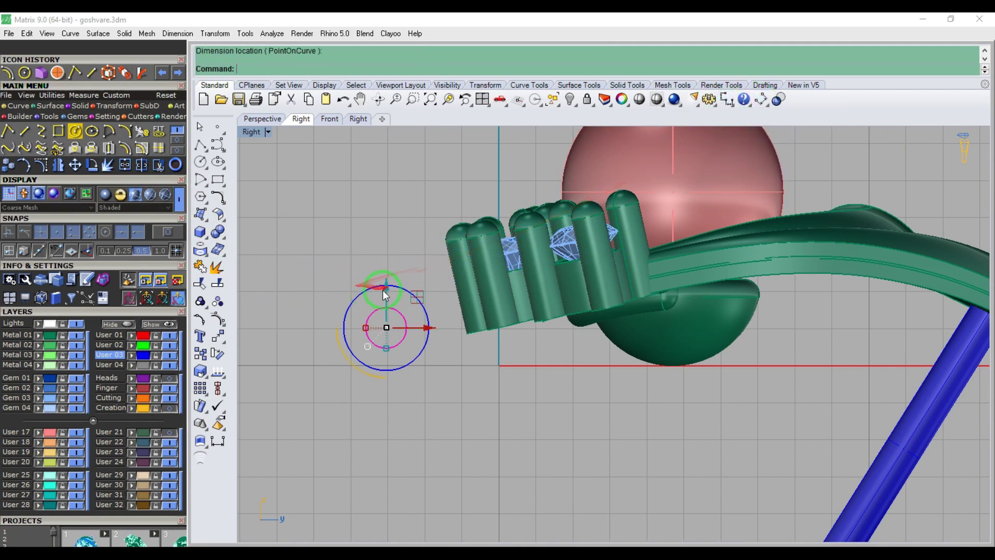
click(369, 279)
key(Delete)
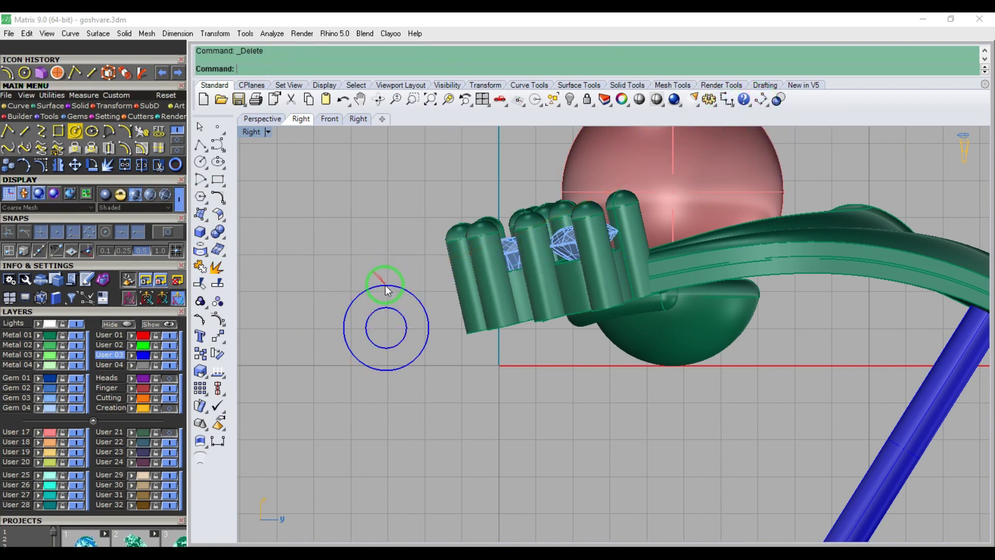
right_click(385, 286)
click(386, 286)
scroll(394, 275, down, 4)
key(Escape)
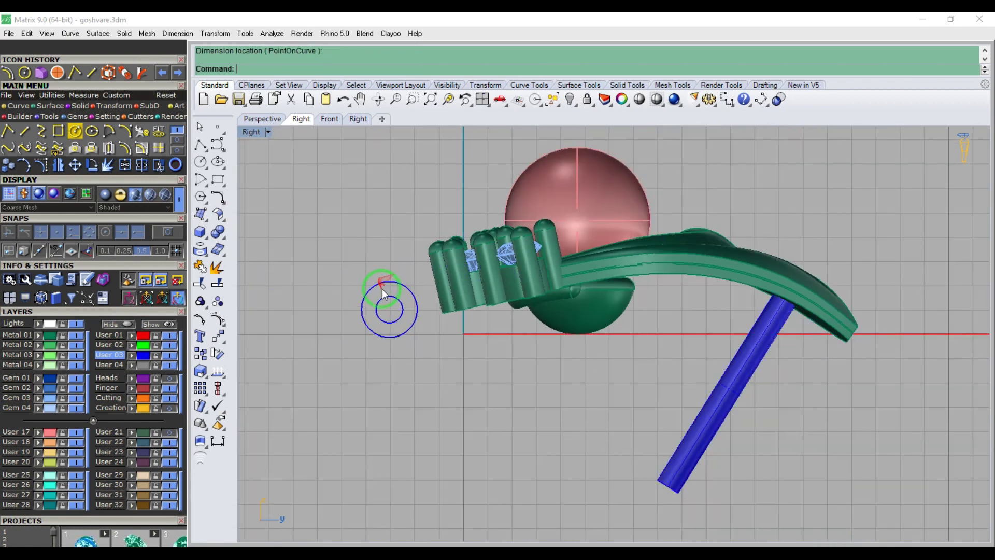
- Replace the outer circle with a slightly larger outward offset of it, deleting the original
scroll(382, 287, up, 8)
click(381, 280)
click(125, 148)
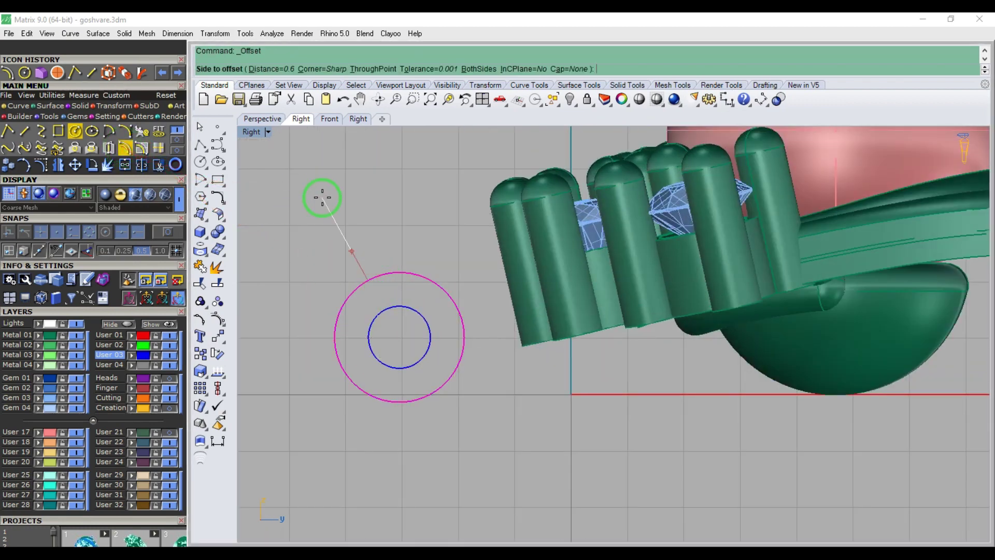
text(.2)
key(Return)
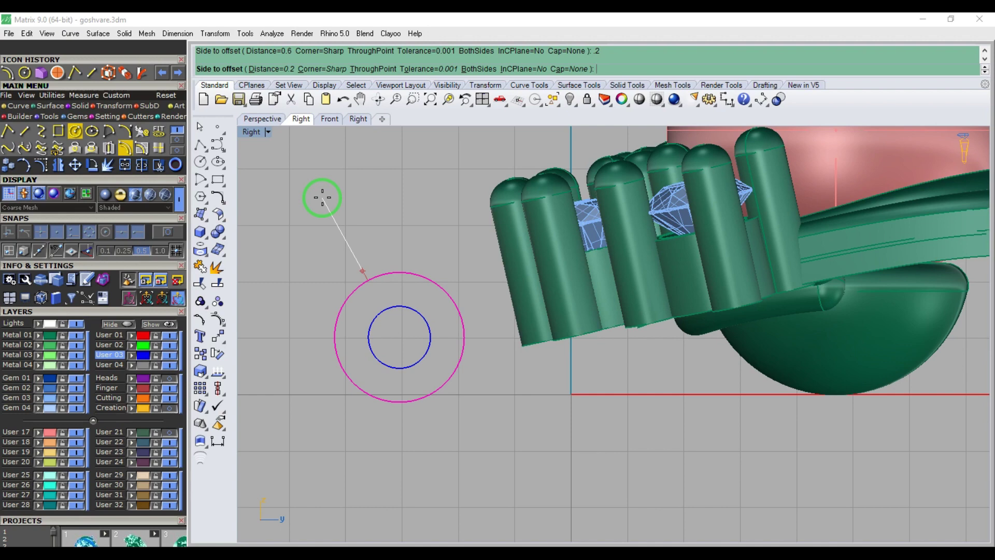
click(323, 198)
key(Delete)
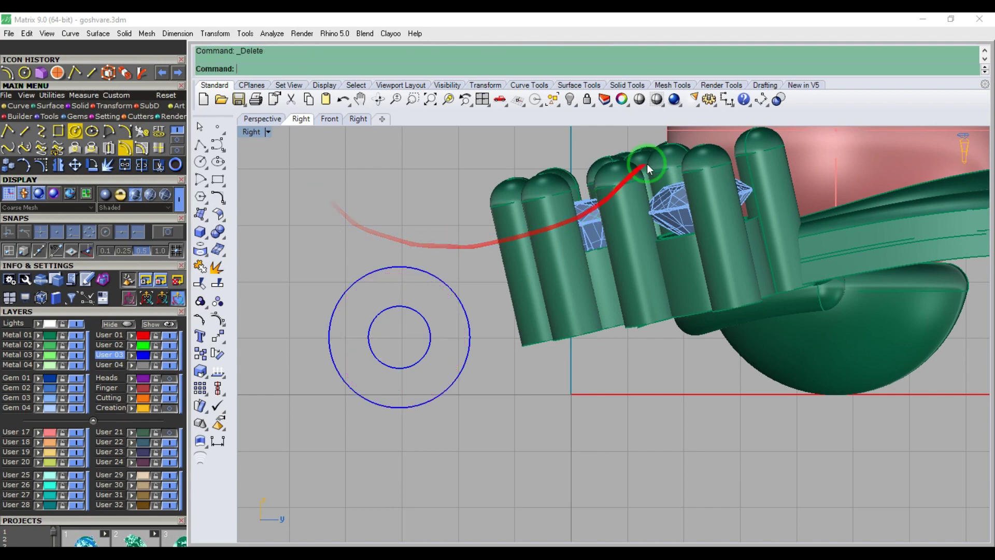
- Measure the diameter of the enlarged outer circle
click(731, 104)
click(733, 144)
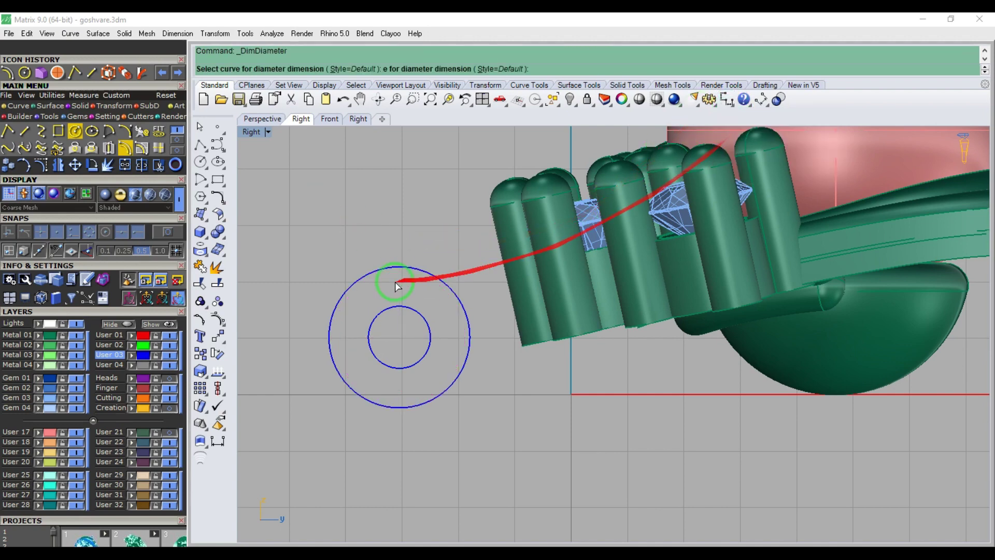
click(395, 282)
scroll(388, 259, down, 2)
key(Escape)
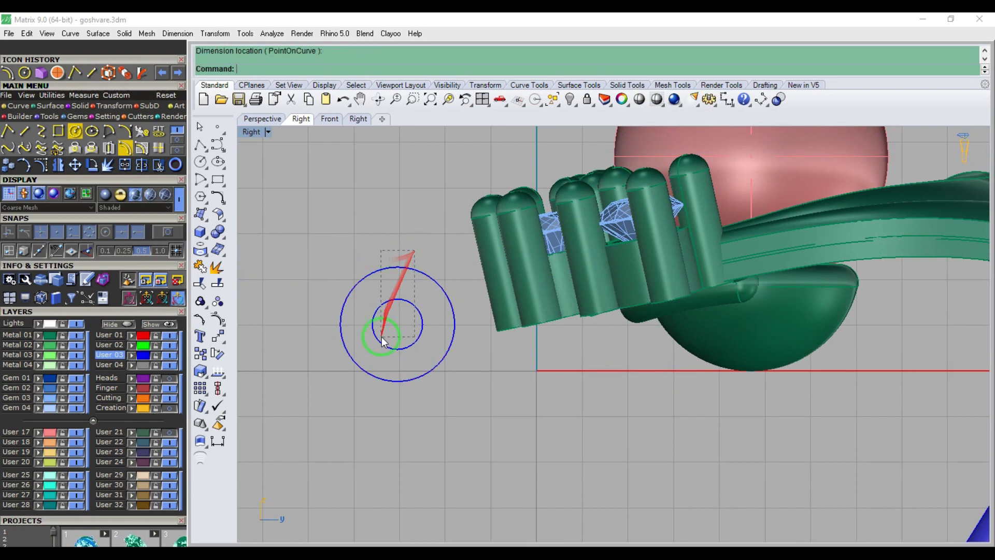
- Scale both concentric circles up slightly about their common centre
drag(413, 253, 382, 337)
click(109, 112)
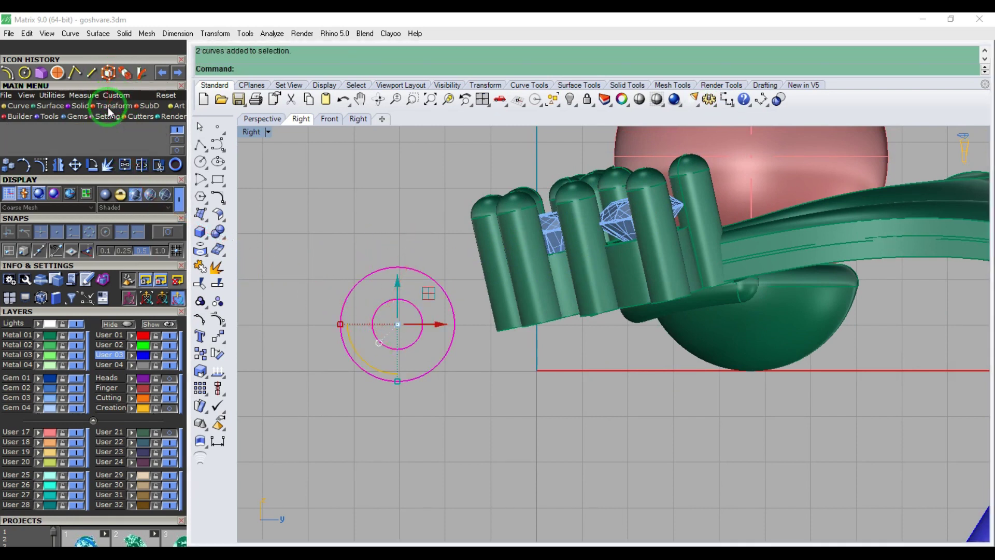
click(8, 131)
click(395, 323)
click(362, 231)
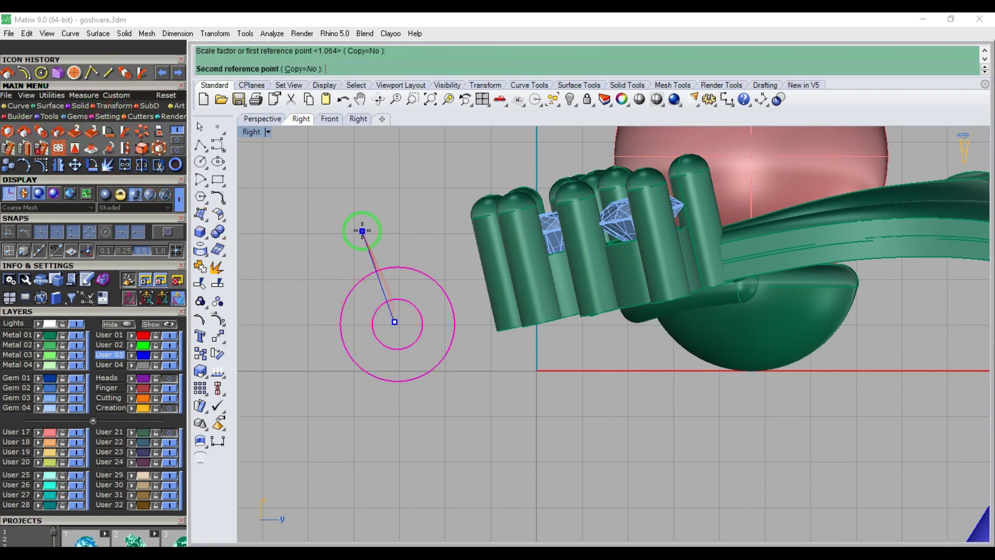
click(364, 226)
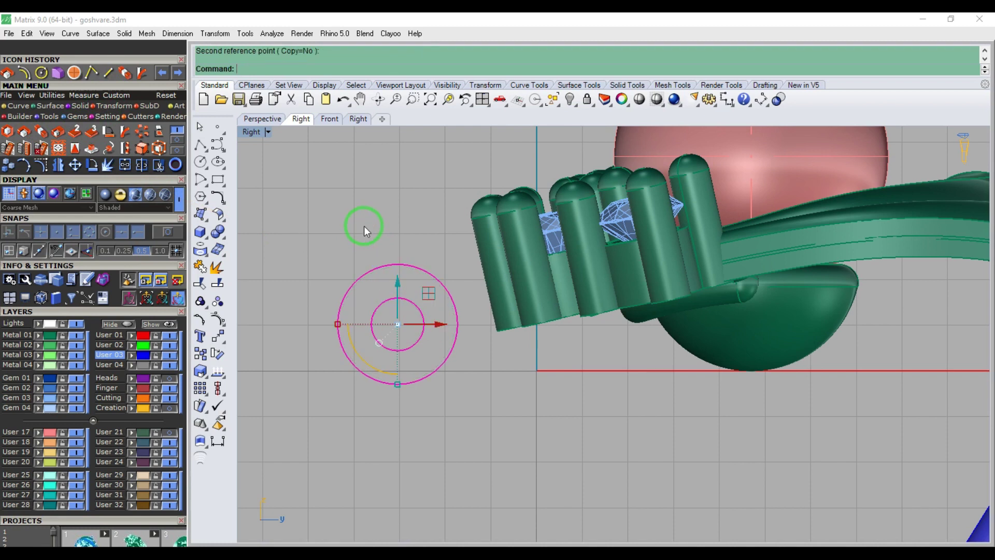
- Create one tween curve midway between the inner and outer circles, with the match method set to None
click(224, 152)
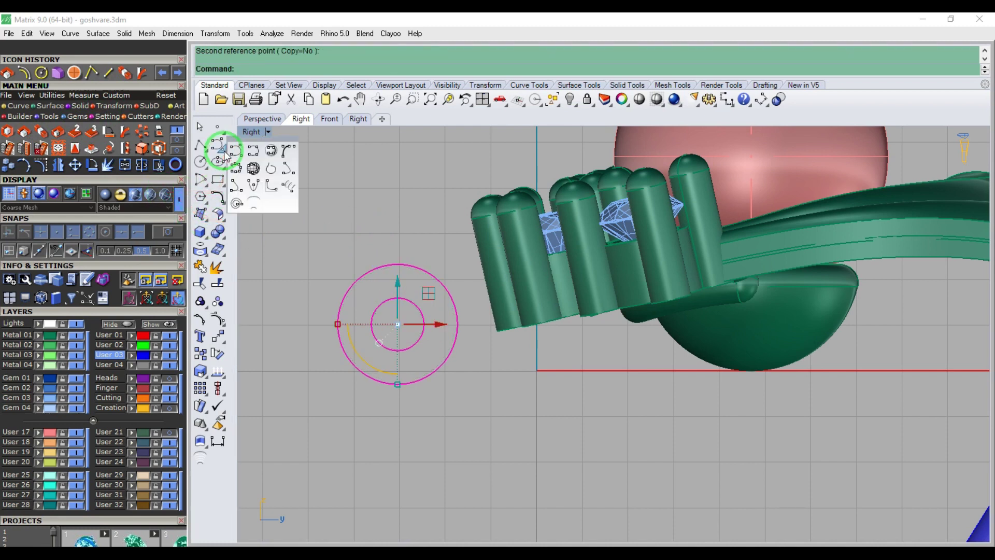
click(252, 198)
right_click(357, 236)
click(358, 236)
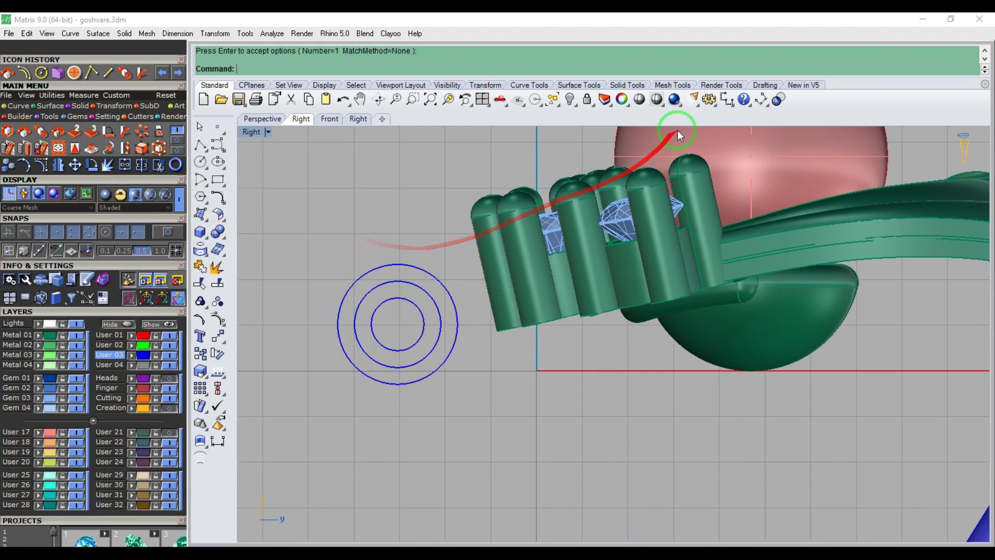
- Measure the gap between the inner and outer circles with an aligned dimension
click(761, 100)
scroll(413, 305, up, 3)
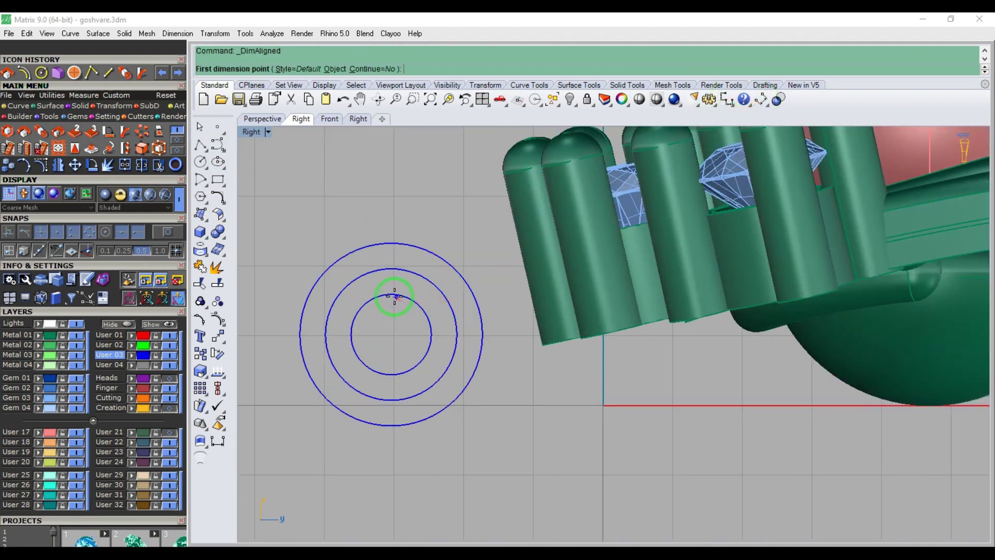
click(392, 295)
click(392, 243)
scroll(399, 252, down, 3)
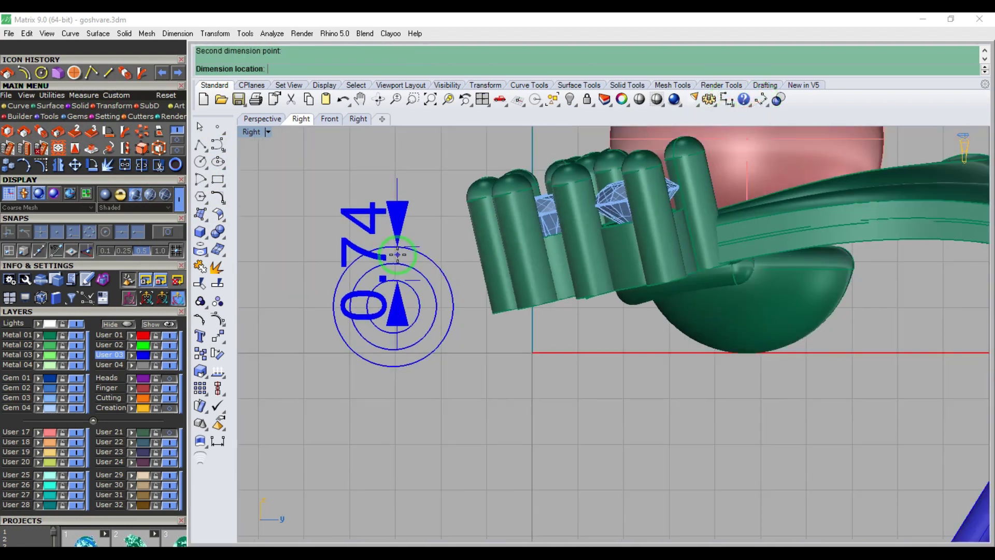
key(Escape)
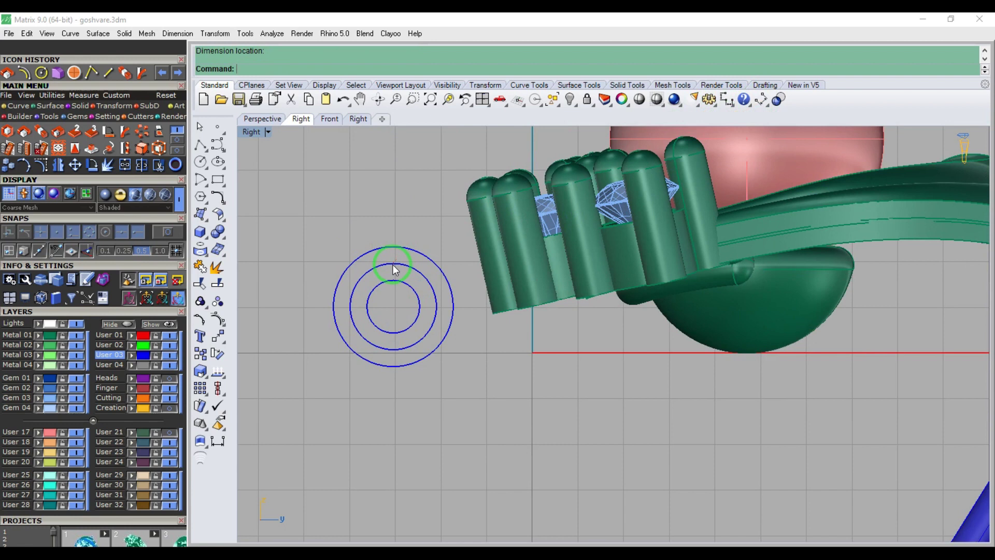
- Move the inner and outer circles to the Cutting layer
click(393, 264)
click(392, 280)
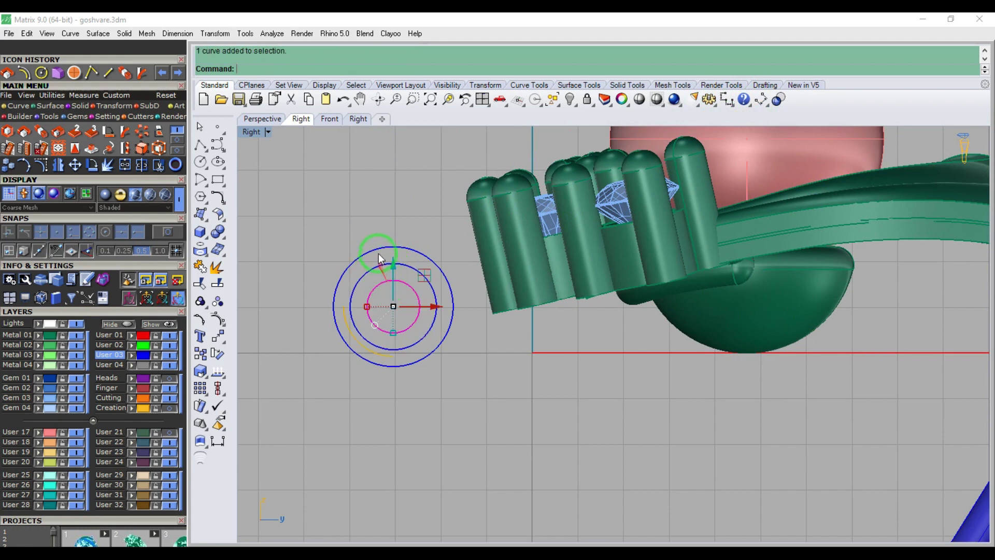
shift+click(377, 249)
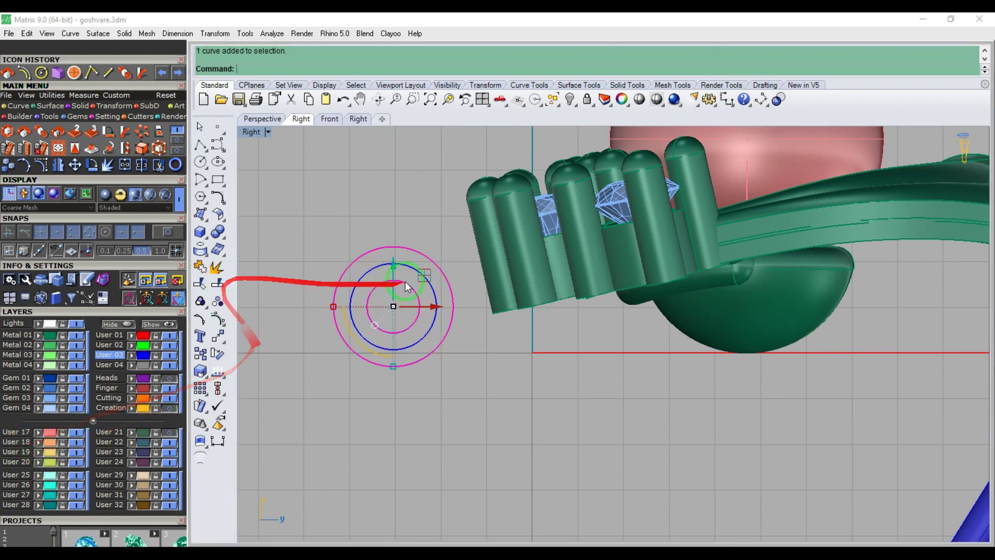
- Pipe the middle circle into a closed ring that fills the space between the inner and outer circles
click(385, 270)
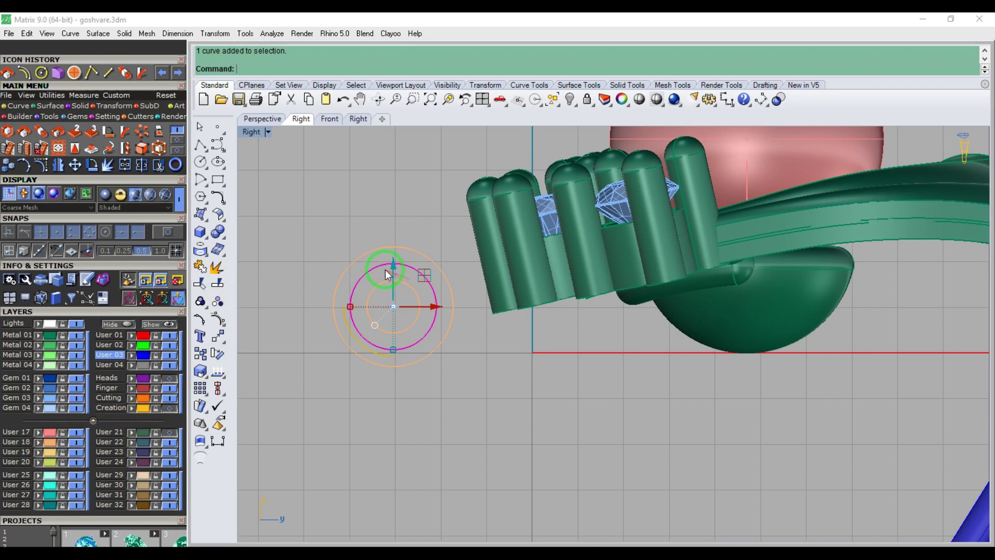
click(79, 106)
click(23, 148)
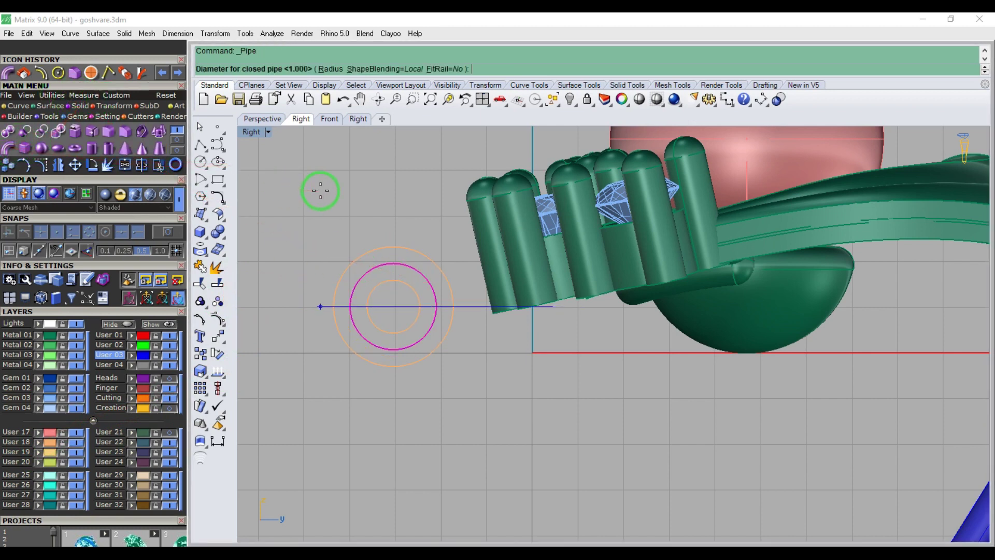
key(Return)
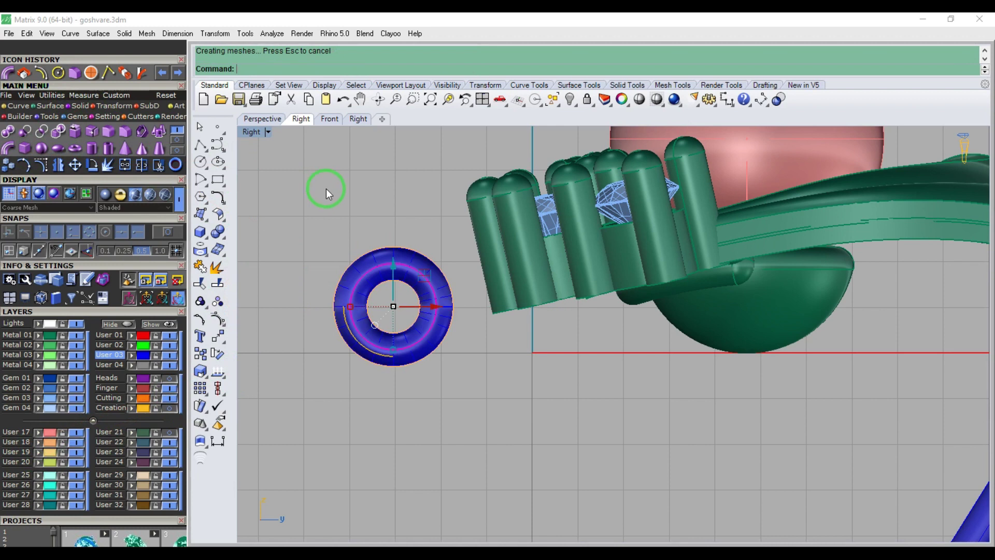
- Delete the middle circle that served as the path of the piped ring
click(381, 261)
key(Delete)
scroll(385, 285, up, 2)
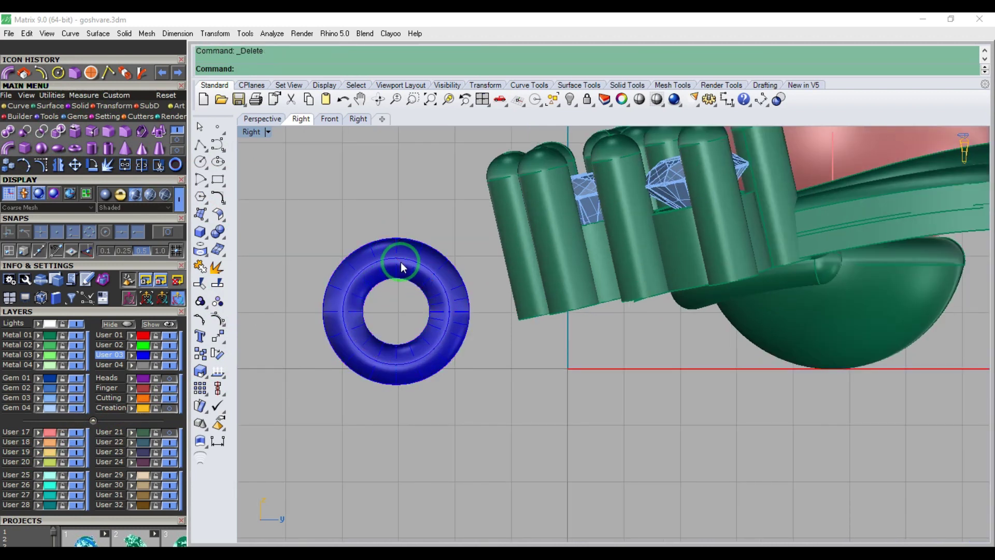
- Move the ring up against the cluster, centring it between the outer prongs of the two lower gem settings
drag(401, 263, 480, 258)
key(F5)
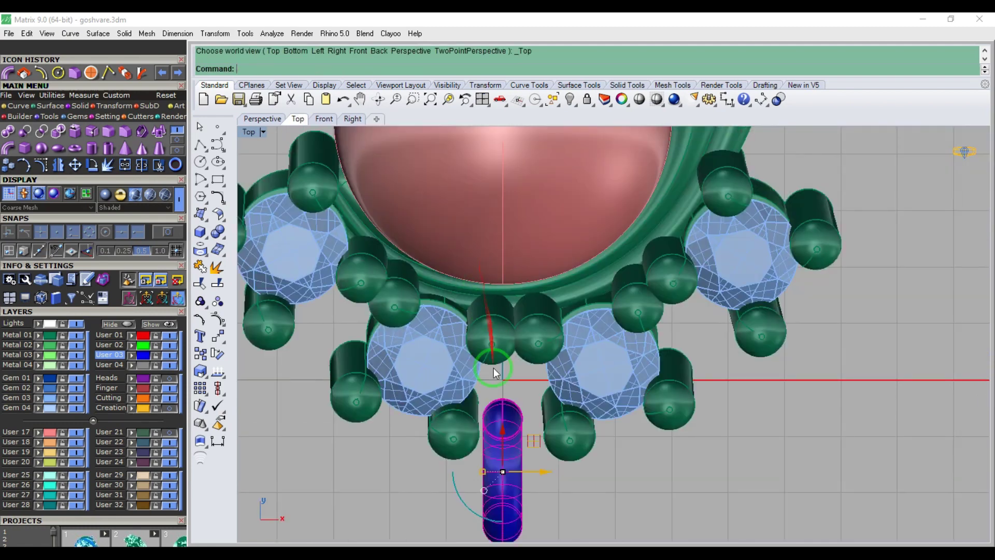
scroll(507, 433, up, 3)
right_drag(507, 434, 466, 366)
drag(465, 365, 481, 350)
drag(445, 434, 424, 436)
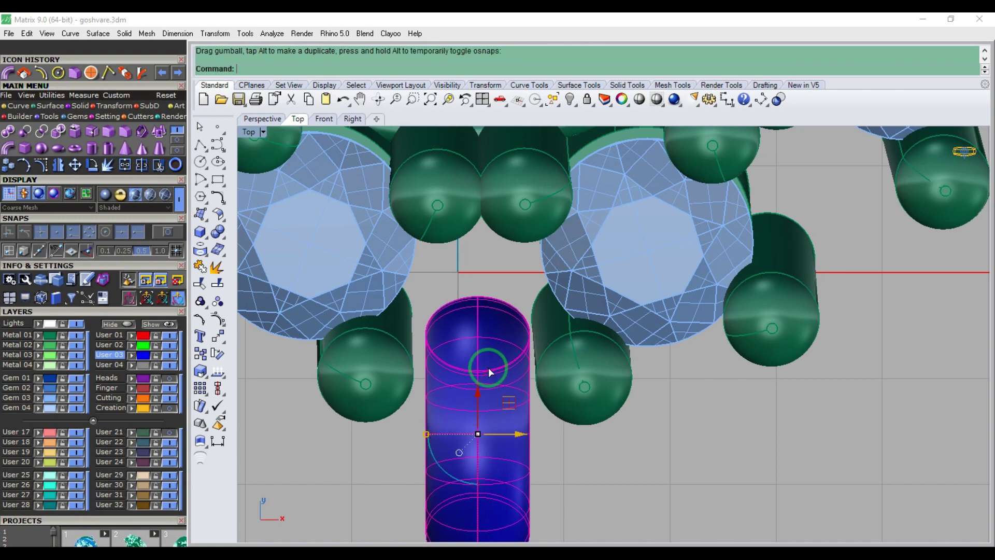
drag(488, 368, 481, 377)
- Draw a straight horizontal line across the ring, joining the outer prongs of the two lower gem settings
click(24, 118)
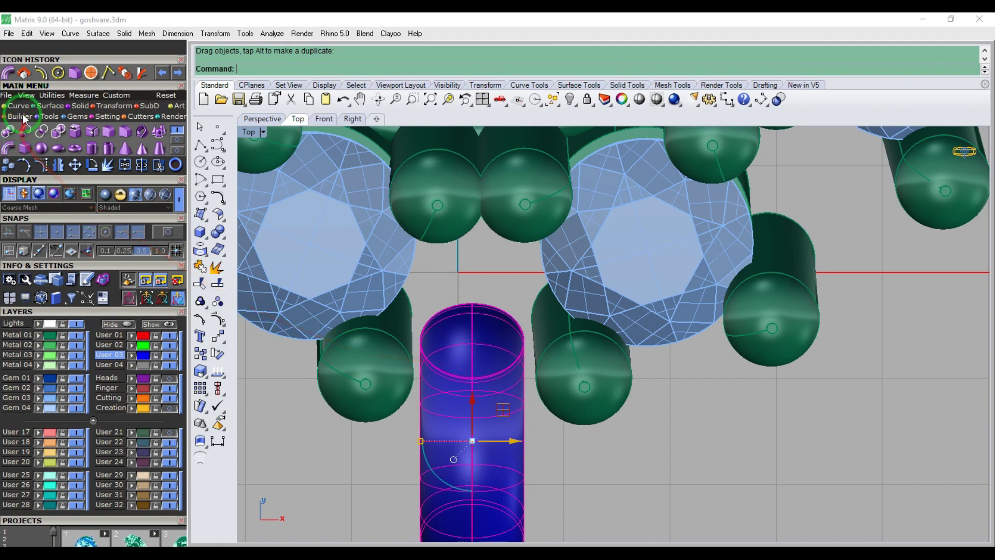
click(16, 107)
click(8, 131)
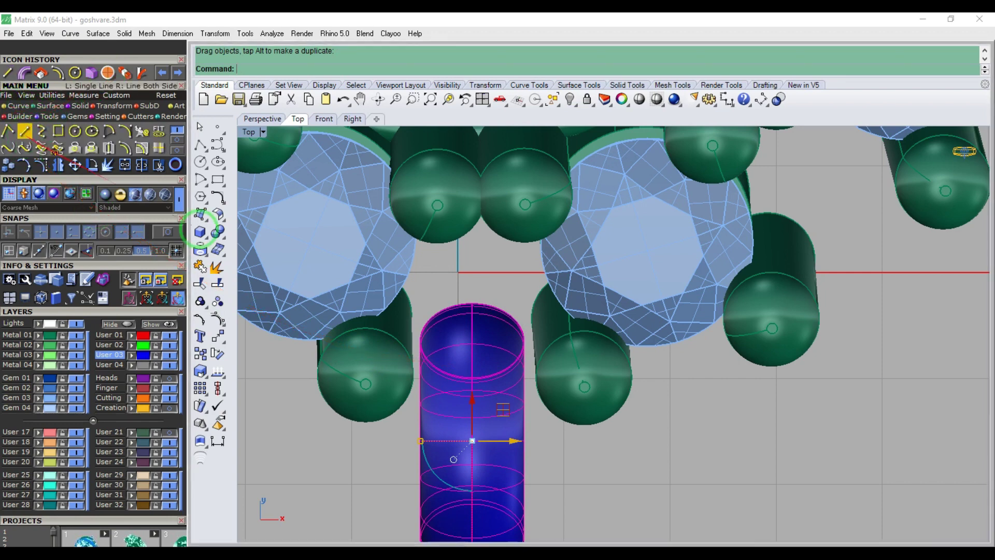
scroll(392, 349, up, 1)
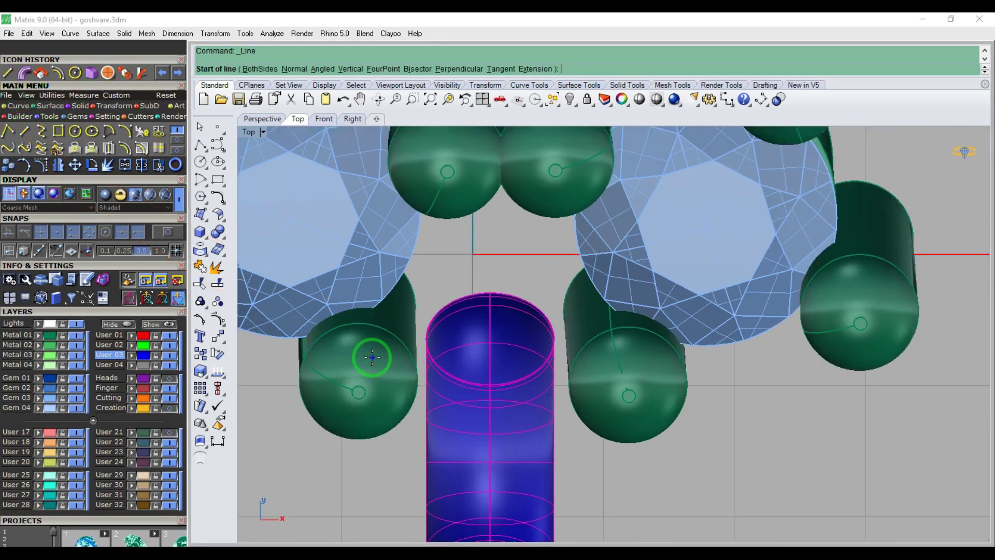
click(372, 358)
click(639, 355)
scroll(561, 359, up, 2)
- Pipe the horizontal line into a bar with a 0.6 diameter at both ends and delete the line
click(560, 358)
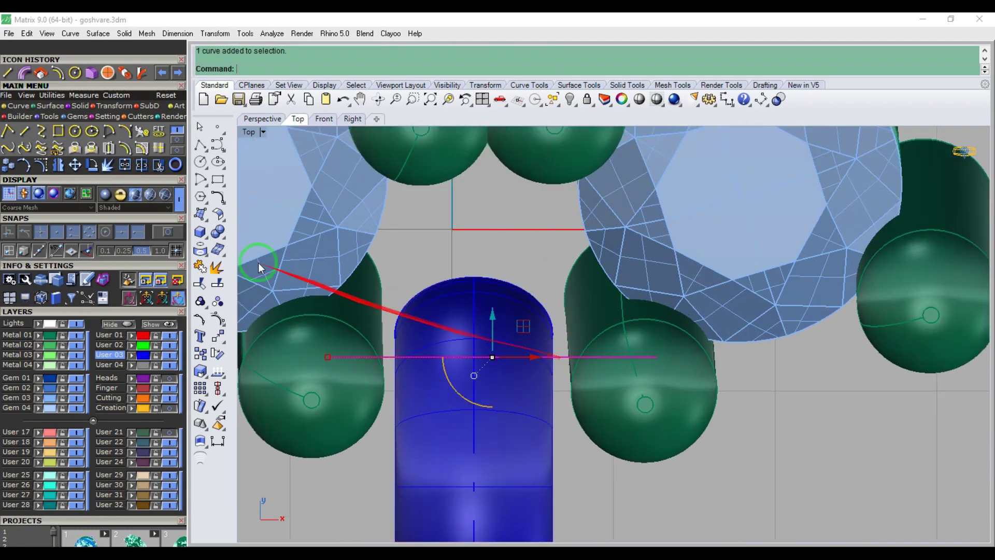
click(23, 76)
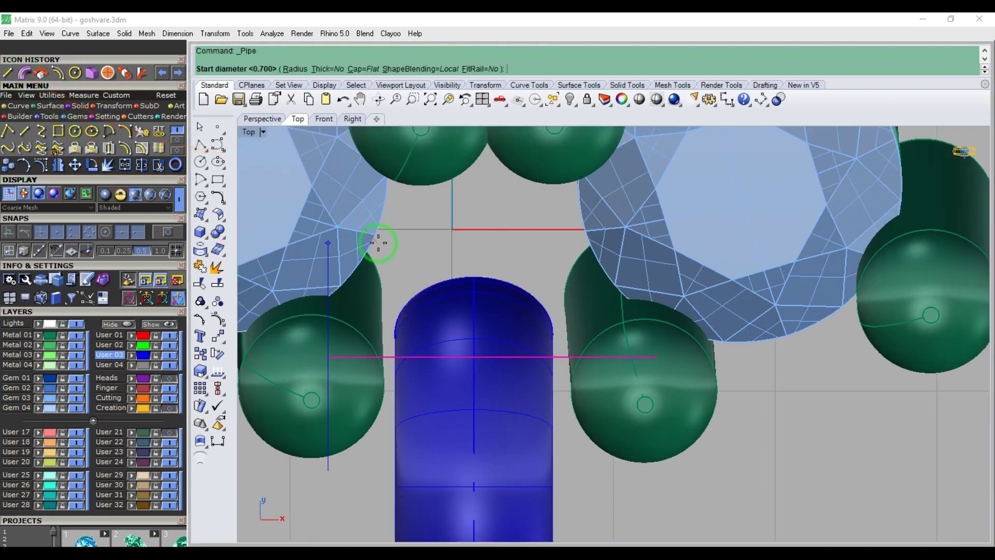
key(Return)
key(Return)
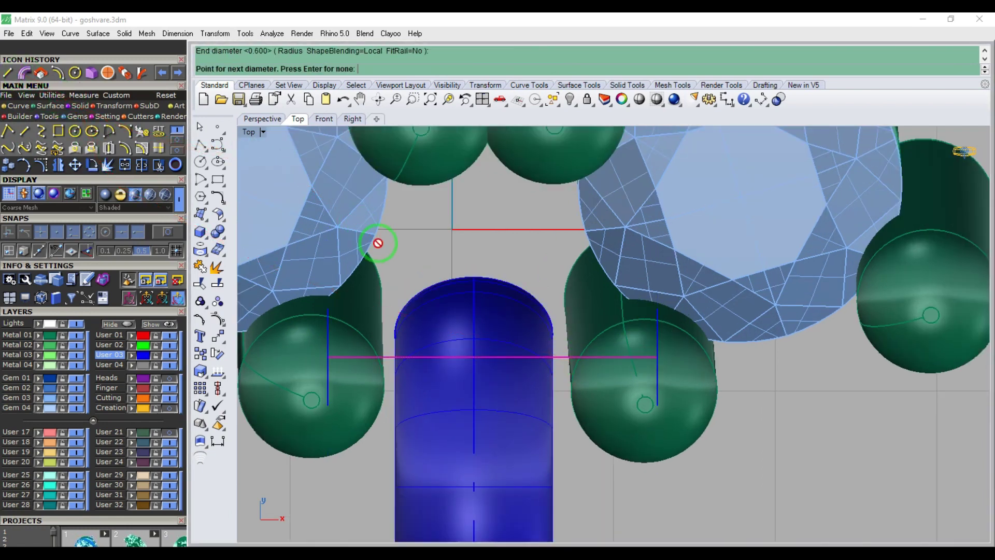
key(Return)
key(Delete)
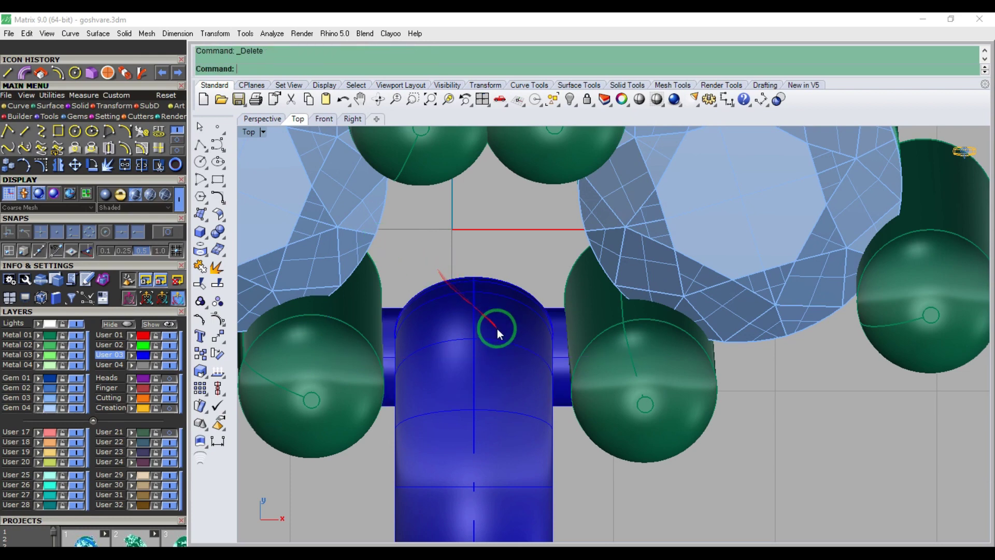
- Raise the connecting bar in the right view so that it sits inside the outer prongs beside the ring
scroll(554, 344, up, 3)
click(559, 356)
key(F7)
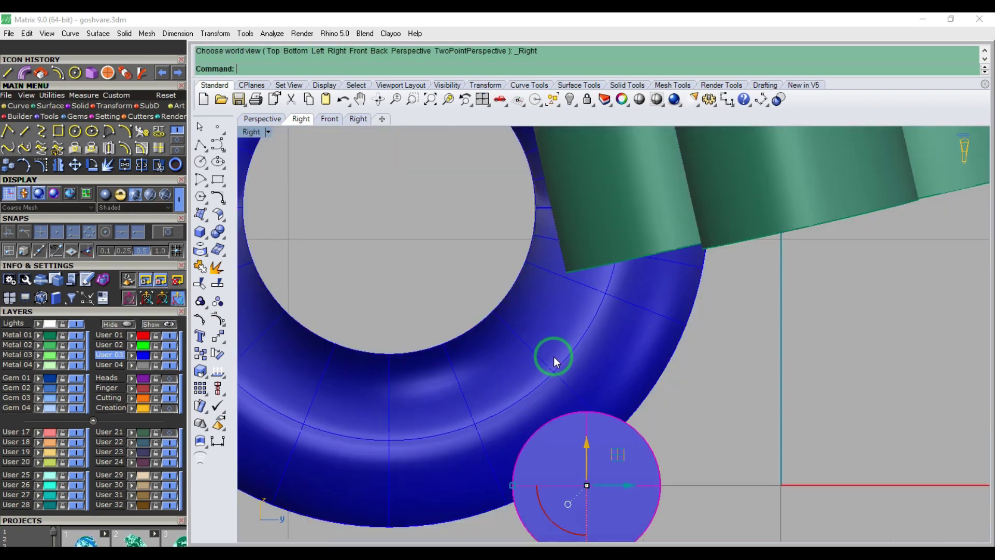
scroll(504, 342, down, 4)
drag(554, 405, 563, 214)
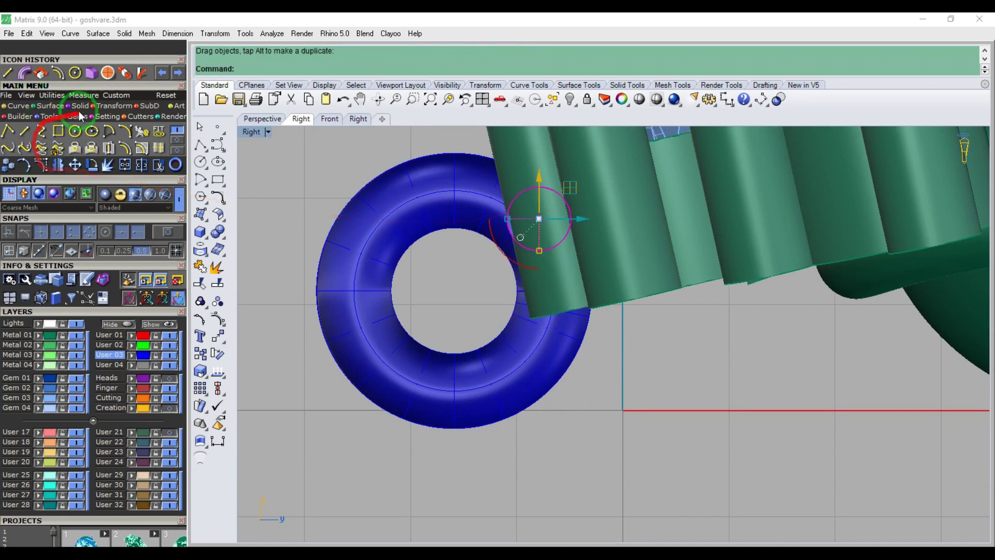
- Stretch the bar's section along the slanted prong with Scale 1-D and shift it slightly within the prong
click(120, 73)
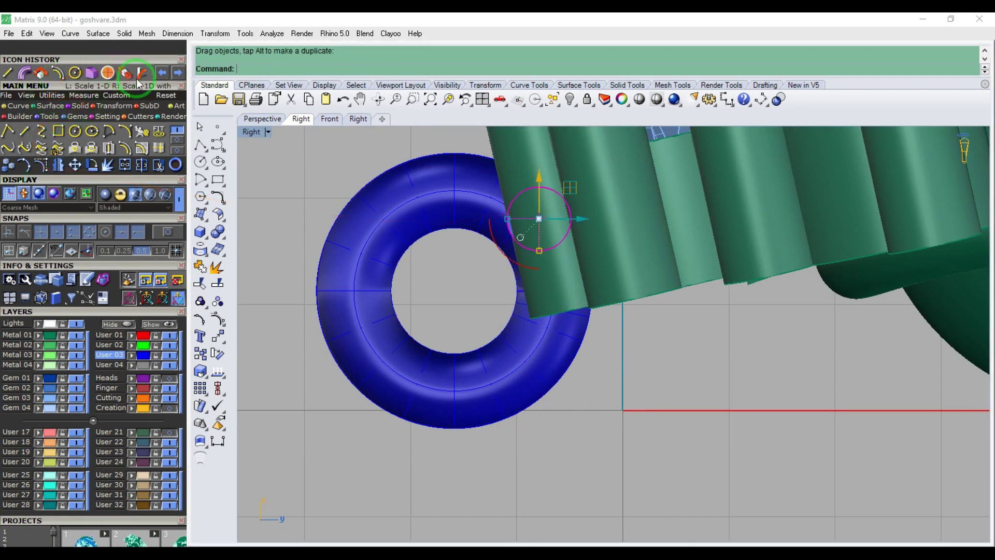
click(523, 192)
click(551, 266)
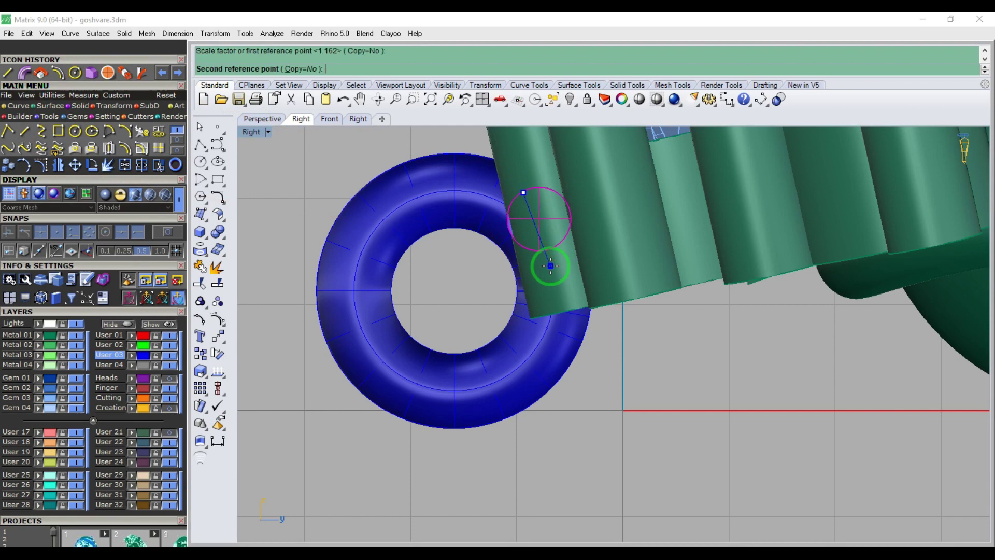
click(561, 296)
scroll(541, 231, up, 3)
mouse_move(547, 228)
mouse_down()
mouse_move(586, 214)
mouse_move(555, 242)
mouse_up()
- Examine in perspective how the bar joins the ring to the prongs
key(F1)
key(F4)
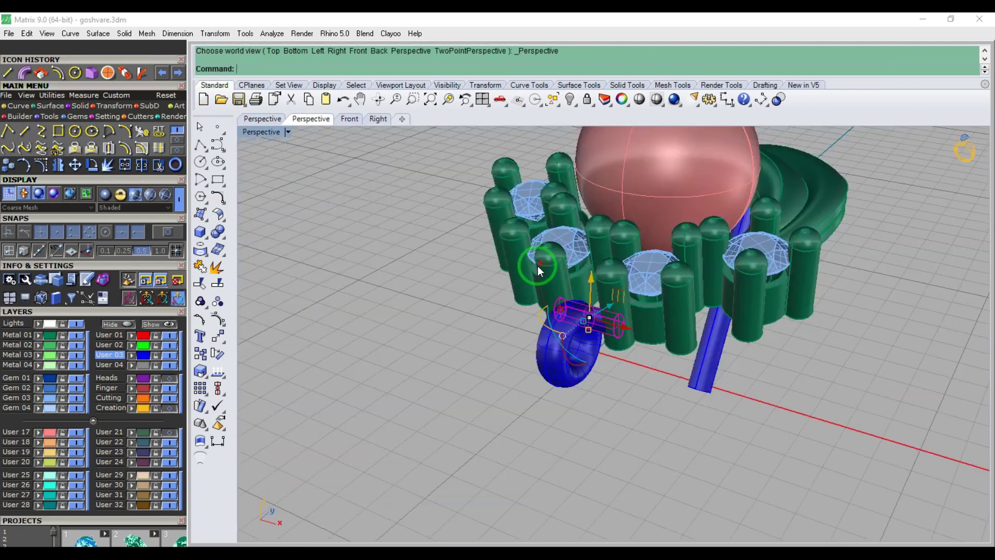
scroll(577, 298, up, 7)
key(Escape)
mouse_move(600, 322)
right_down()
mouse_move(584, 378)
mouse_move(645, 349)
mouse_move(600, 332)
mouse_move(606, 338)
right_up()
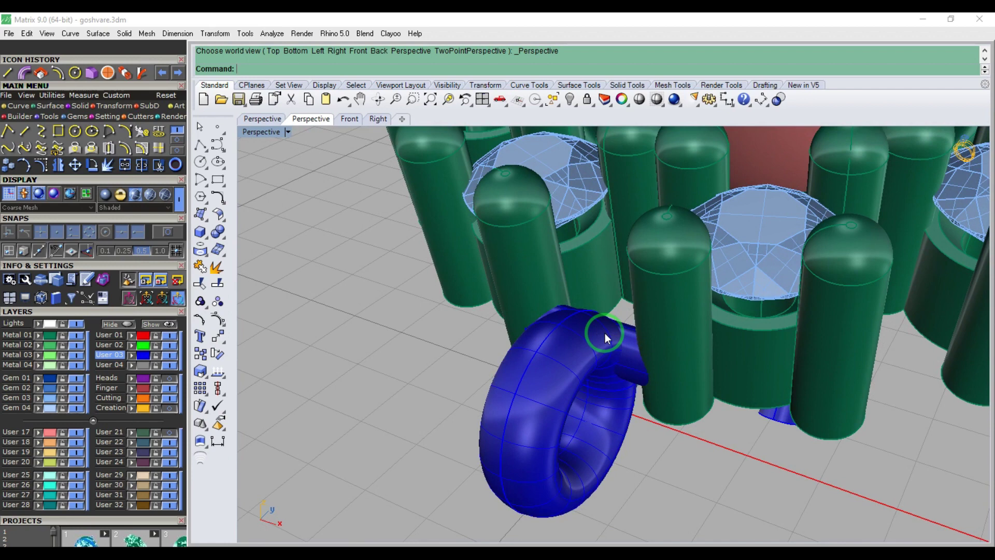
key(F3)
text(p)
key(Return)
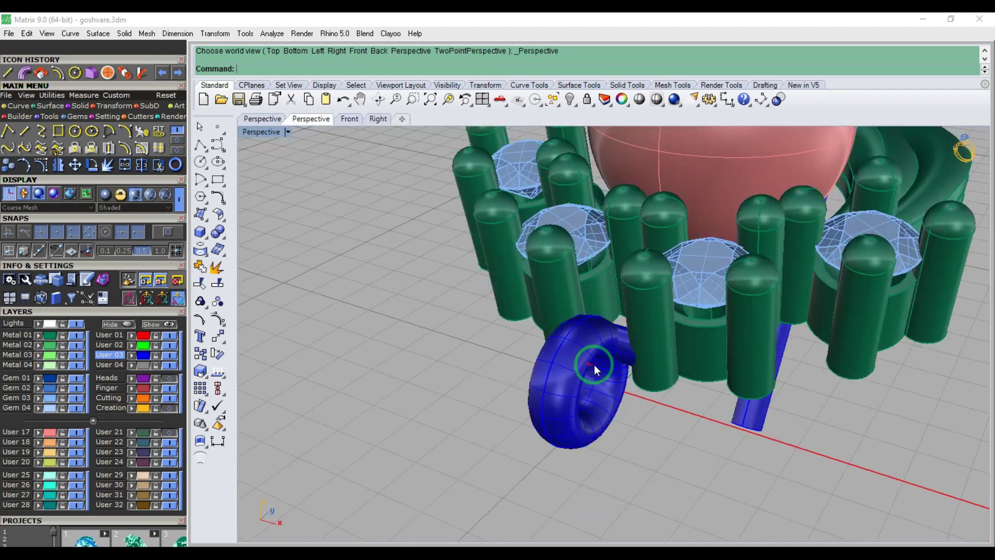
scroll(594, 365, up, 5)
- Lengthen the connecting bar's section further along the prong's slope, down to the prong's lower end, with Scale 1-D
click(633, 357)
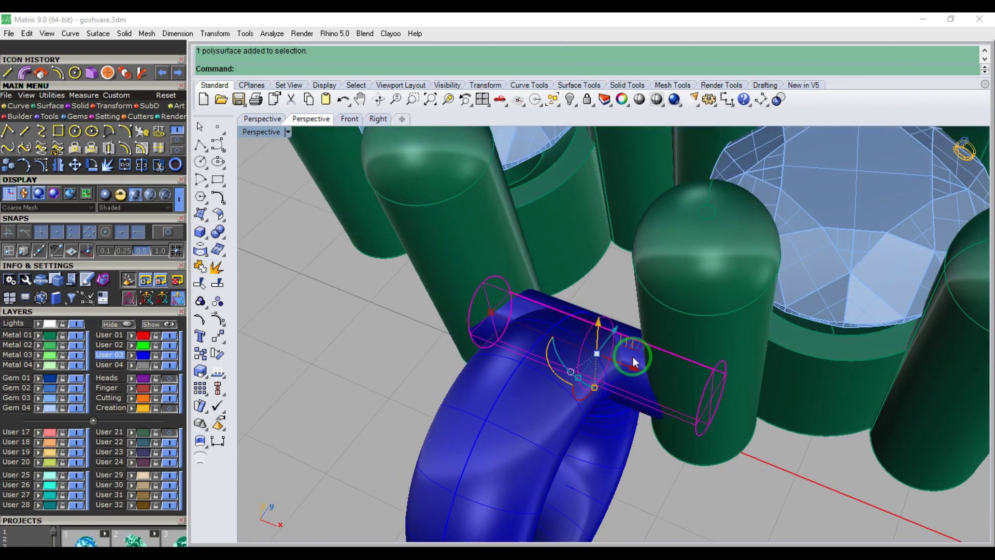
text(r)
key(Return)
scroll(414, 281, up, 3)
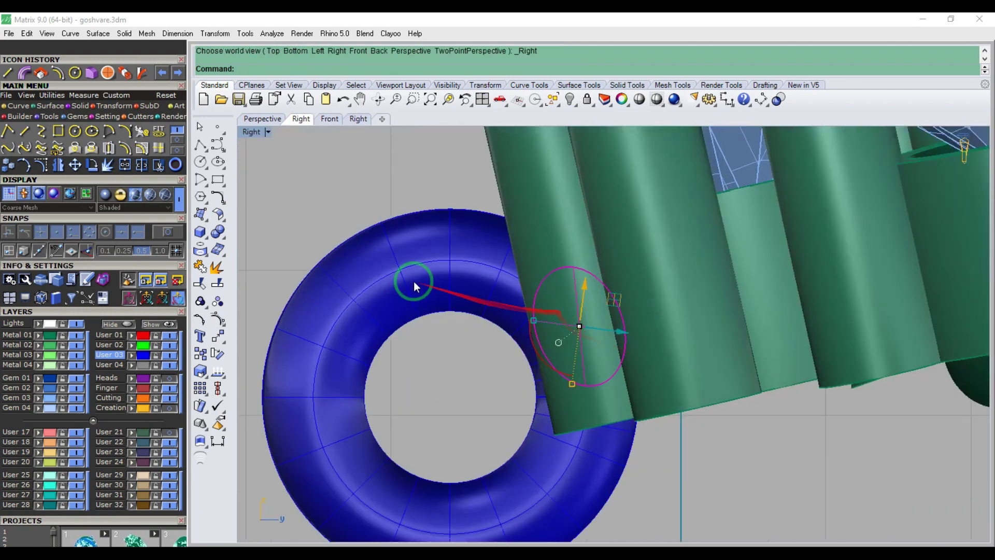
click(125, 74)
click(560, 268)
click(587, 386)
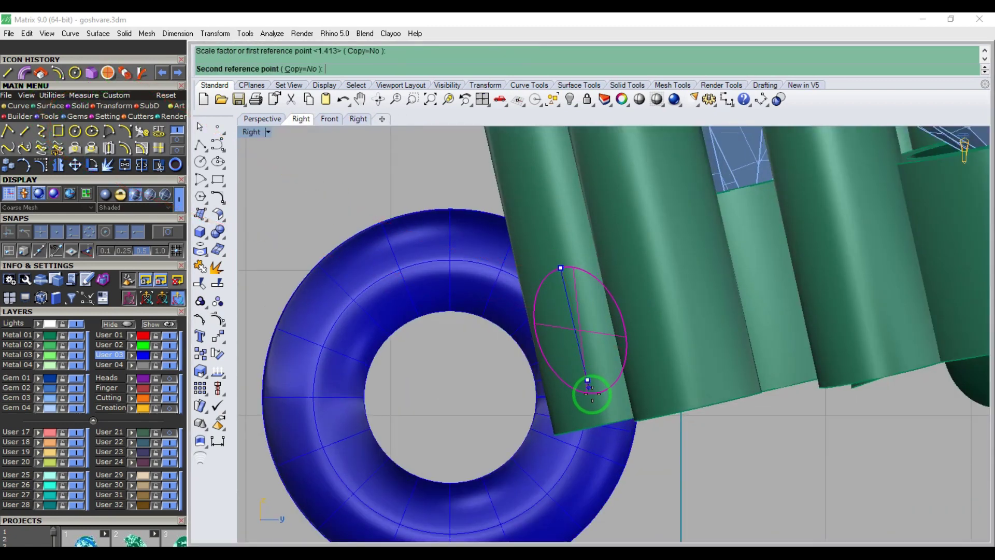
click(593, 403)
- Widen the bar's section across the prong with a second one-directional scale
right_click(557, 367)
click(544, 358)
click(623, 337)
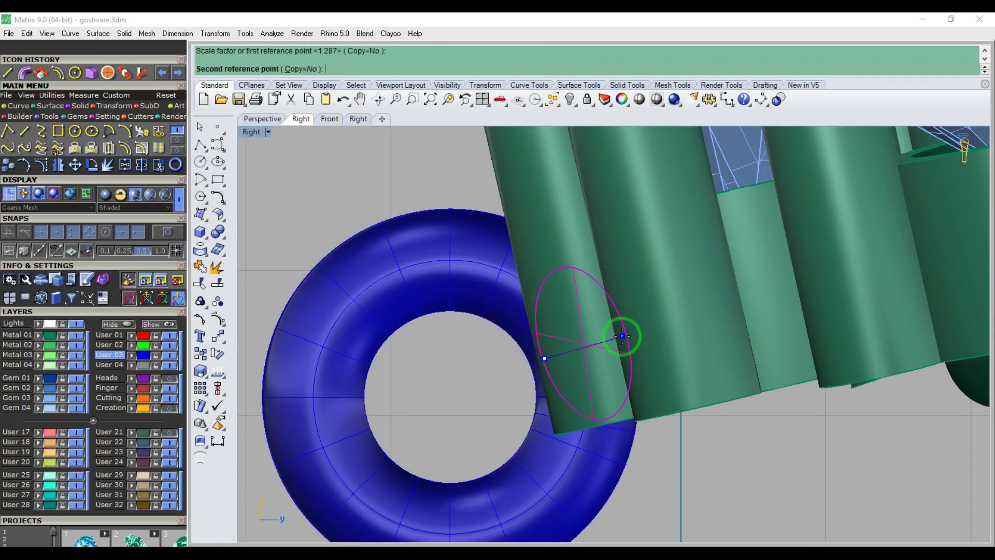
click(639, 330)
scroll(570, 293, down, 8)
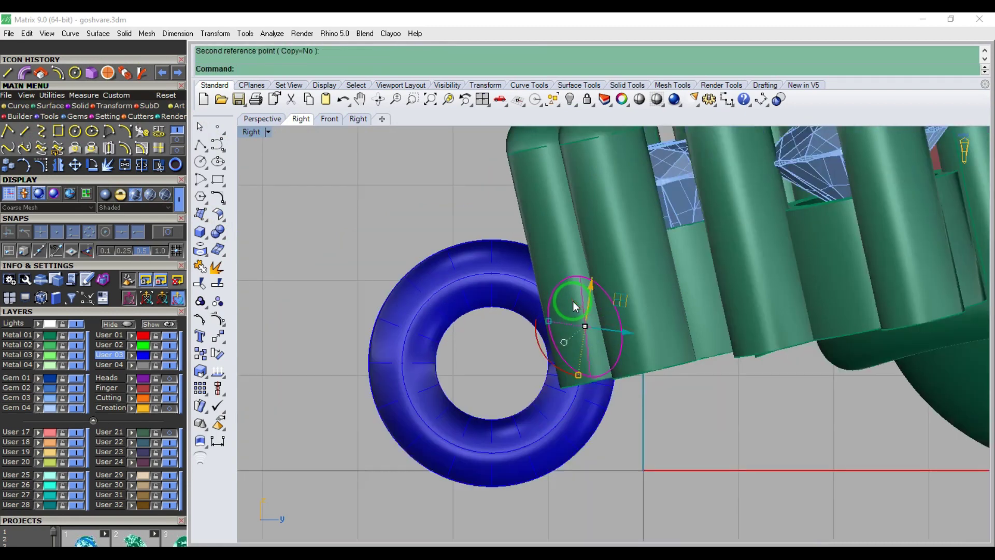
- Rotate the lower-left gem setting slightly in the top view, about its inner prong near the centre line
right_drag(550, 330, 620, 407)
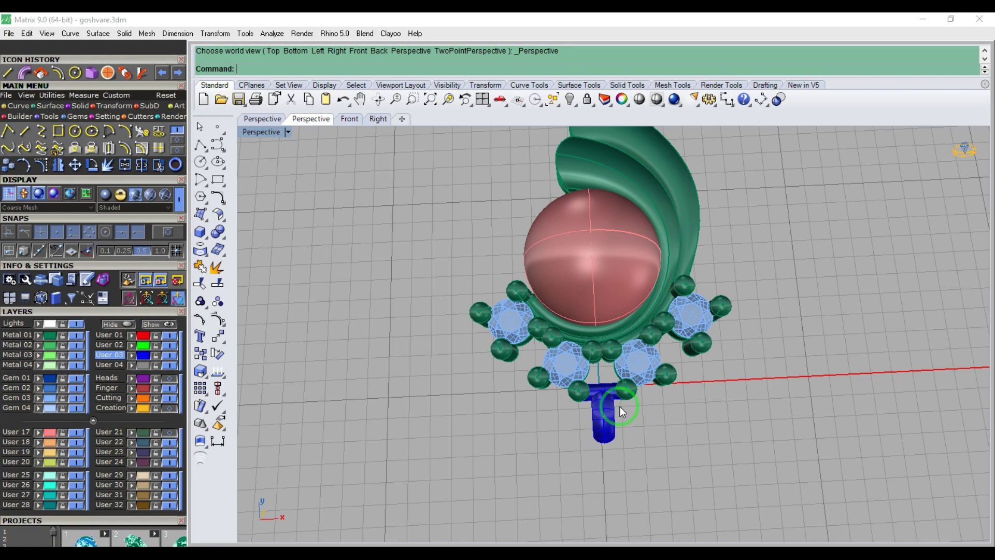
key(ctrl+F1)
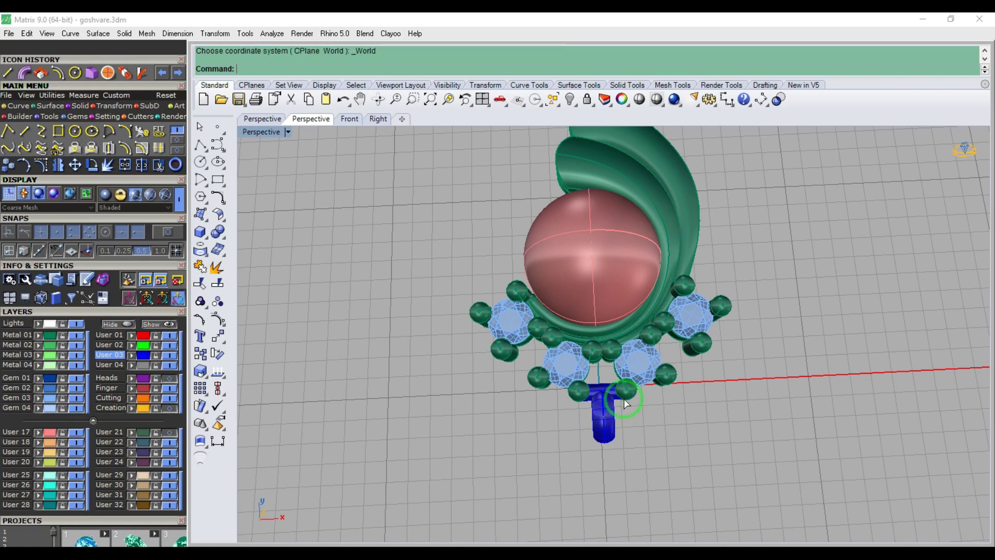
scroll(587, 371, up, 5)
click(550, 362)
click(91, 166)
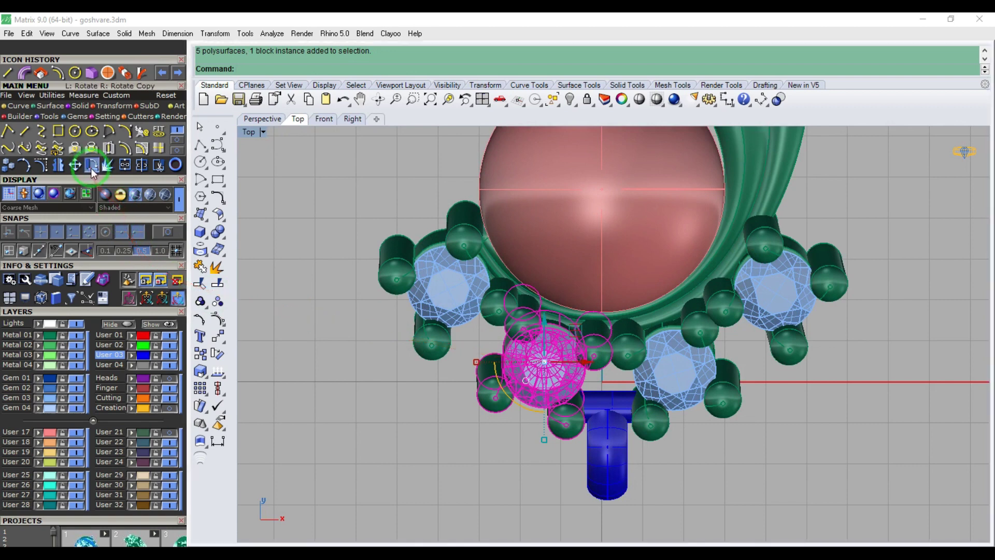
scroll(613, 366, up, 2)
click(599, 353)
click(467, 307)
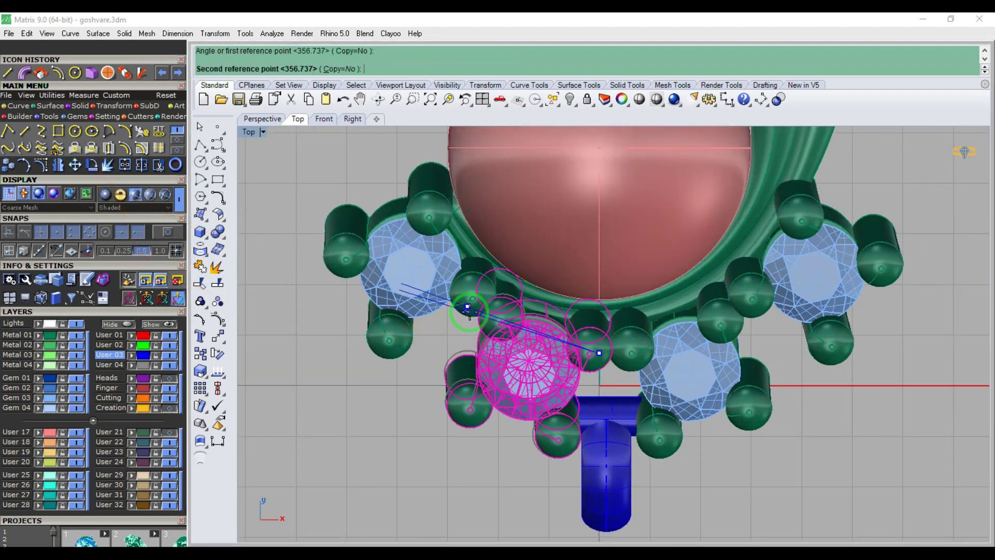
- Rotate the lower-right gem setting slightly about its inner prong near the centre line
click(632, 364)
right_click(621, 351)
click(621, 351)
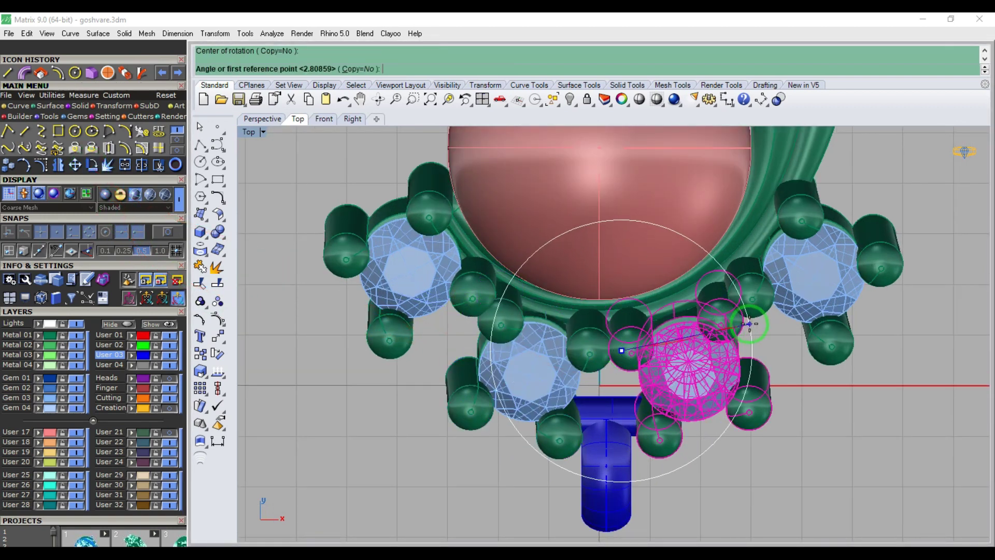
click(748, 325)
click(749, 330)
- Shift the upper-right gem setting closer to its neighbour and rotate it slightly about its inner prong
right_drag(740, 328, 598, 332)
scroll(615, 310, up, 4)
click(616, 310)
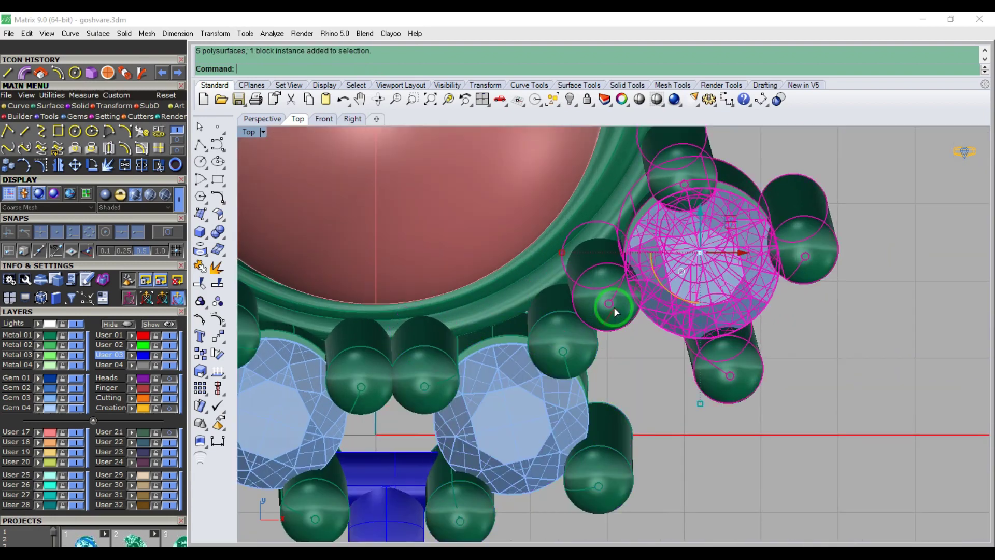
drag(616, 311, 610, 320)
right_click(591, 322)
click(584, 323)
scroll(603, 323, down, 4)
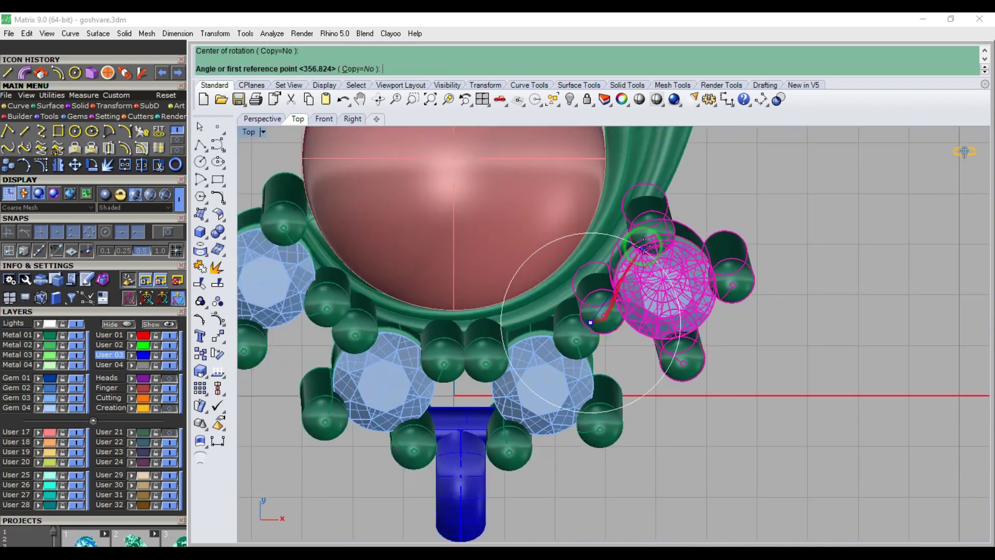
click(646, 201)
click(655, 217)
scroll(648, 259, down, 4)
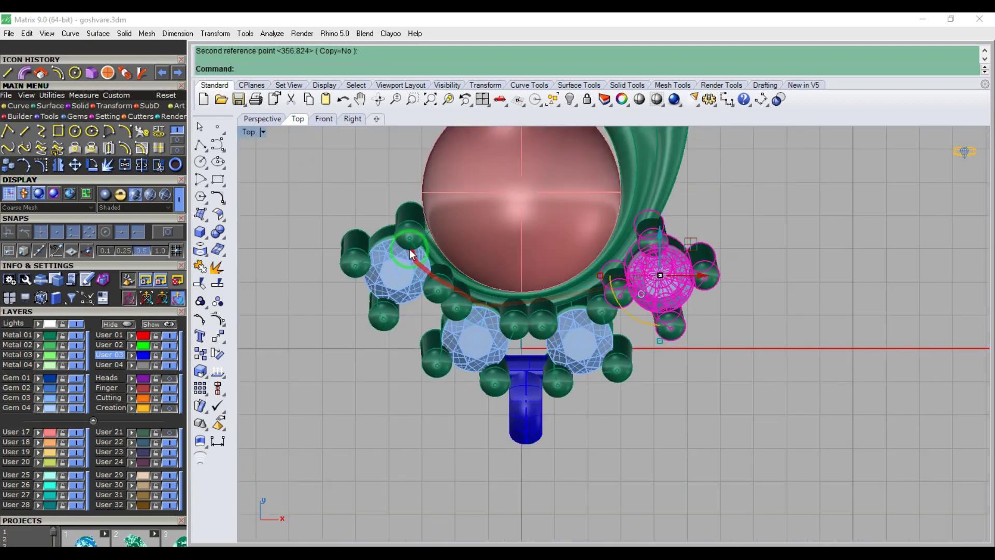
- Rotate the upper-left gem setting slightly about its inner prong
scroll(410, 250, up, 4)
click(466, 310)
right_click(467, 310)
click(467, 309)
click(411, 216)
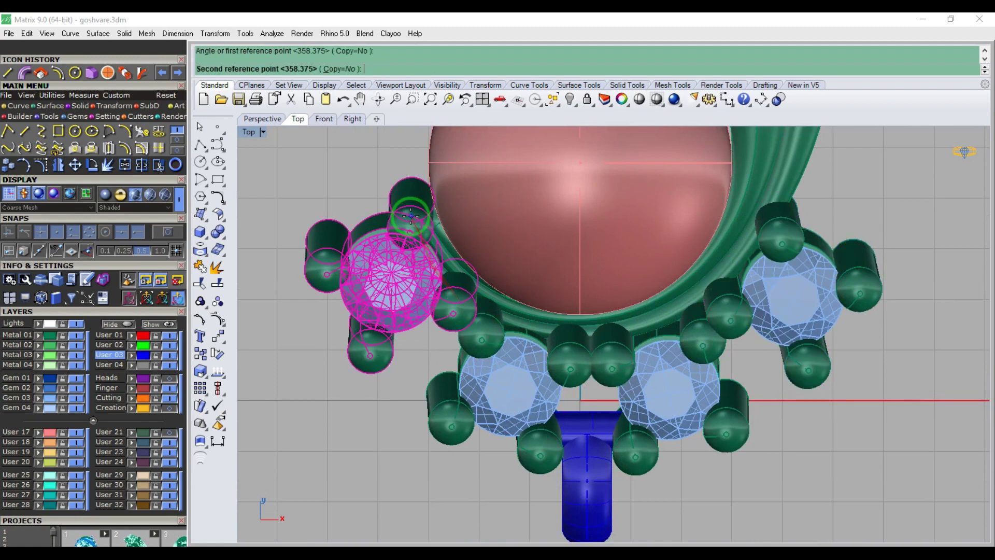
click(425, 247)
scroll(530, 341, down, 5)
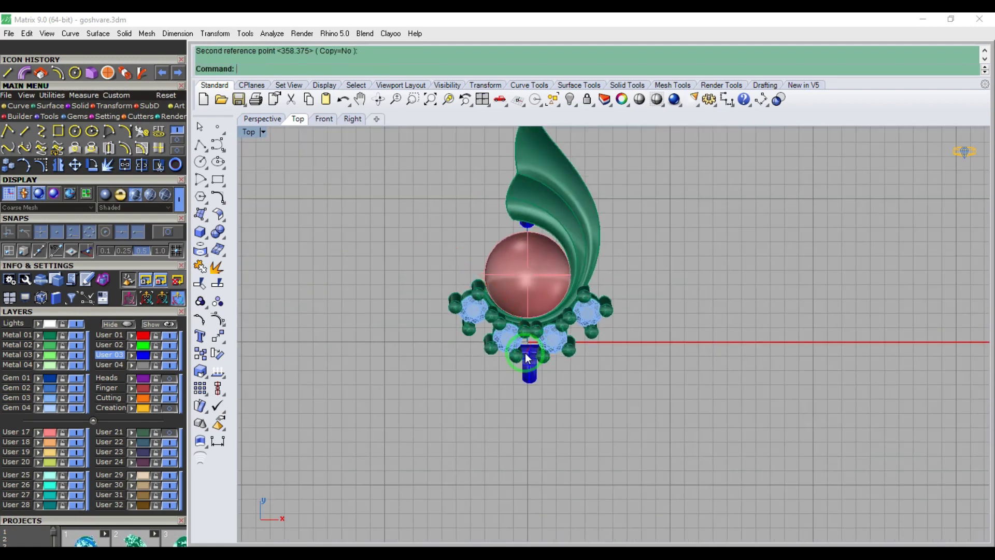
- Move the ring and its connecting bar to the Metal 01 layer
scroll(526, 357, up, 5)
click(534, 353)
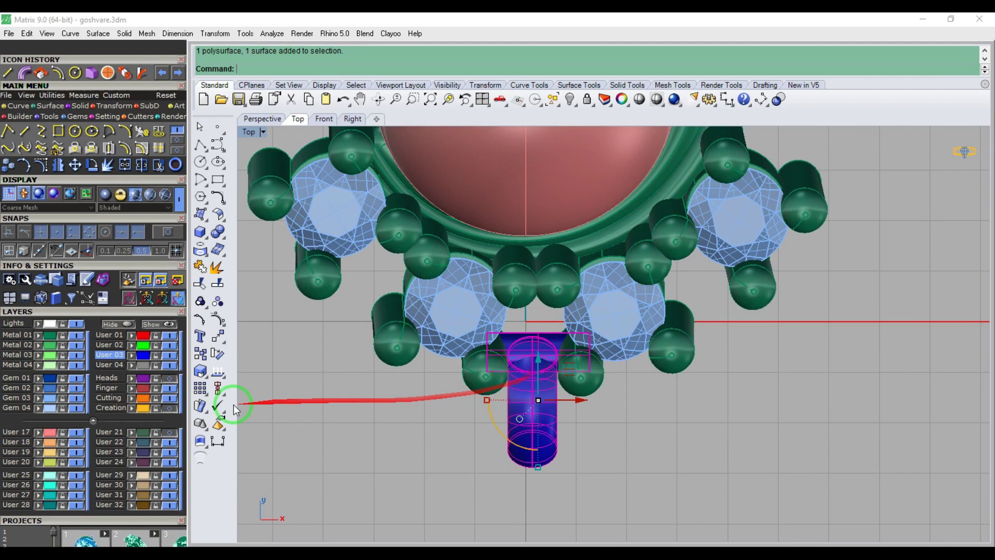
click(39, 336)
scroll(530, 435, down, 3)
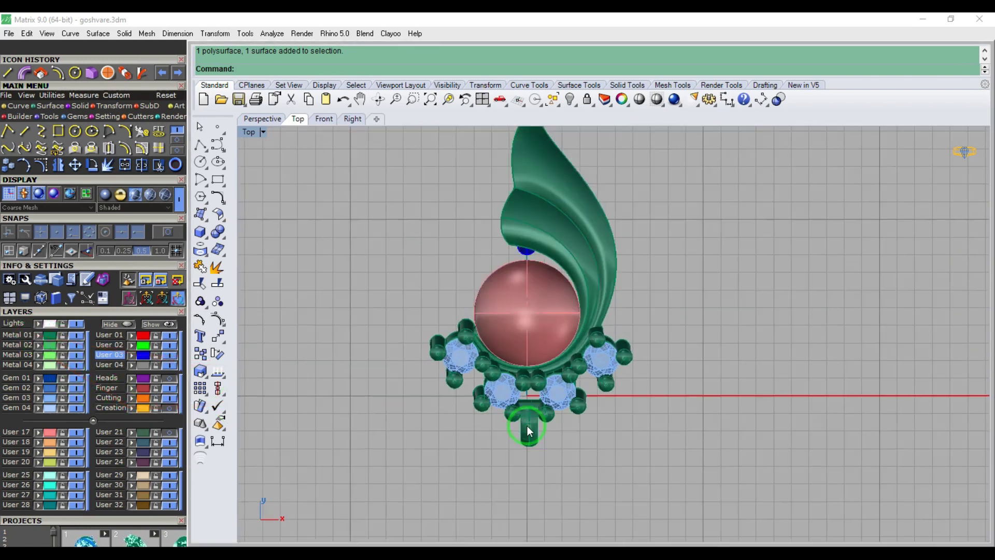
- Move the blue post behind the wing to the Metal 01 layer and save the file
scroll(523, 321, up, 3)
click(525, 276)
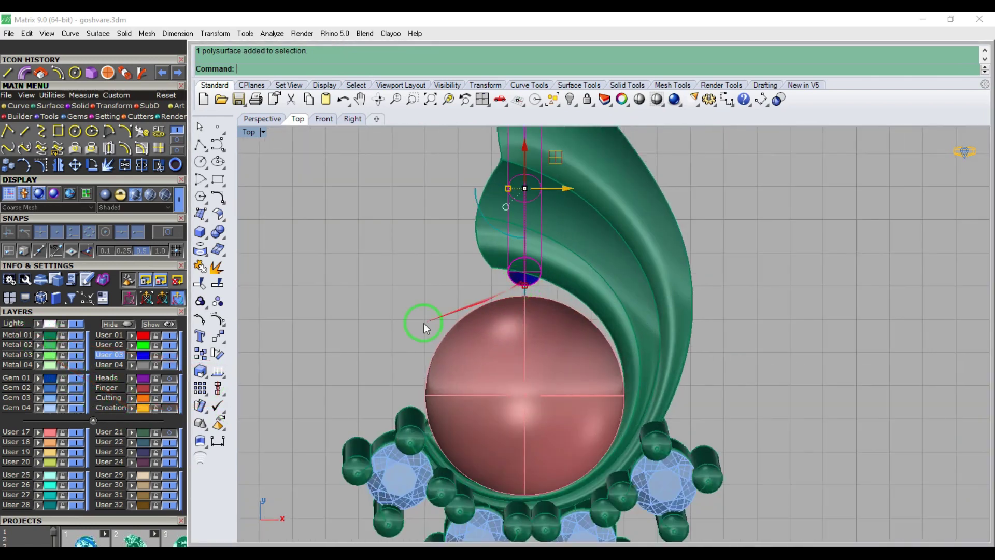
click(39, 357)
scroll(531, 324, down, 4)
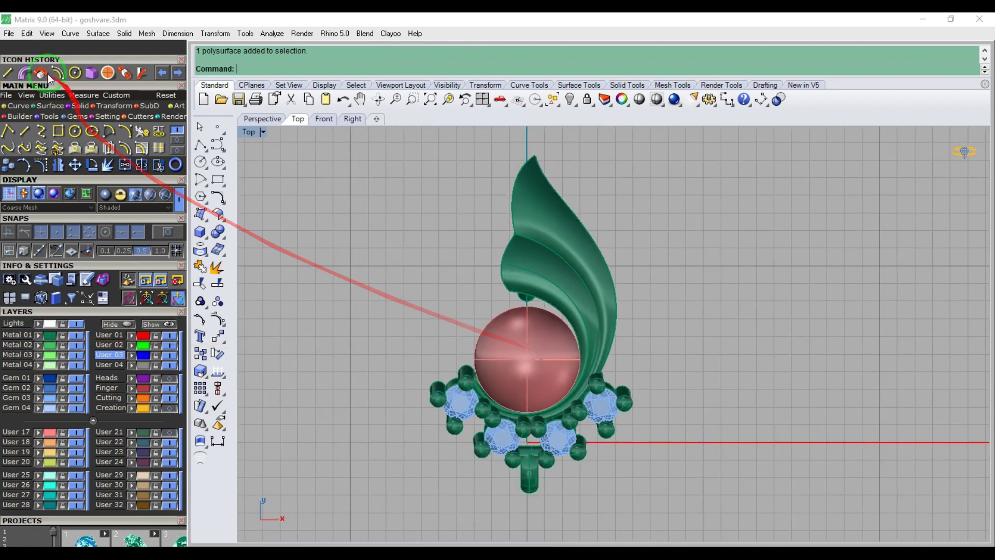
click(9, 33)
click(47, 68)
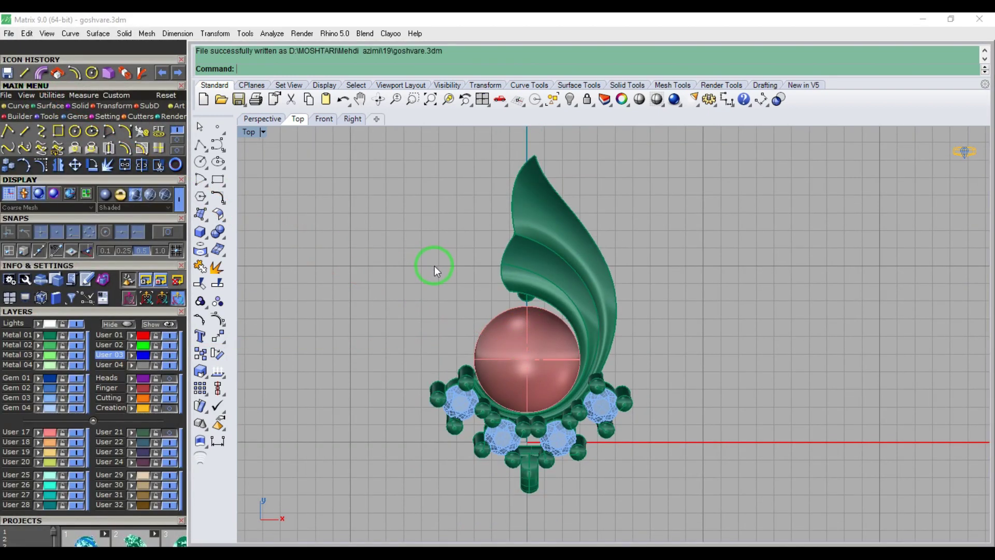
- Hide the Gem 03 and User 17 layers so only the metal parts remain displayed
click(76, 398)
scroll(600, 360, down, 2)
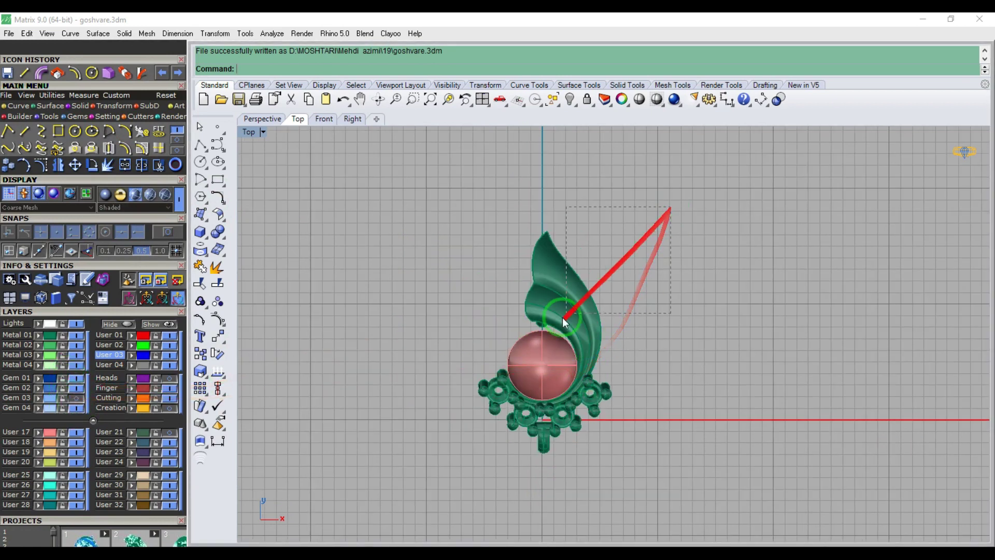
click(76, 432)
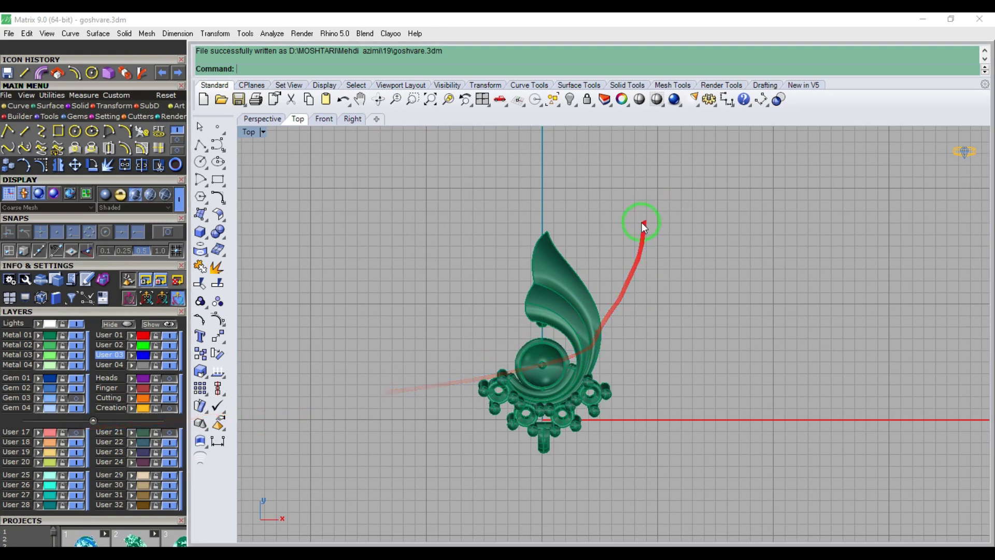
- Turn off the surface isocurve display for all metal parts of the earring
drag(641, 223, 420, 490)
click(622, 100)
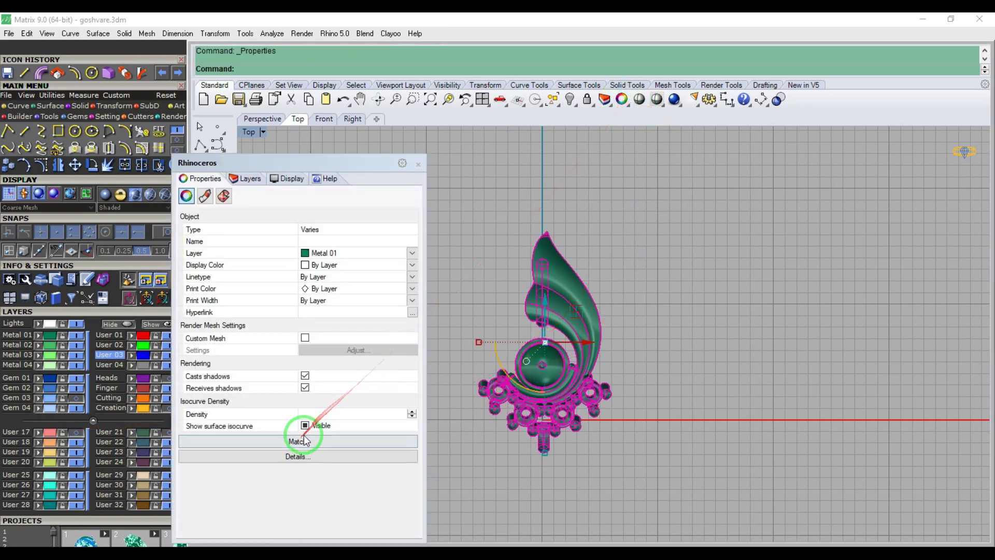
click(305, 426)
click(418, 165)
click(628, 282)
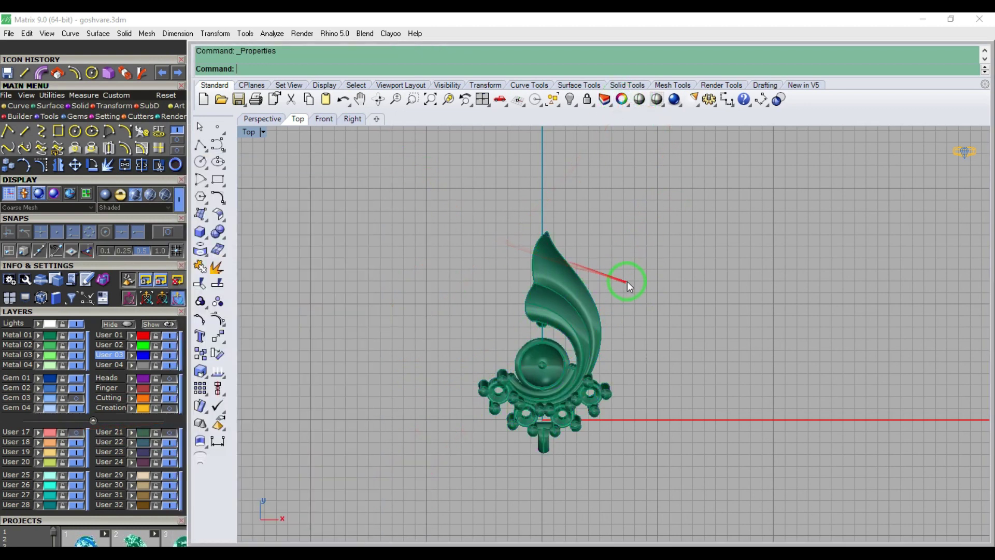
- Group all metal parts of the earring and look over the model in perspective
drag(630, 223, 427, 484)
key(ctrl+g)
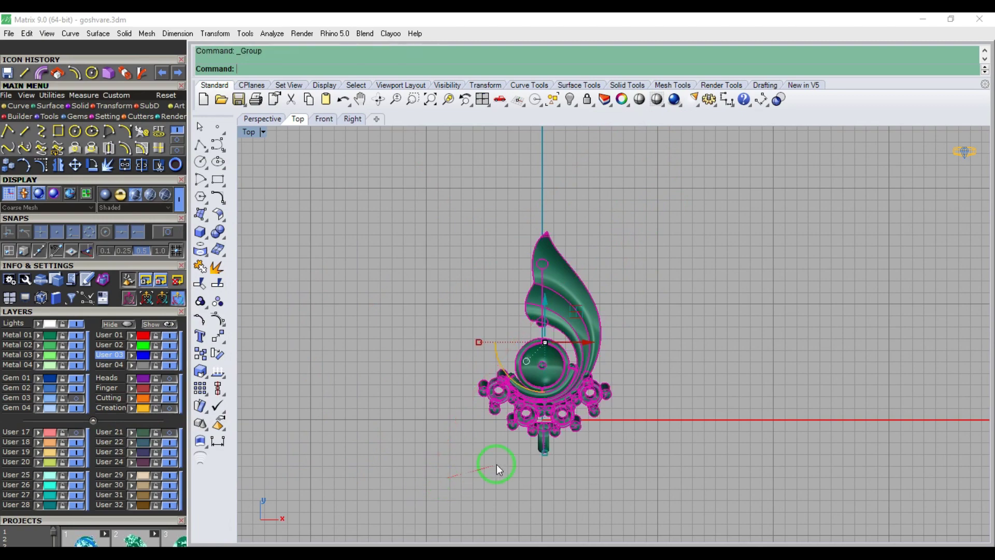
key(F4)
key(Escape)
scroll(545, 379, up, 5)
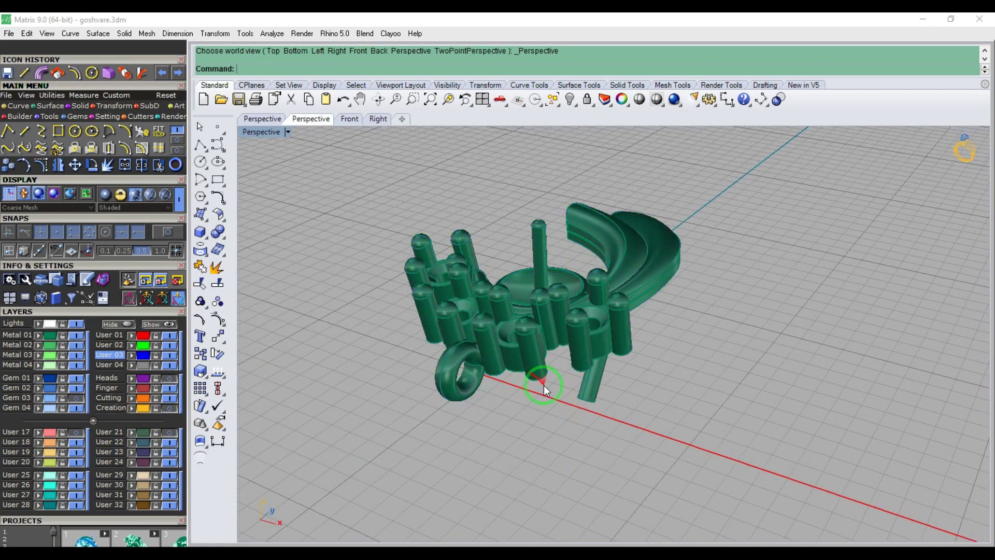
right_drag(543, 384, 611, 422)
key(ctrl+F1)
scroll(612, 369, down, 3)
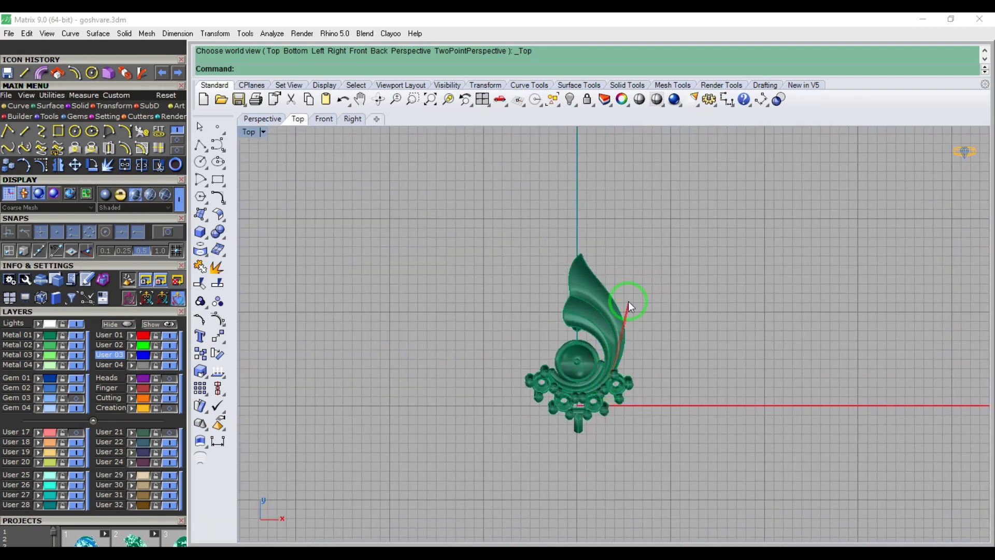
- Show the Gem 03 and User 17 layers again and mirror a copy of the whole earring across a vertical line to its left
click(76, 397)
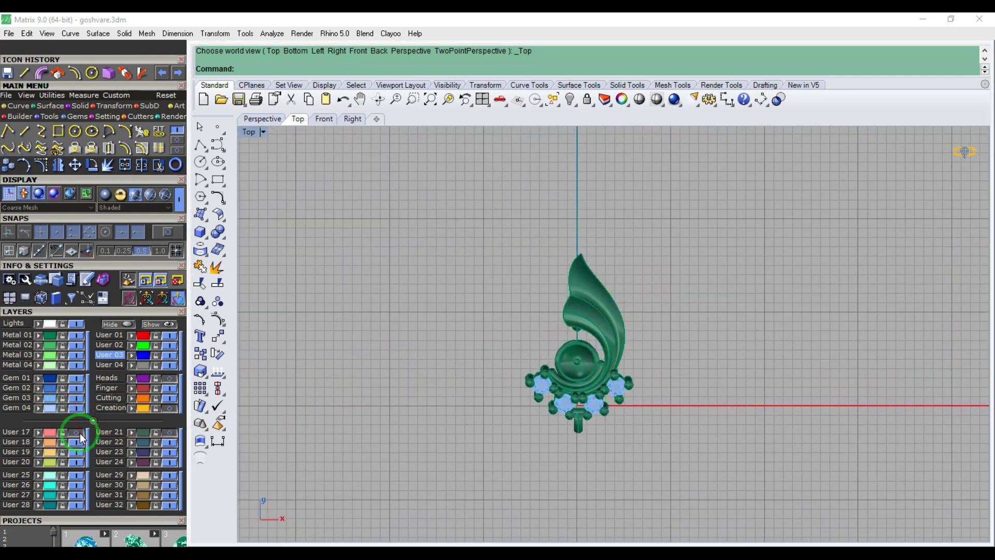
drag(667, 263, 411, 444)
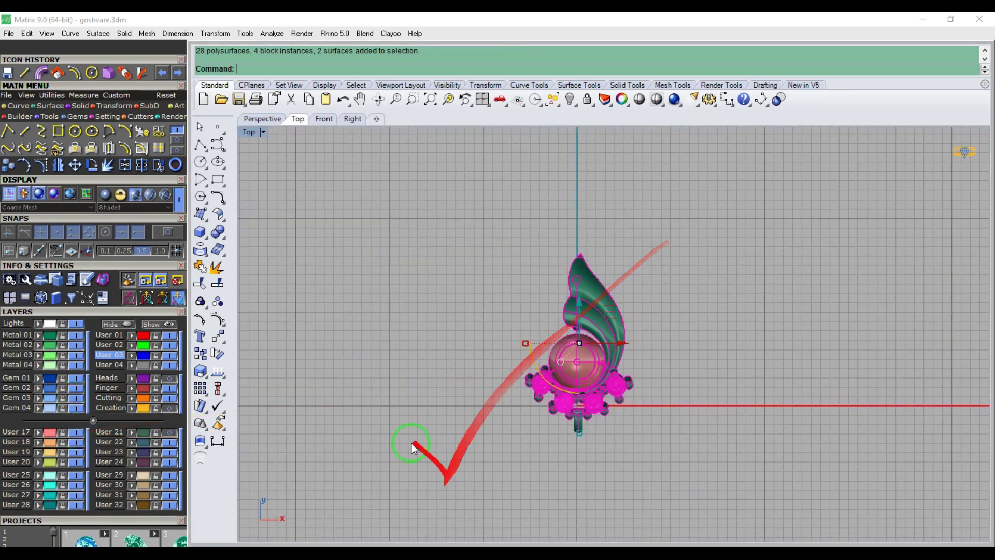
click(61, 166)
click(480, 346)
click(479, 294)
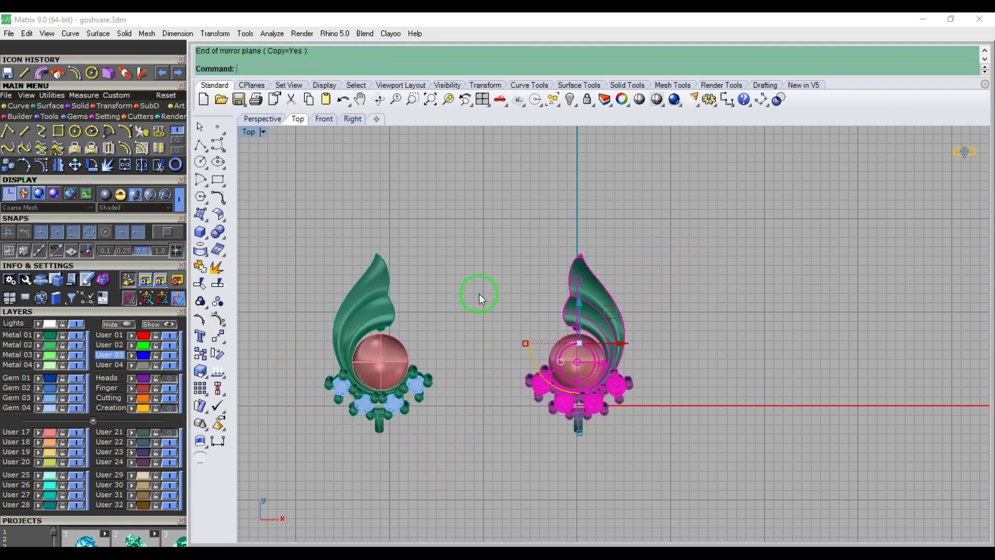
click(478, 295)
- Move the mirrored earring horizontally closer to the original
right_drag(462, 310, 495, 311)
drag(472, 244, 338, 455)
scroll(420, 365, up, 2)
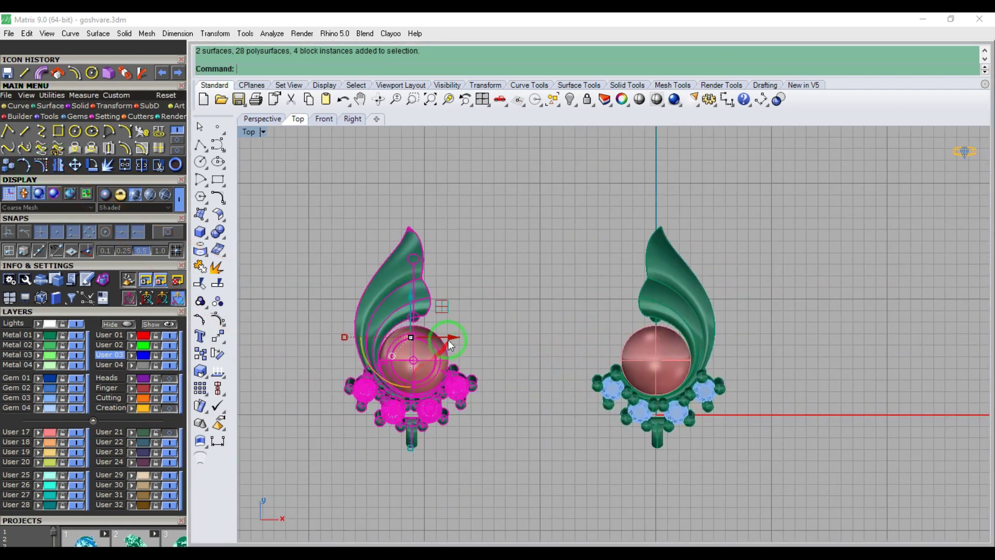
drag(448, 340, 522, 340)
key(Escape)
- Ungroup the parts of both earrings in the side view
scroll(507, 369, down, 1)
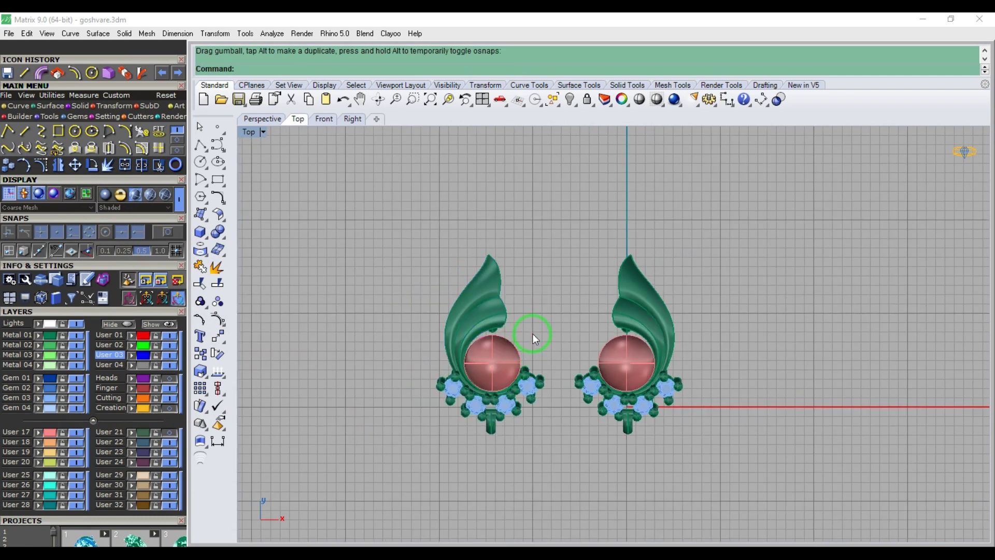
key(F2)
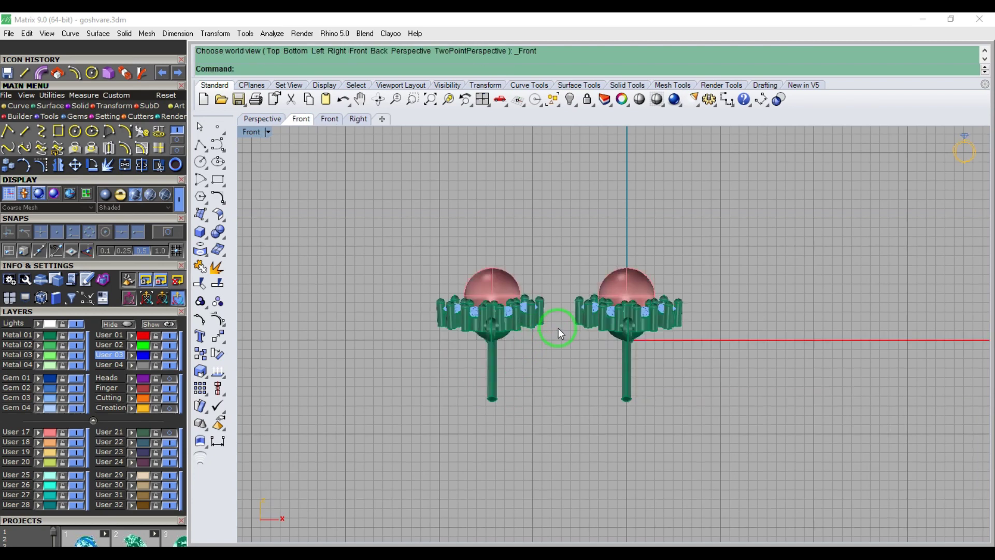
key(ctrl+F3)
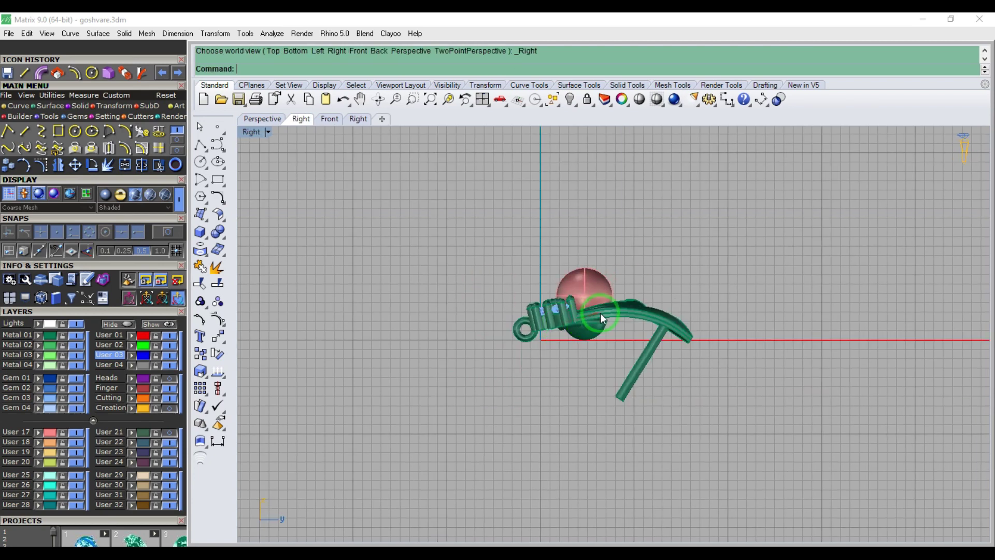
scroll(623, 312, up, 5)
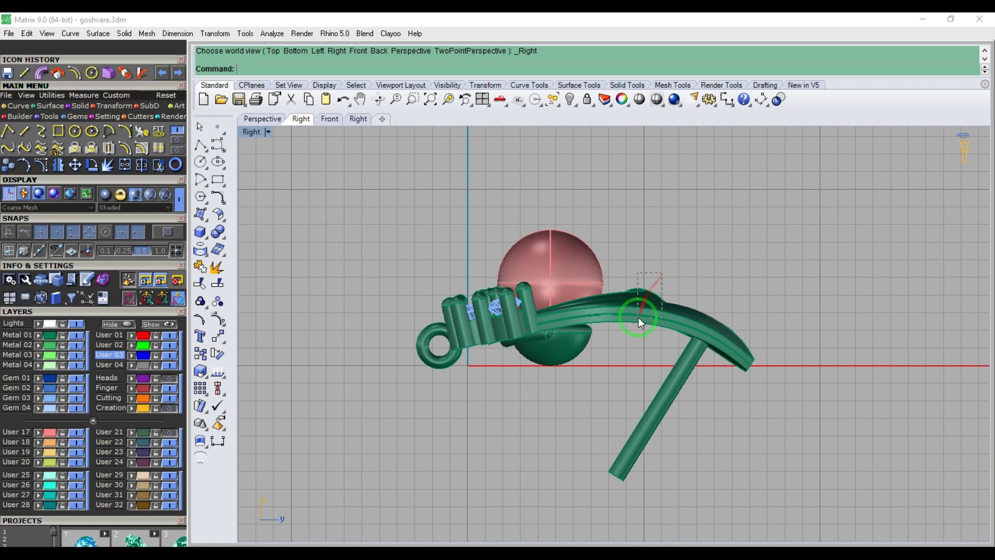
click(639, 317)
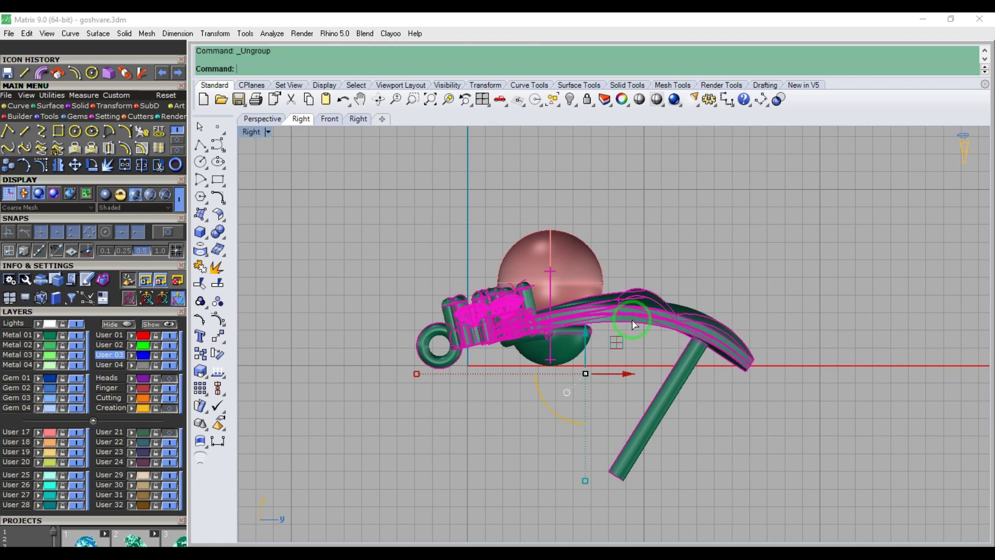
click(638, 291)
- Stretch the wings of both earrings slightly in height with a one-directional scale in the side view
click(627, 324)
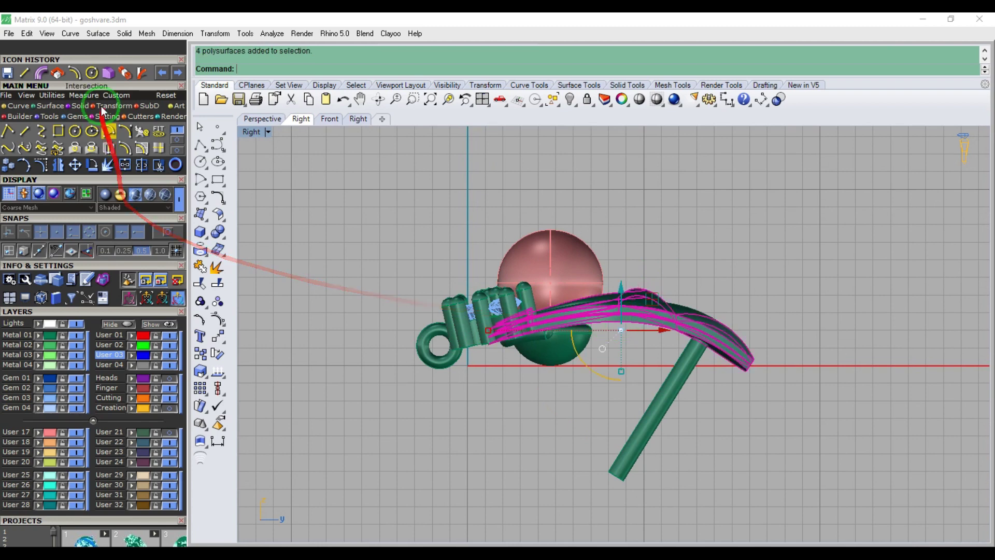
scroll(529, 319, up, 4)
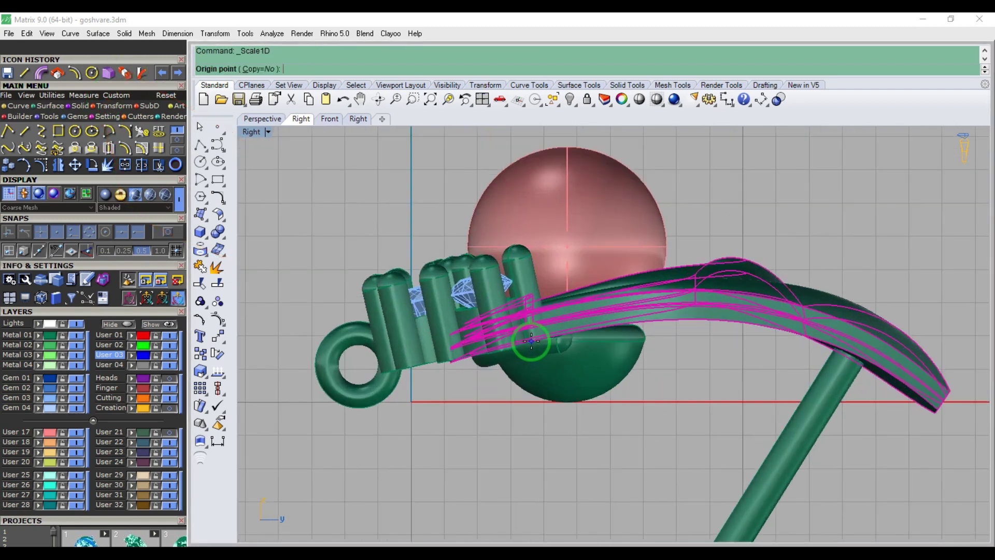
click(532, 341)
click(532, 226)
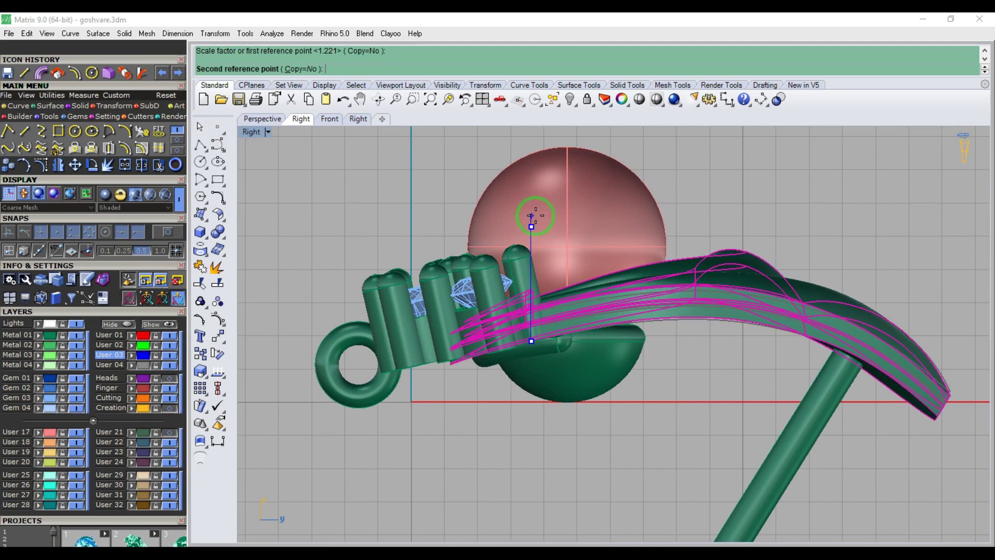
click(538, 214)
scroll(587, 303, down, 4)
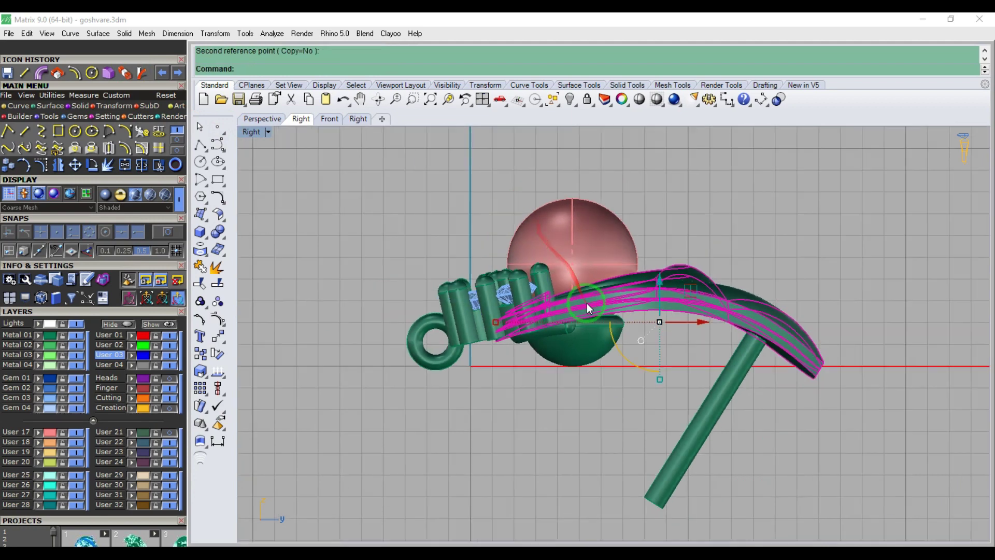
key(Escape)
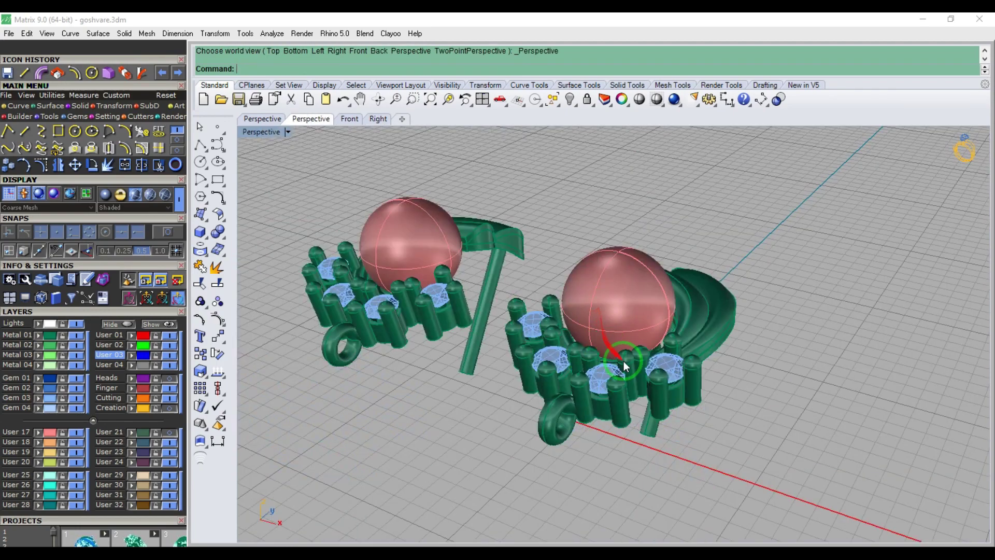
- Bend the left end of the curved tube around the original earring's pearl slightly inward, away from the neighbouring prong
right_drag(624, 361, 731, 284)
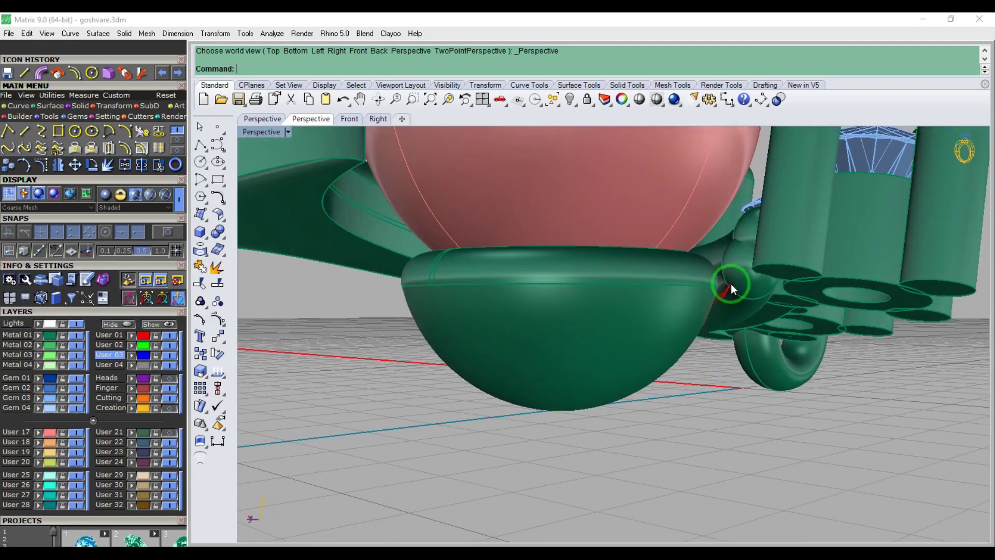
click(739, 281)
key(F5)
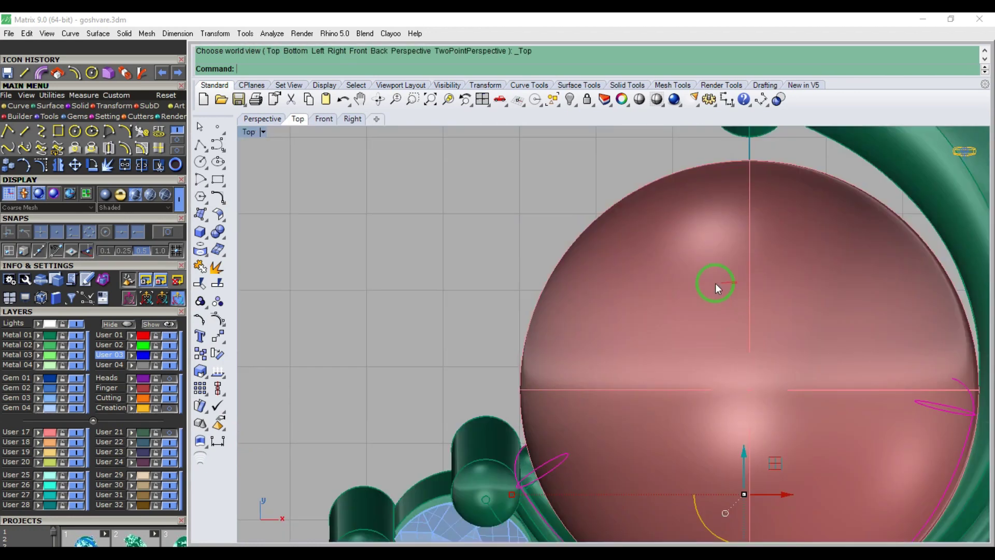
scroll(490, 220, down, 5)
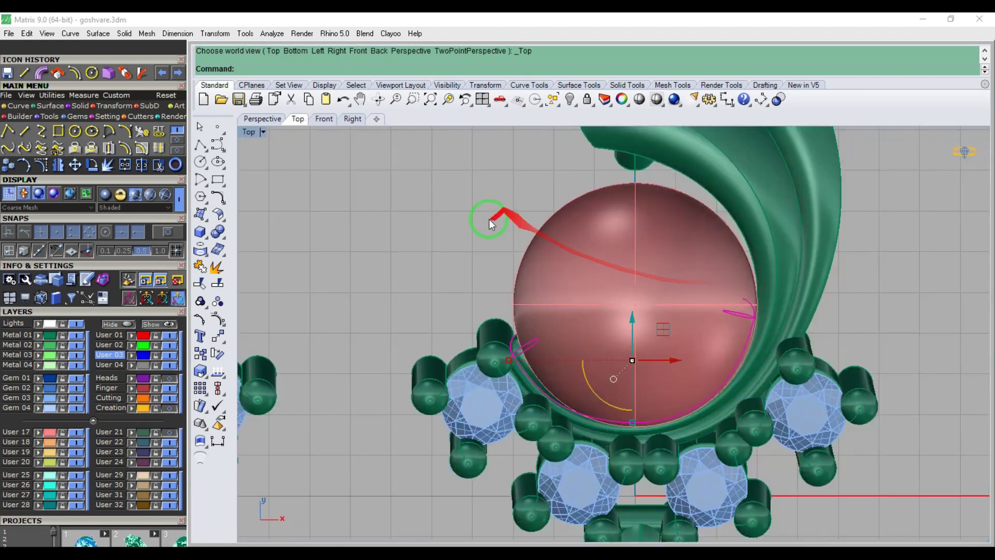
click(139, 75)
scroll(595, 415, up, 2)
click(597, 415)
scroll(481, 297, up, 3)
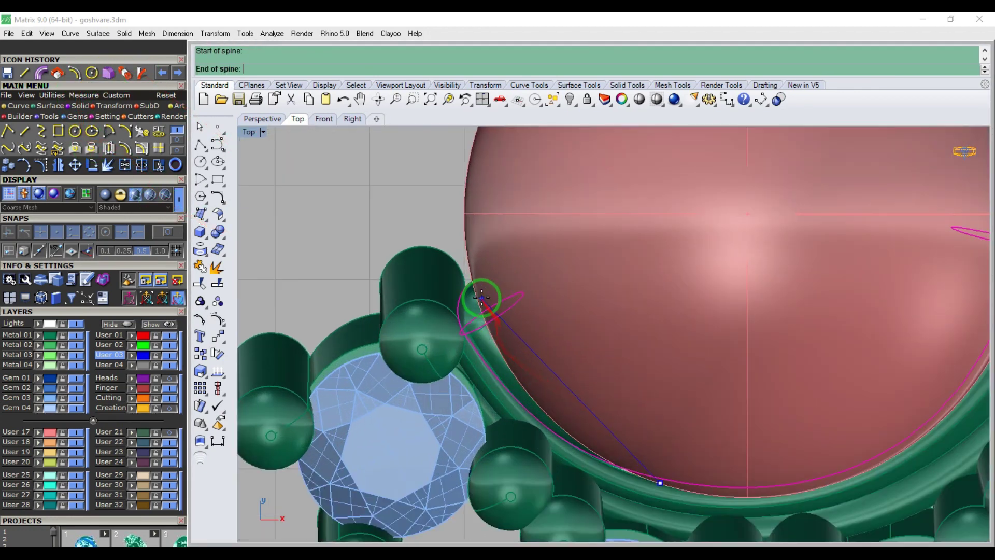
click(480, 296)
click(499, 284)
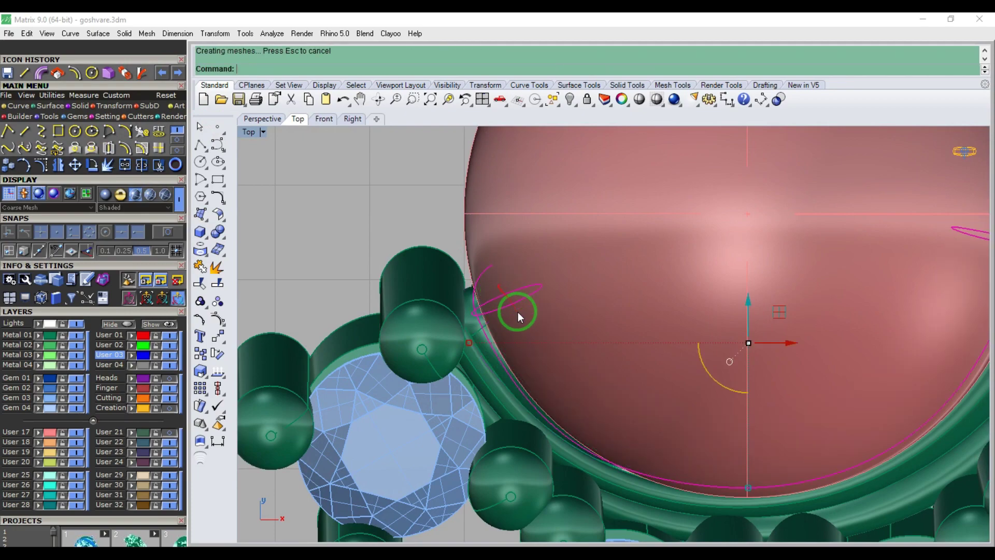
- Check the bent tube in perspective and delete the mirrored earring copy
key(F5)
key(F8)
right_drag(556, 361, 873, 356)
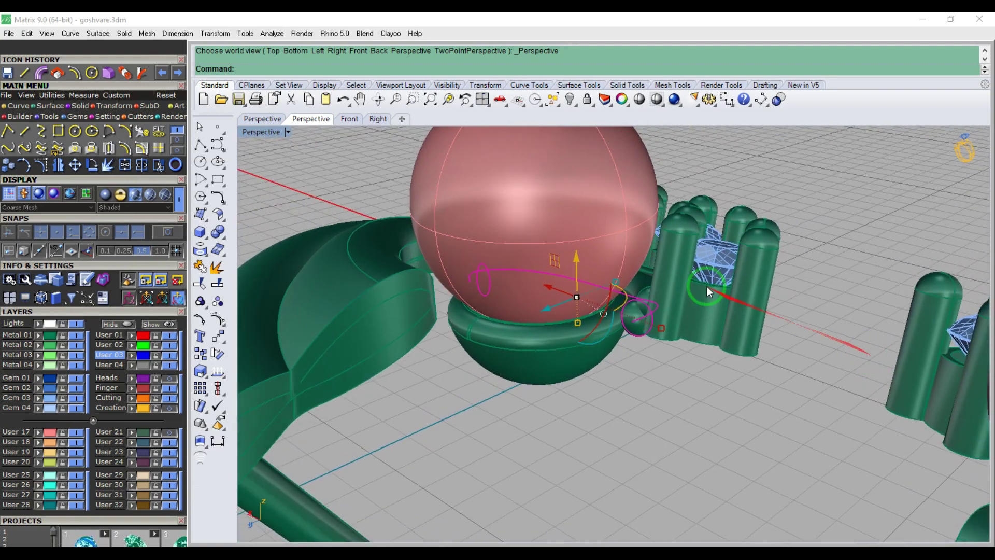
scroll(709, 288, down, 6)
key(F5)
scroll(747, 325, down, 4)
click(556, 281)
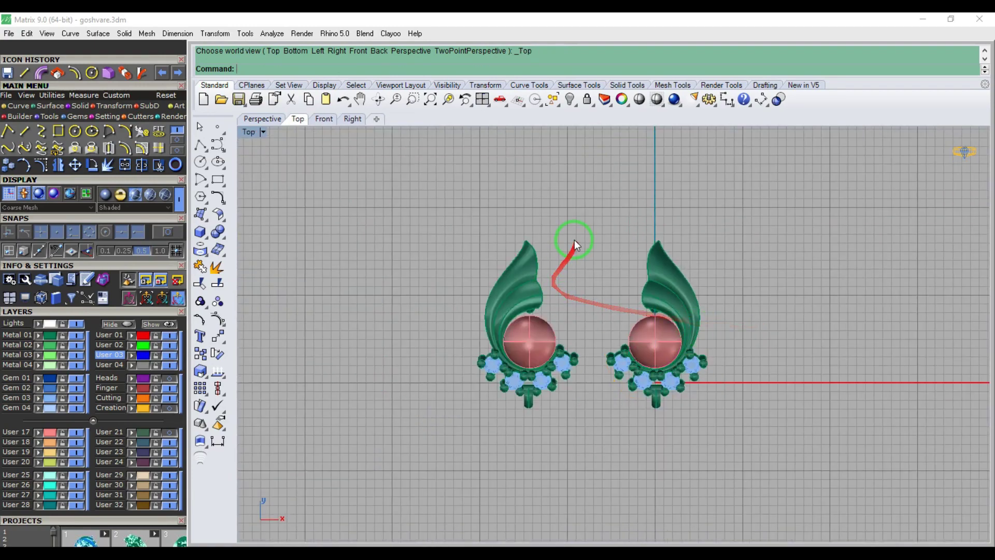
drag(576, 236, 444, 422)
key(Delete)
- Mirror the updated earring with copy across a vertical line to its left to form the pair
drag(724, 236, 546, 452)
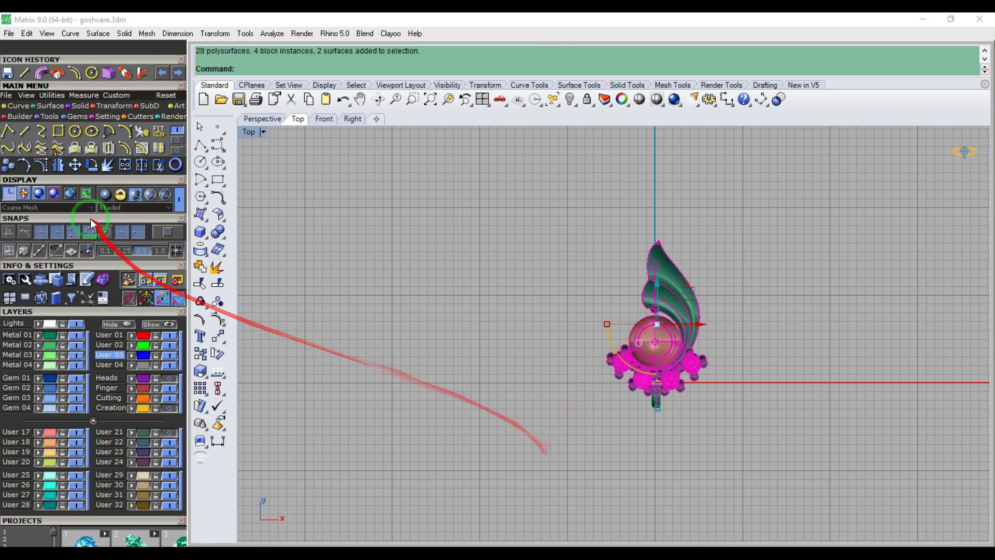
click(58, 166)
click(577, 338)
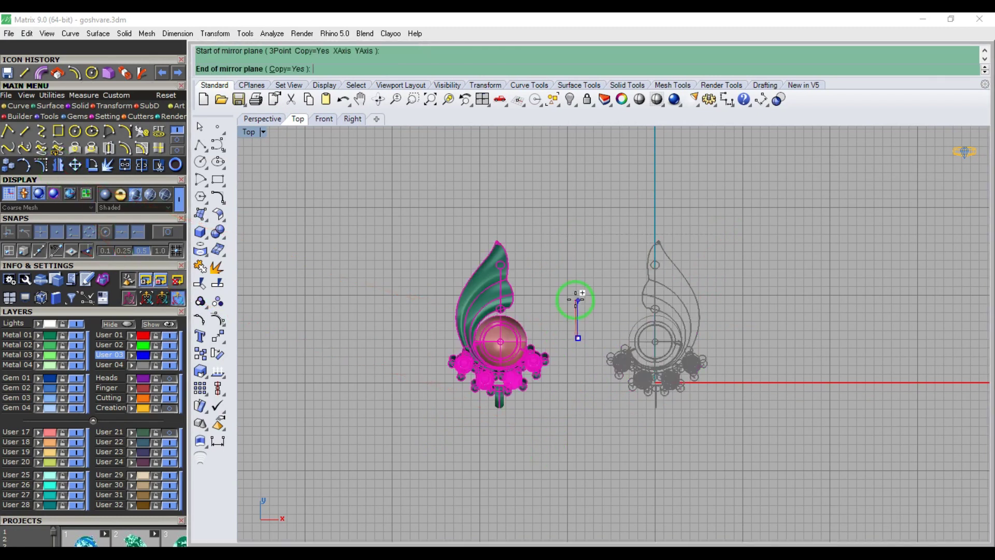
click(577, 300)
key(Escape)
right_drag(562, 277, 574, 317)
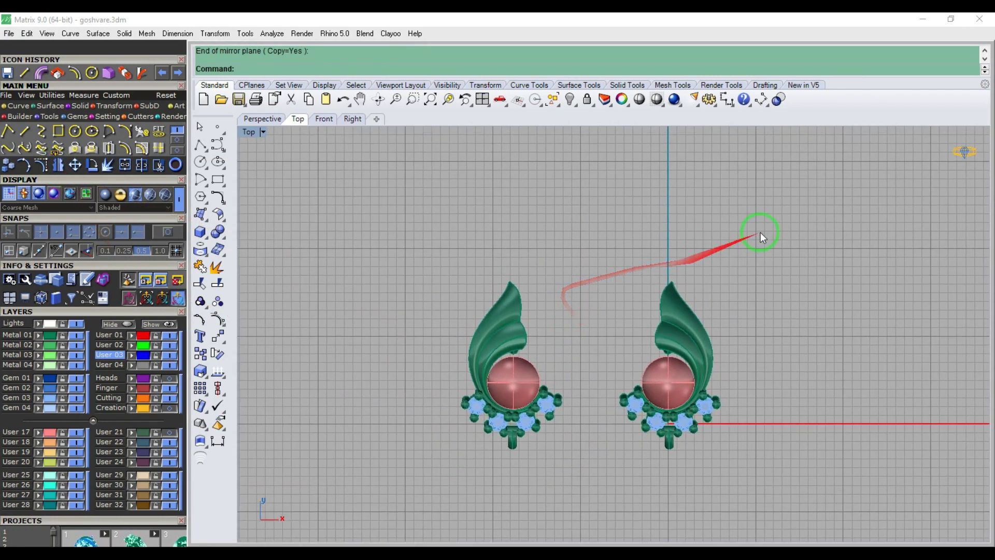
- Turn off the surface isocurves on all parts of both earrings and save the file
drag(760, 232, 384, 487)
click(622, 99)
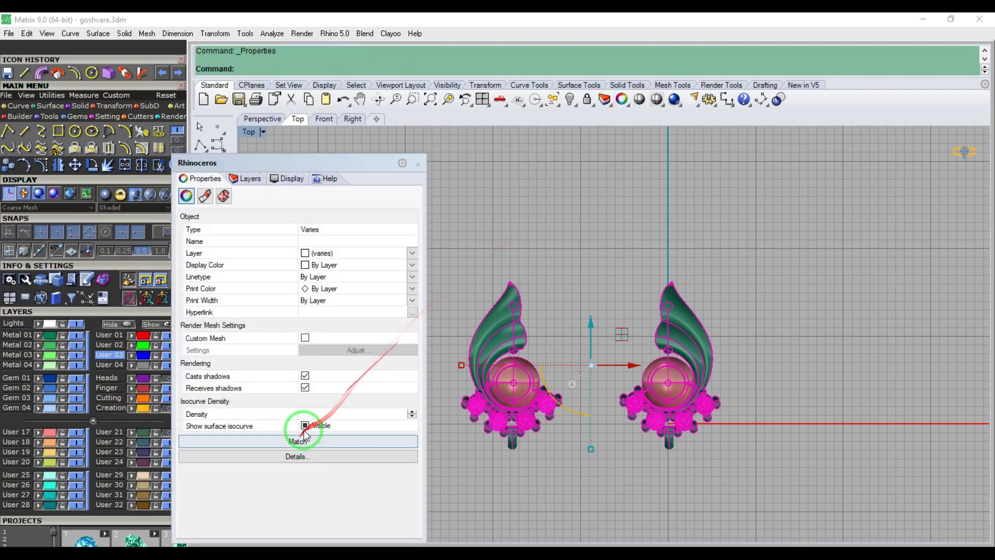
click(305, 427)
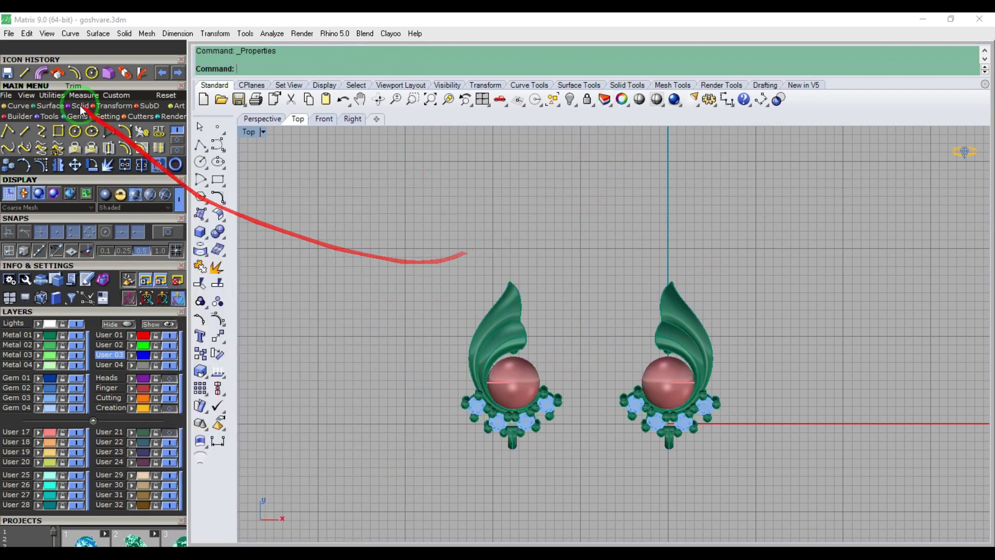
click(9, 34)
click(34, 87)
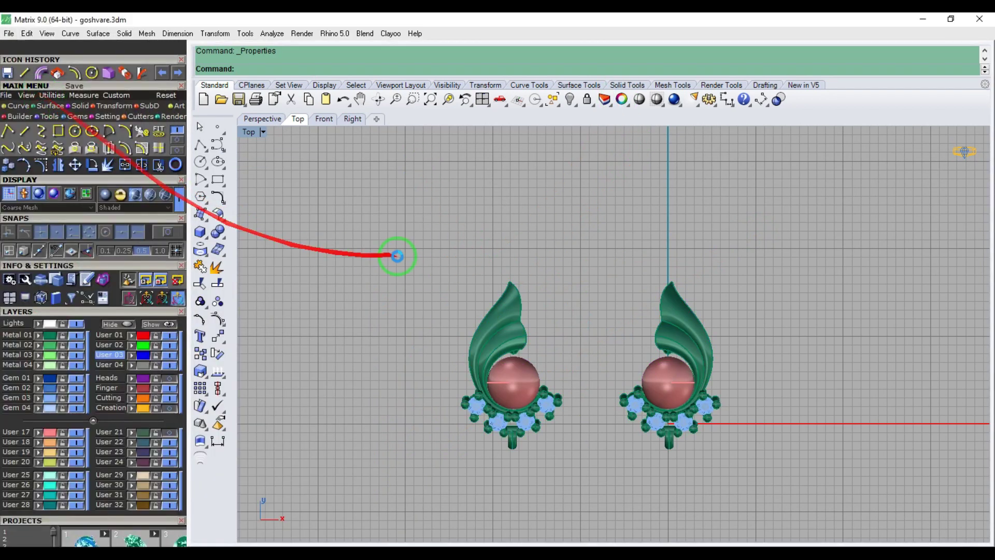
- Set the Top viewport's display mode to Machine for a glossy view of the earring pair
right_drag(578, 271, 549, 268)
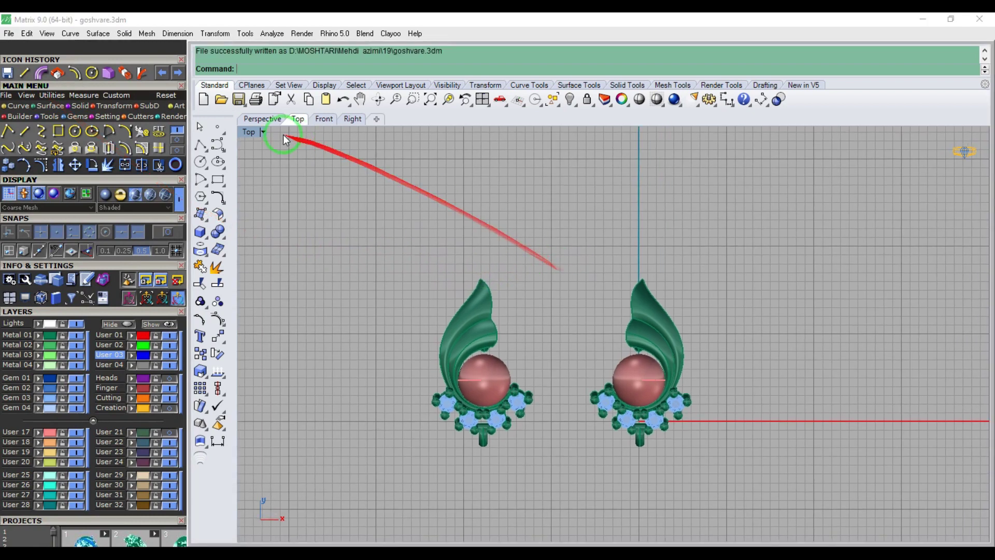
click(250, 132)
click(313, 273)
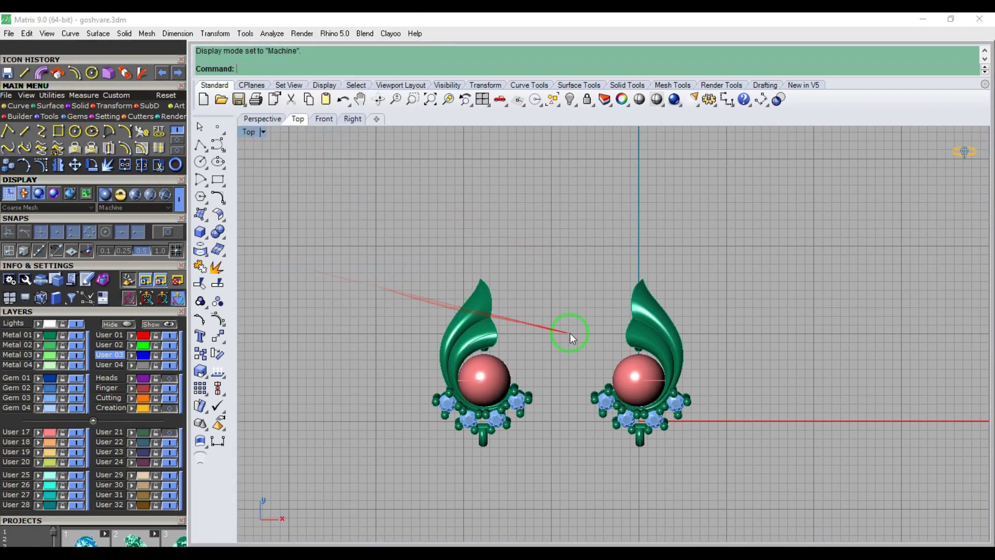
scroll(576, 323, up, 3)
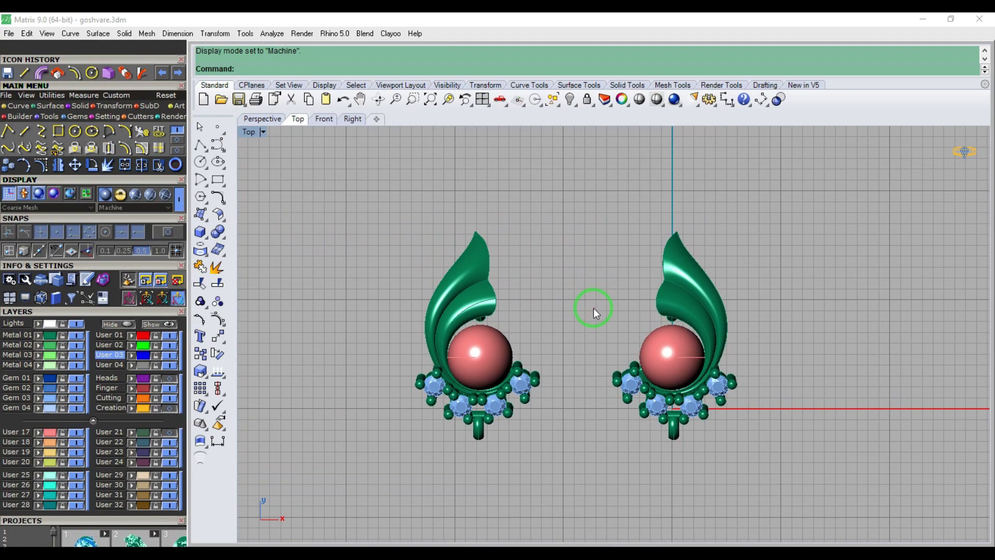
- Inspect the earring pair in perspective, return to the Top view and save the file
key(F4)
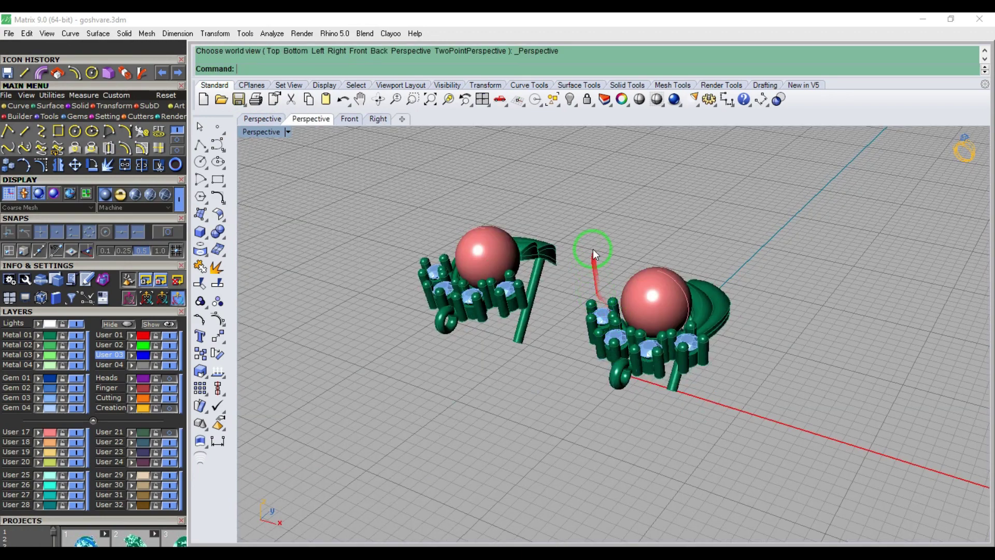
right_drag(593, 248, 649, 363)
key(F1)
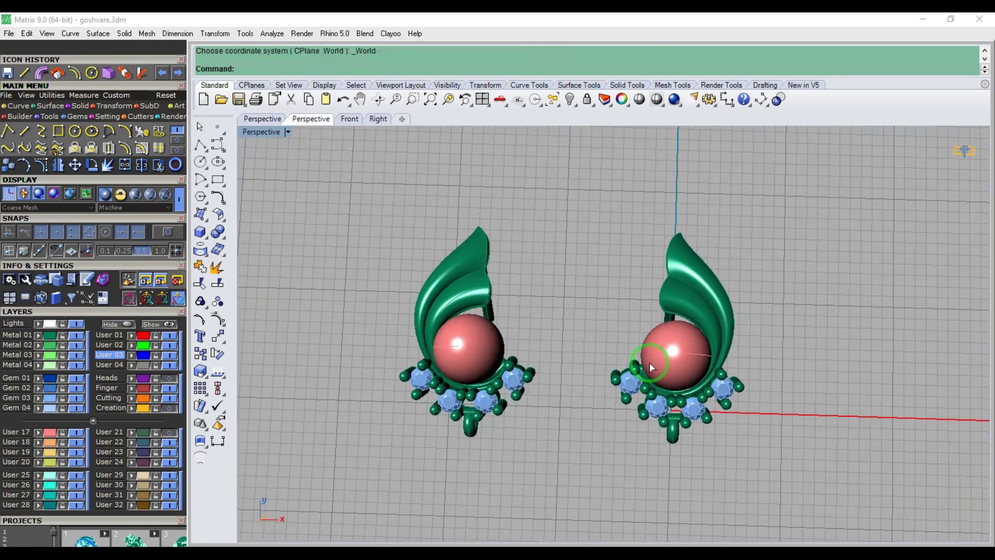
mouse_move(586, 346)
right_down()
mouse_move(609, 348)
mouse_move(587, 351)
right_up()
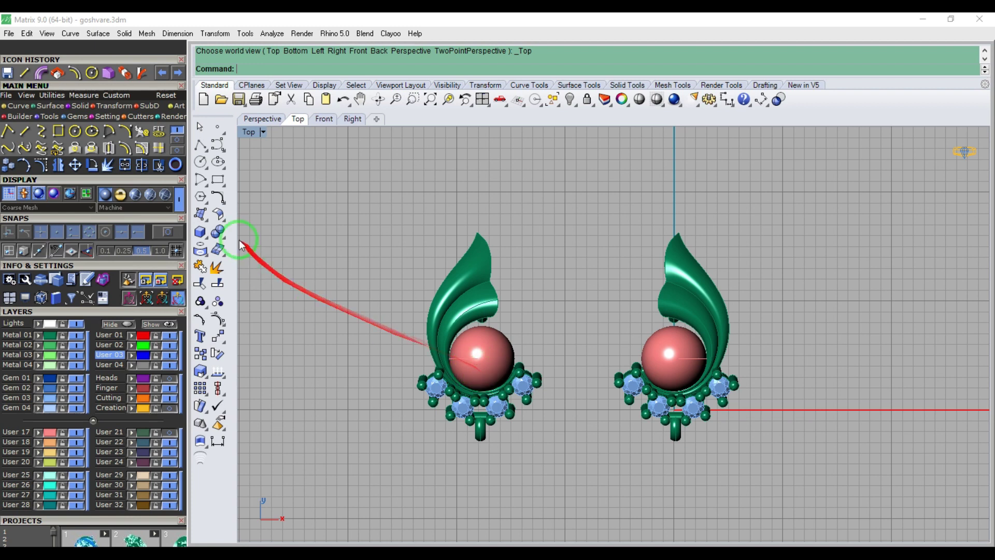
click(9, 33)
click(32, 87)
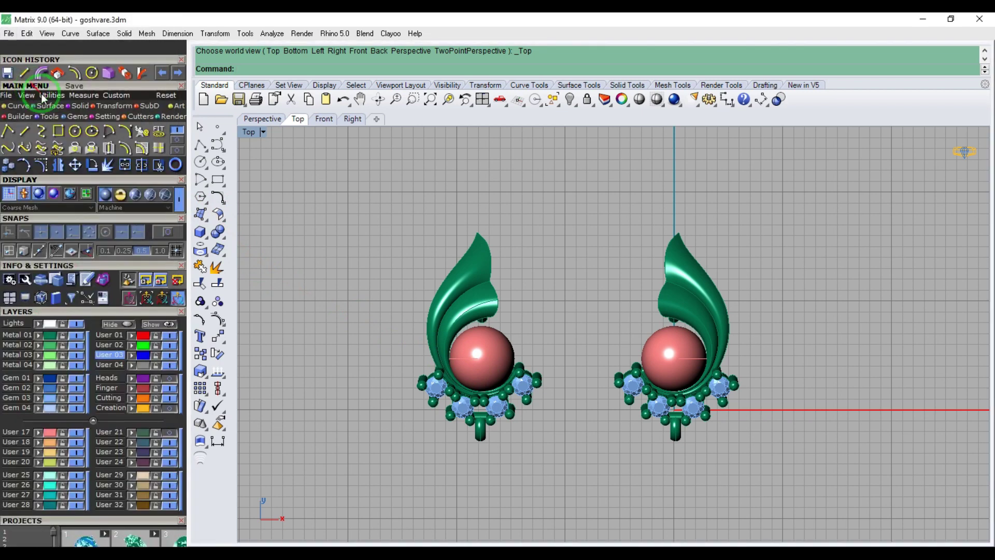